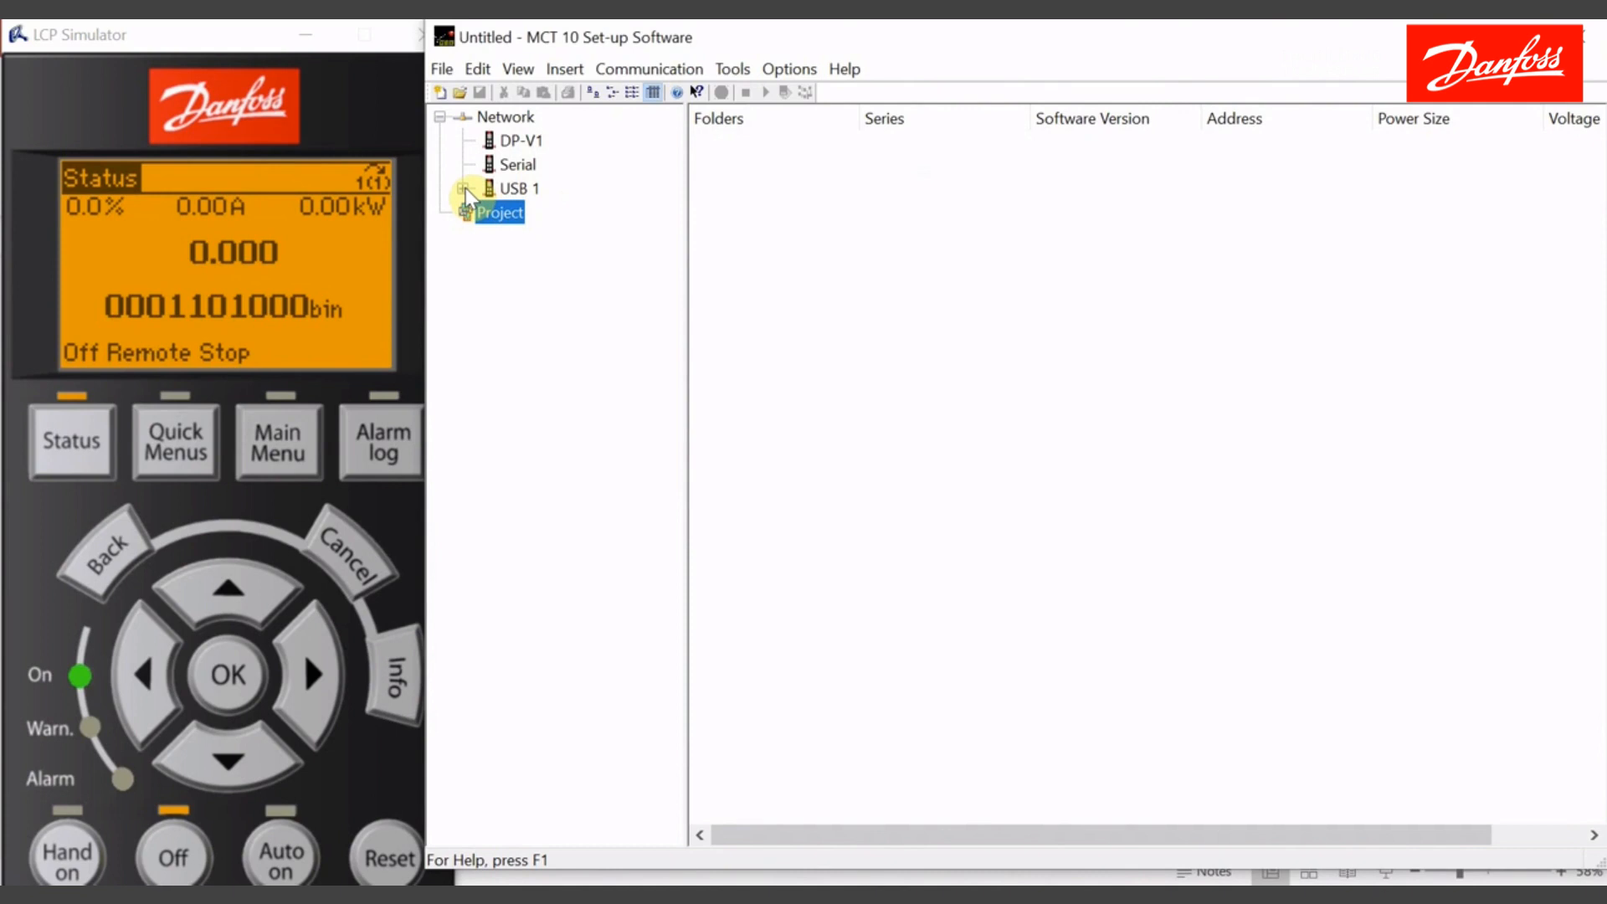
Look up the Data Log Settings under Drive Information in all parameters of the USB 1 FC-102 drive, then collapse the drive.
{"action": "left_click", "coordinate": [465, 187]}
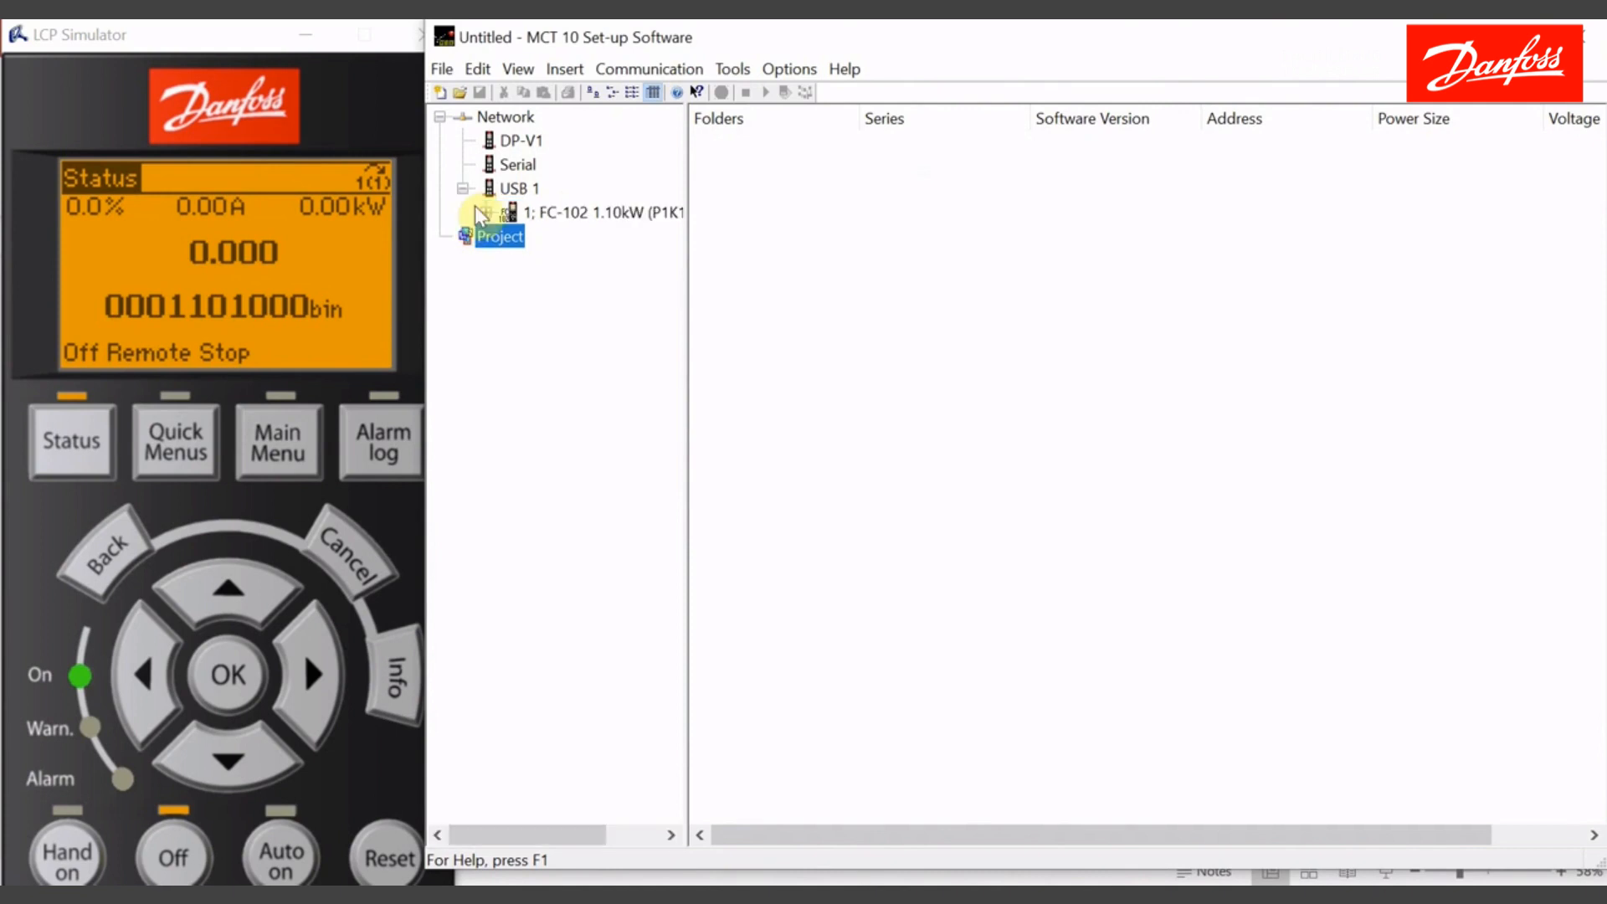
{"action": "left_click", "coordinate": [487, 213]}
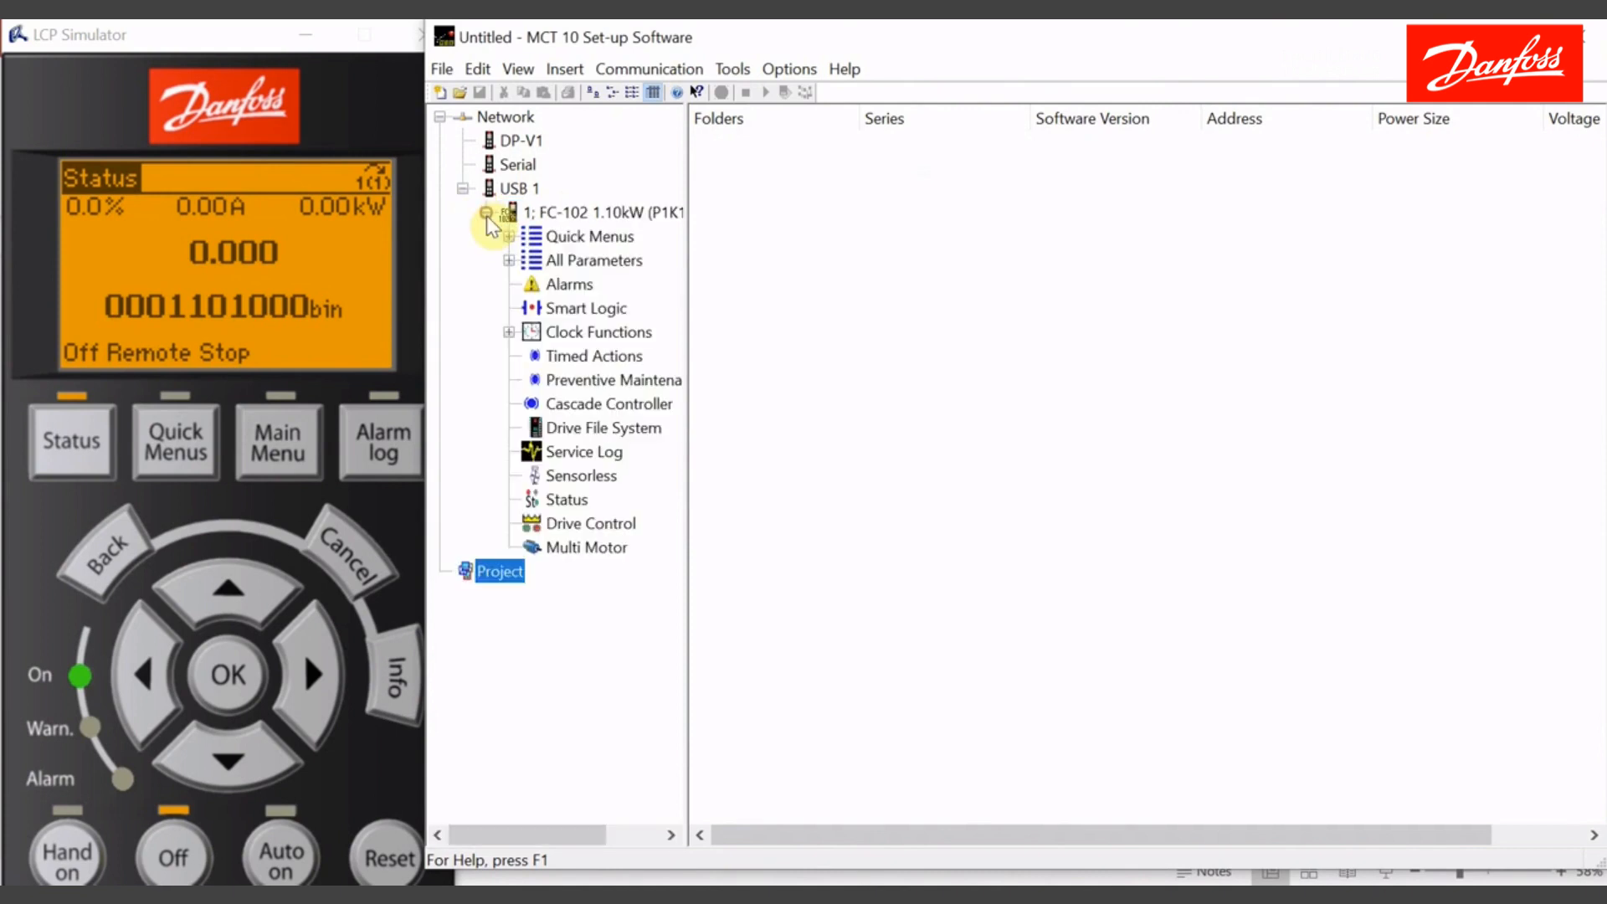
{"action": "left_click", "coordinate": [509, 261]}
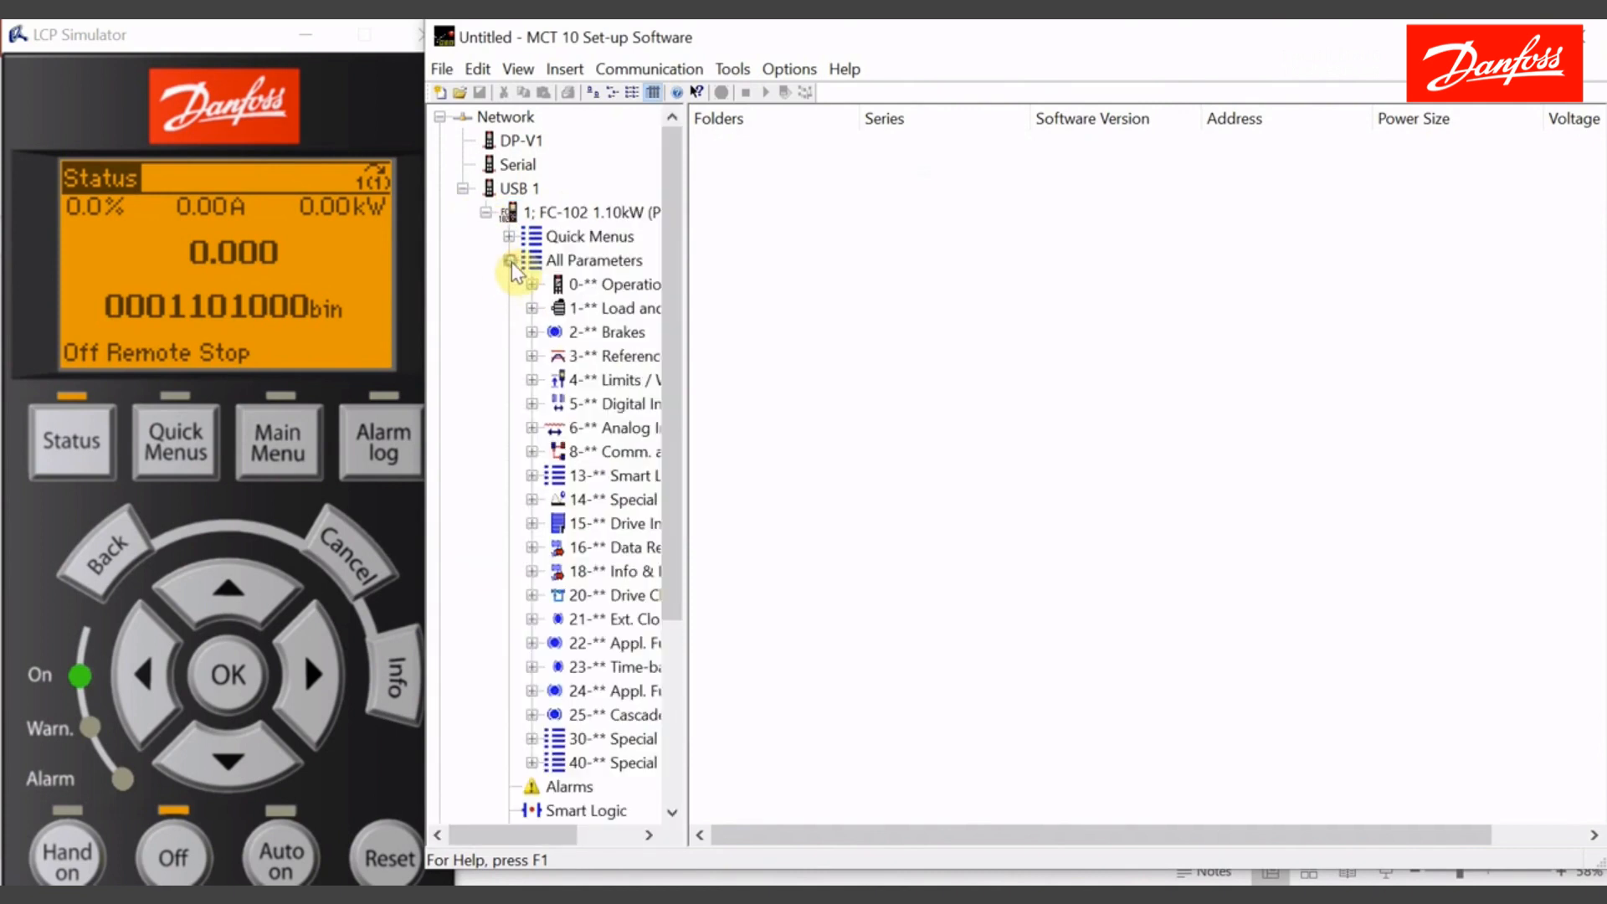
{"action": "left_click", "coordinate": [529, 523]}
{"action": "left_click_drag", "start_coordinate": [682, 577], "coordinate": [766, 603]}
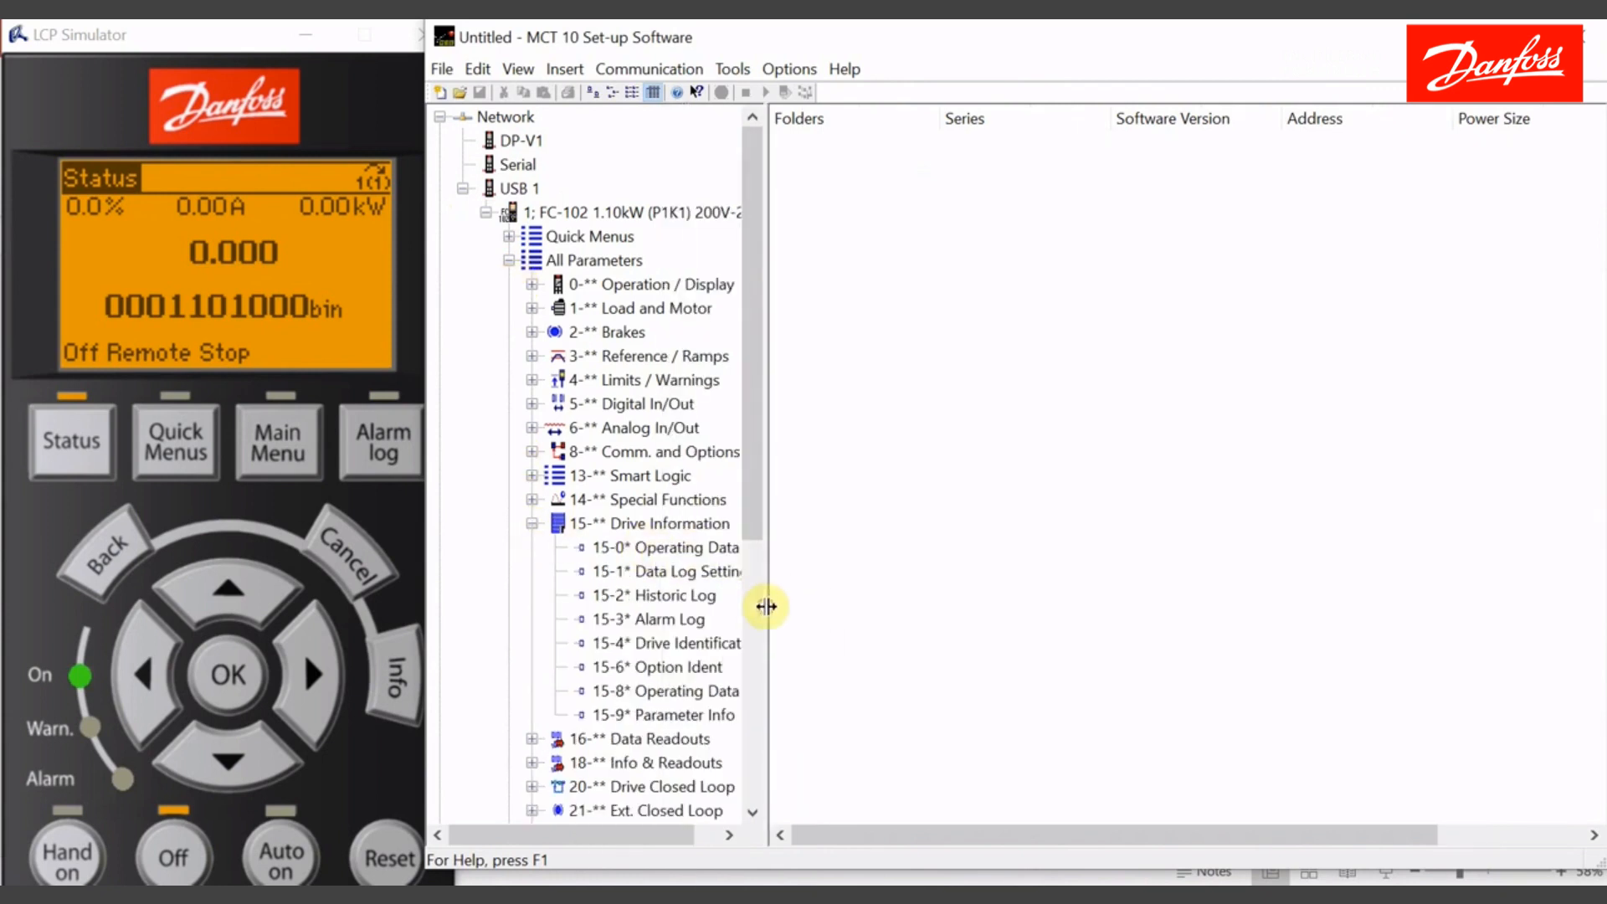
{"action": "left_click", "coordinate": [709, 578]}
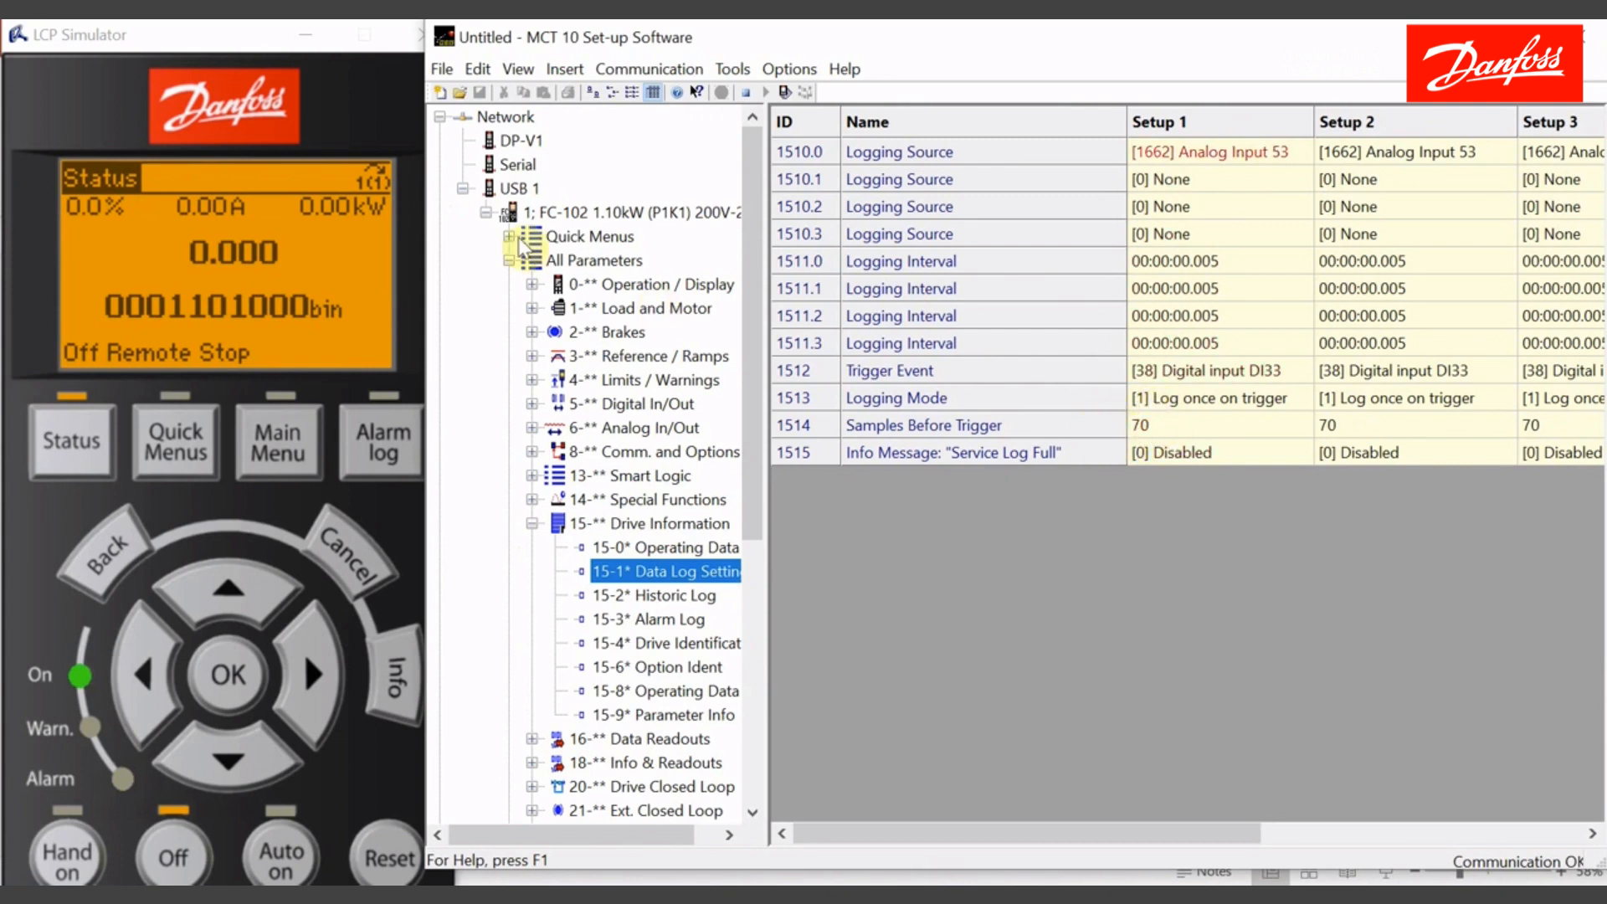
{"action": "left_click", "coordinate": [485, 213]}
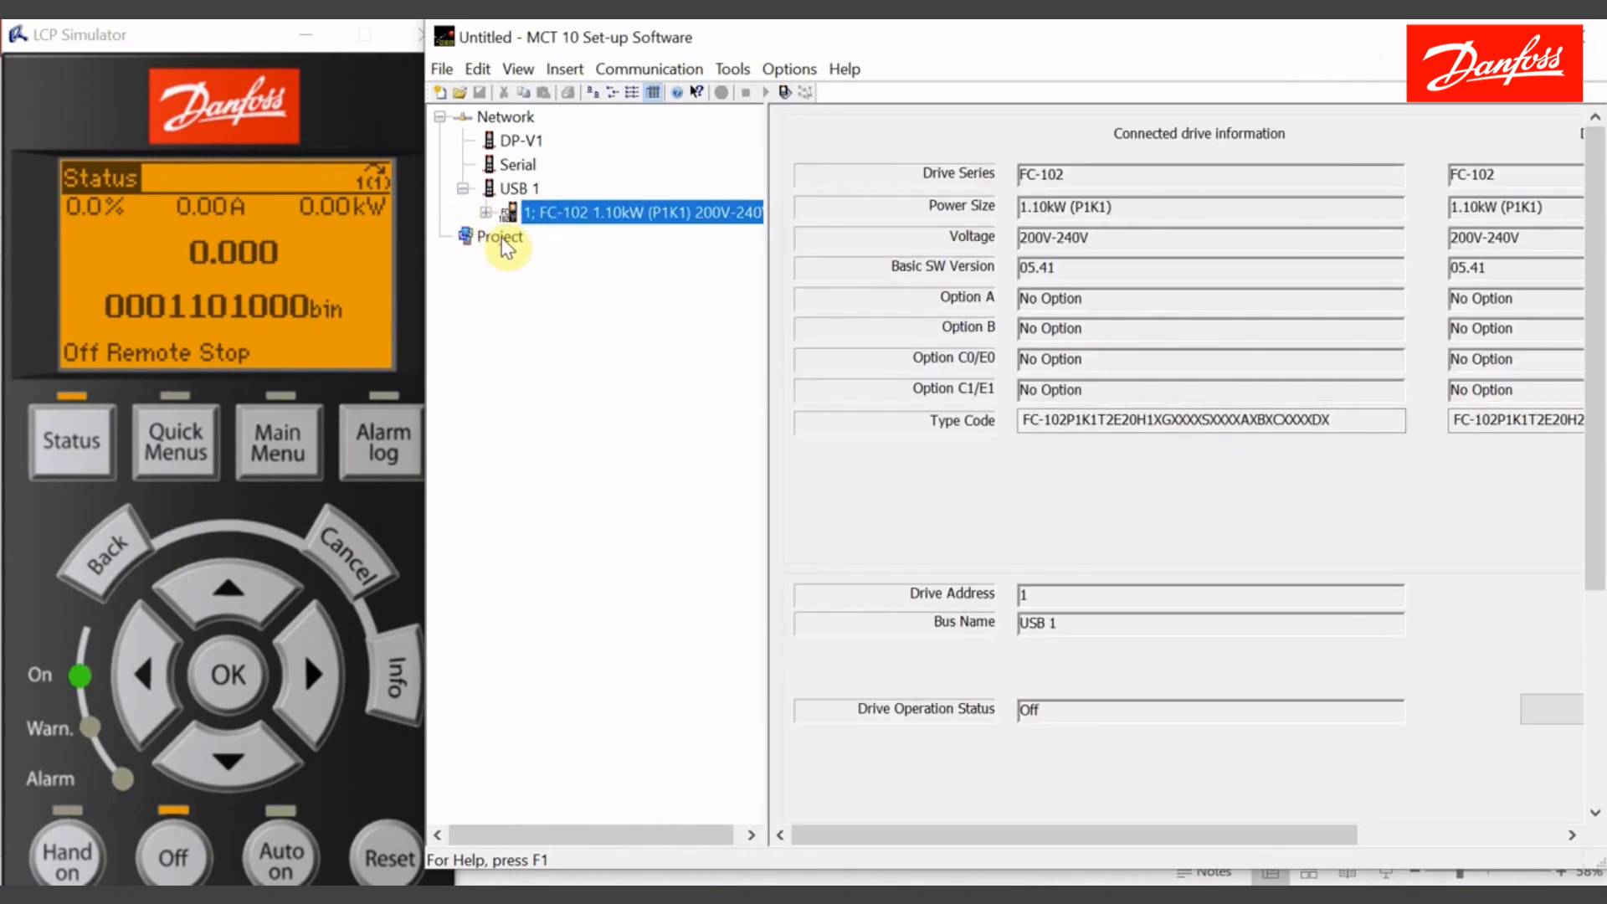
Add a new scope folder to the project and expand the project to show it.
{"action": "right_click", "coordinate": [505, 242]}
{"action": "mouse_move", "coordinate": [730, 251]}
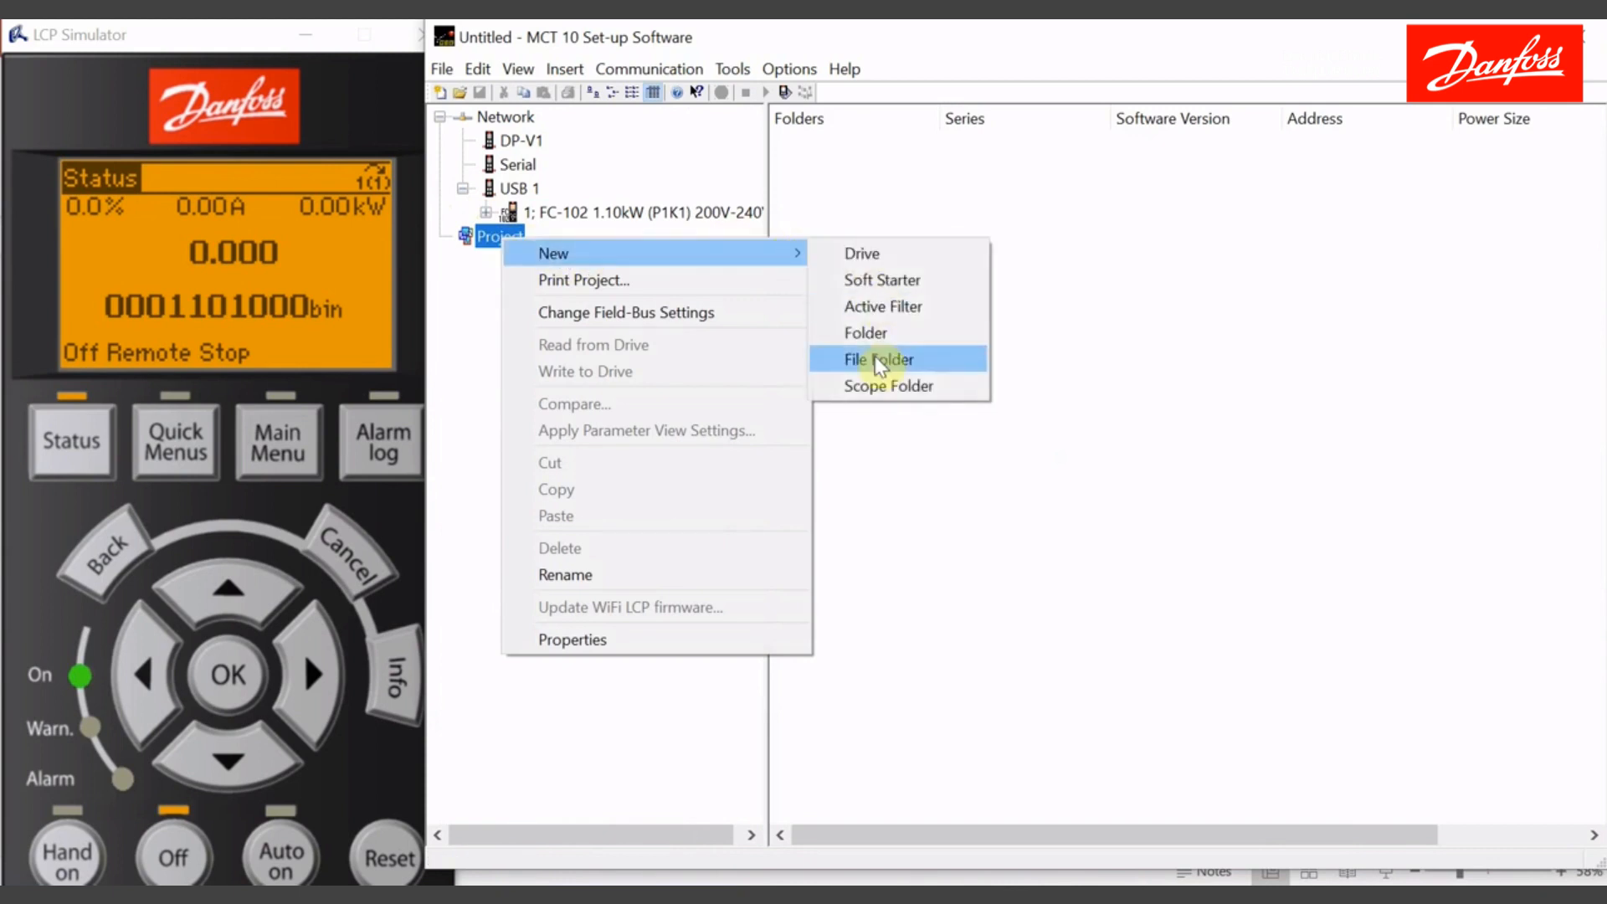
{"action": "left_click", "coordinate": [885, 392]}
{"action": "left_click", "coordinate": [442, 235]}
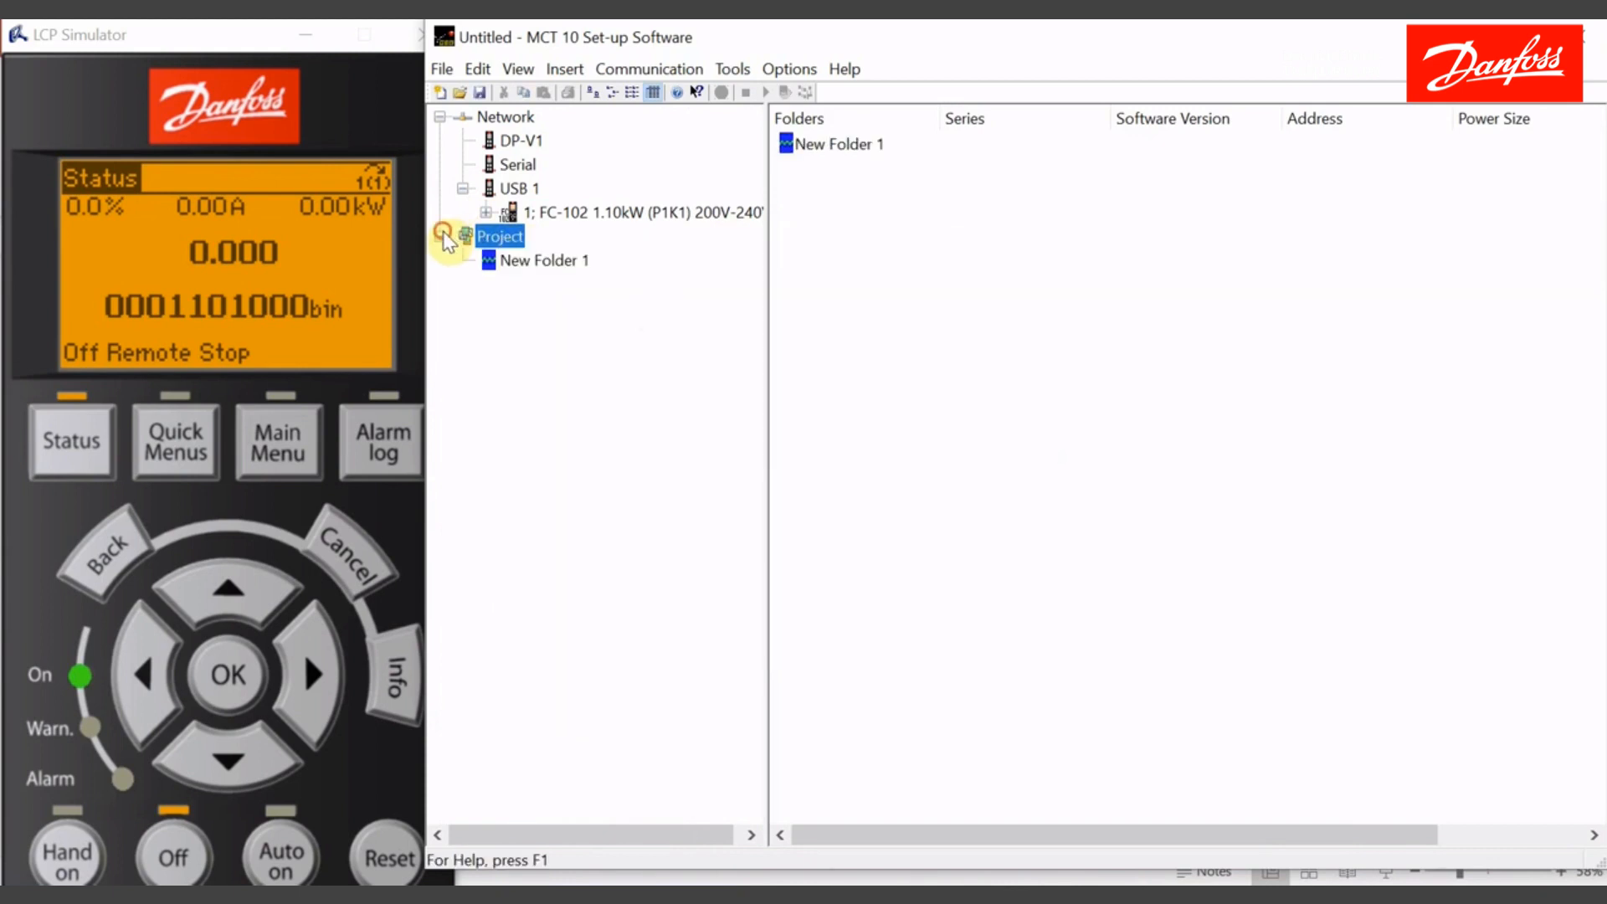
Add a Drive Real Time Channel for the FC-102 drive to the scope folder, declining to read the current log and accepting the channel properties.
{"action": "double_click", "coordinate": [509, 260]}
{"action": "left_click", "coordinate": [477, 113]}
{"action": "left_click", "coordinate": [500, 173]}
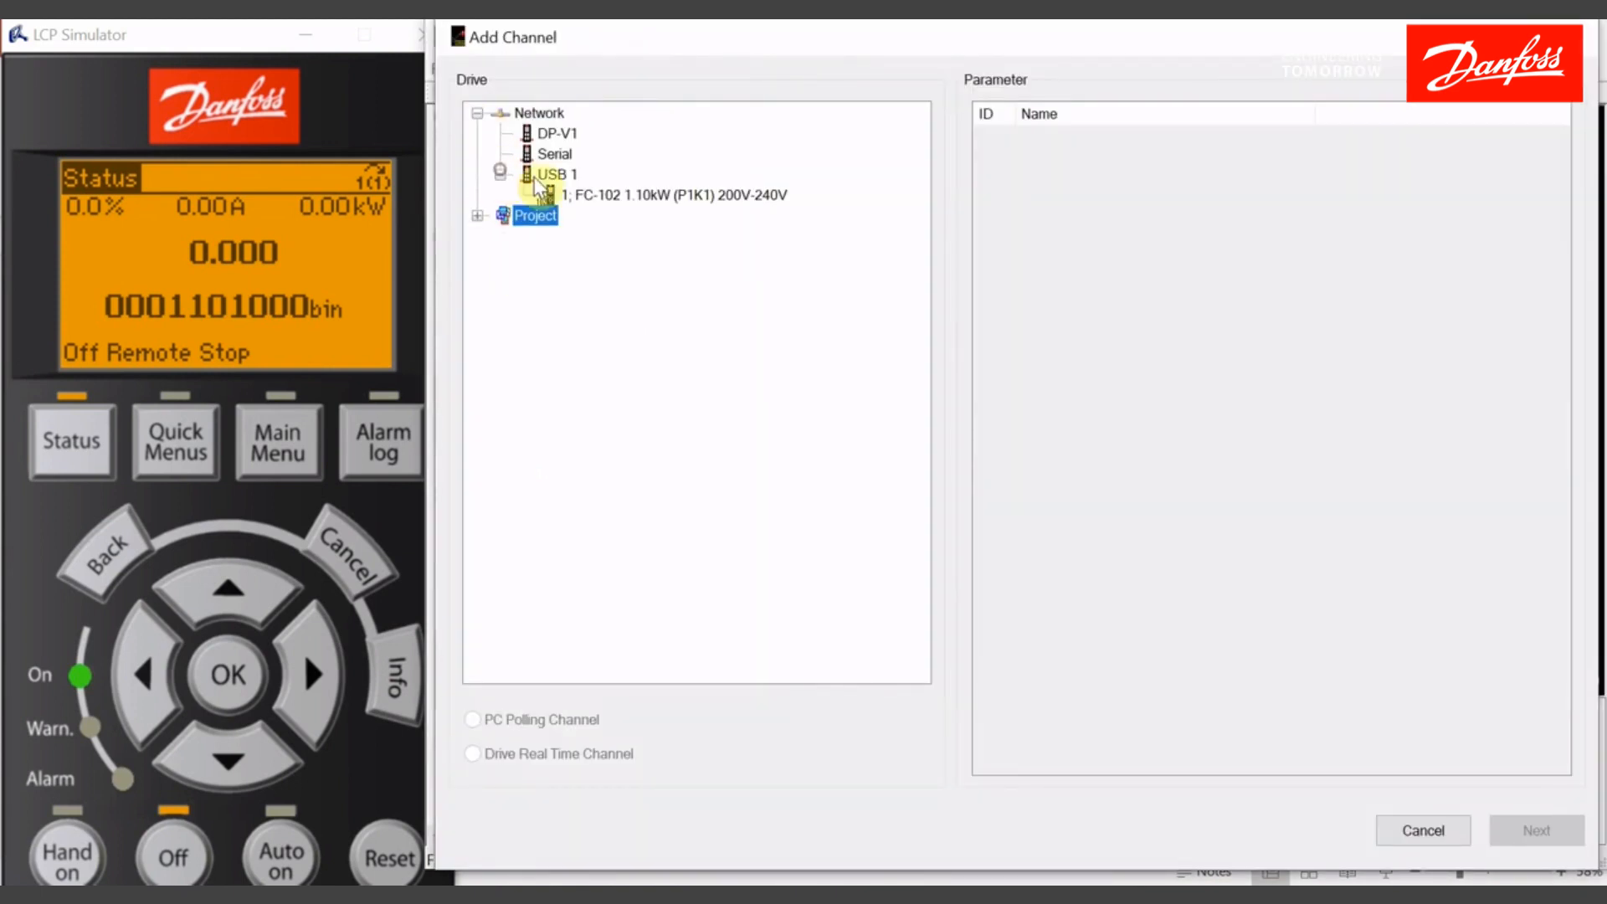
{"action": "left_click", "coordinate": [610, 196]}
{"action": "left_click", "coordinate": [481, 560]}
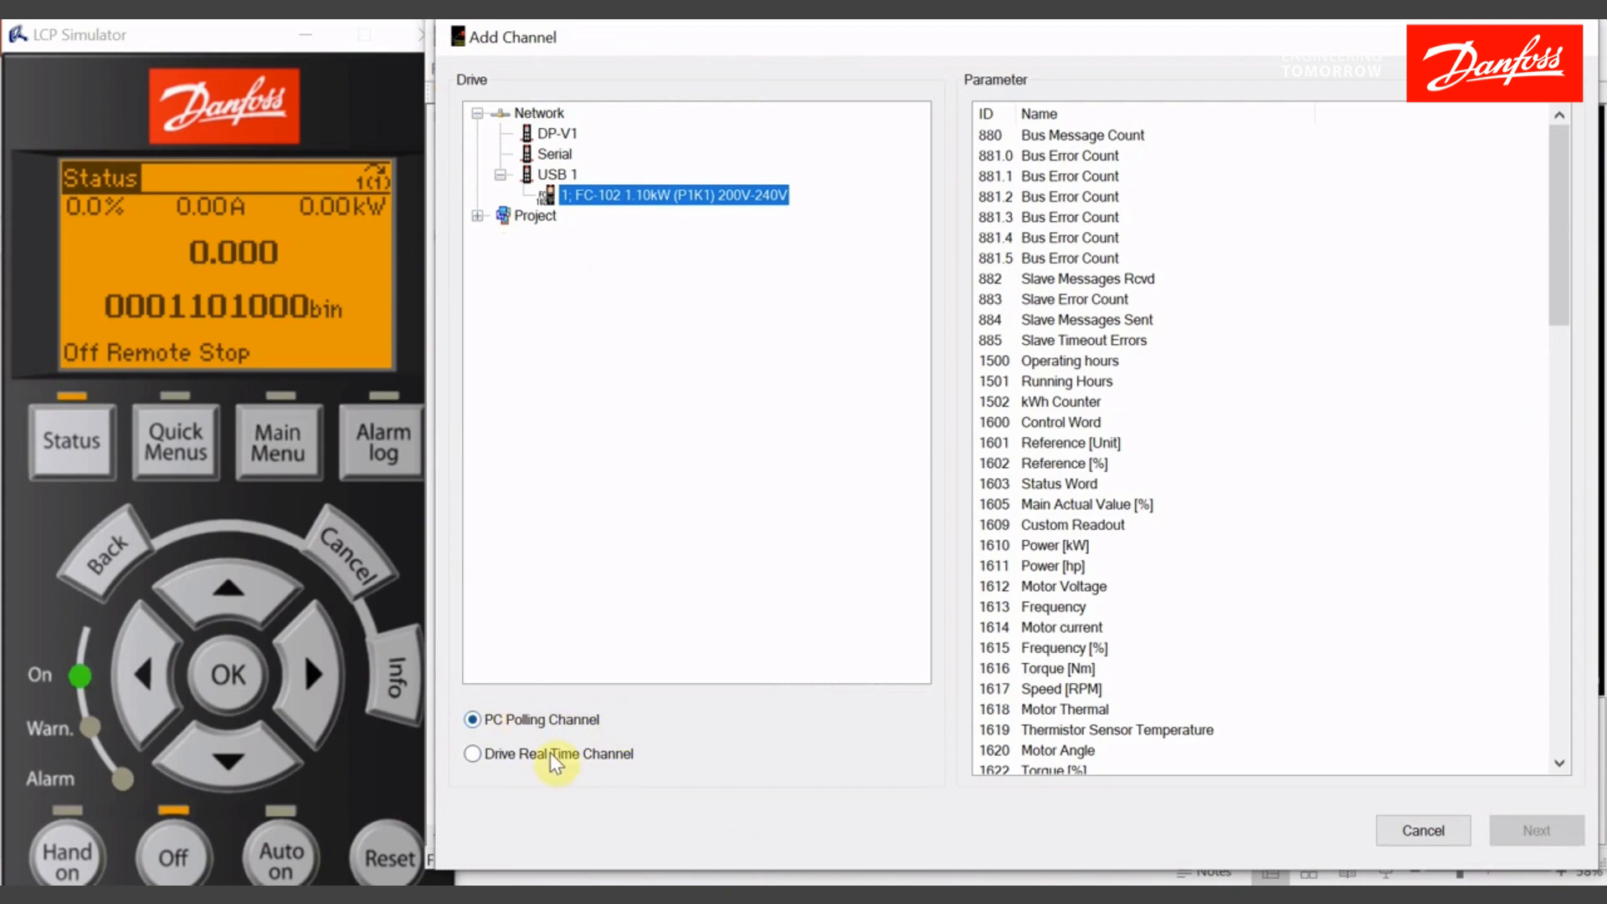
{"action": "left_click", "coordinate": [471, 755]}
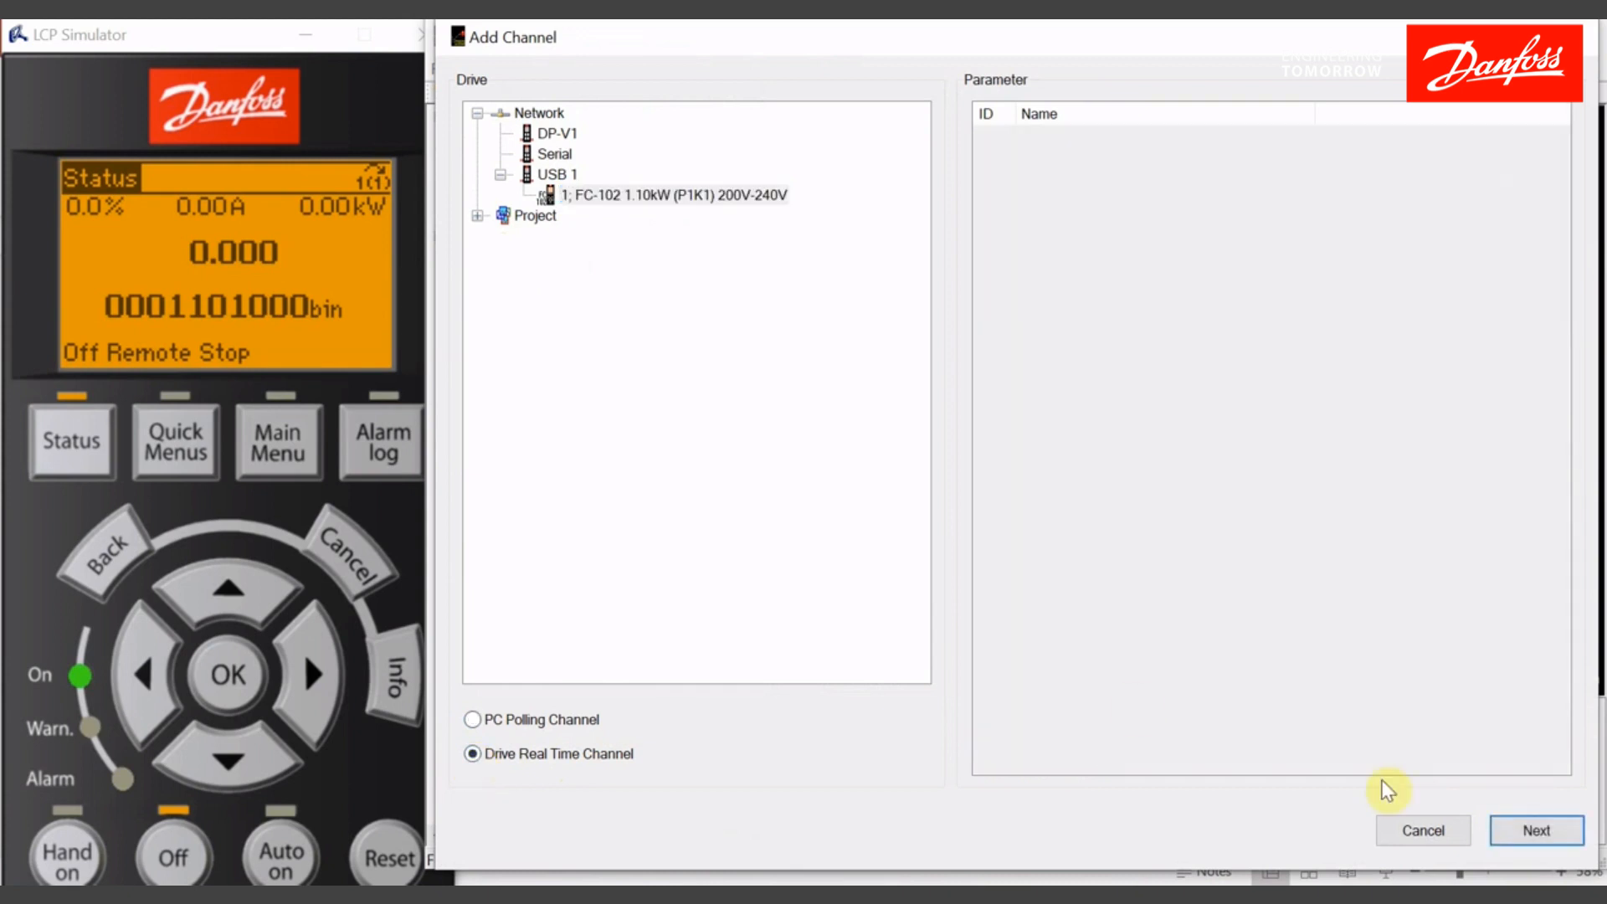
{"action": "left_click", "coordinate": [1523, 831]}
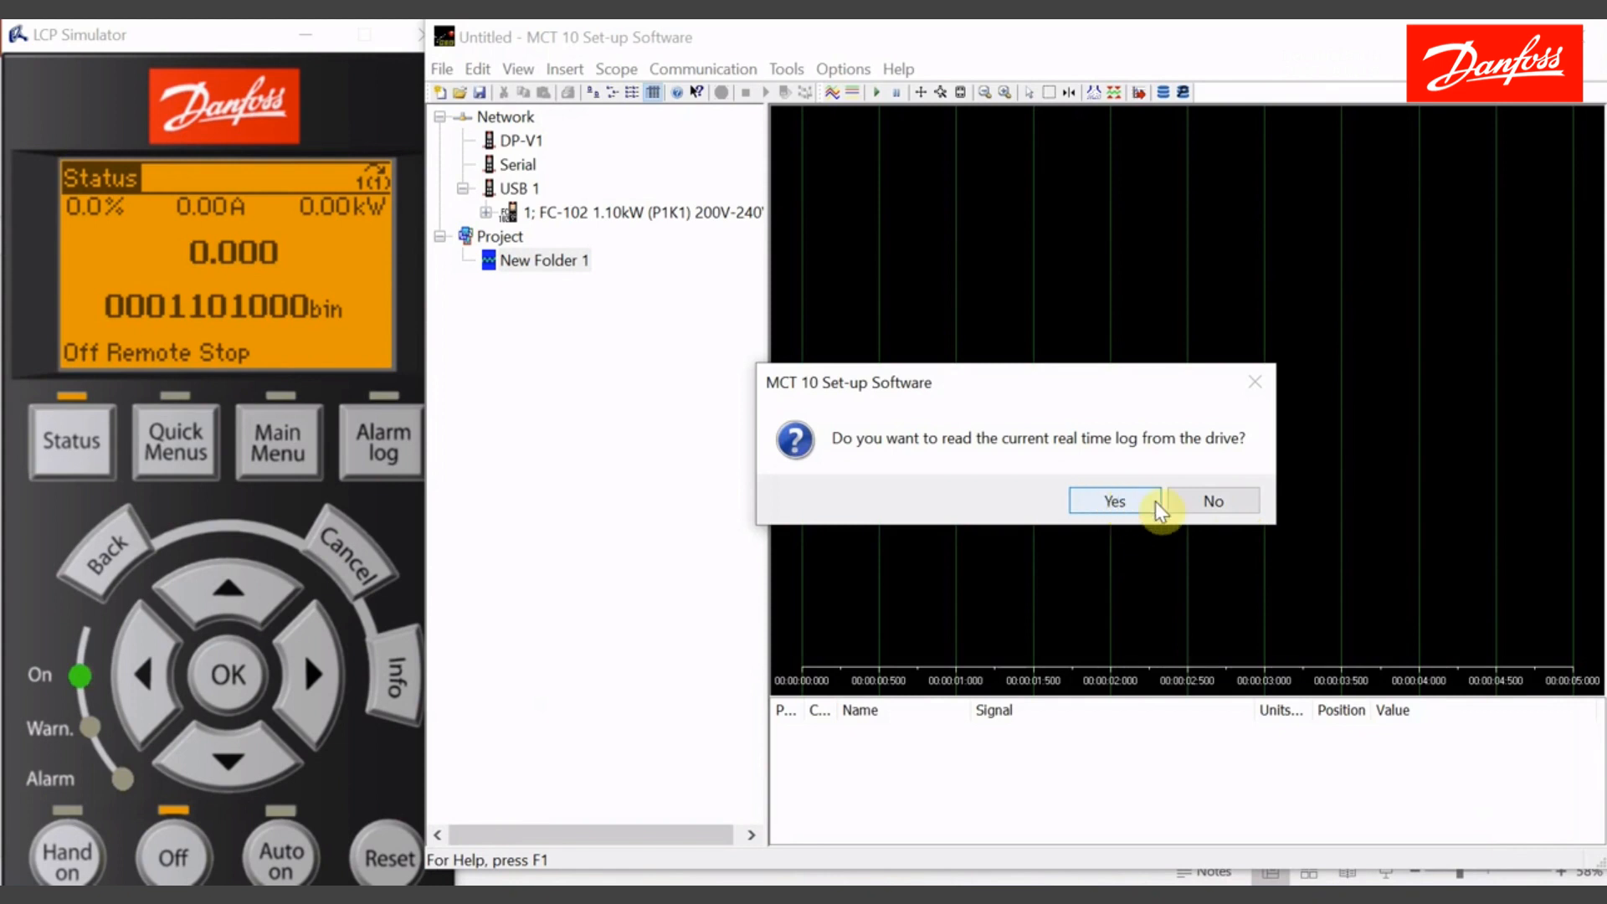
{"action": "left_click", "coordinate": [1207, 500]}
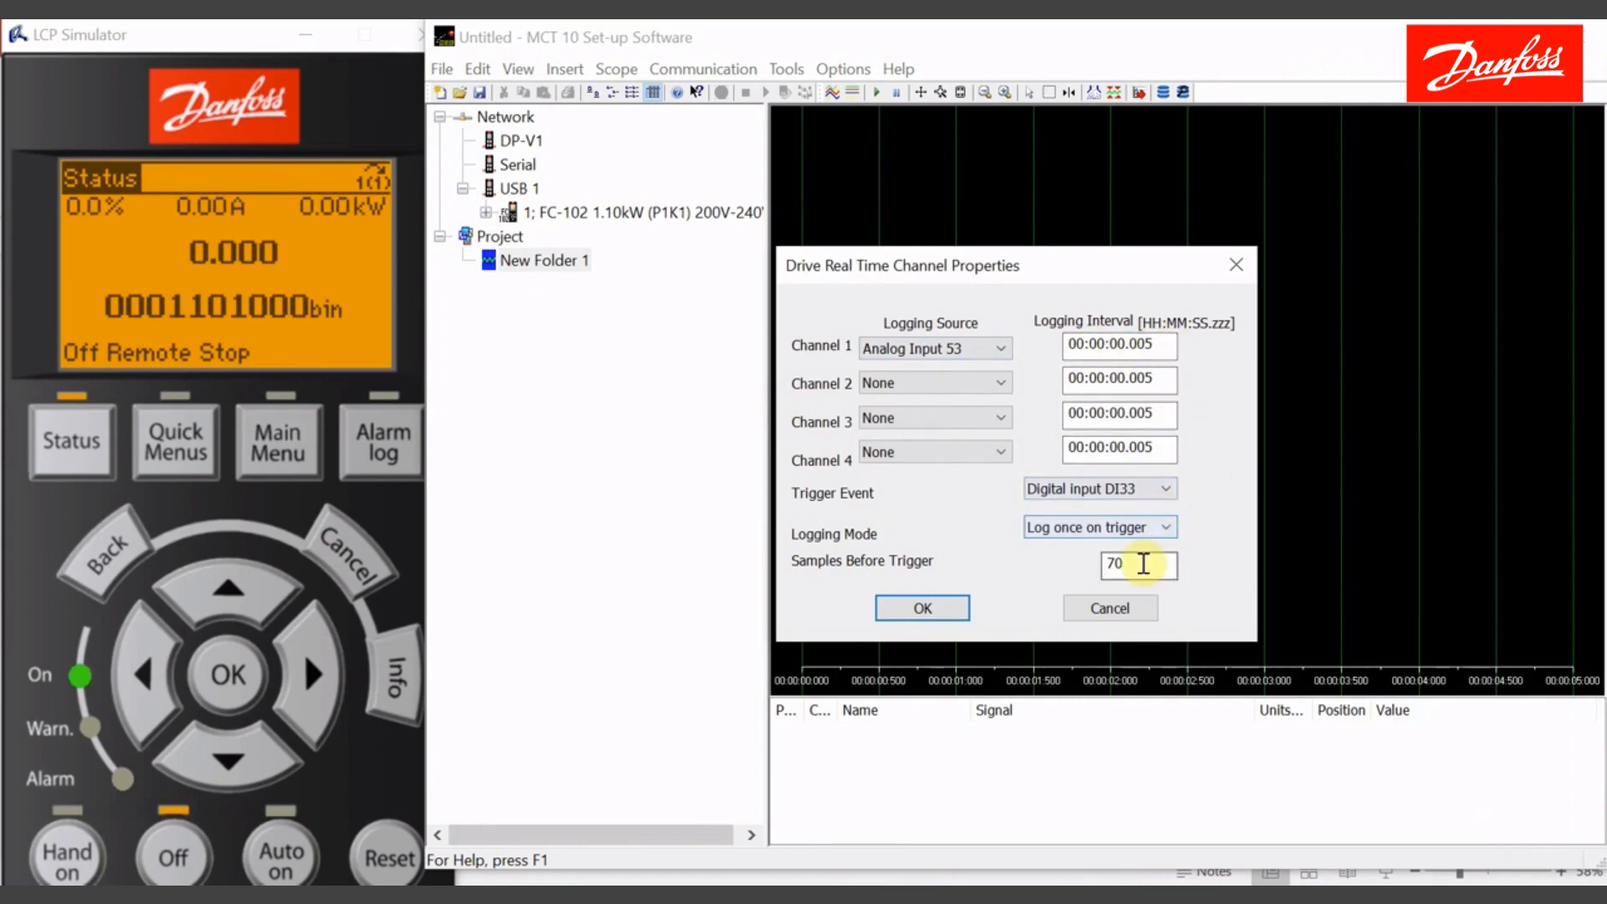
{"action": "left_click", "coordinate": [927, 608]}
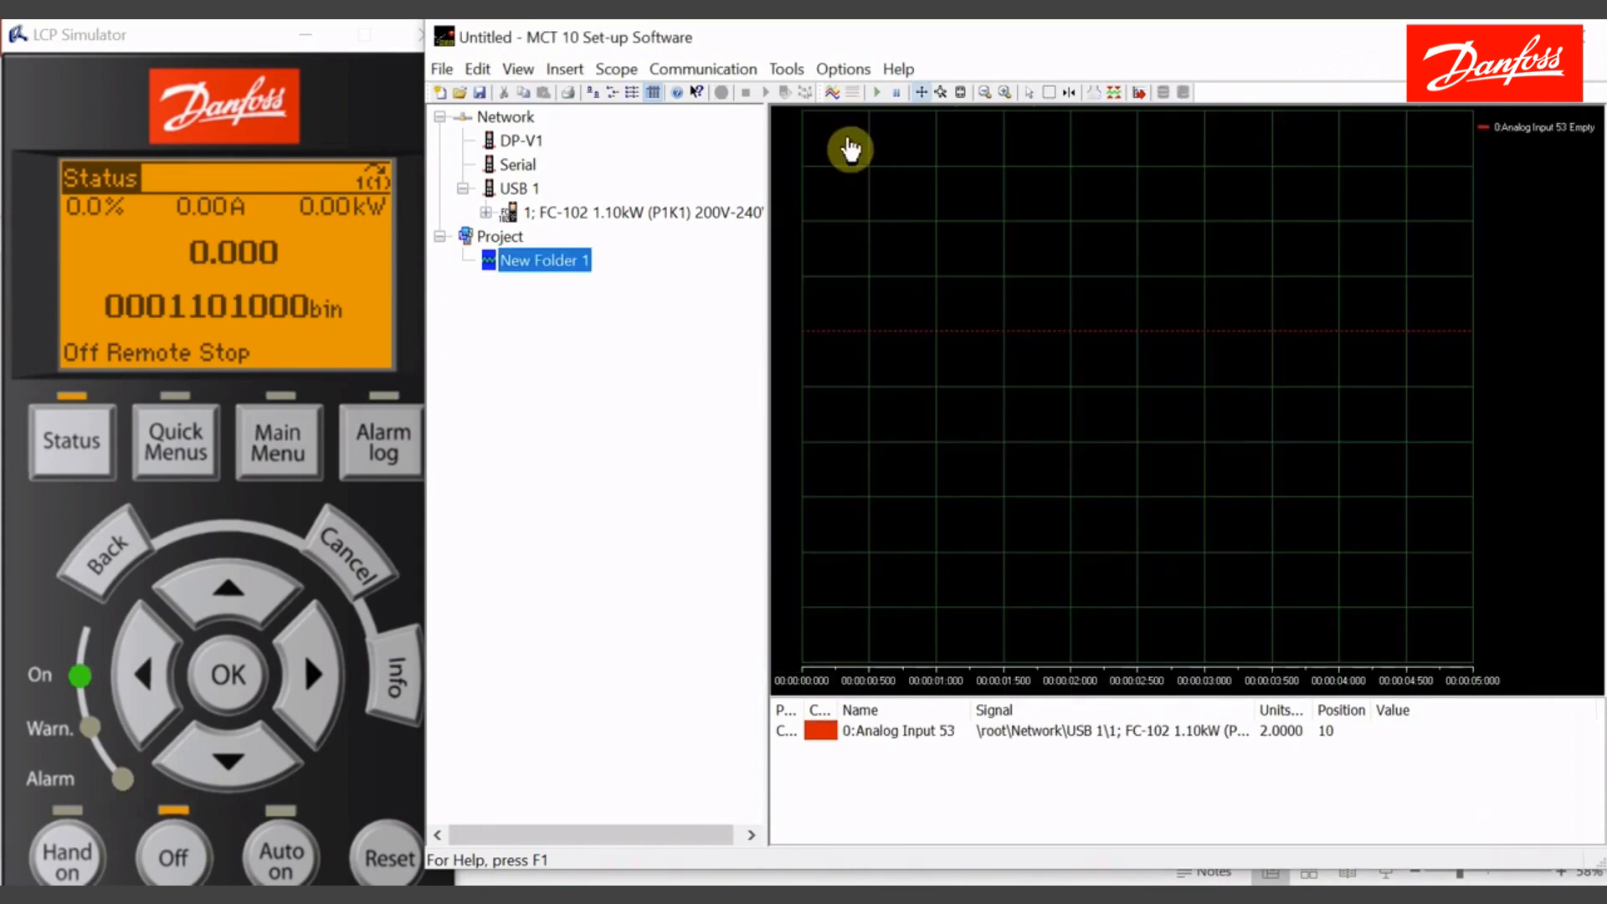
Retrieve the real-time log currently stored on the drive and bring its Analog Input 53 curve into view.
{"action": "left_click", "coordinate": [834, 93]}
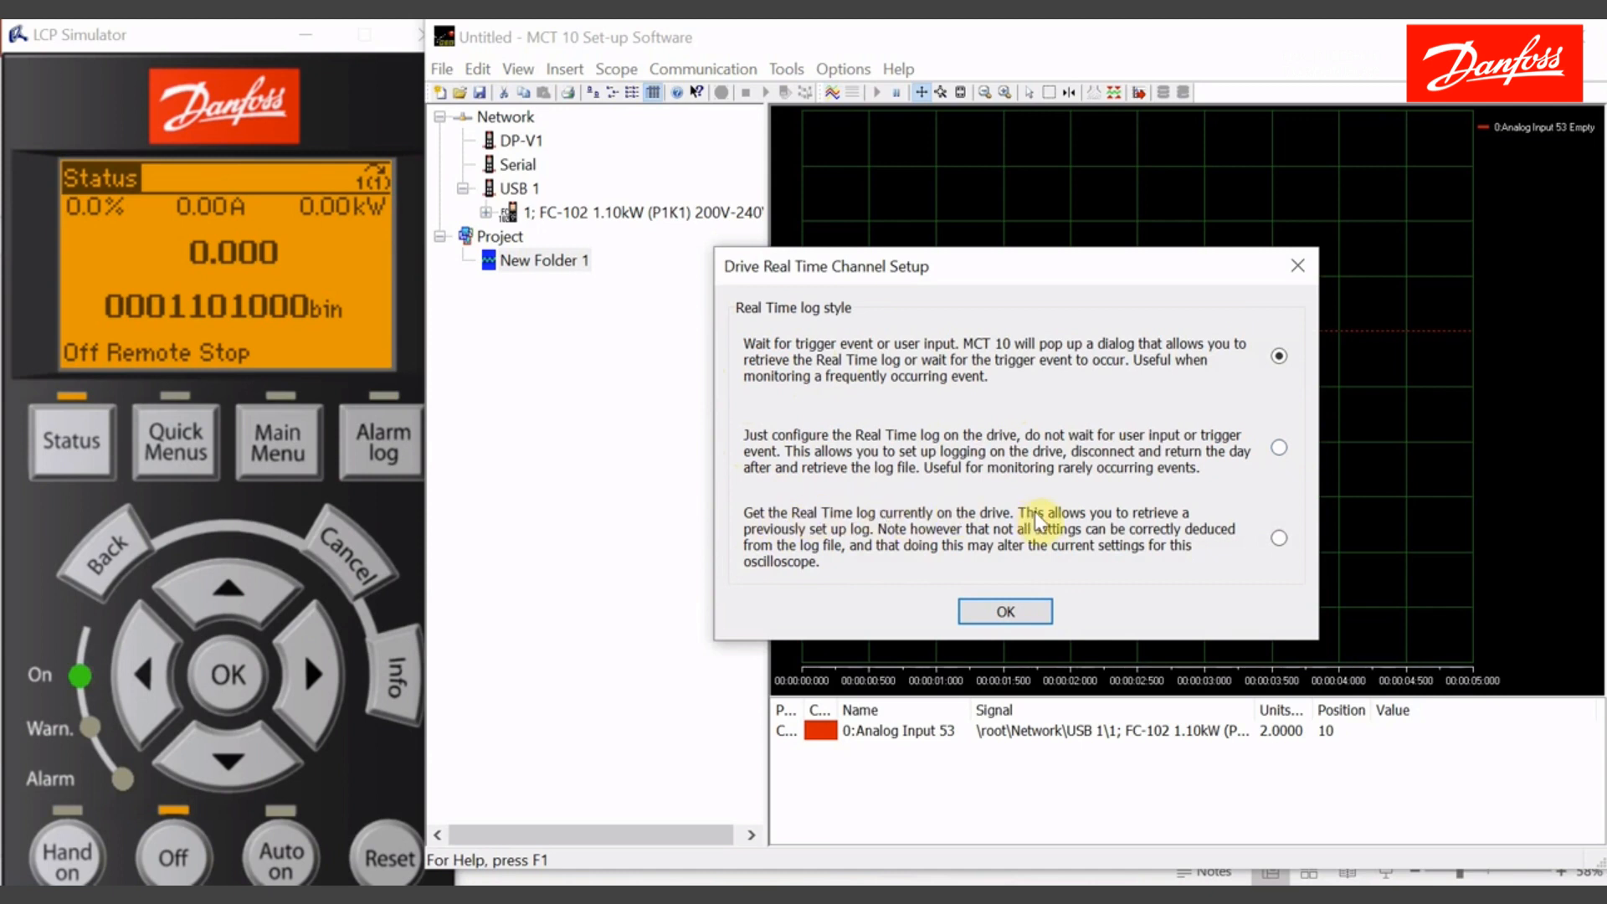
{"action": "left_click", "coordinate": [1281, 538]}
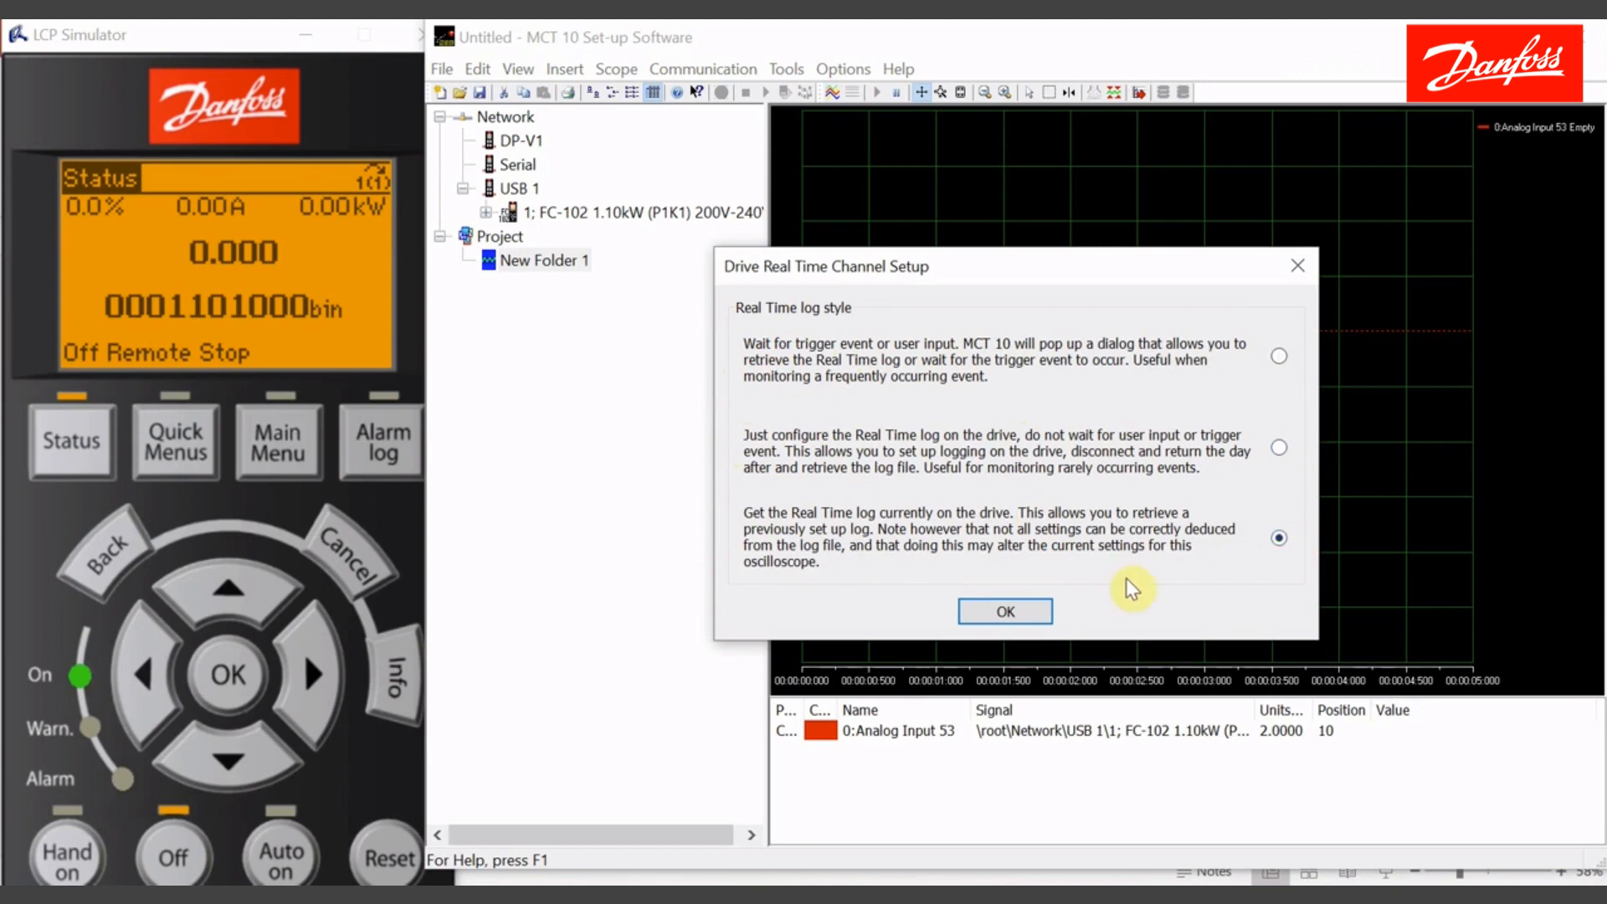
{"action": "left_click", "coordinate": [1013, 610]}
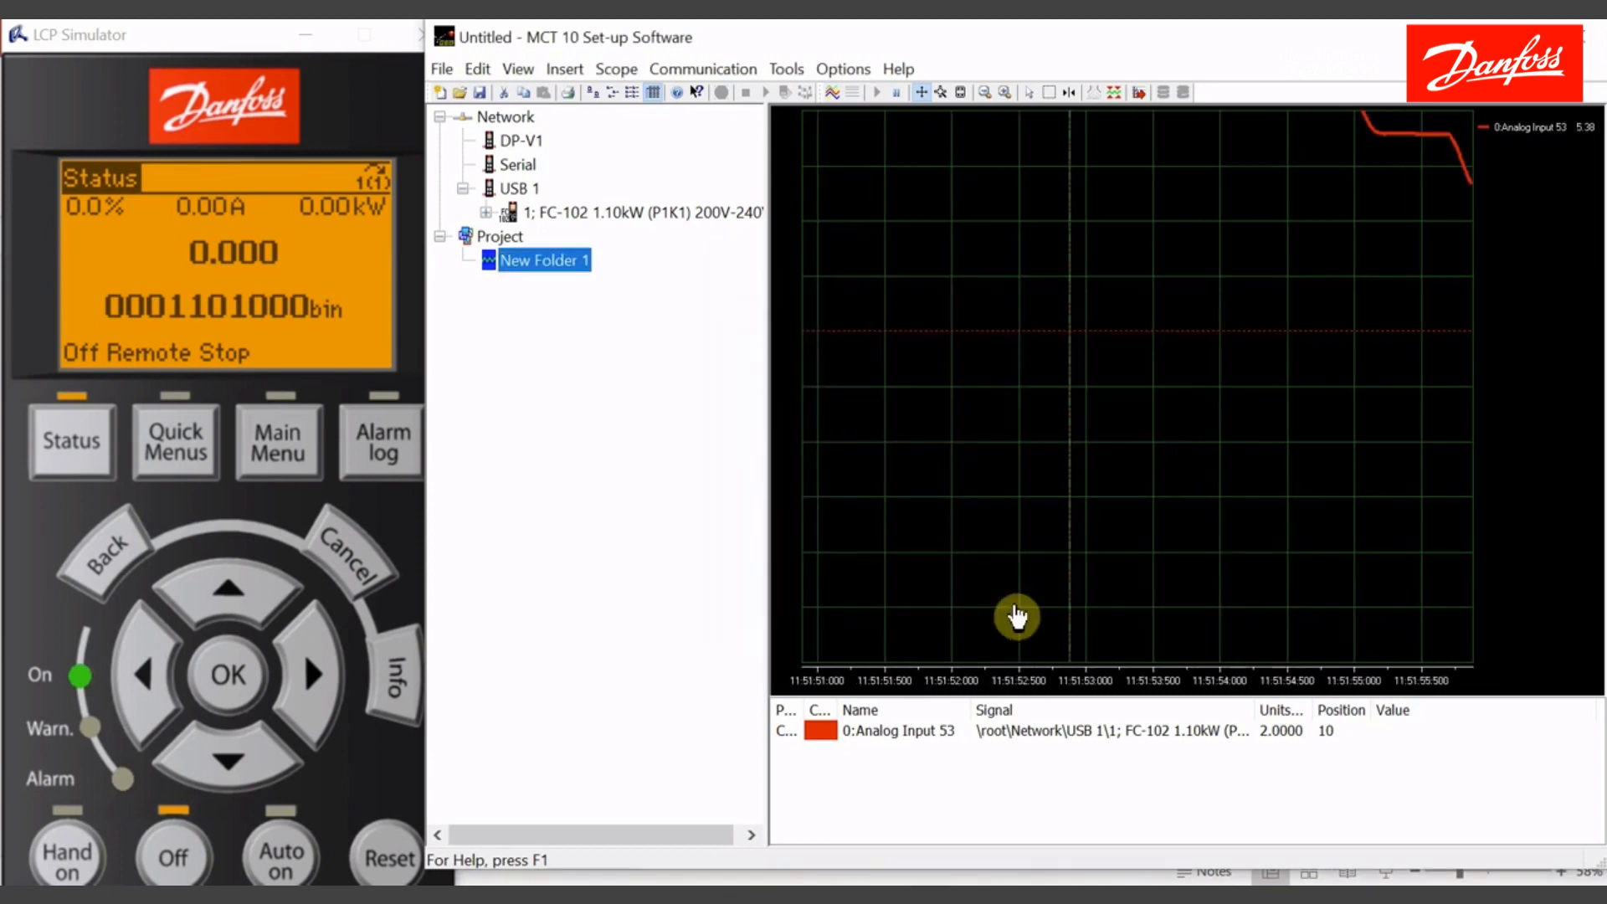
{"action": "left_click_drag", "start_coordinate": [1044, 341], "coordinate": [1102, 449]}
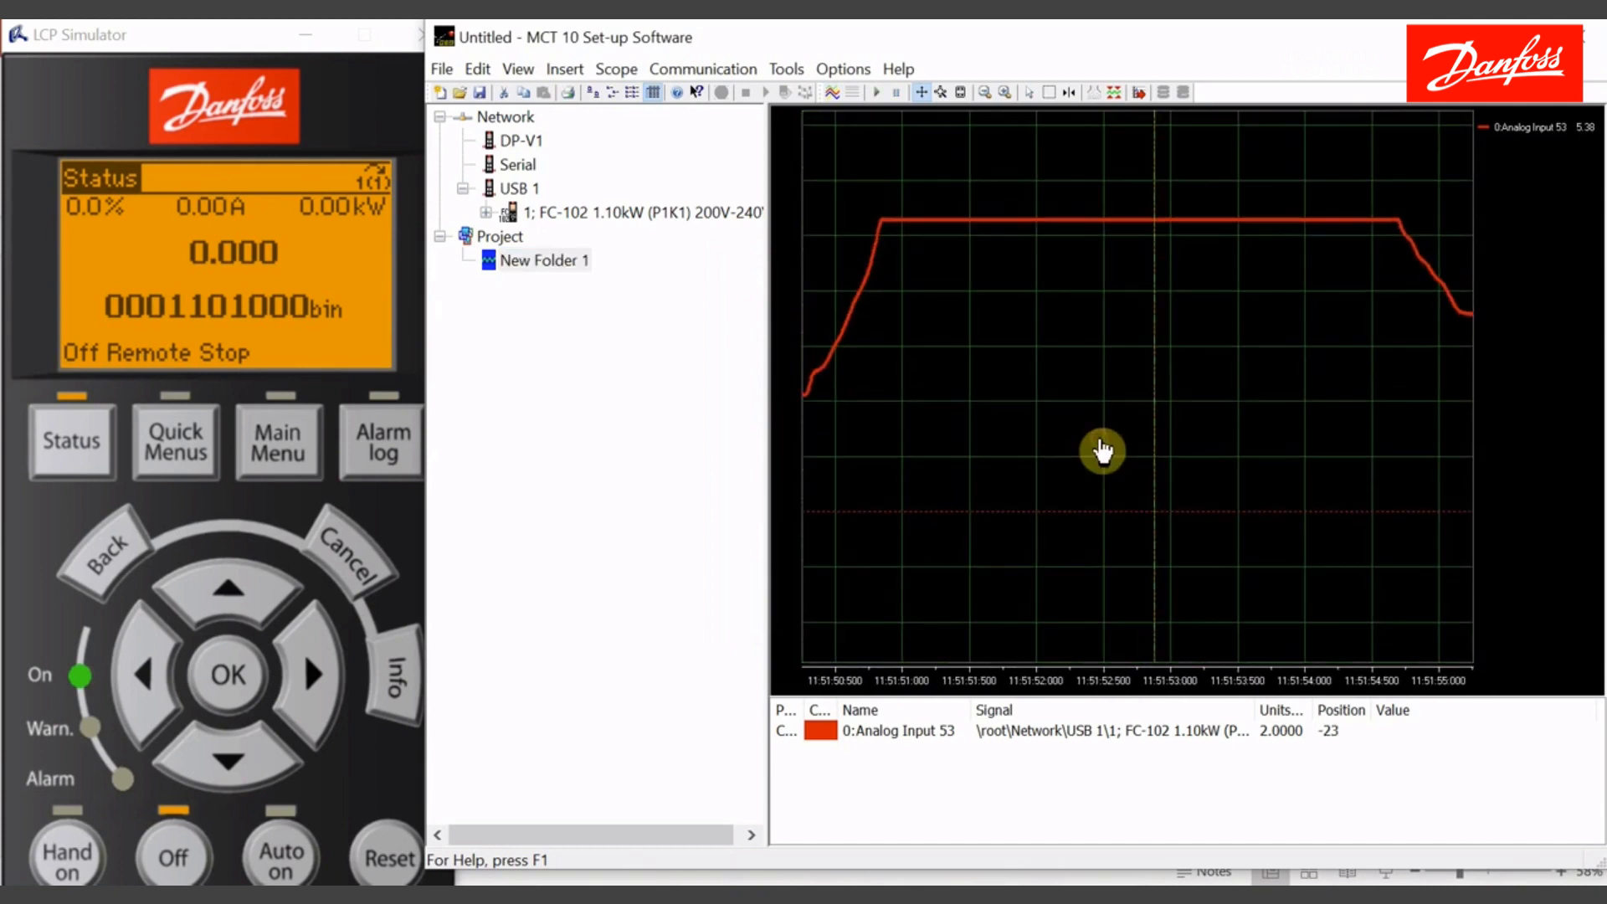
Set the scope's SEC/DIV to 3 and reposition the graph so the whole logged curve is displayed.
{"action": "right_click", "coordinate": [1048, 437]}
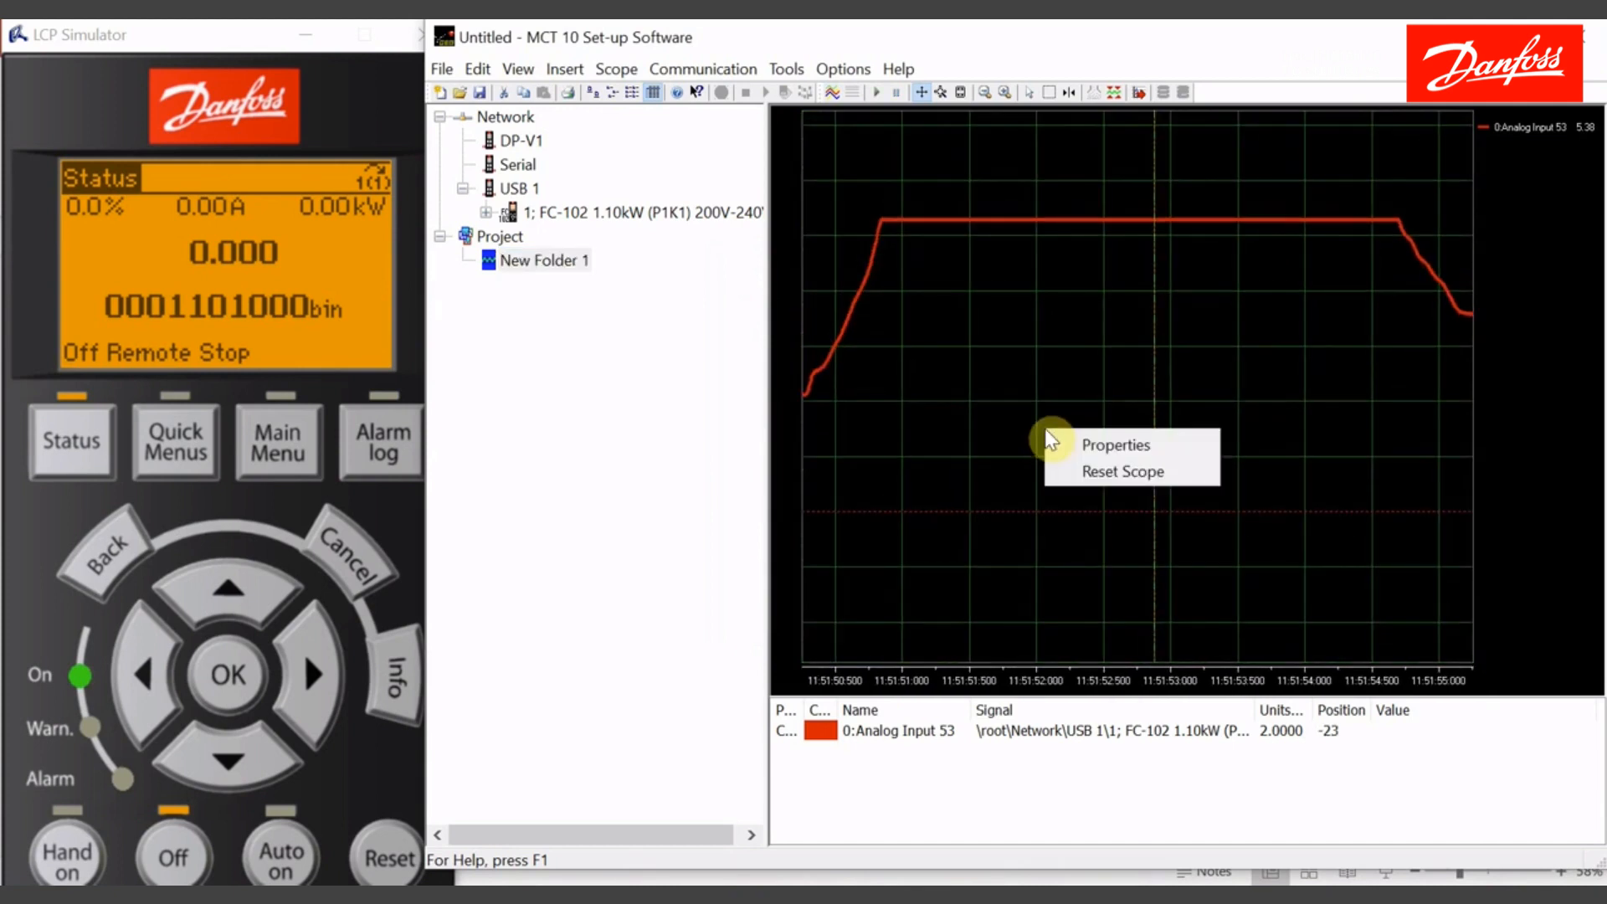
{"action": "left_click", "coordinate": [1063, 444]}
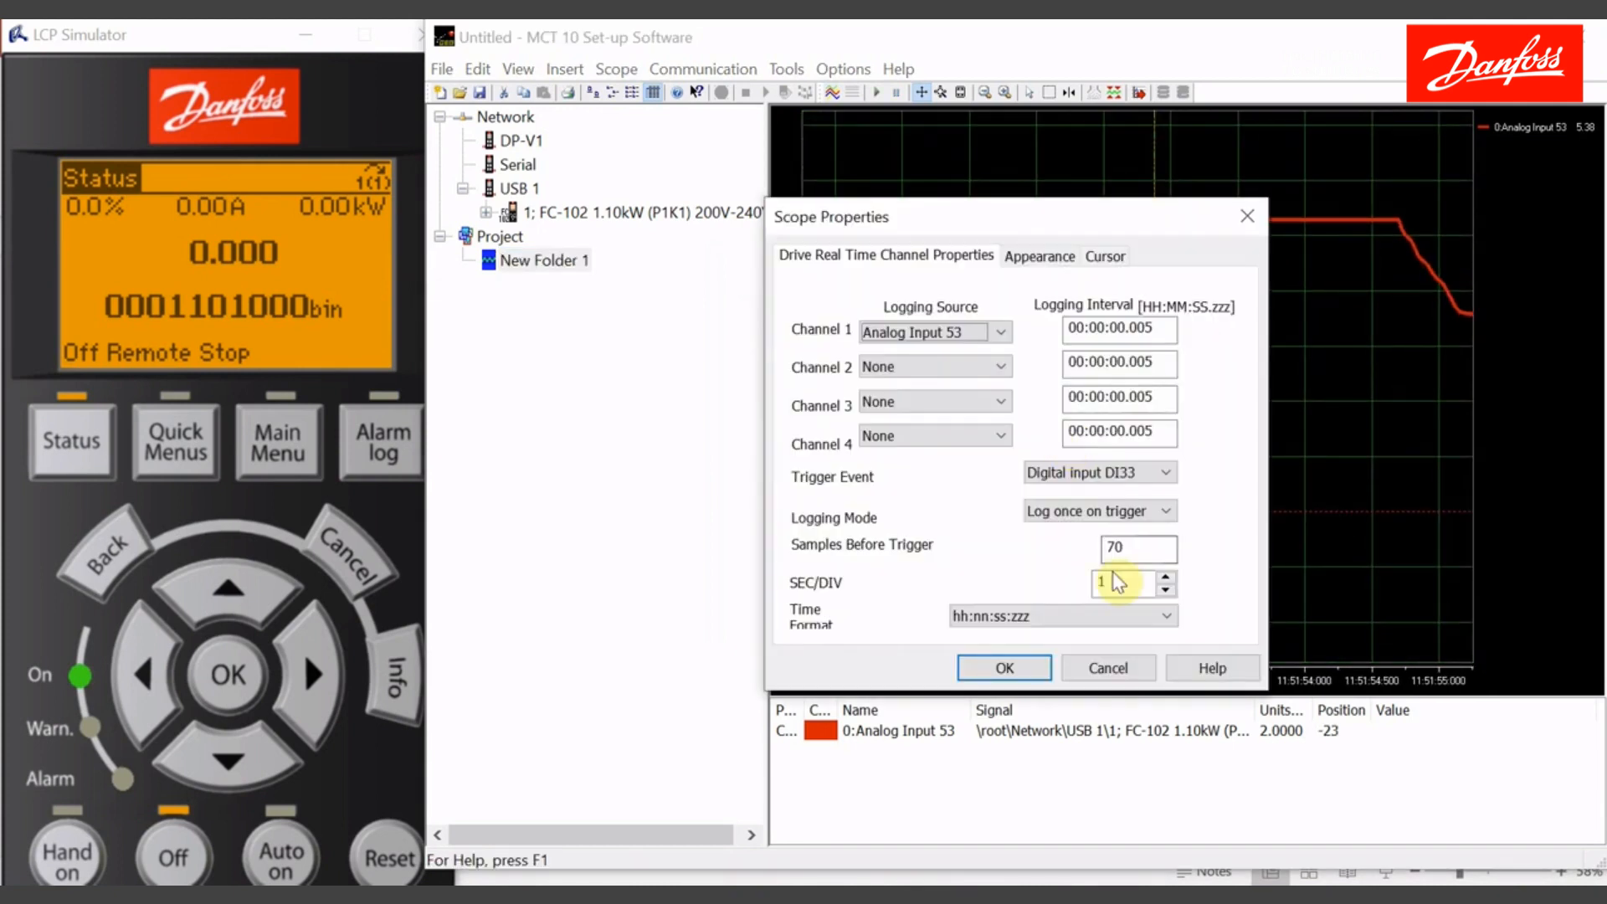
{"action": "left_click_drag", "start_coordinate": [1116, 583], "coordinate": [1054, 584]}
{"action": "type", "text": "3"}
{"action": "key", "text": "Return"}
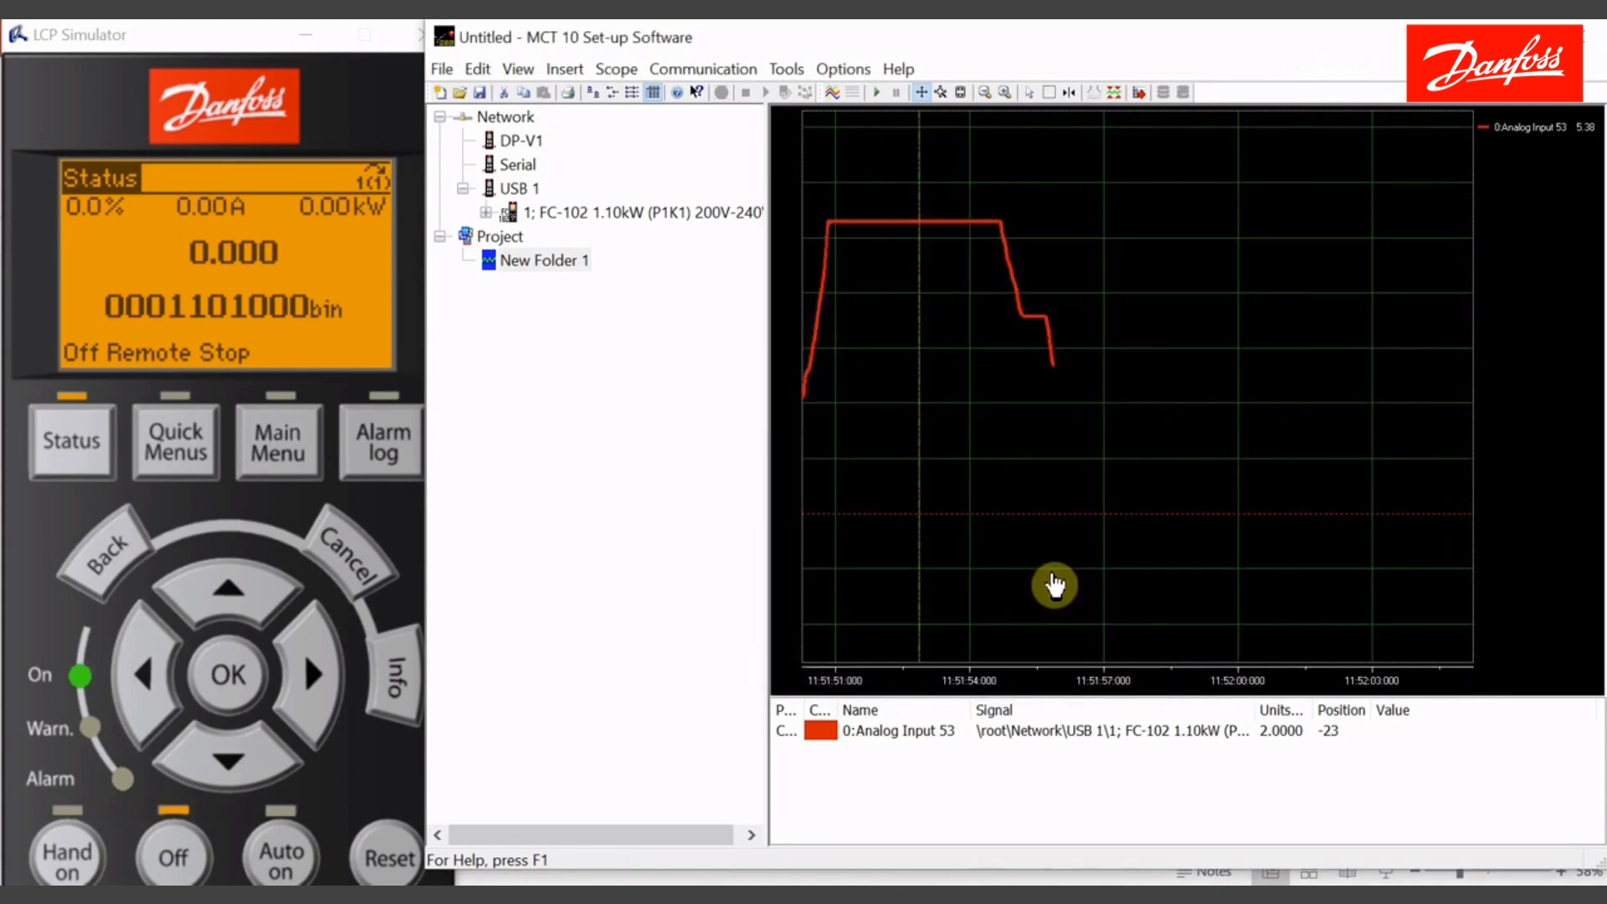
{"action": "left_click_drag", "start_coordinate": [1196, 510], "coordinate": [1188, 497]}
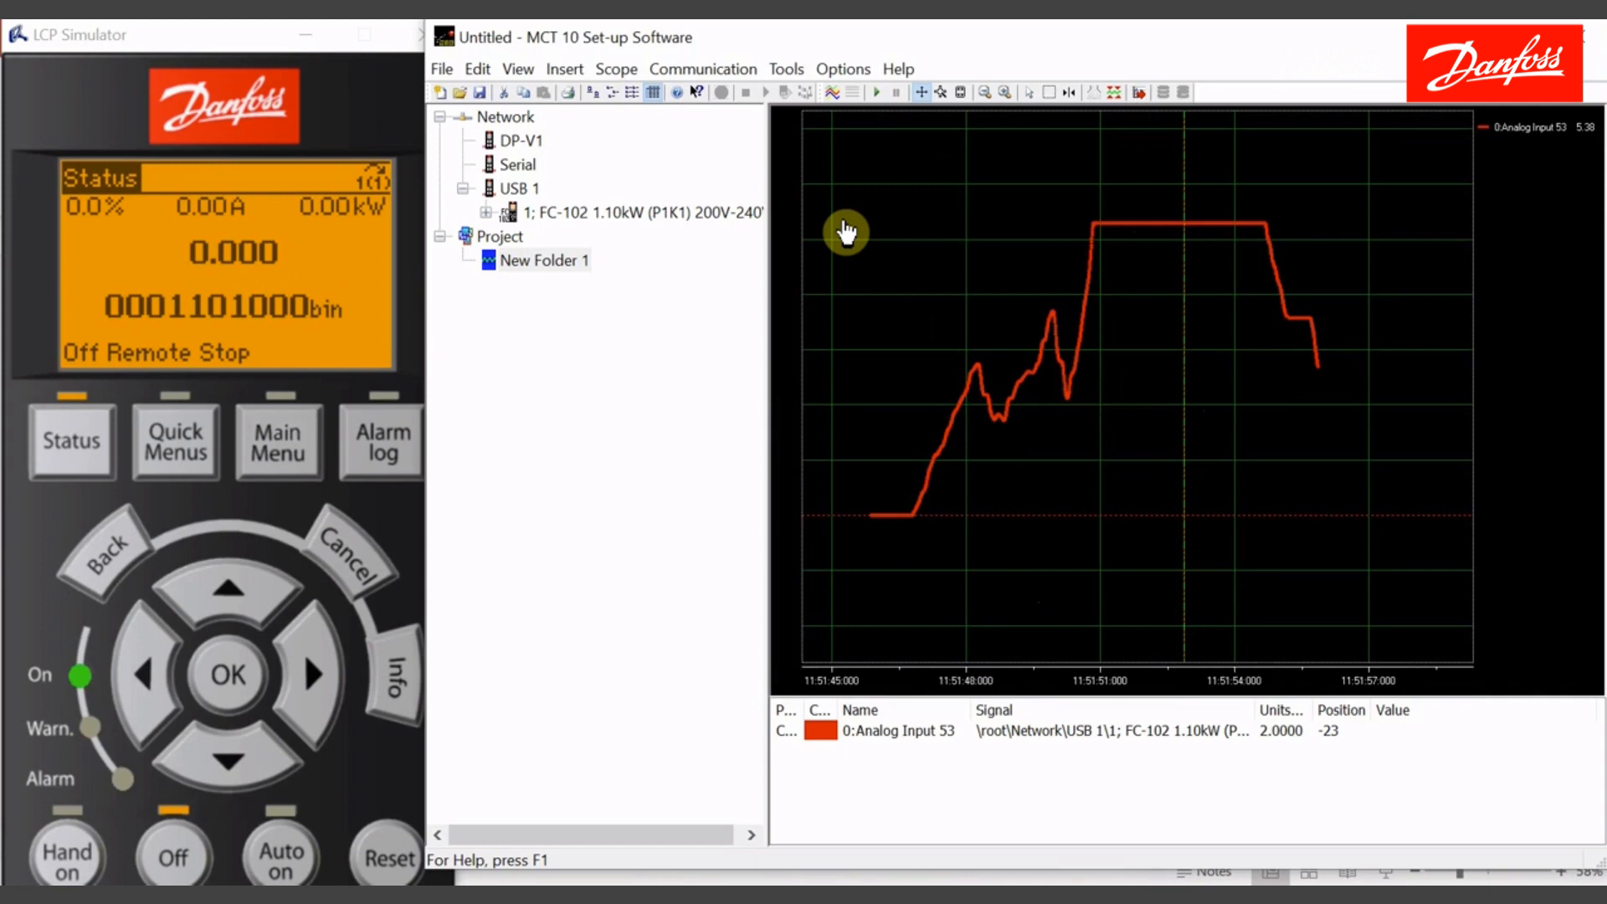
Set the scope cursor style to Delta X and show the cursors on the graph.
{"action": "right_click", "coordinate": [921, 219]}
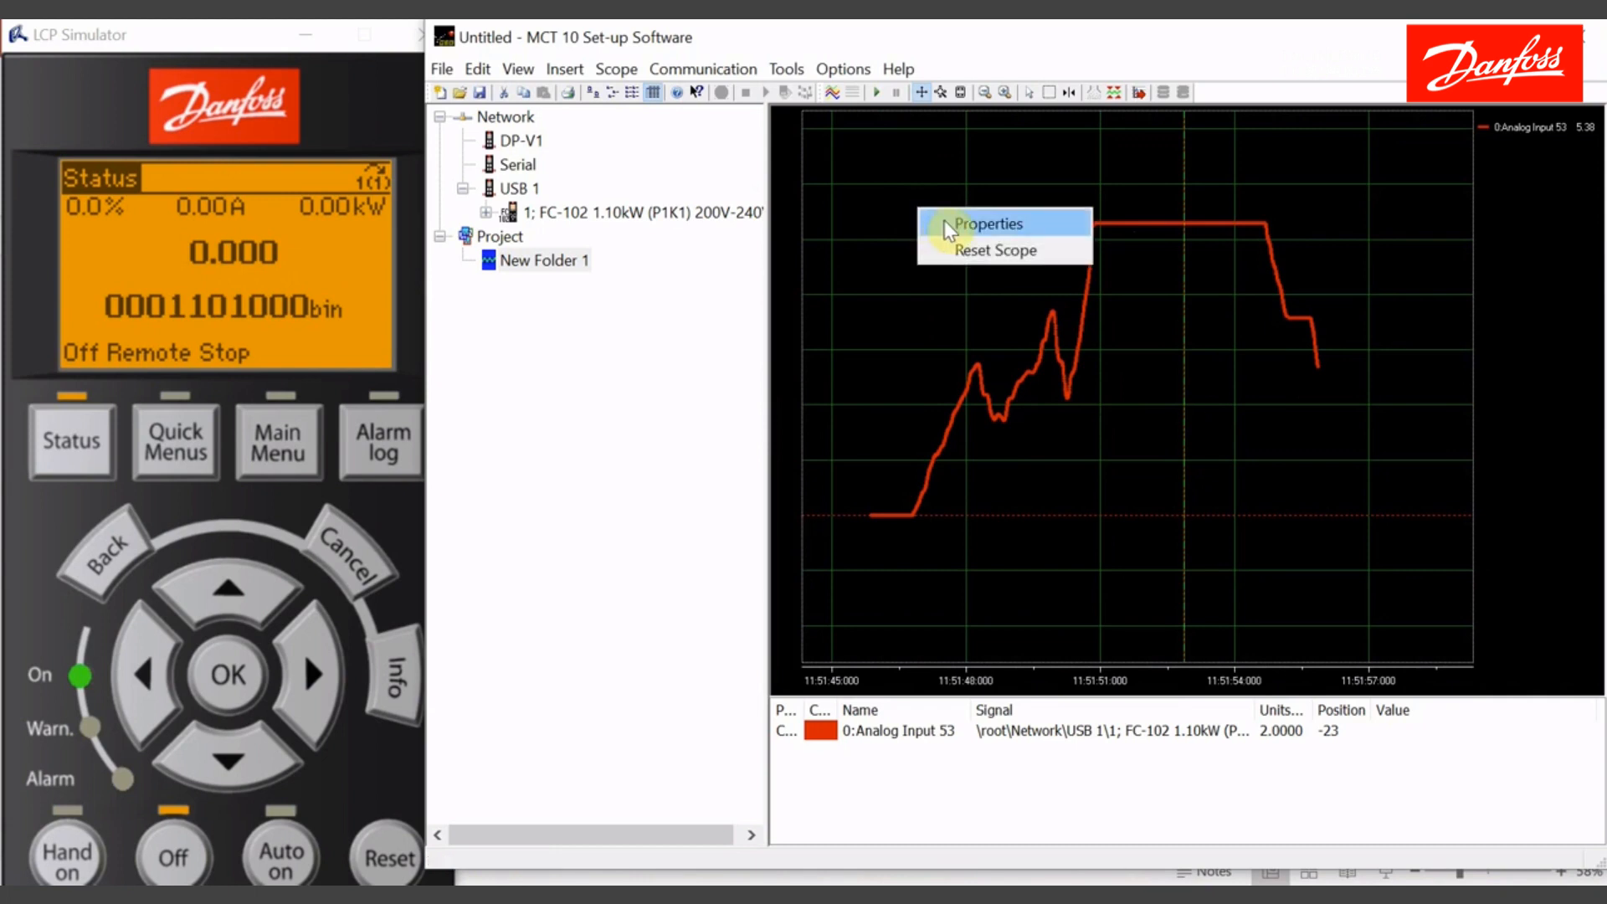
{"action": "left_click", "coordinate": [944, 221]}
{"action": "left_click", "coordinate": [1105, 257]}
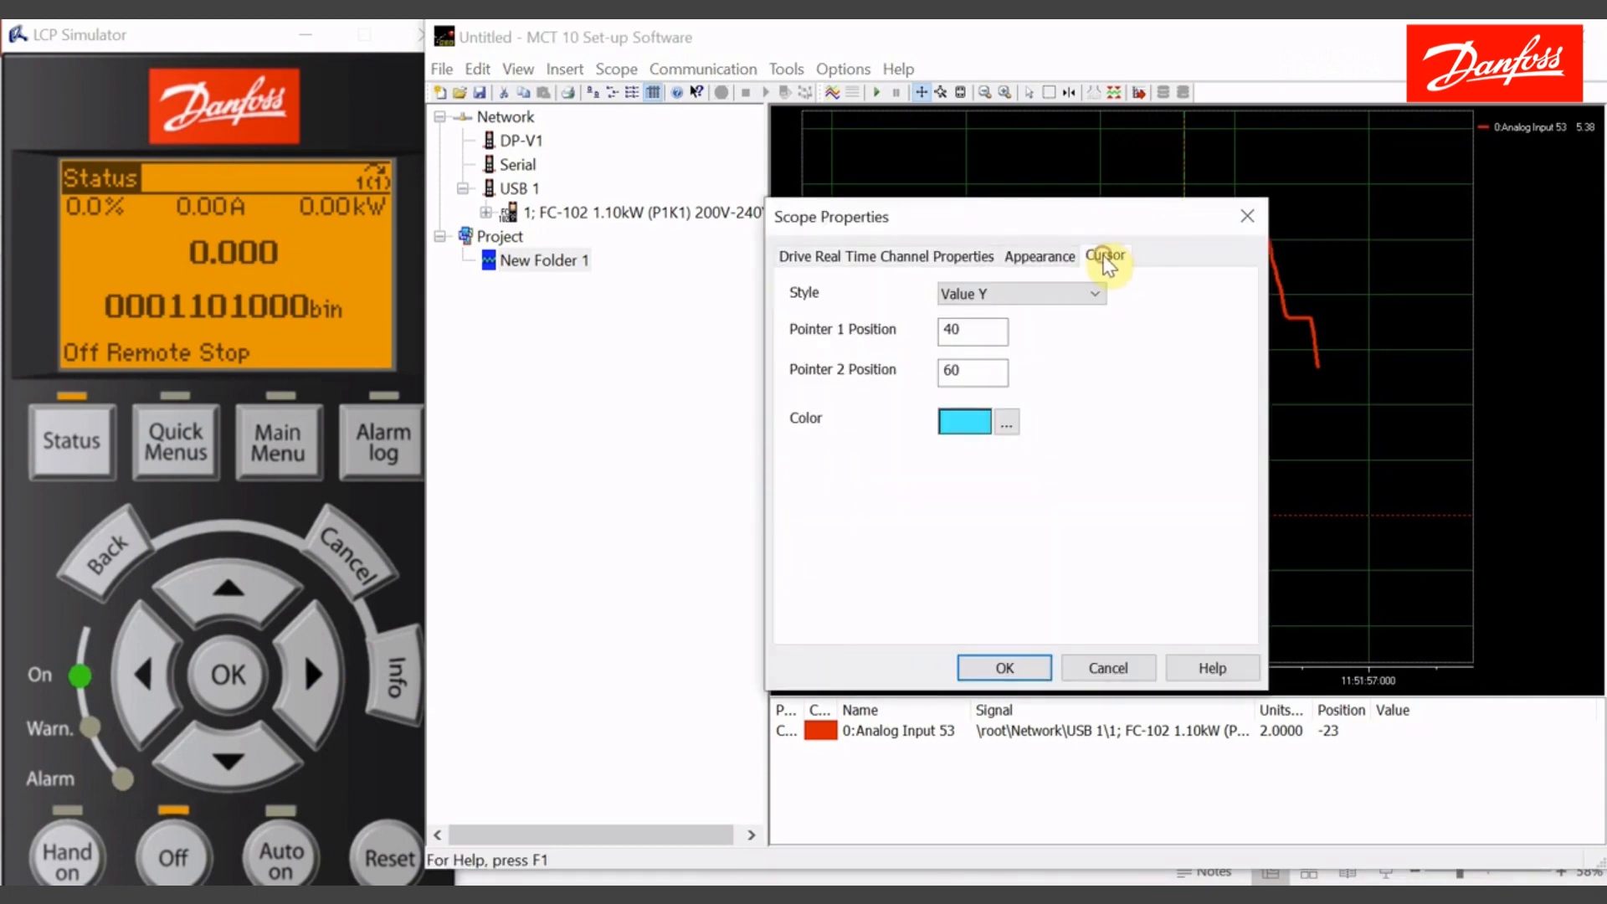
{"action": "left_click", "coordinate": [1074, 298]}
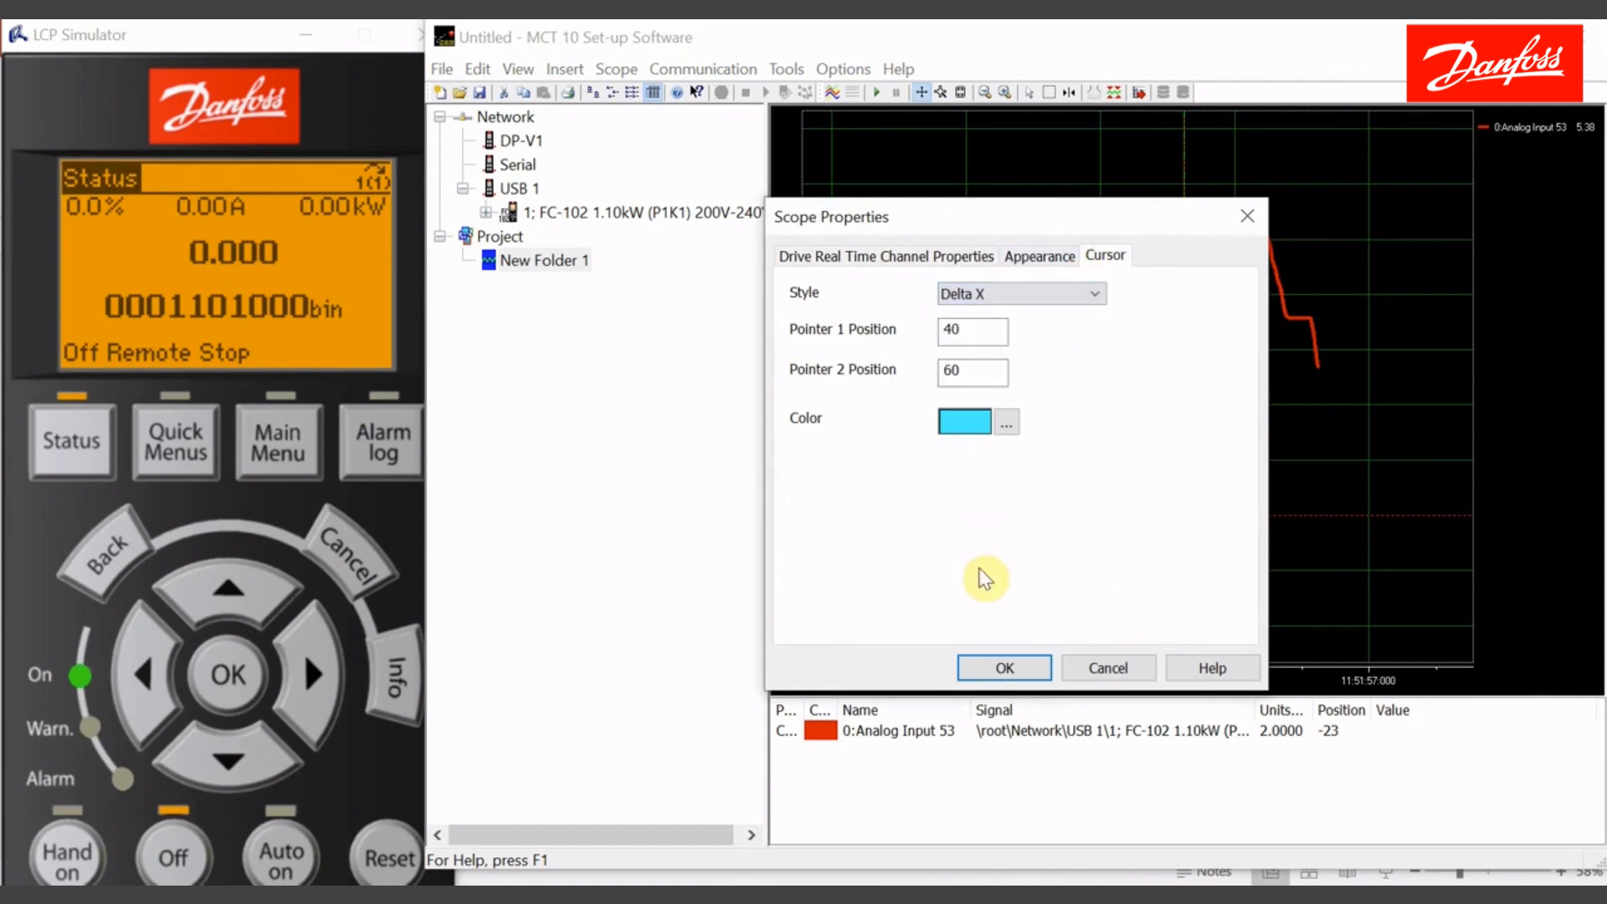
{"action": "left_click", "coordinate": [997, 666]}
{"action": "left_click", "coordinate": [1072, 94]}
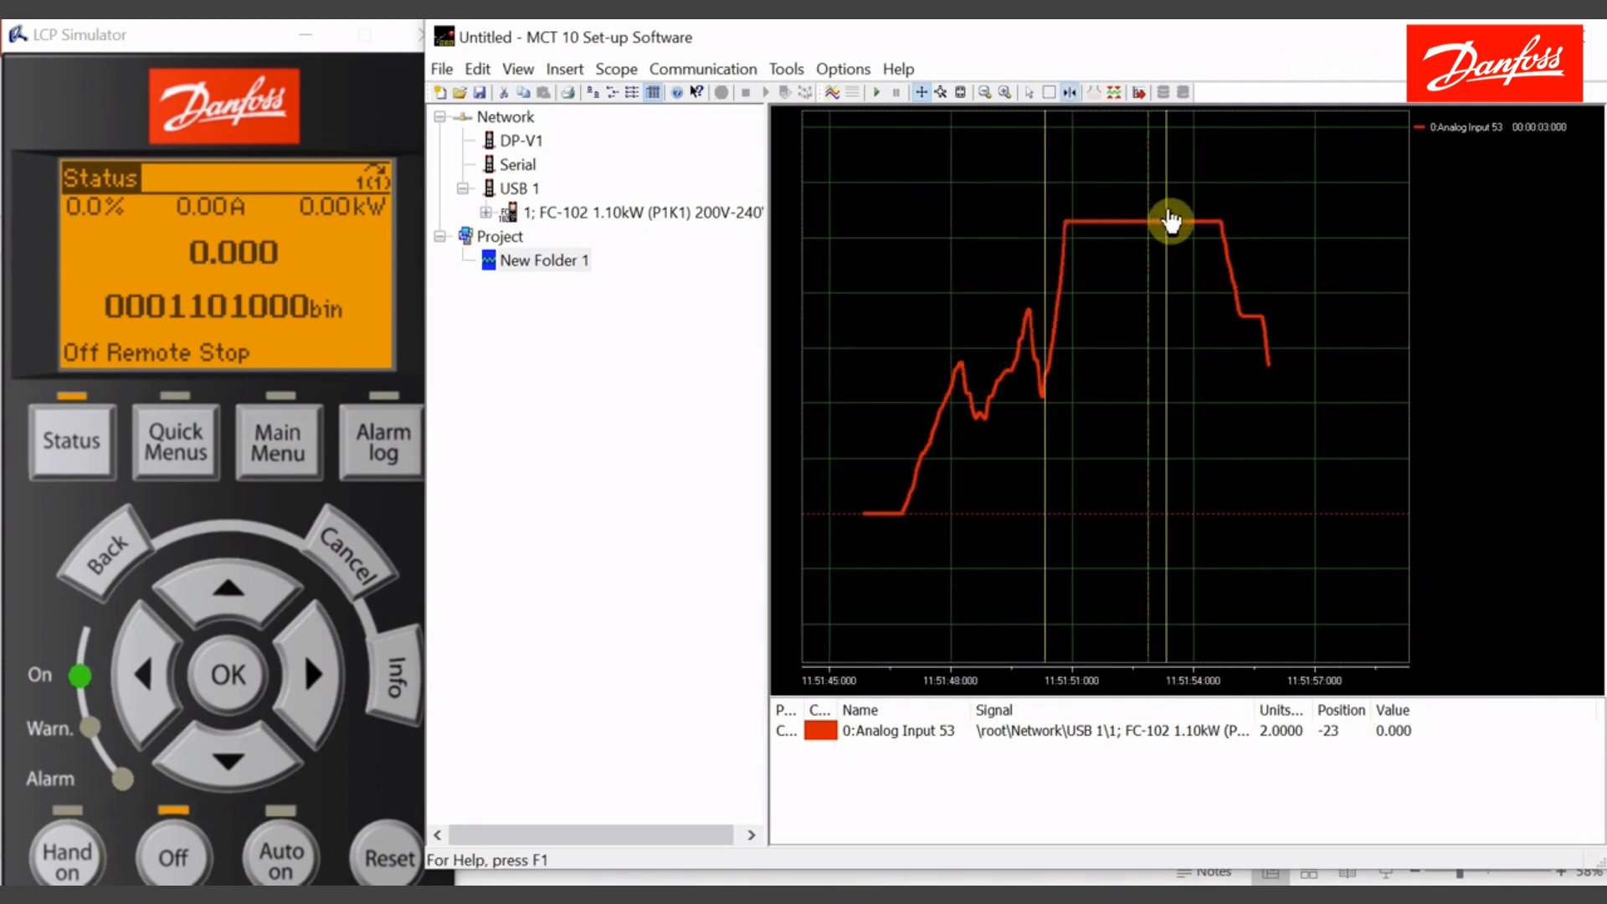
Measure the log's total duration and the time spans after and before the trigger with the two Delta X cursors.
{"action": "left_click_drag", "start_coordinate": [1168, 219], "coordinate": [1273, 279]}
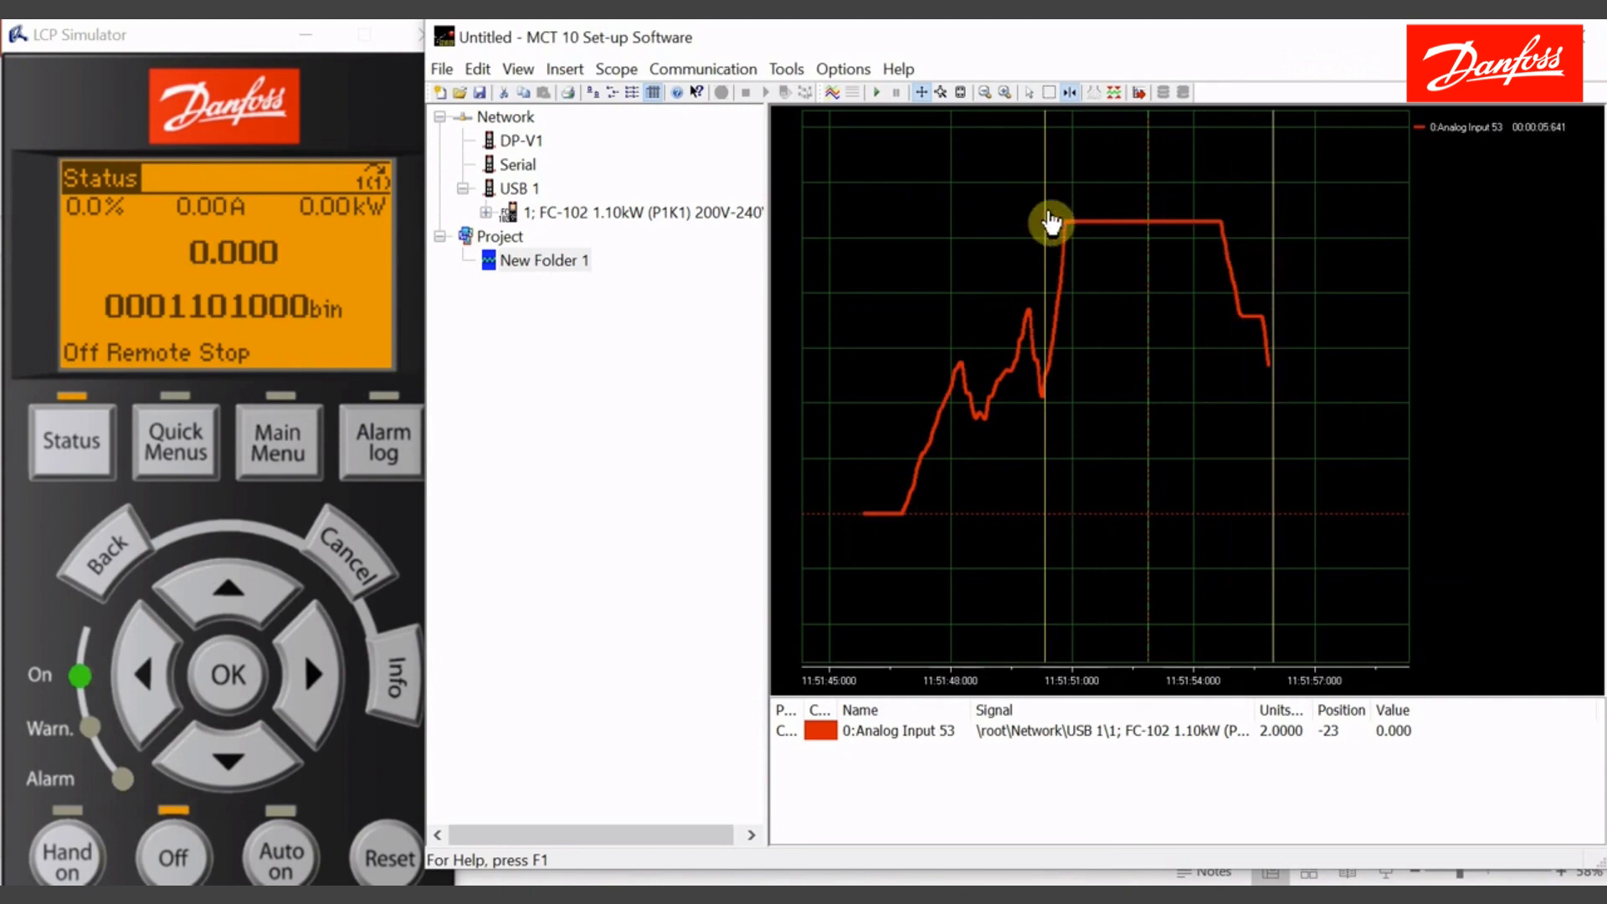
{"action": "left_click_drag", "start_coordinate": [1048, 211], "coordinate": [867, 219]}
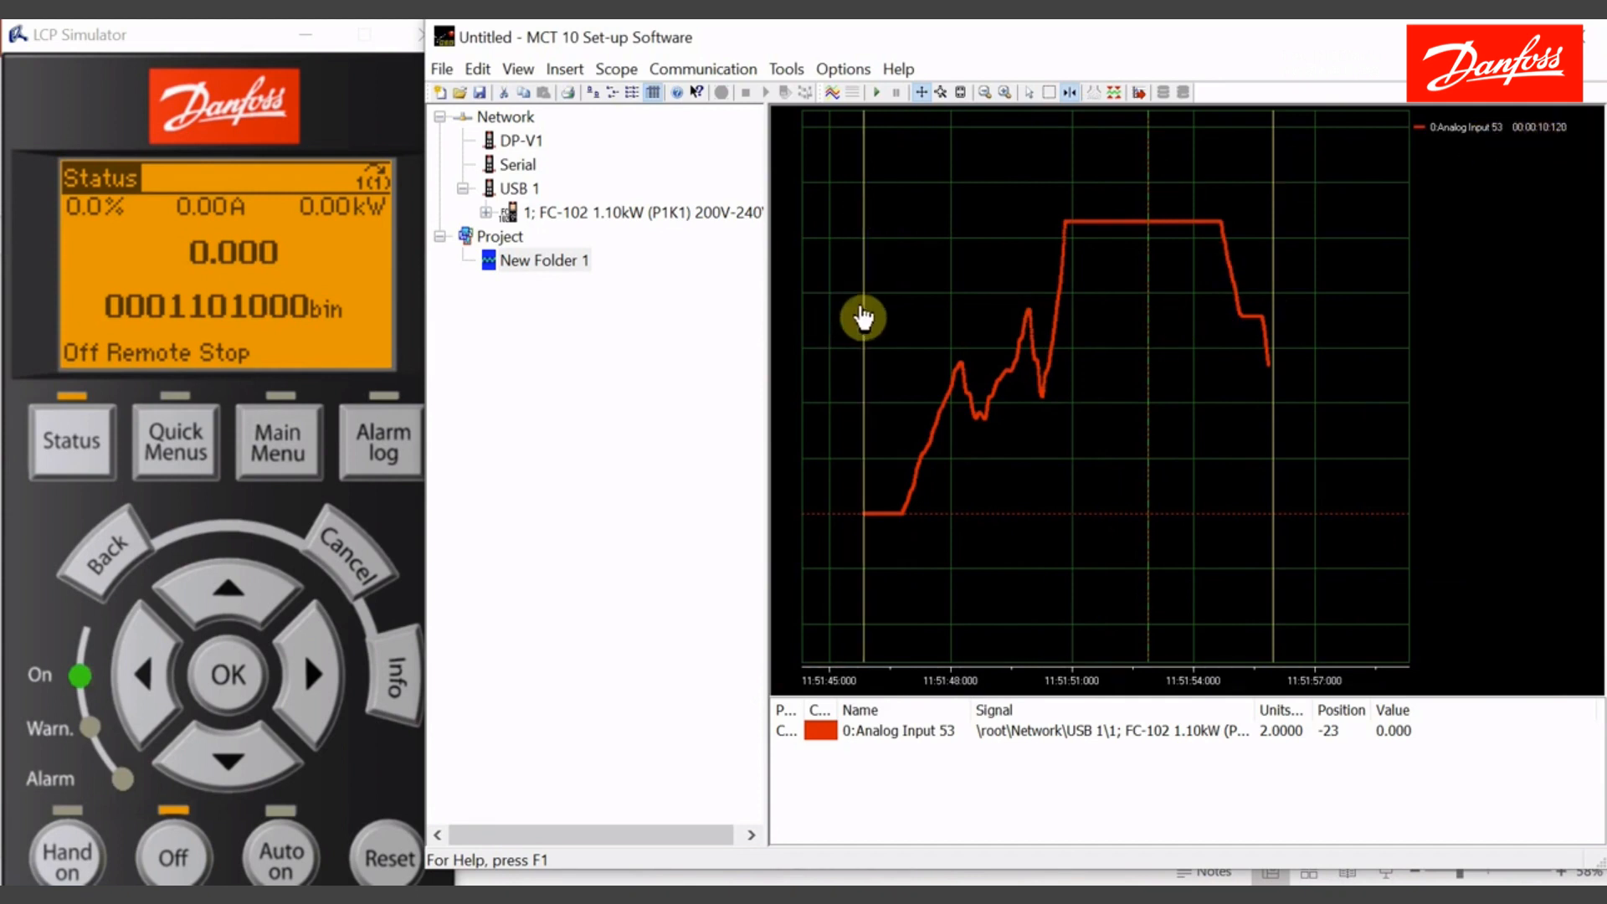
{"action": "left_click_drag", "start_coordinate": [867, 323], "coordinate": [1151, 363]}
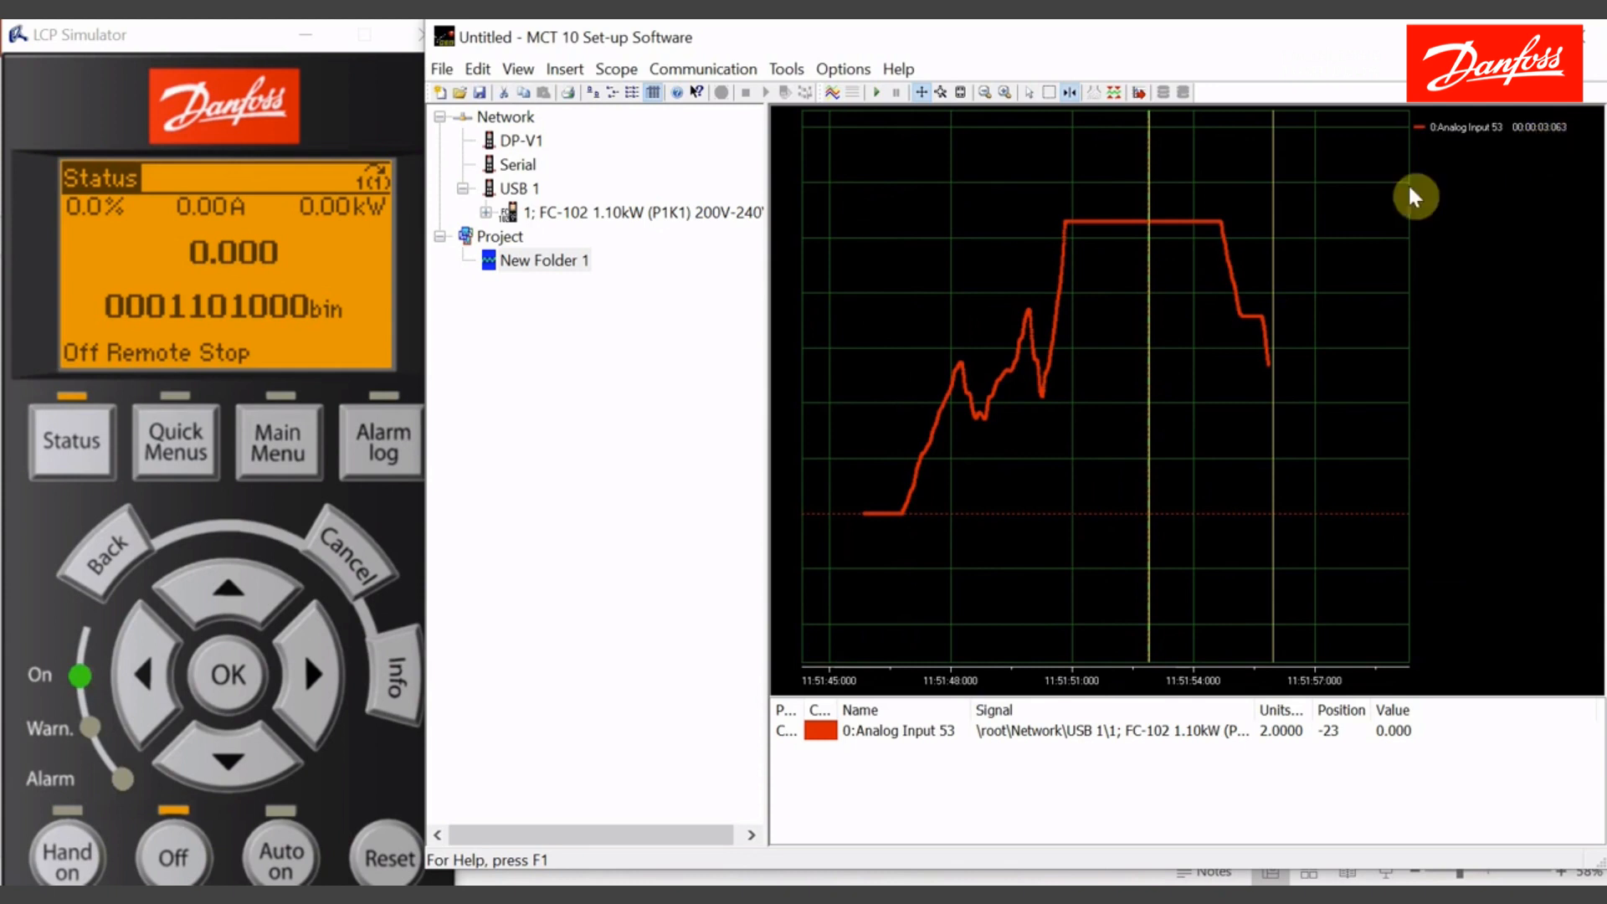
{"action": "left_click_drag", "start_coordinate": [1149, 369], "coordinate": [875, 465]}
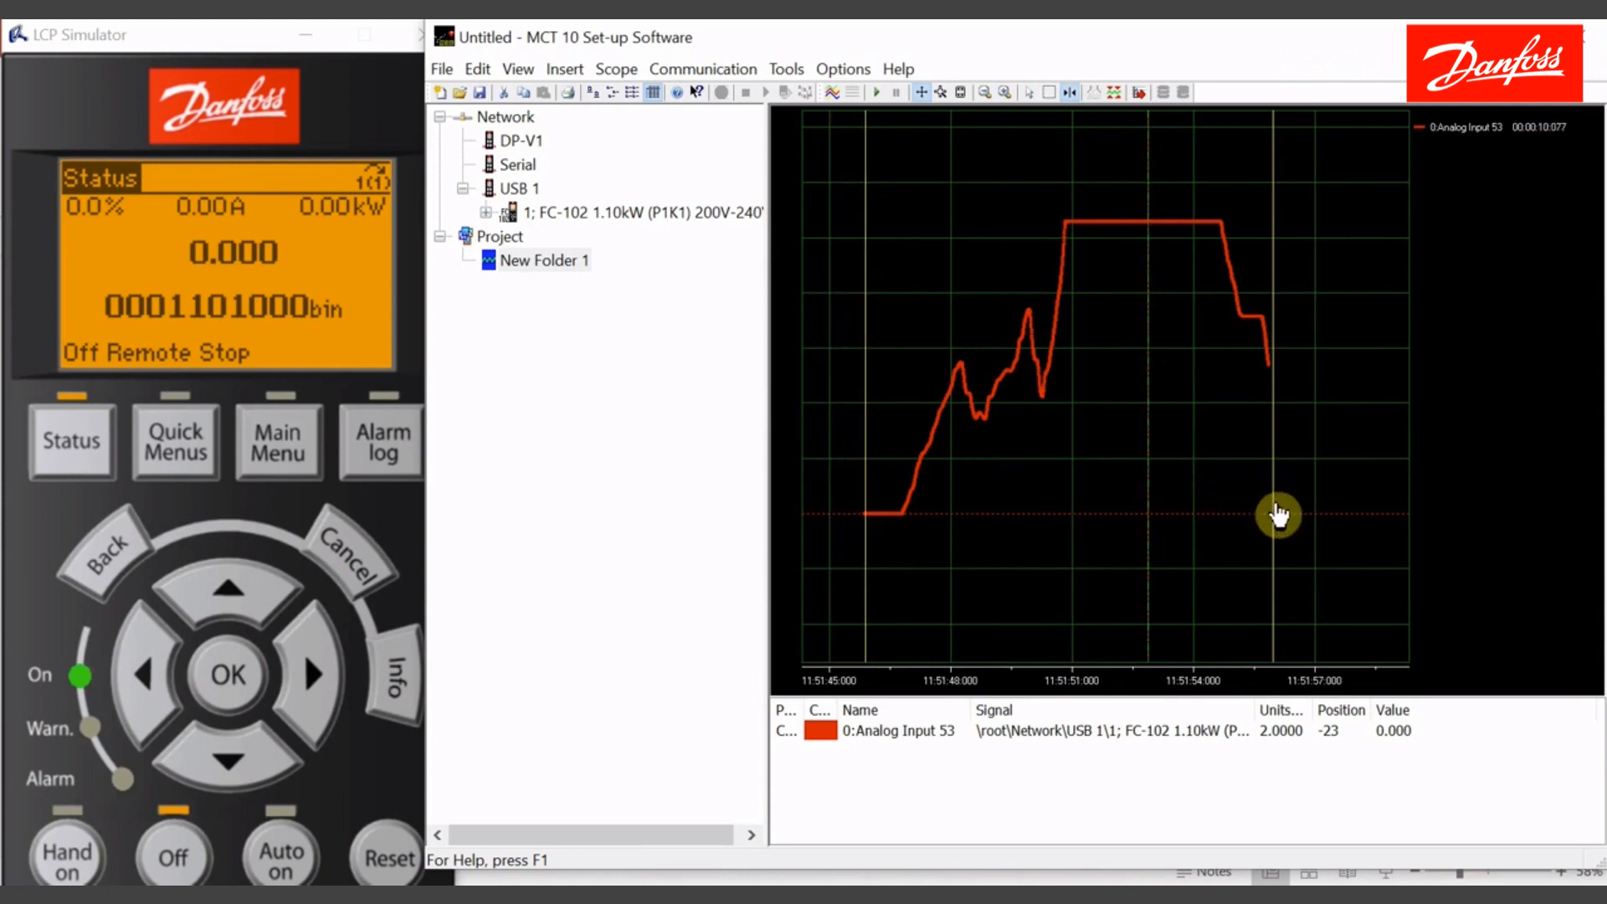
{"action": "left_click_drag", "start_coordinate": [1279, 535], "coordinate": [1151, 497]}
Check and confirm the scope properties, clearing the two measuring cursors from the graph.
{"action": "right_click", "coordinate": [1182, 449]}
{"action": "left_click", "coordinate": [1202, 463]}
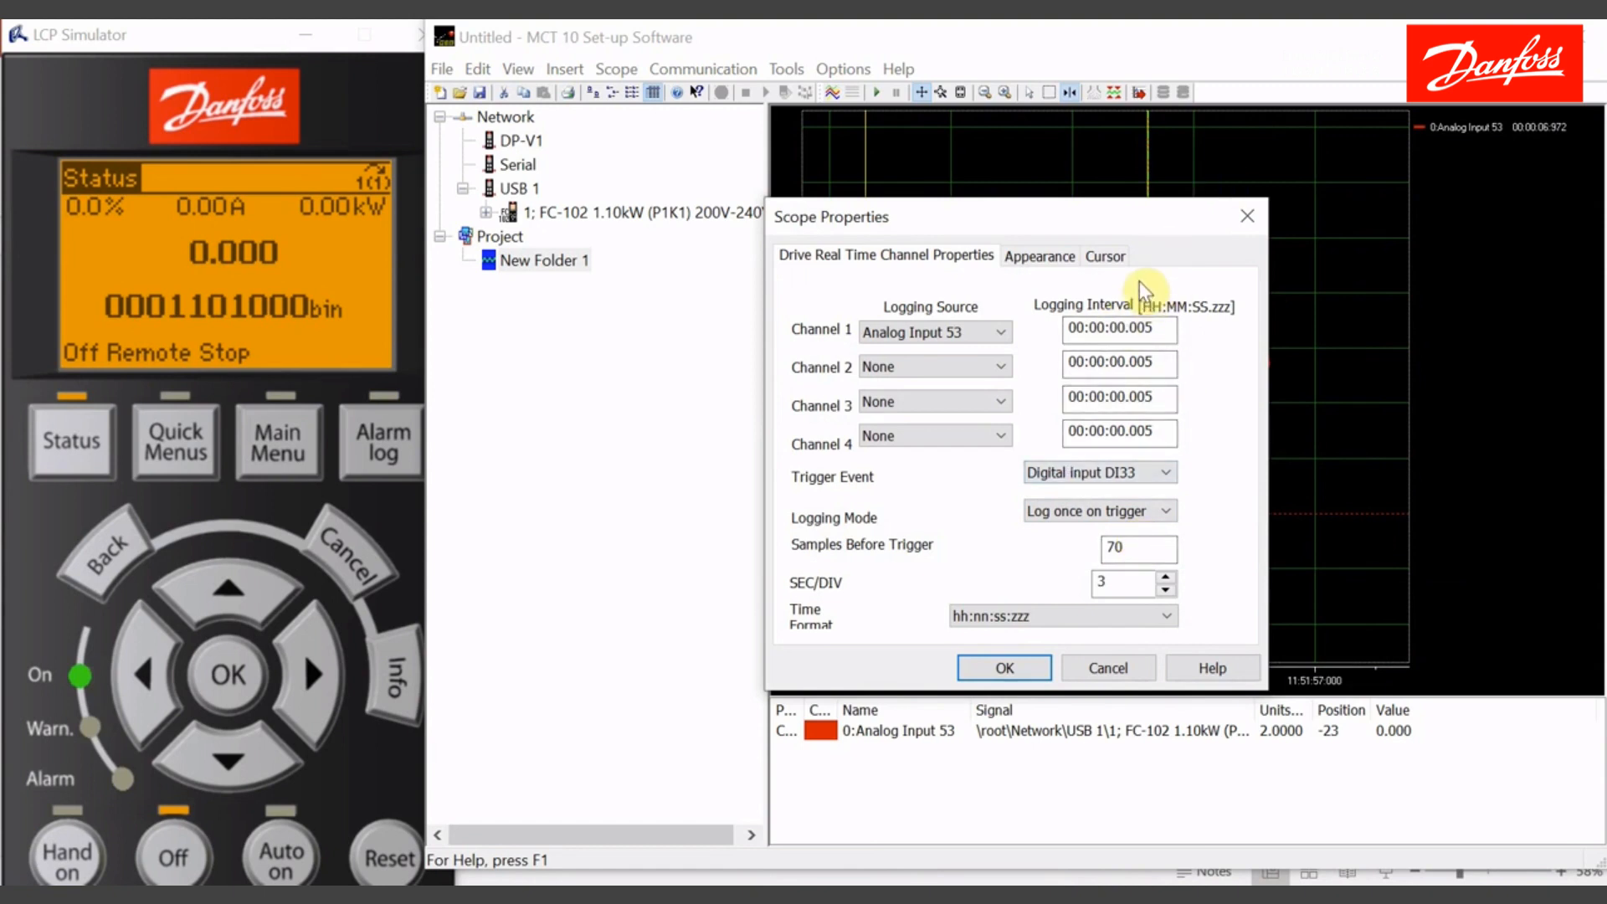
{"action": "left_click", "coordinate": [996, 668]}
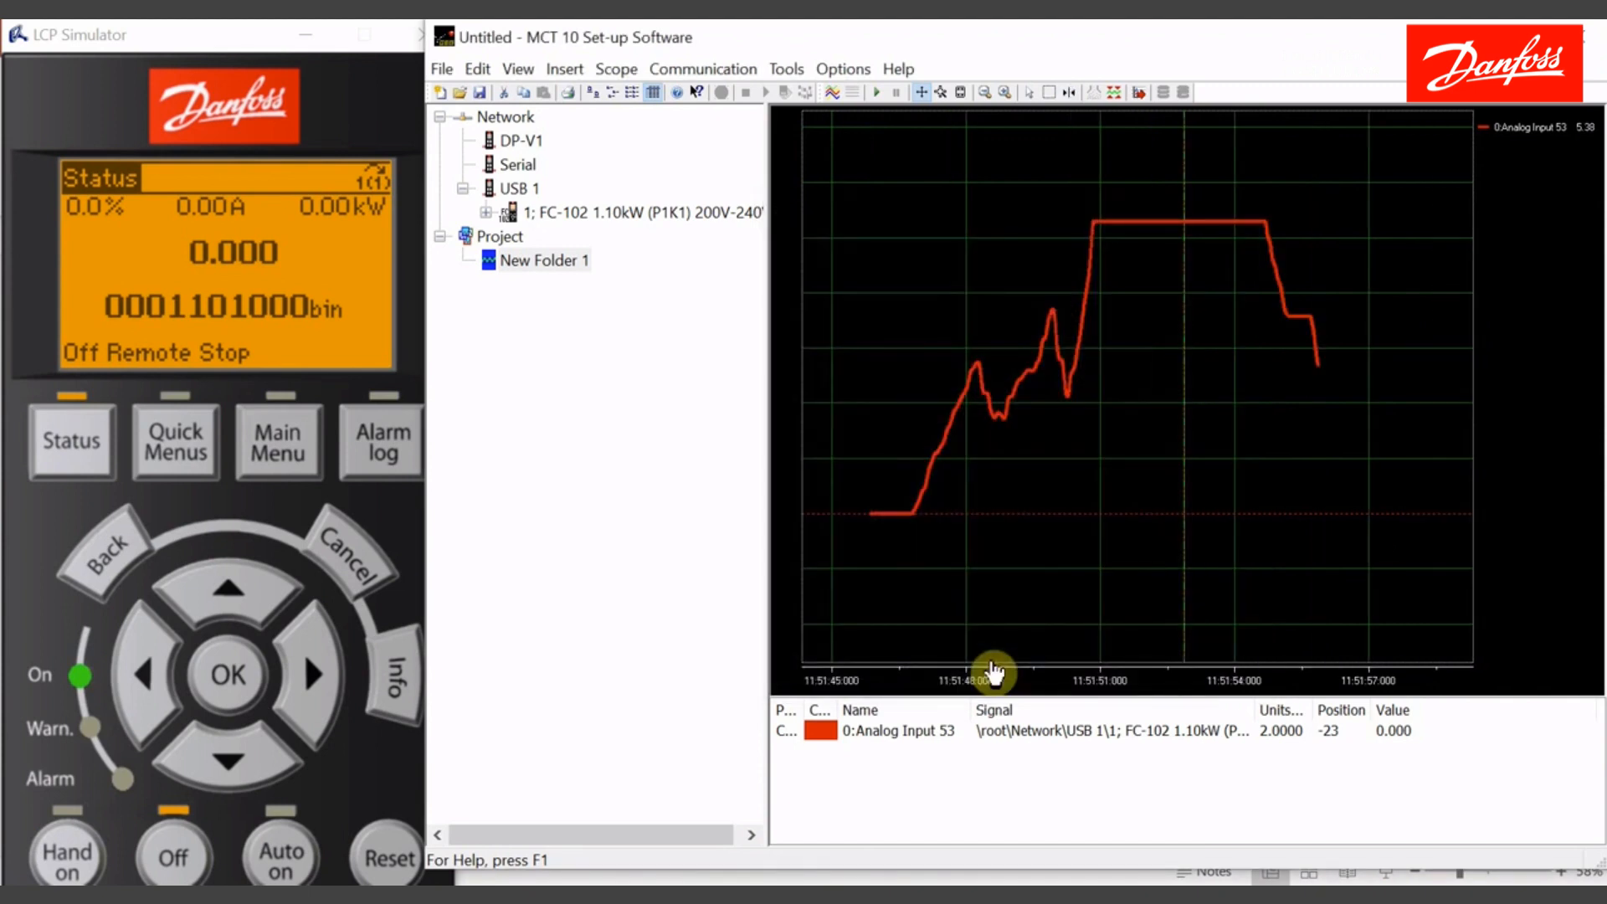
Record a new real-time log with the style that waits for a trigger event or user input, and bring its curve into view.
{"action": "left_click", "coordinate": [831, 92]}
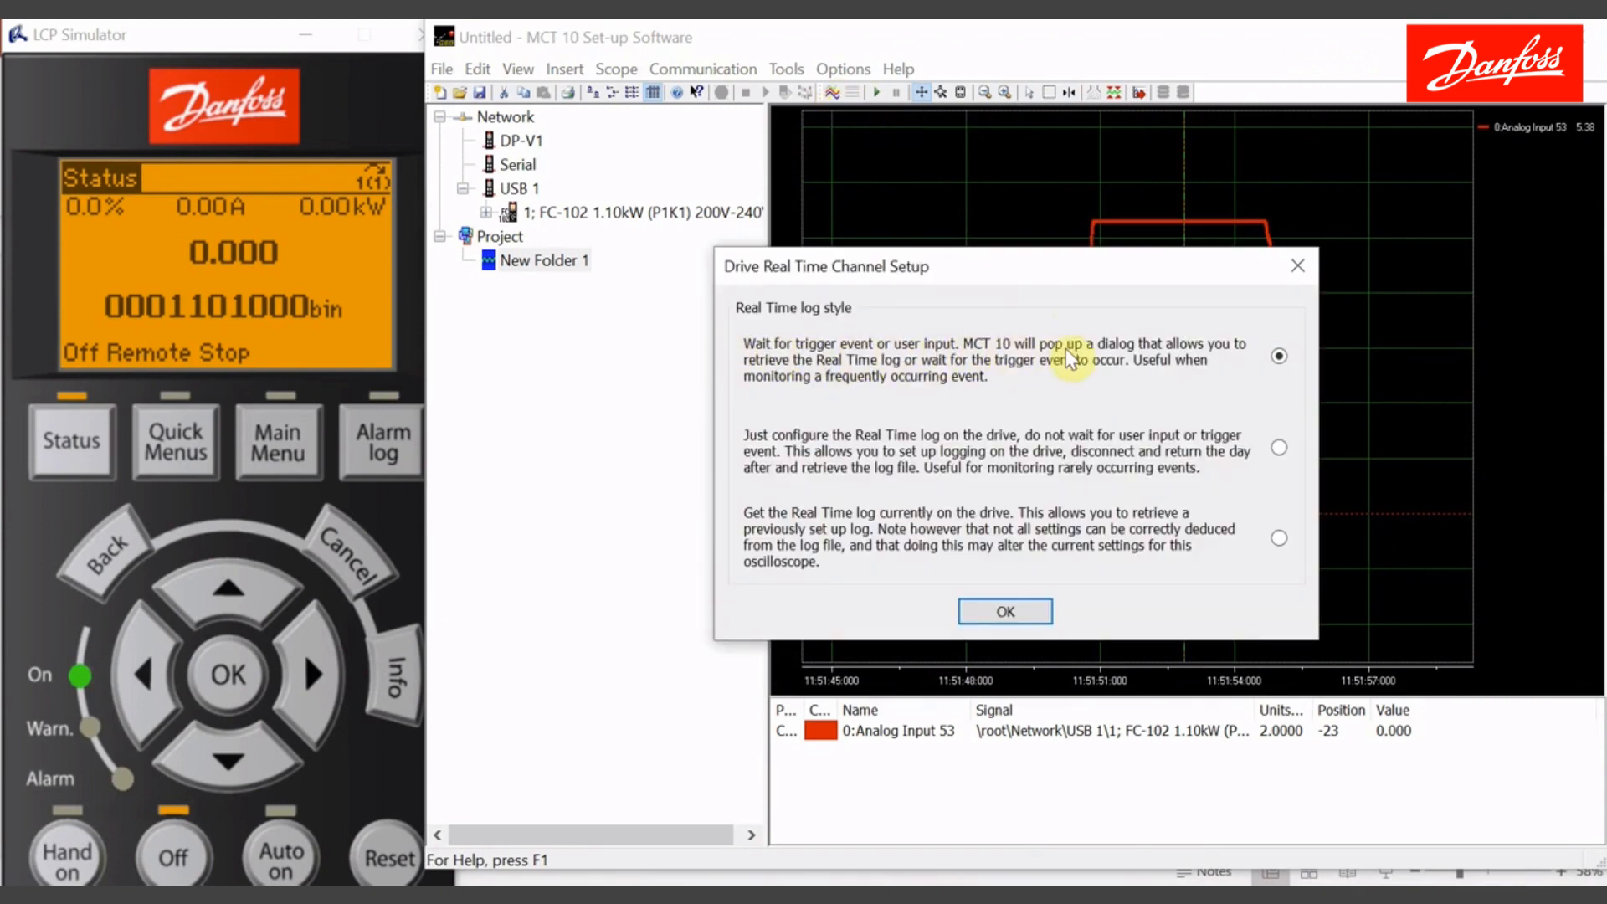
{"action": "left_click", "coordinate": [1022, 613]}
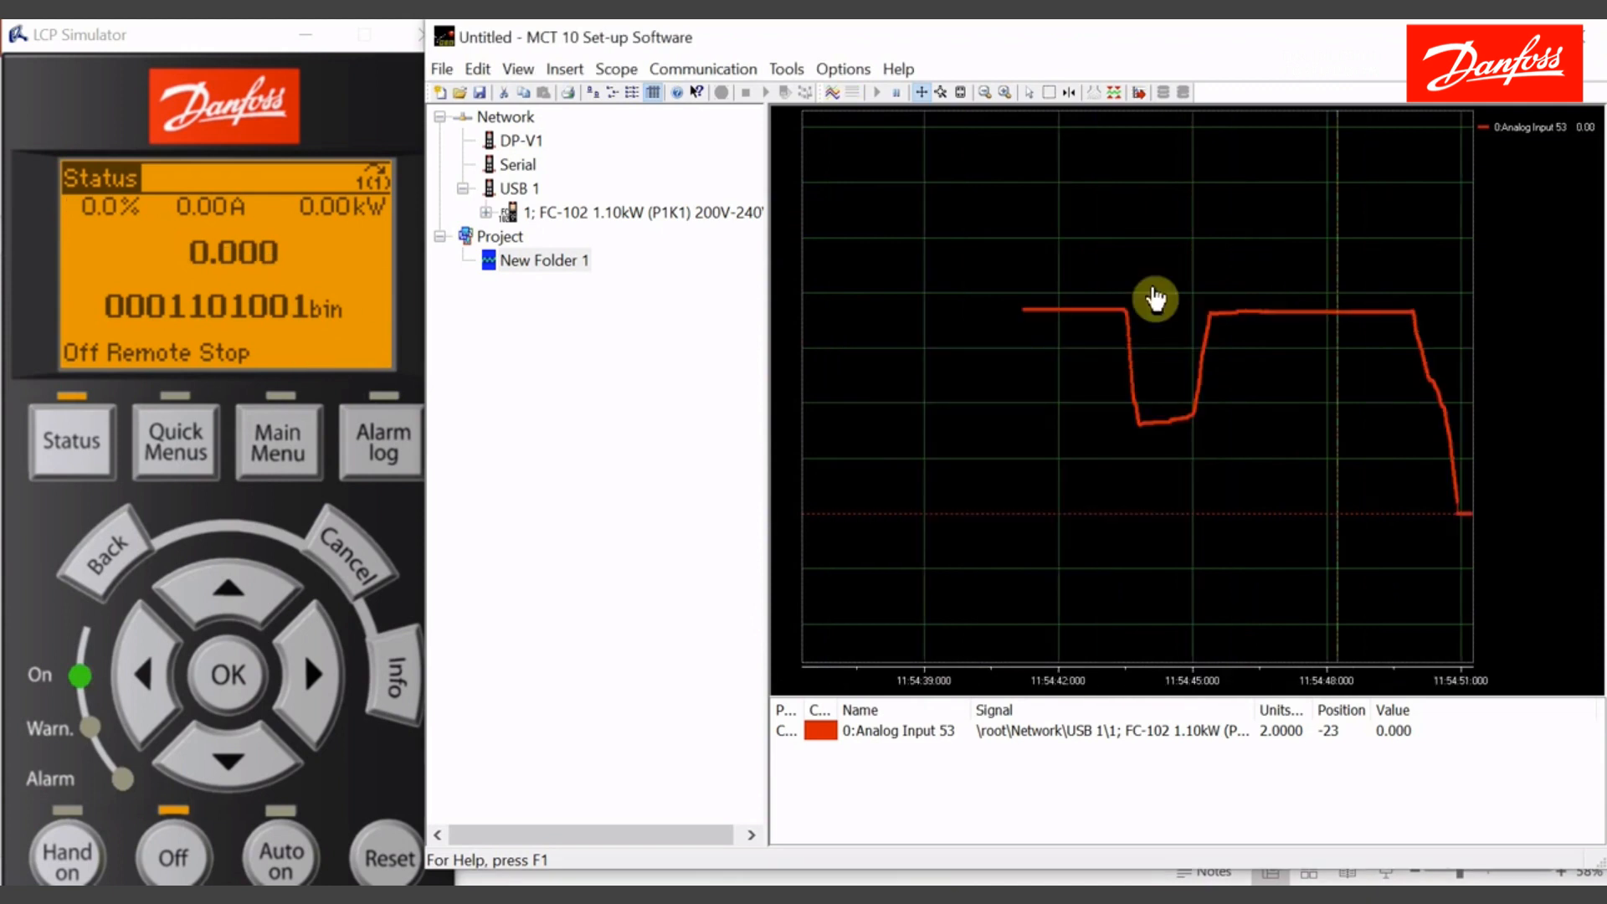
{"action": "mouse_move", "coordinate": [1292, 495]}
{"action": "left_mouse_down"}
{"action": "mouse_move", "coordinate": [1101, 496]}
{"action": "mouse_move", "coordinate": [1114, 429]}
{"action": "left_mouse_up"}
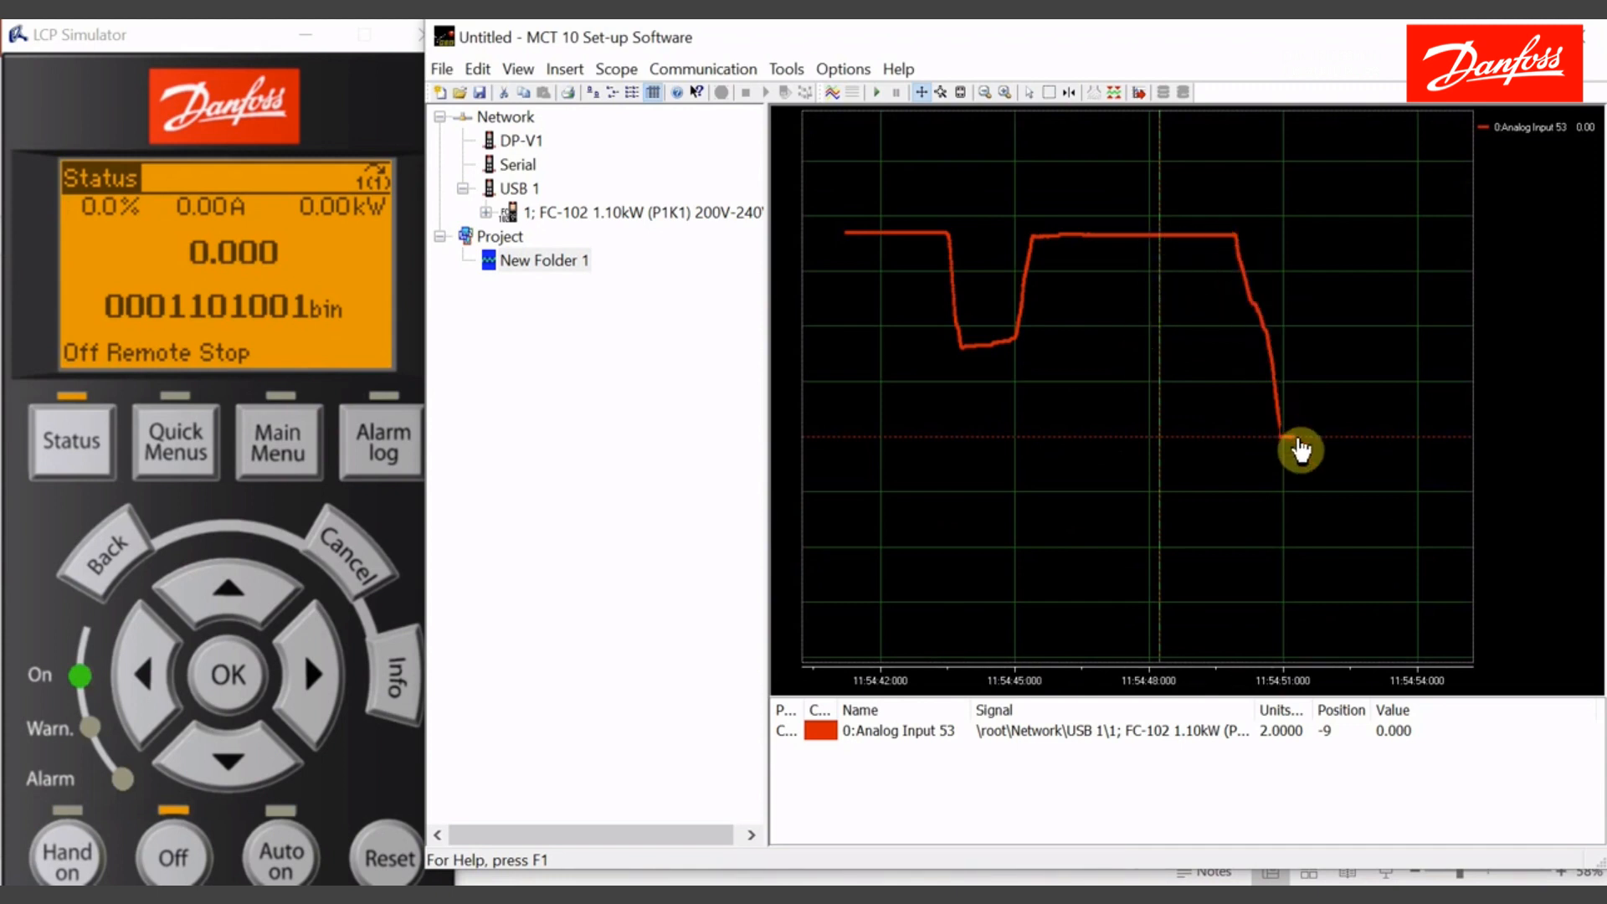
Set the samples before trigger to 100 in the scope properties and confirm.
{"action": "right_click", "coordinate": [1099, 321]}
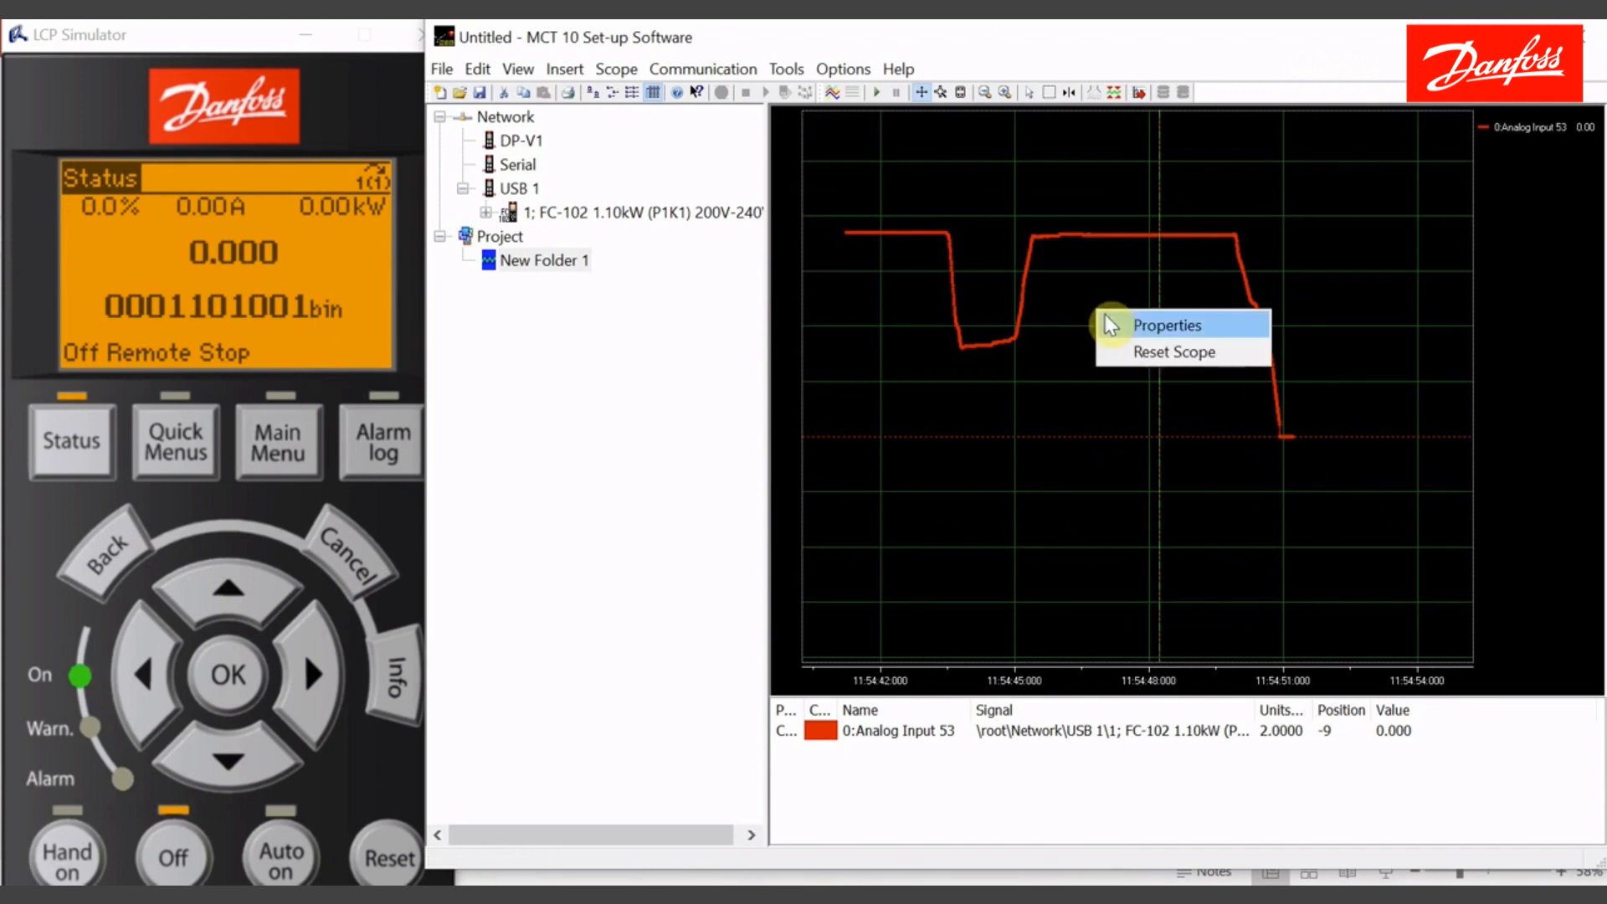
{"action": "left_click", "coordinate": [1114, 320]}
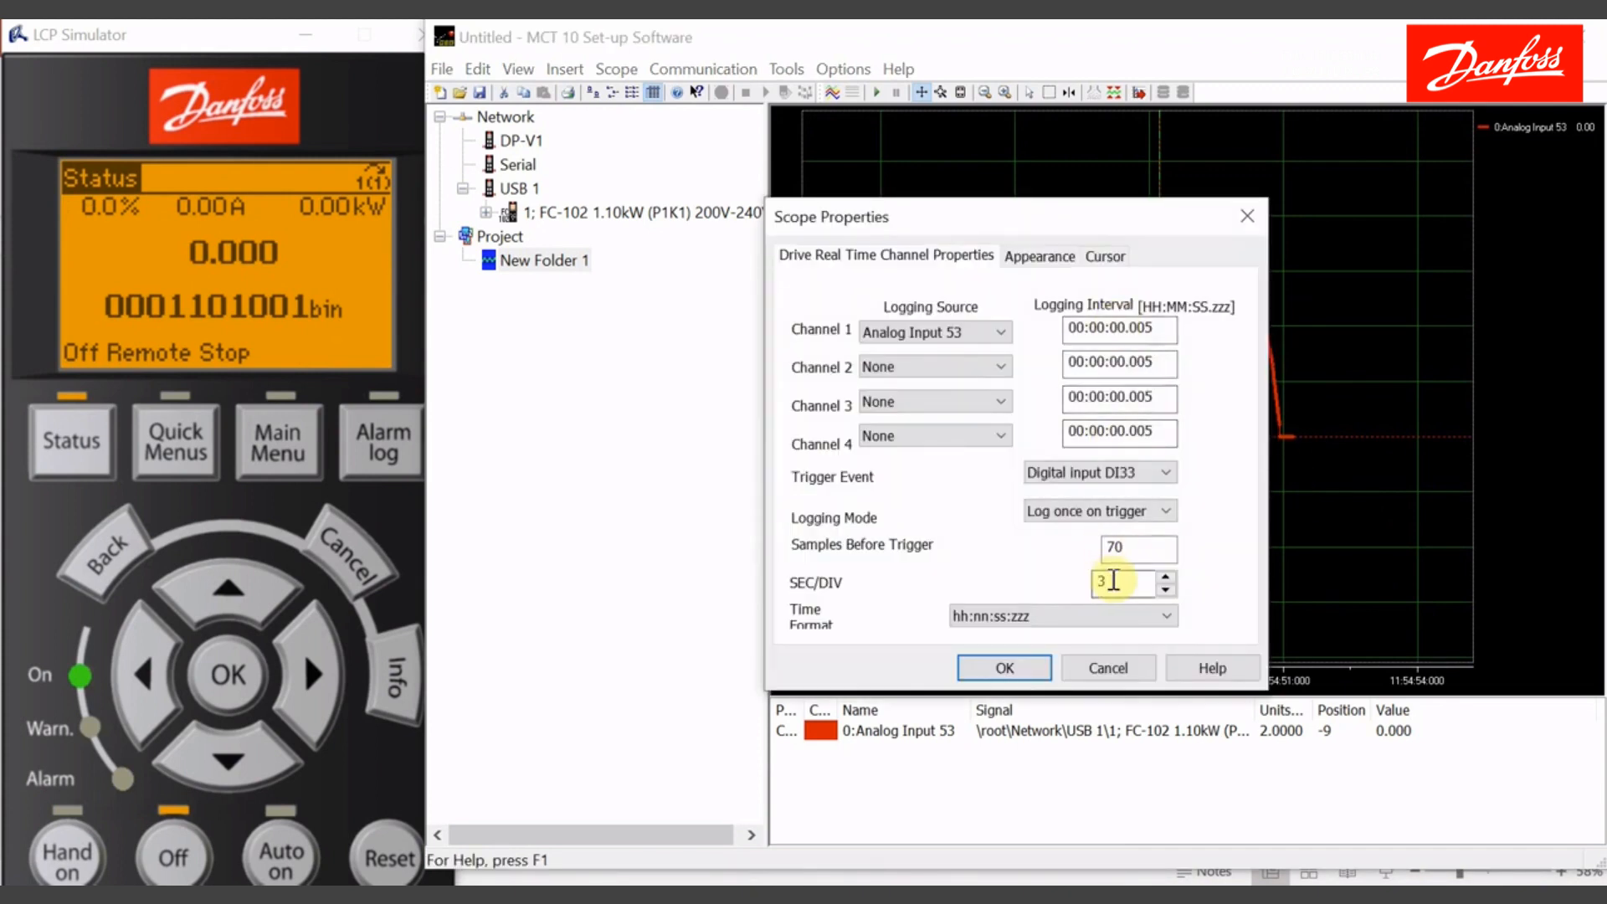
{"action": "left_click_drag", "start_coordinate": [1141, 548], "coordinate": [1088, 552]}
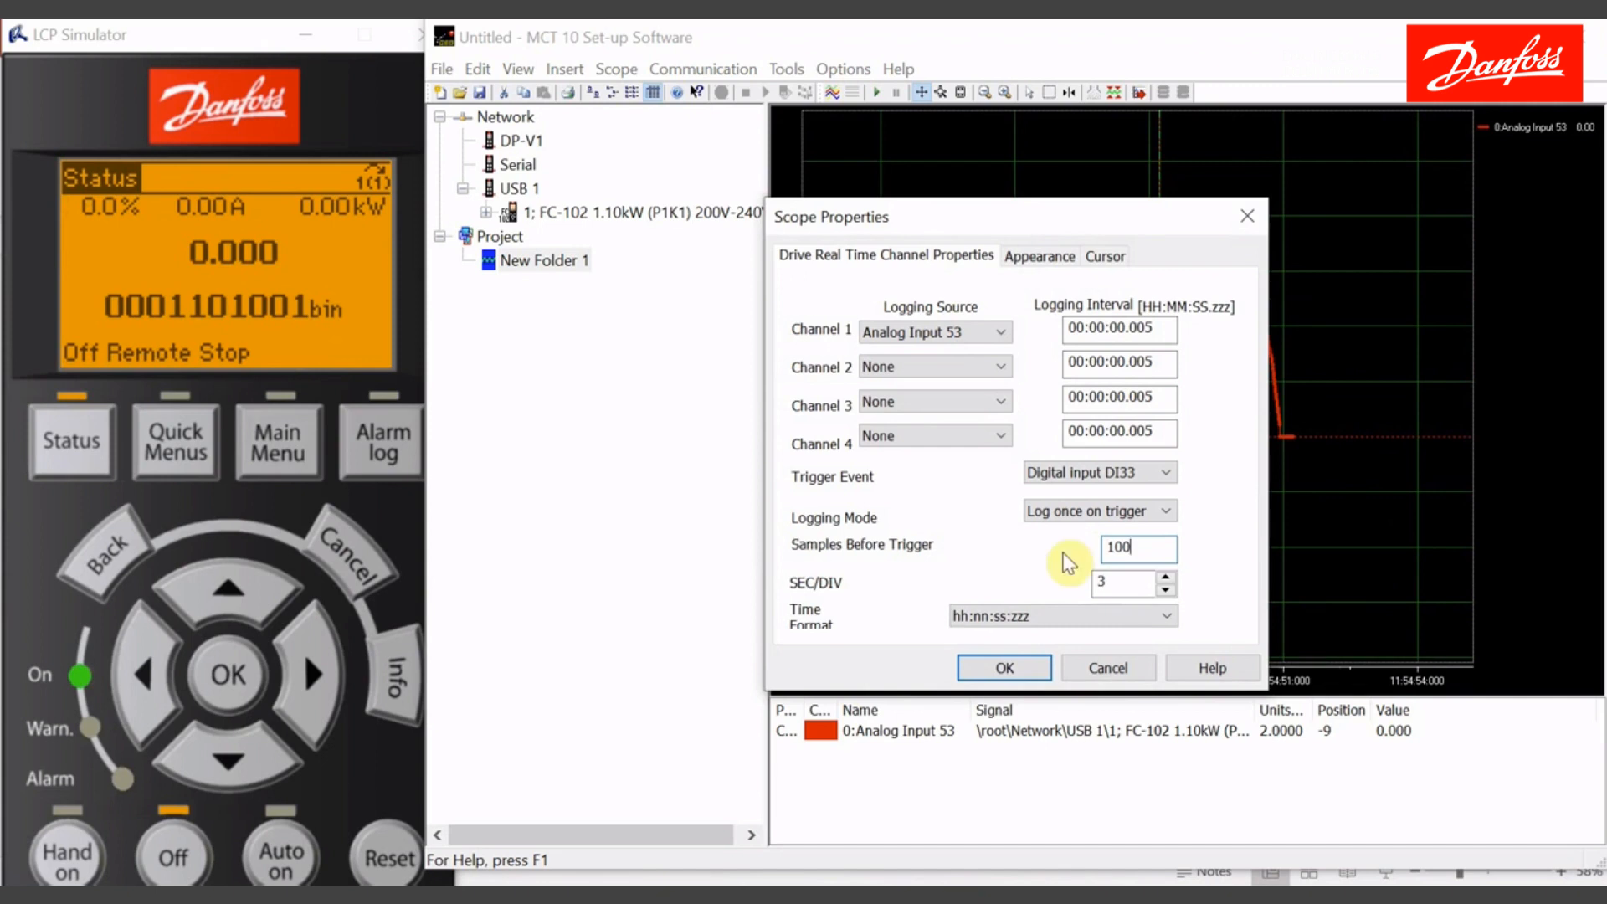
{"action": "left_click", "coordinate": [1013, 670]}
Check the Samples Before Trigger parameter in the drive's 15-1* Data Log Settings, then return to the scope in New Folder 1.
{"action": "left_click", "coordinate": [486, 213]}
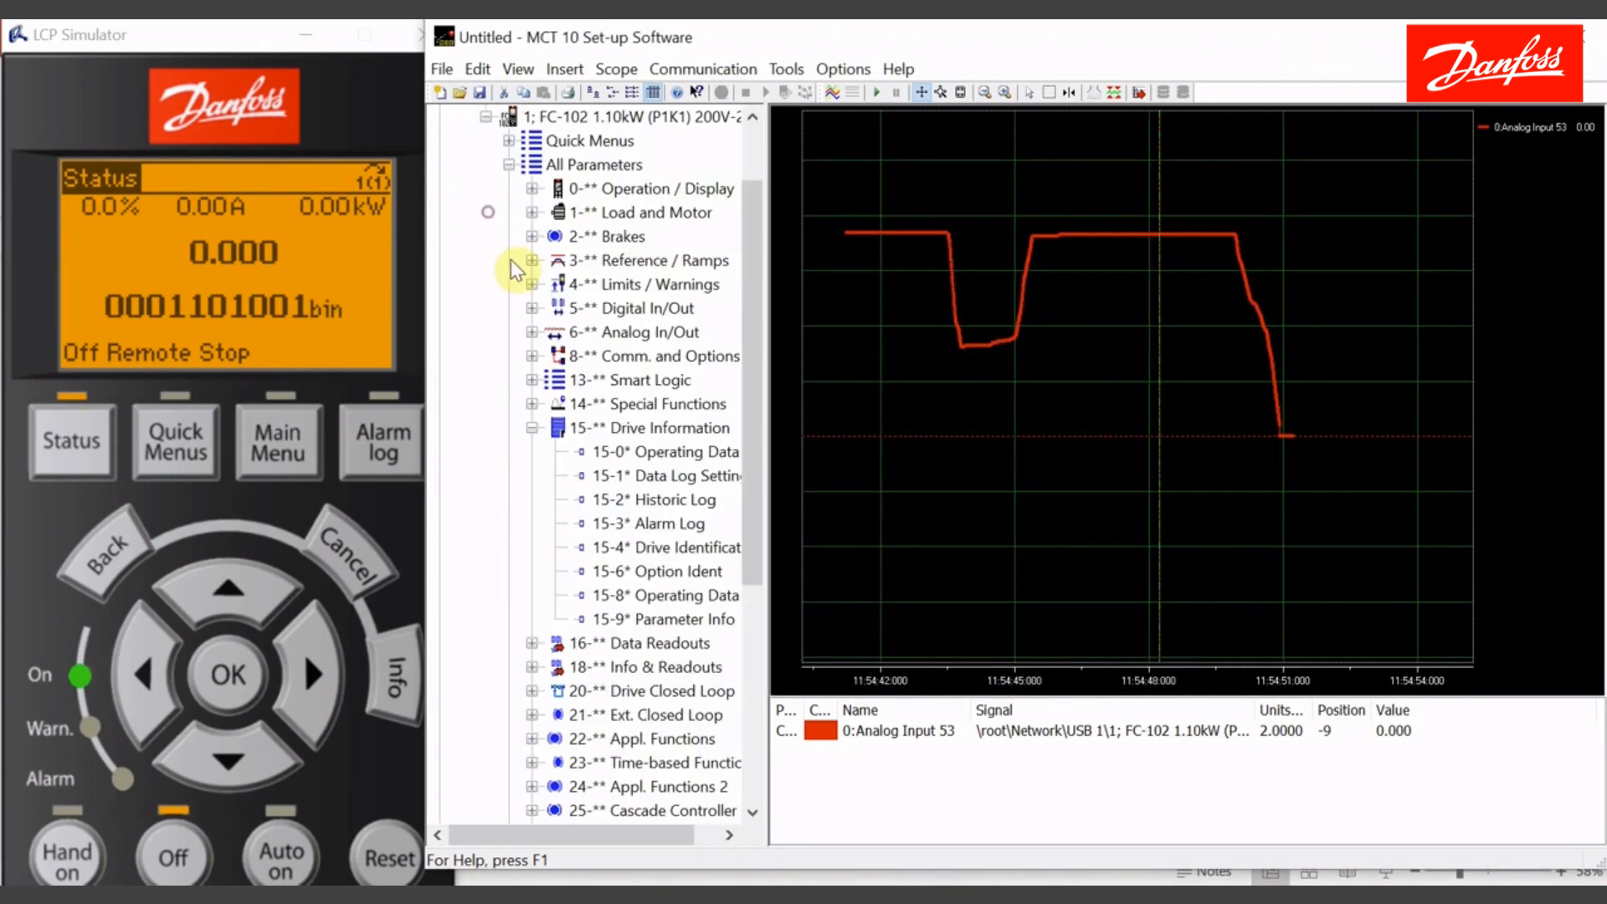
{"action": "left_click", "coordinate": [620, 478]}
{"action": "left_click", "coordinate": [1169, 426]}
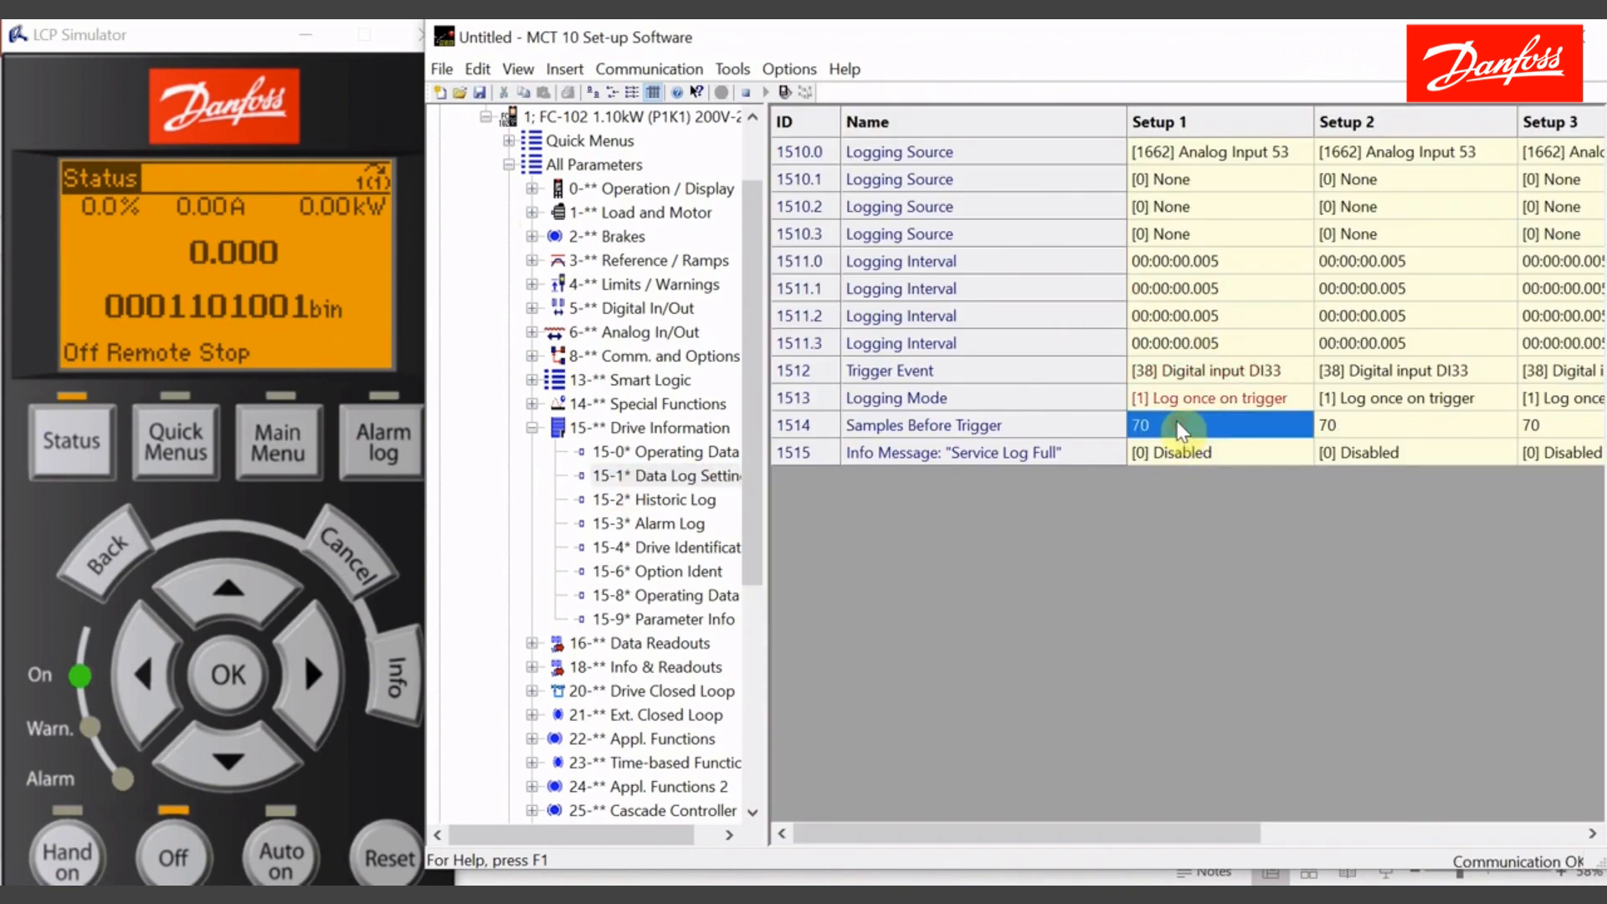
{"action": "left_click", "coordinate": [485, 116]}
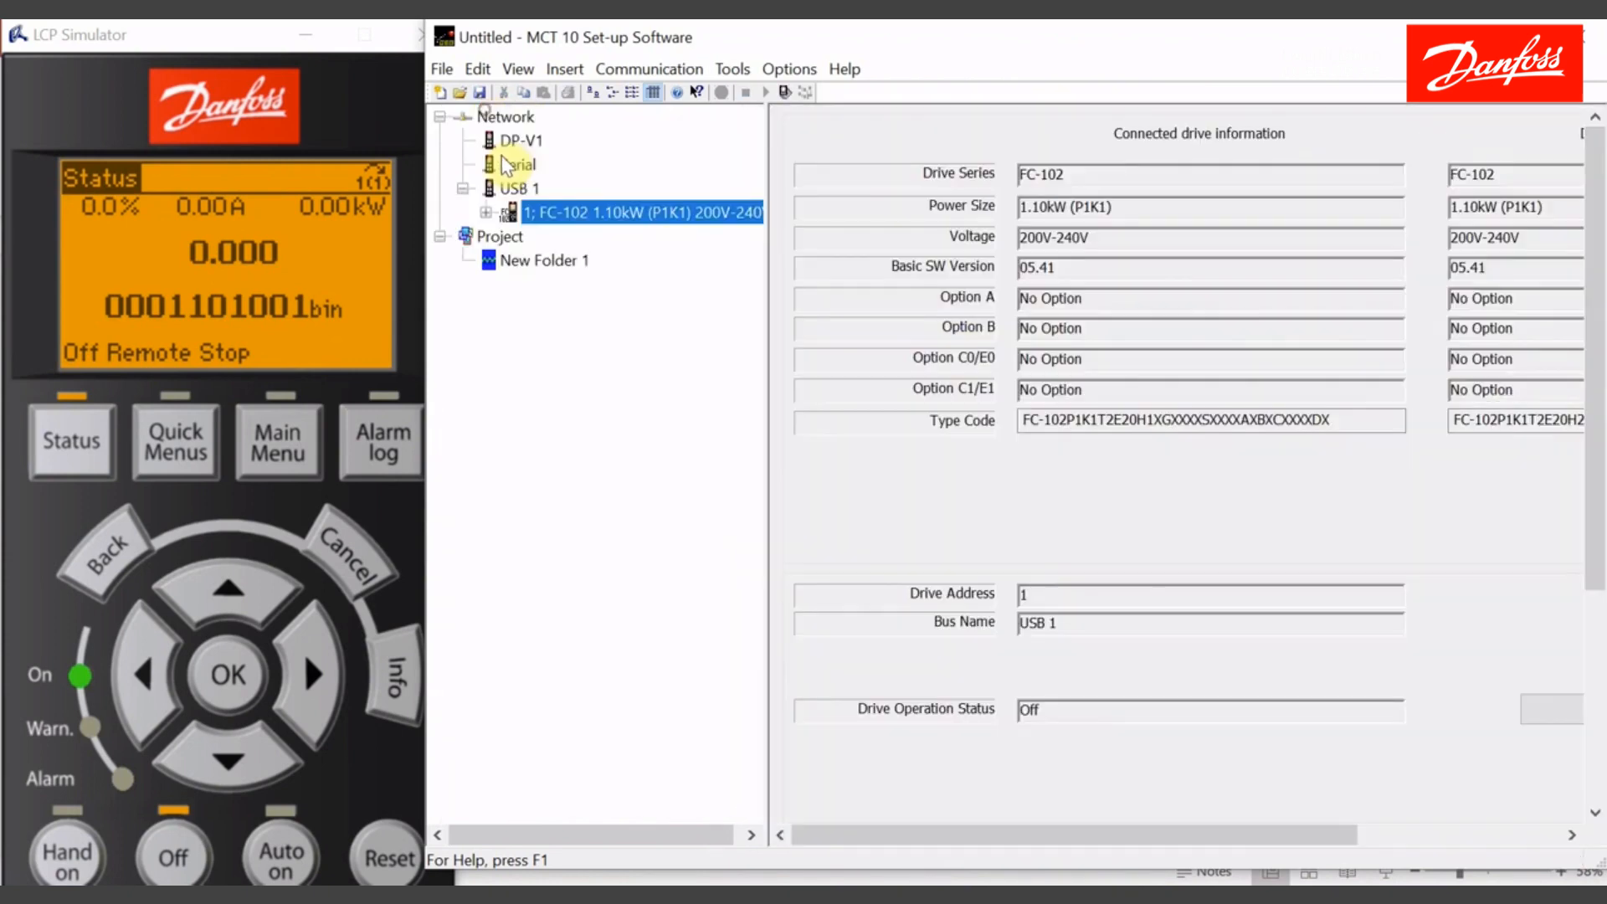
{"action": "left_click", "coordinate": [546, 260]}
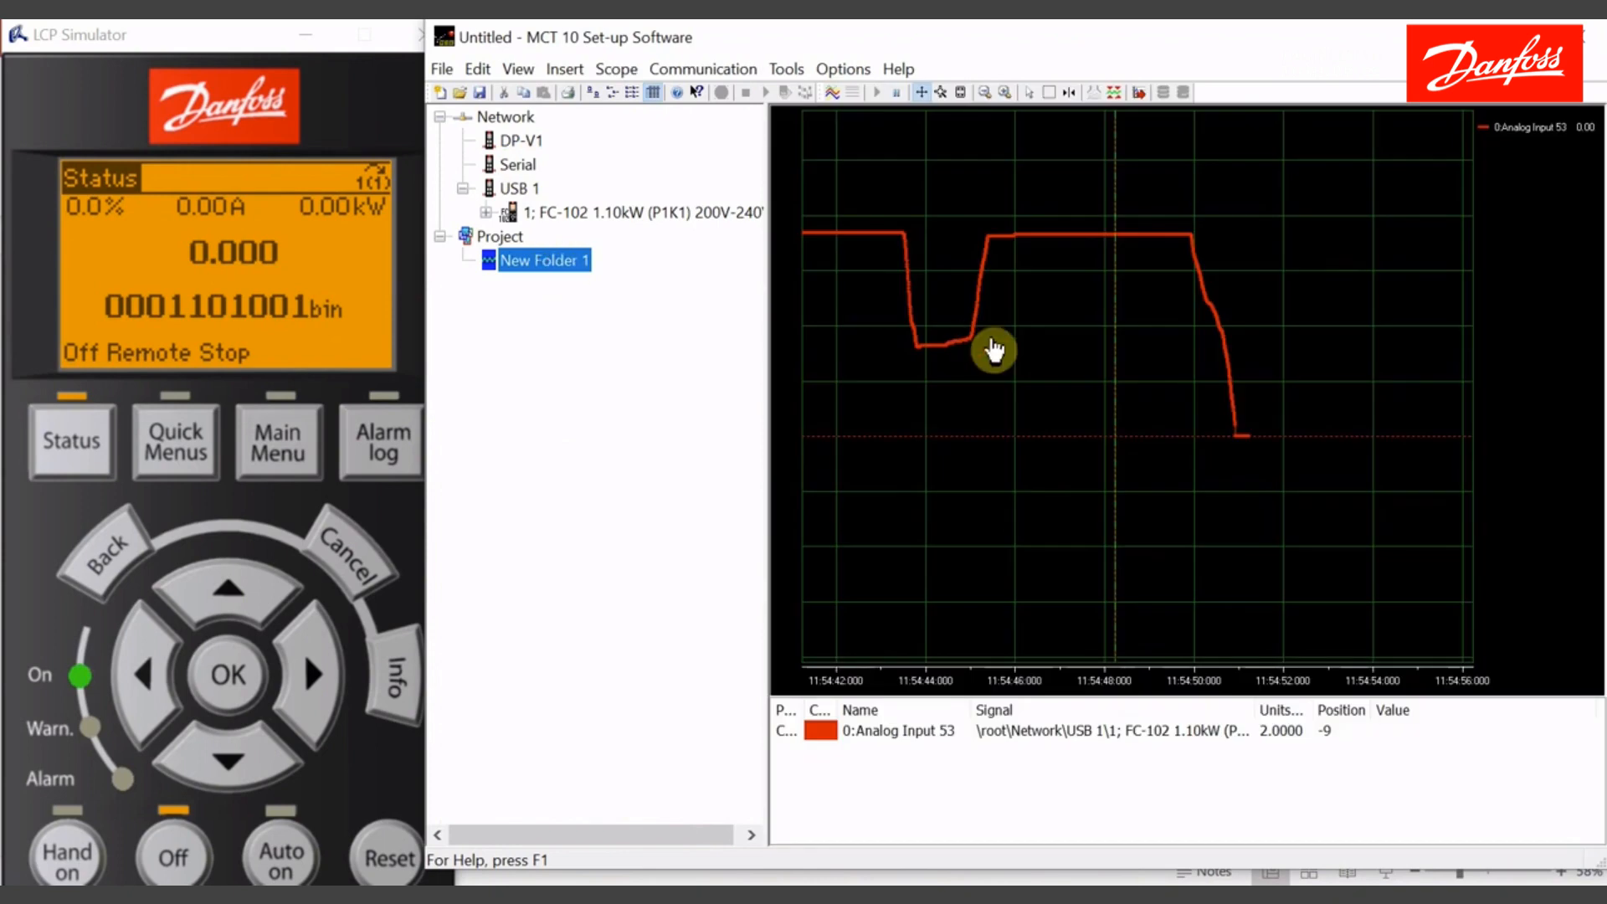
Configure the real-time log on the drive with the style that does not wait for user input or a trigger event.
{"action": "left_click", "coordinate": [833, 93]}
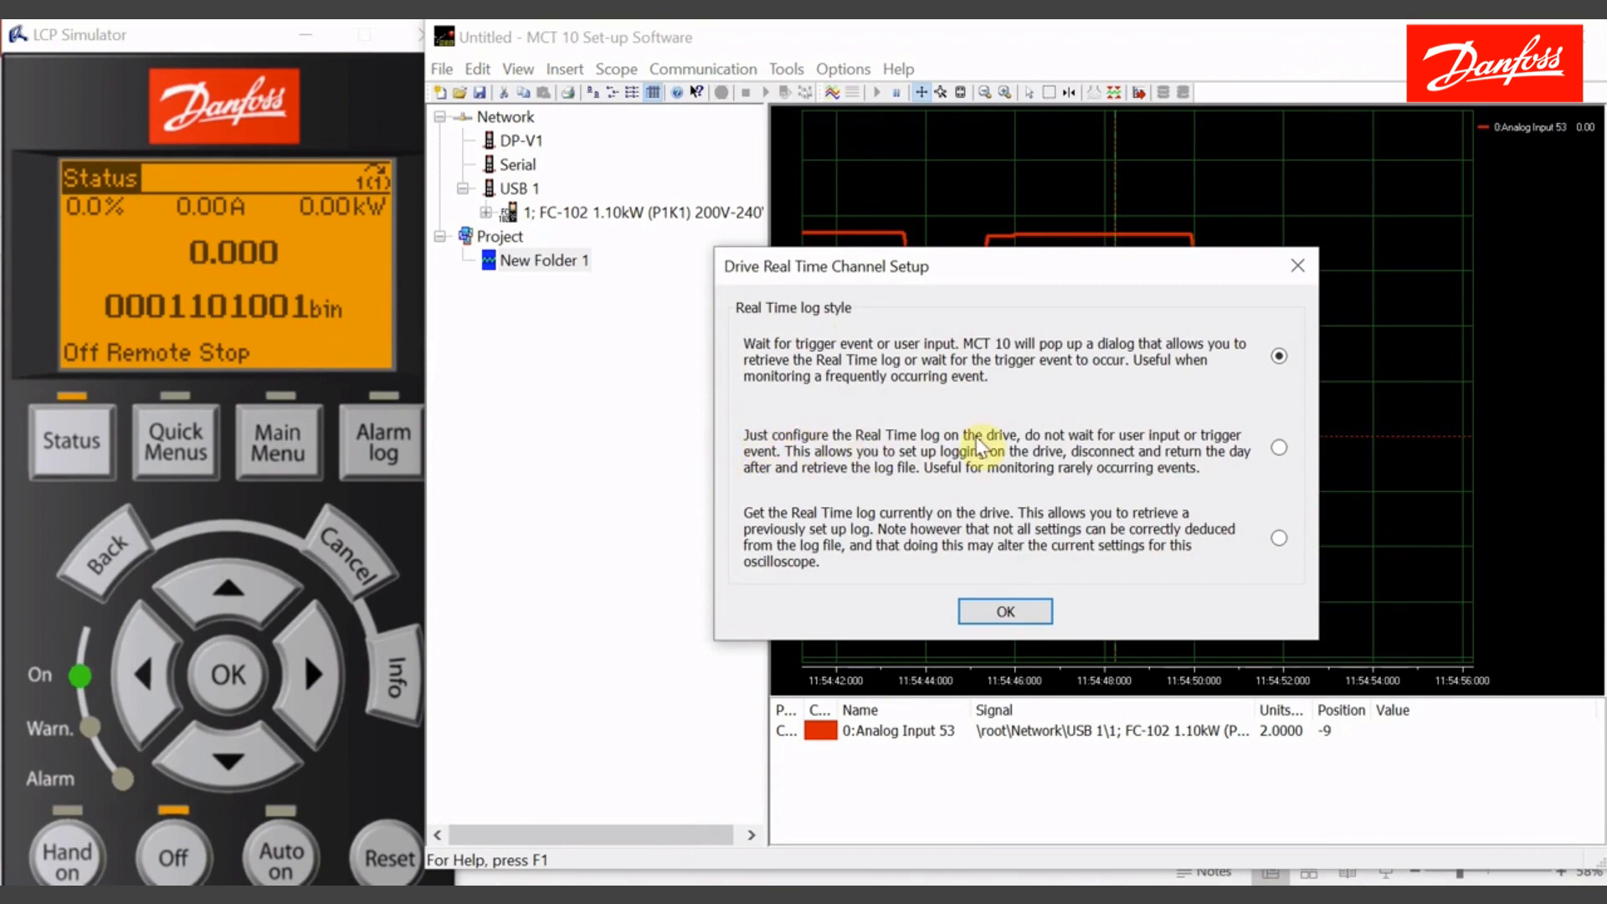
{"action": "left_click", "coordinate": [1281, 444]}
{"action": "left_click", "coordinate": [1023, 611]}
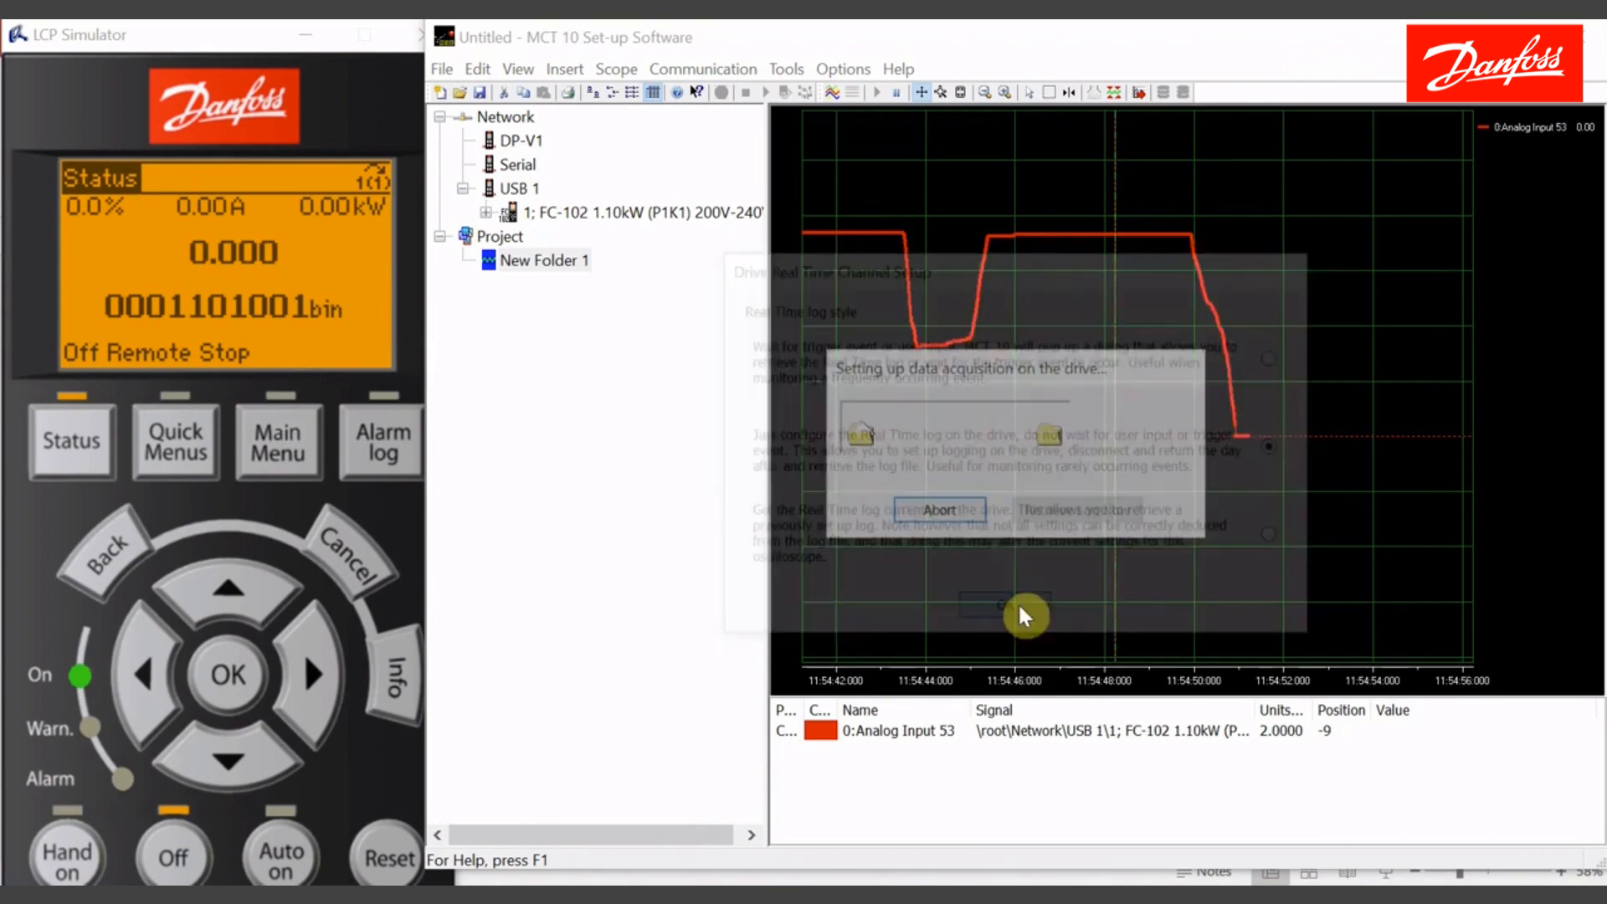
Recheck parameter 1514 in the drive's data log settings after the configuration and reopen the scope graph.
{"action": "left_click", "coordinate": [486, 215]}
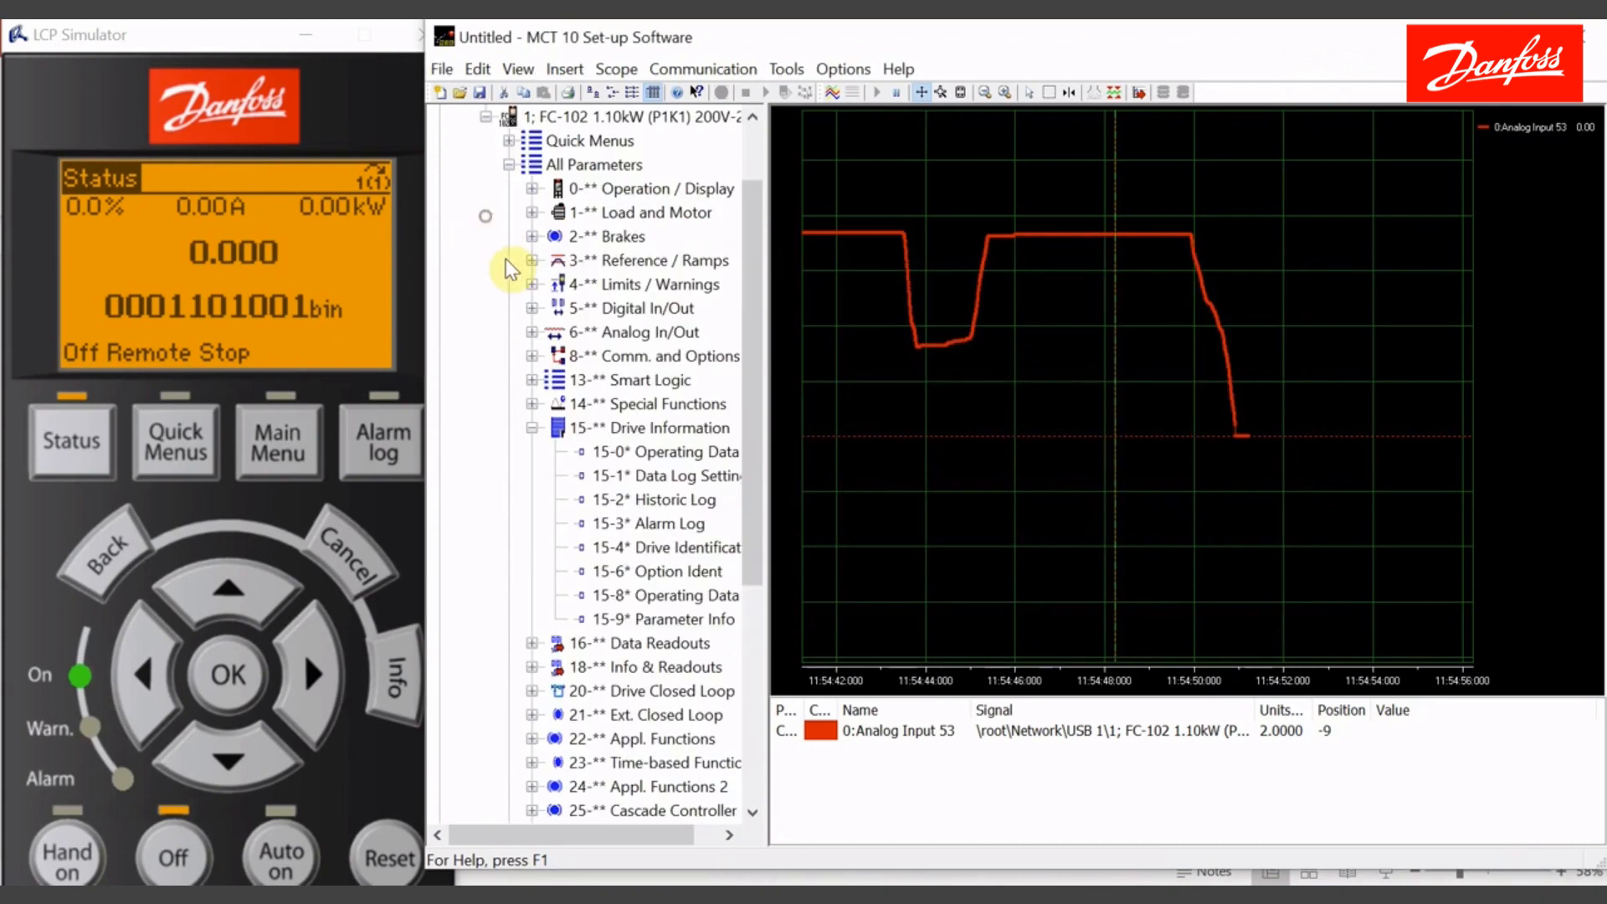
{"action": "left_click", "coordinate": [651, 486]}
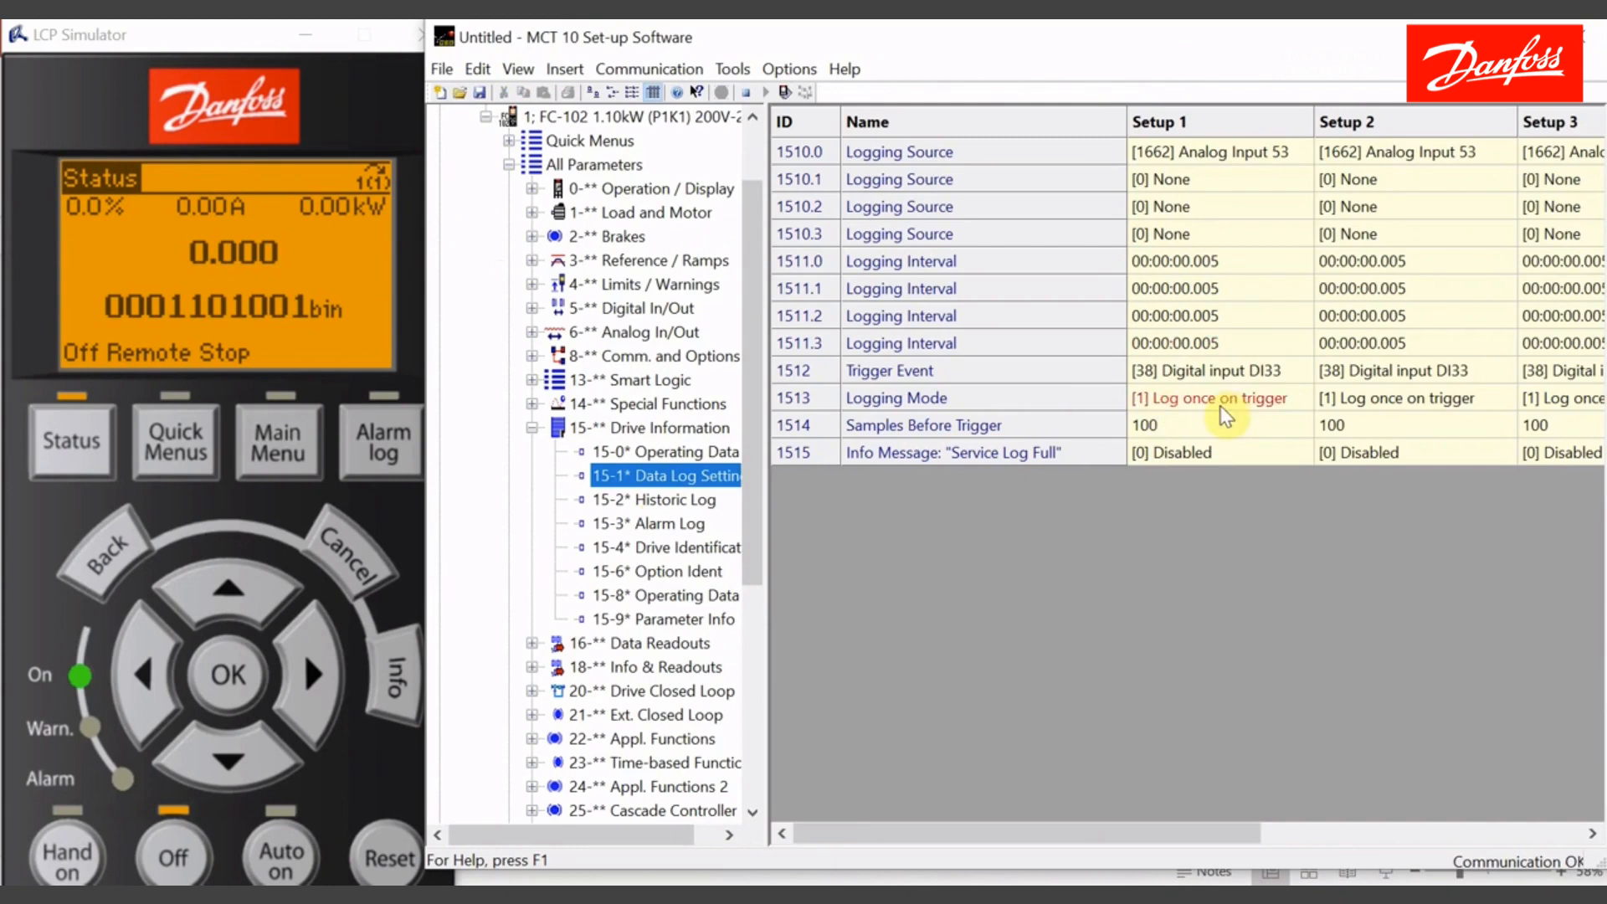
{"action": "left_click", "coordinate": [1213, 432]}
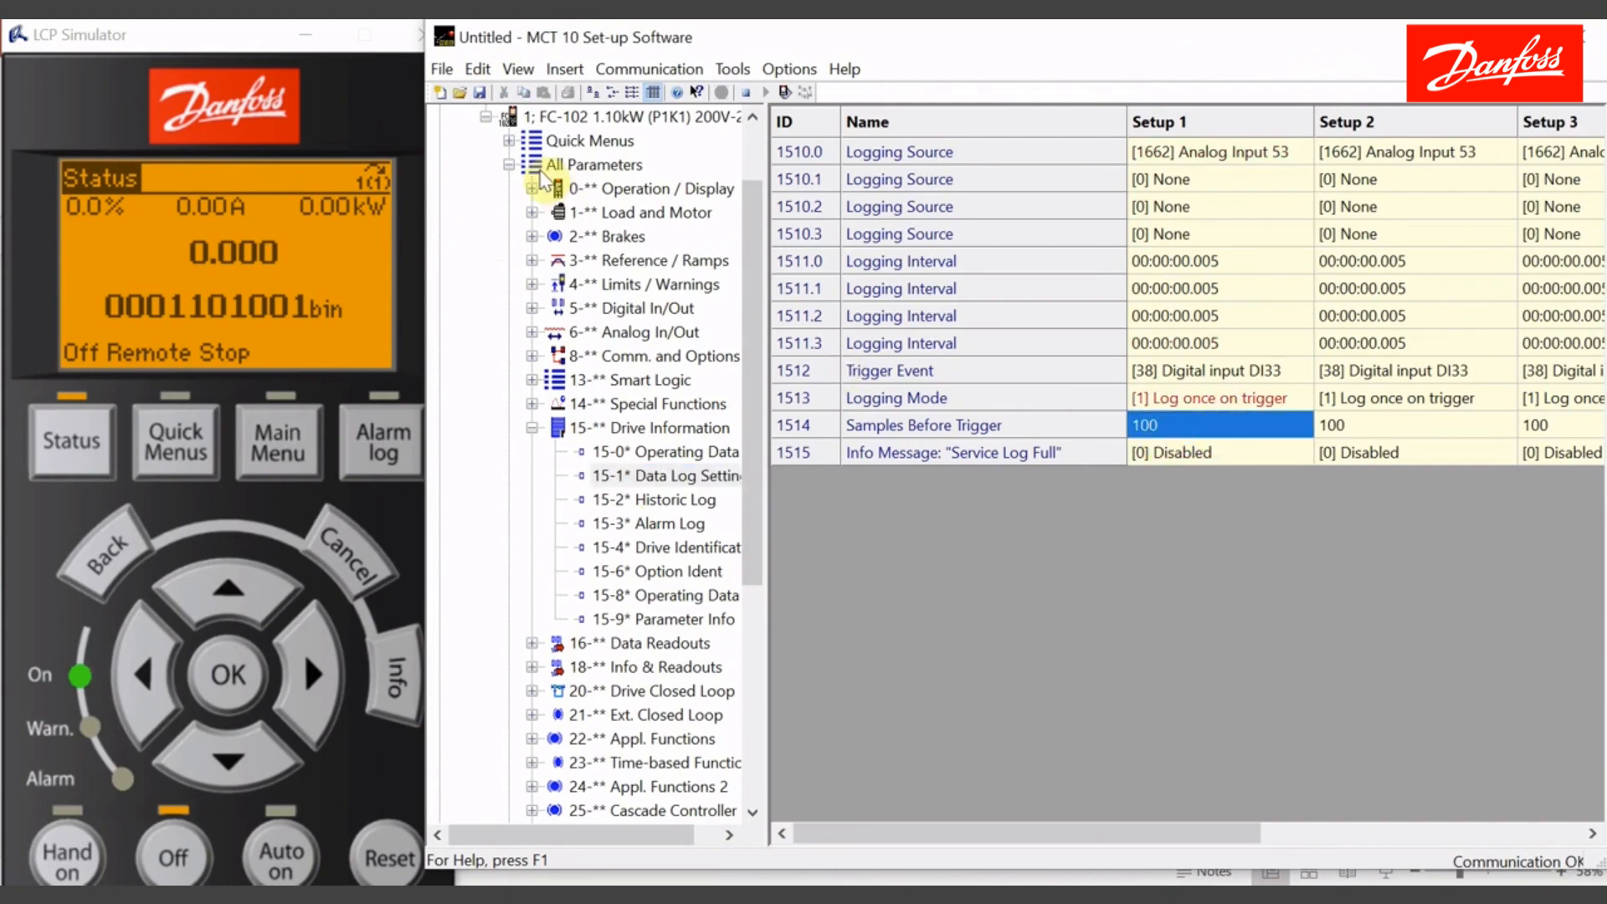
{"action": "left_click", "coordinate": [486, 117]}
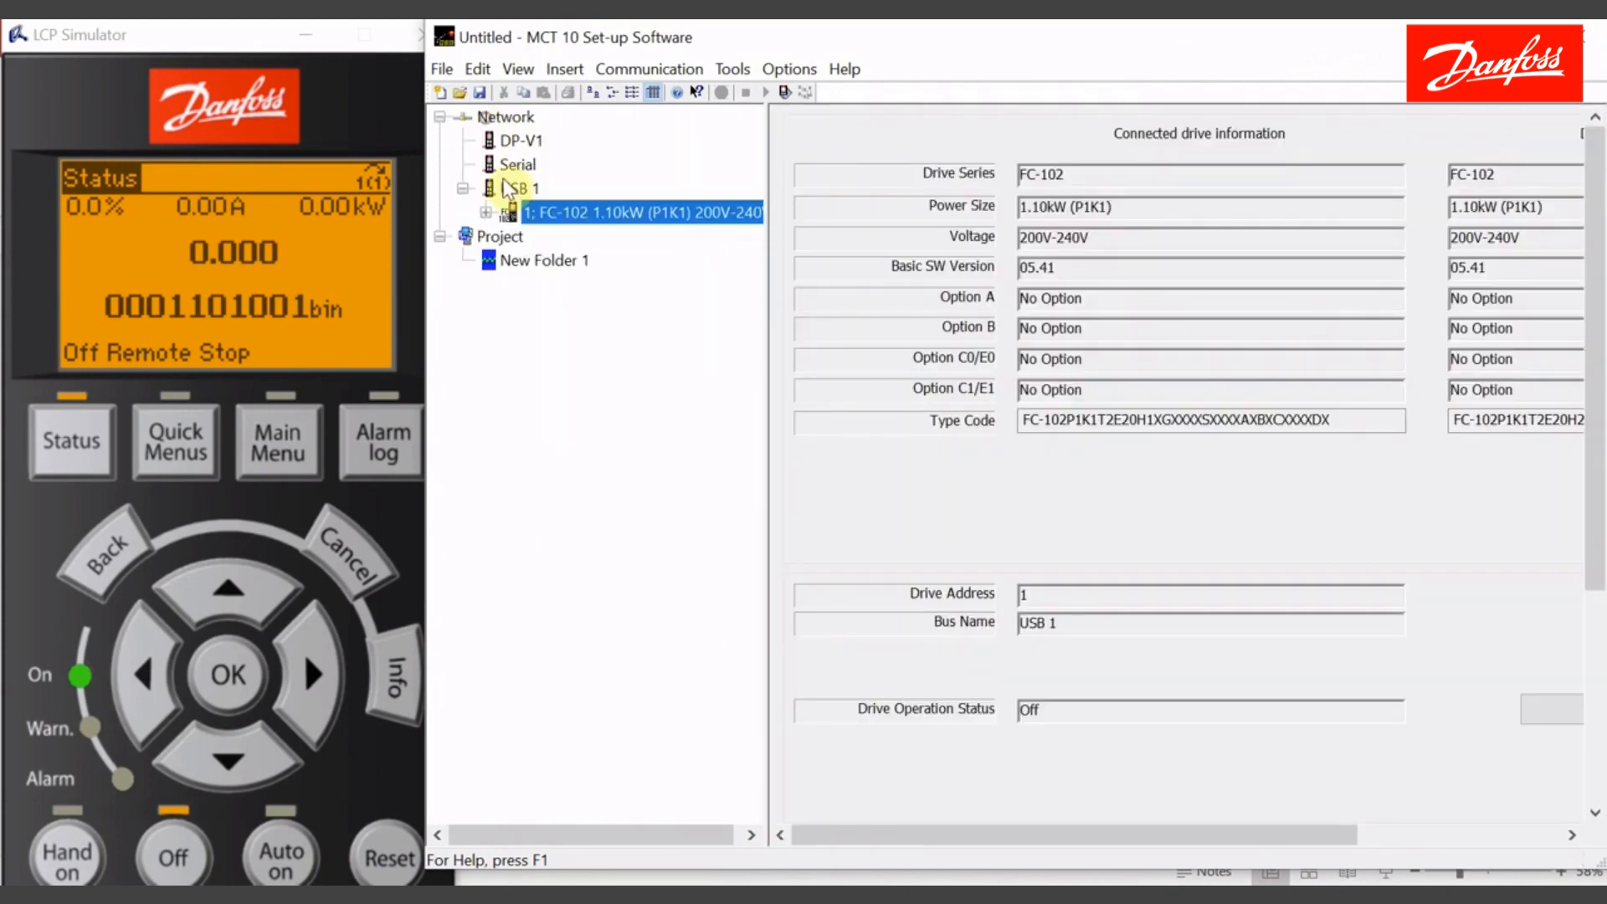
{"action": "left_click", "coordinate": [532, 266]}
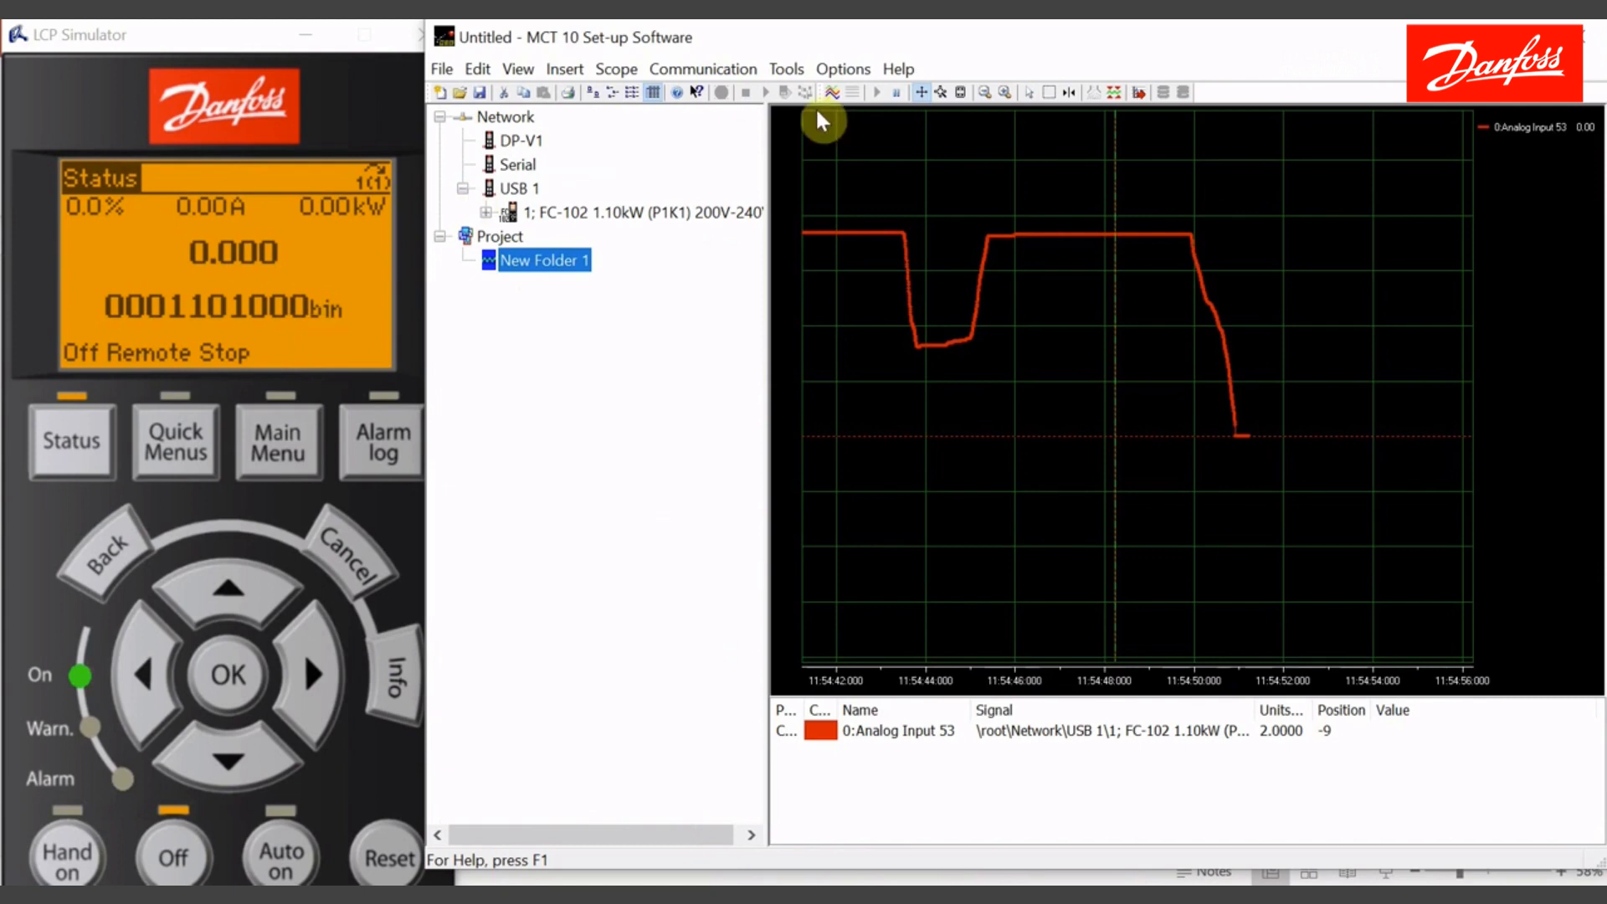
Record a new Analog Input 53 log with 100 samples before trigger, using the style that waits for a trigger event or user input.
{"action": "left_click", "coordinate": [834, 93]}
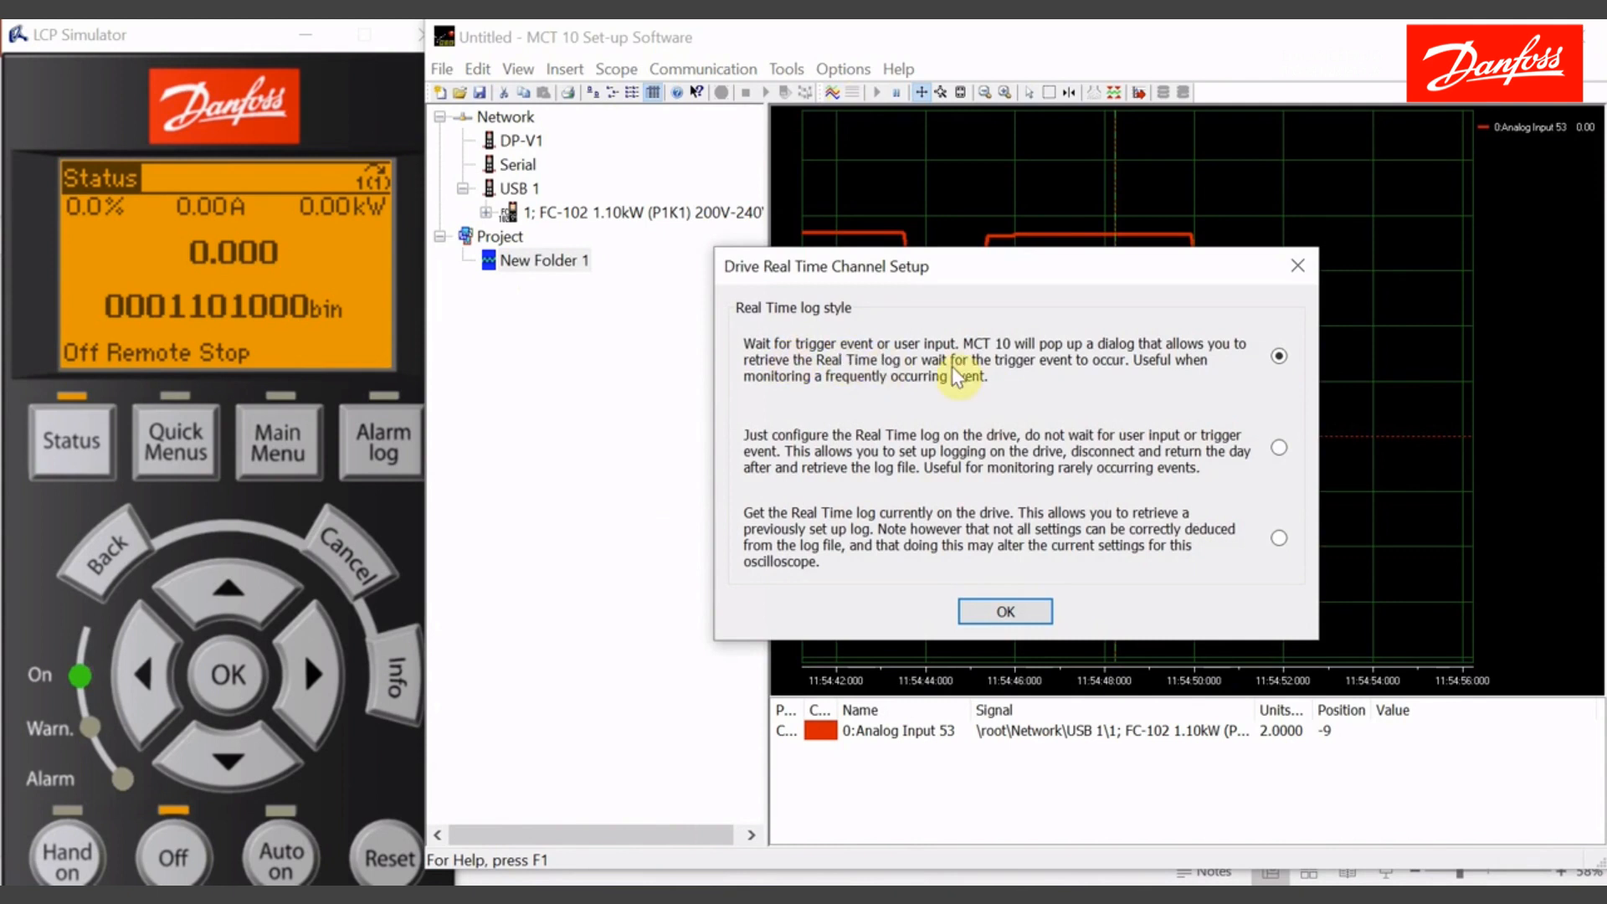
{"action": "left_click", "coordinate": [1004, 611]}
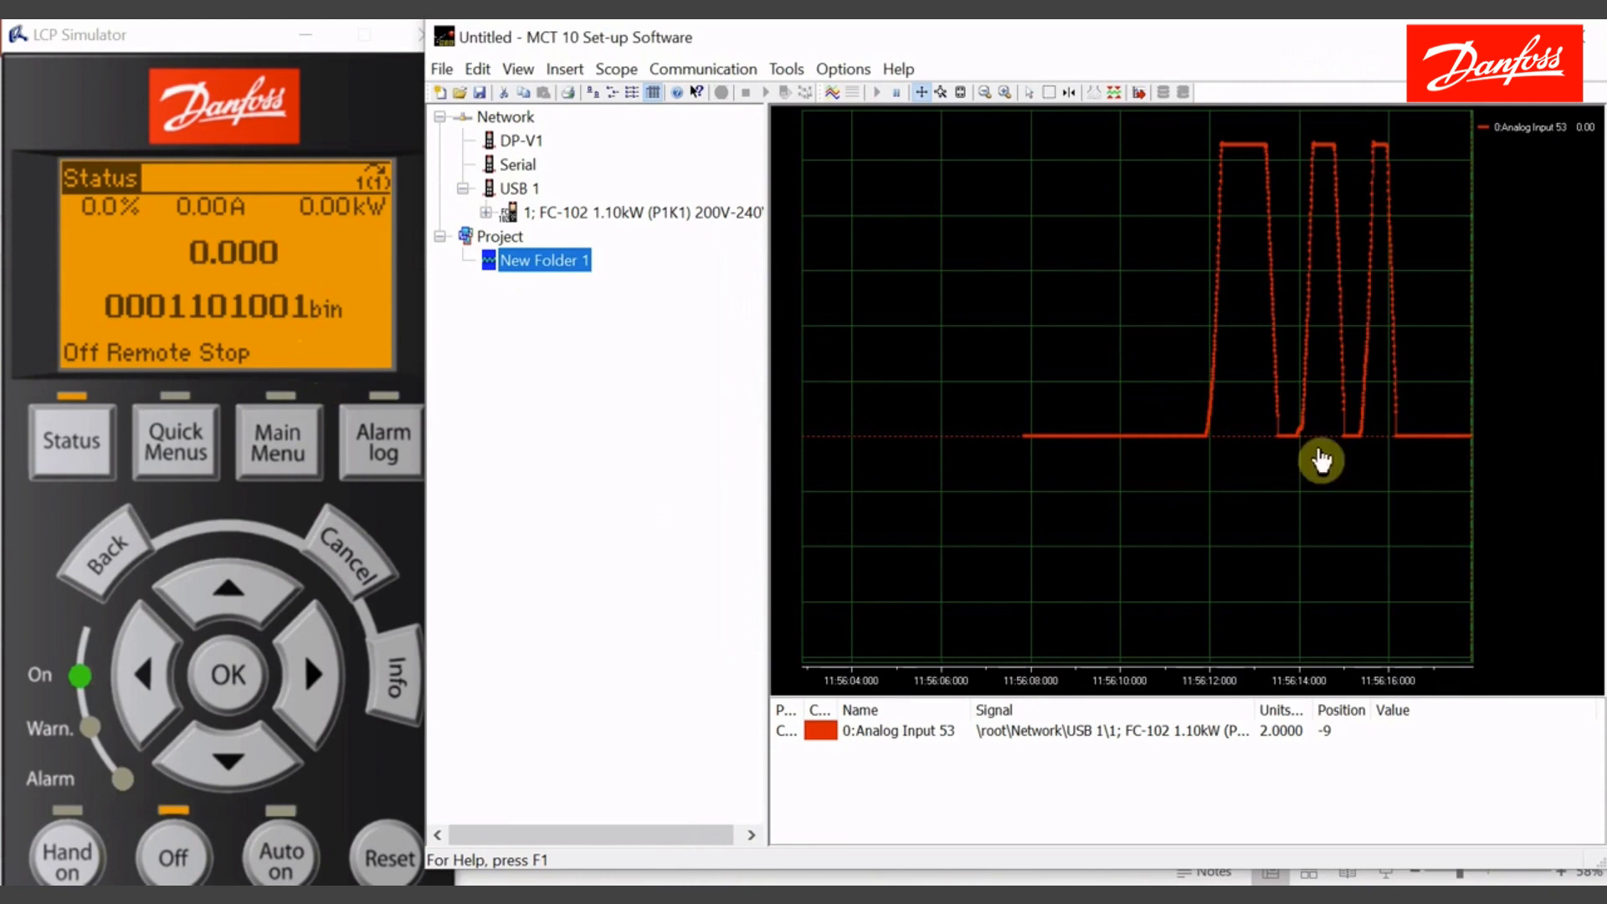
{"action": "mouse_move", "coordinate": [1331, 459]}
{"action": "left_mouse_down"}
{"action": "mouse_move", "coordinate": [1115, 525]}
{"action": "mouse_move", "coordinate": [1184, 521]}
{"action": "left_mouse_up"}
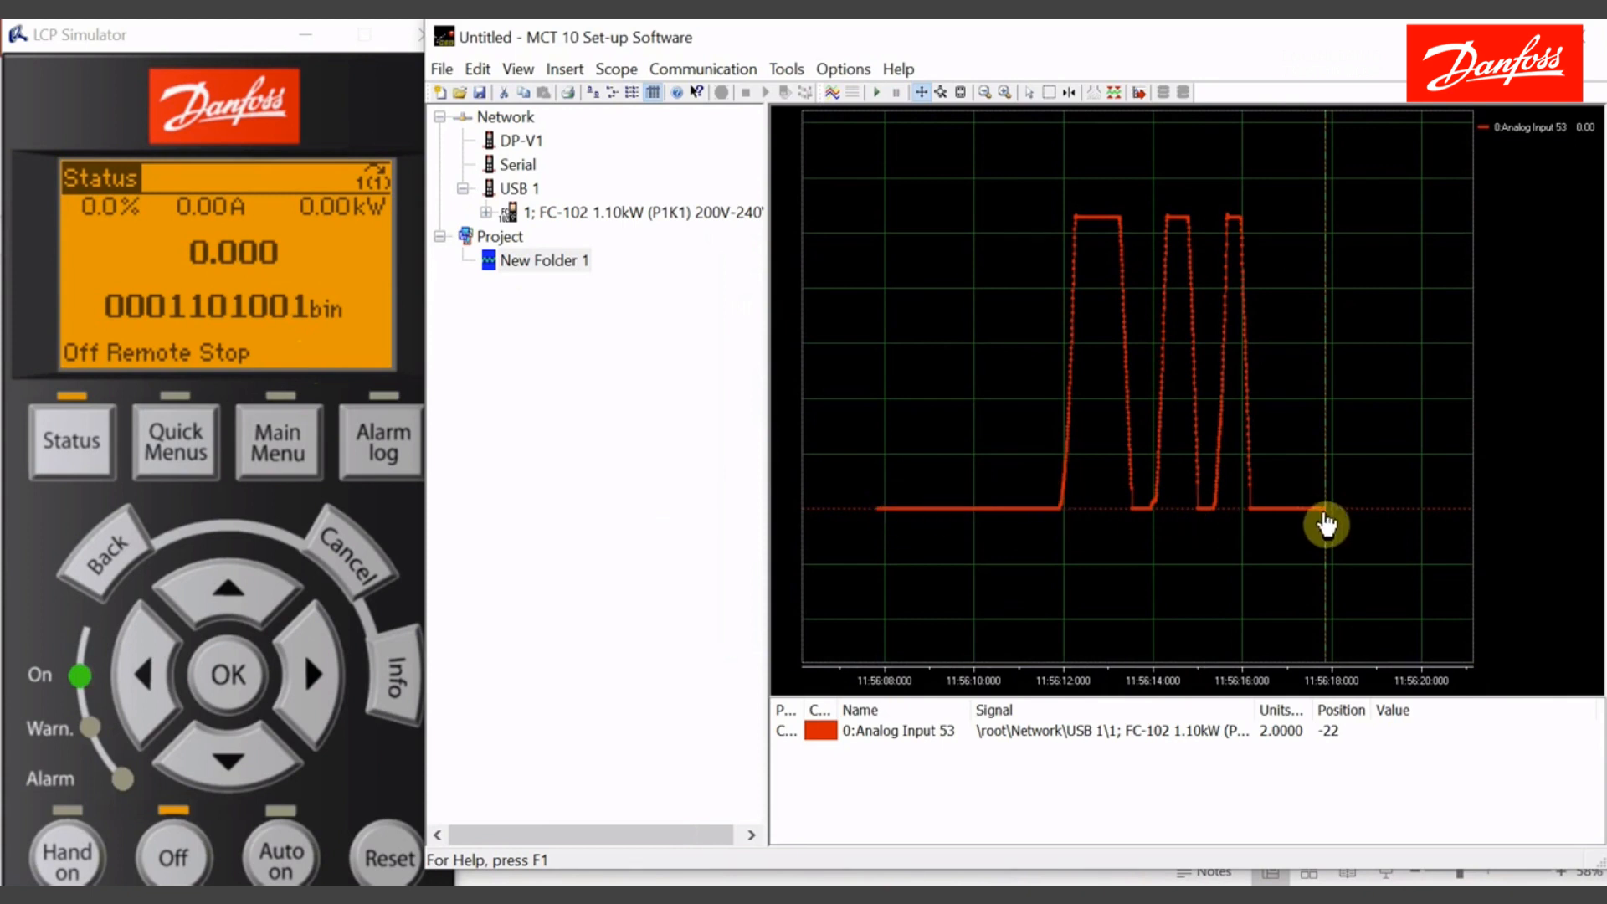
Set the samples before trigger to 0 and configure the real-time log on the drive without waiting for a trigger.
{"action": "right_click", "coordinate": [949, 298]}
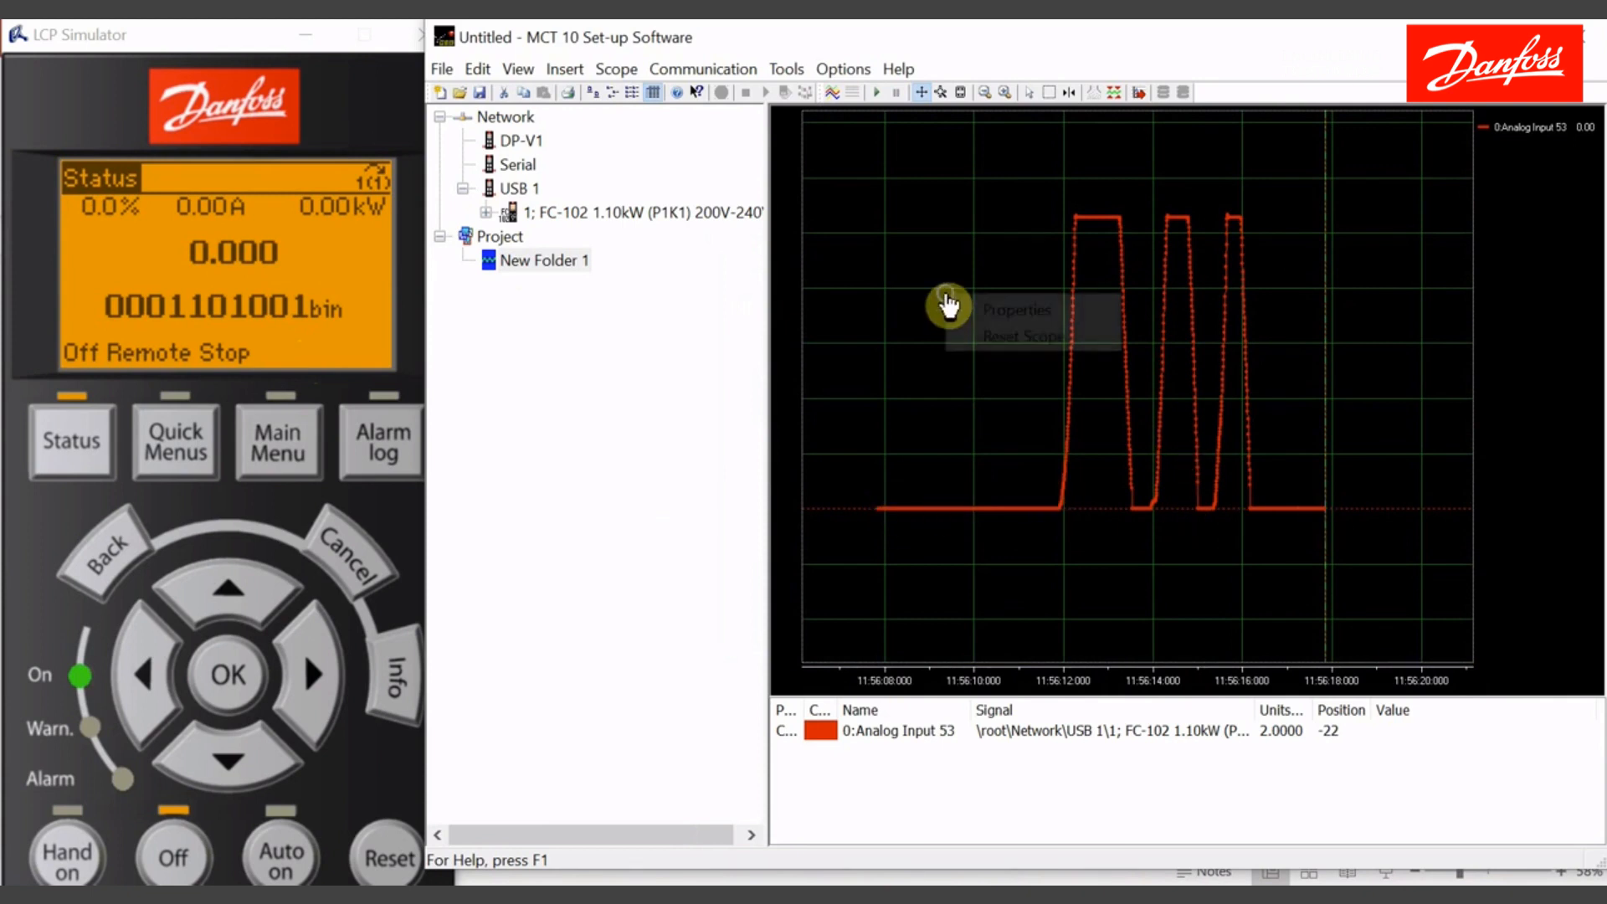
{"action": "left_click", "coordinate": [968, 308]}
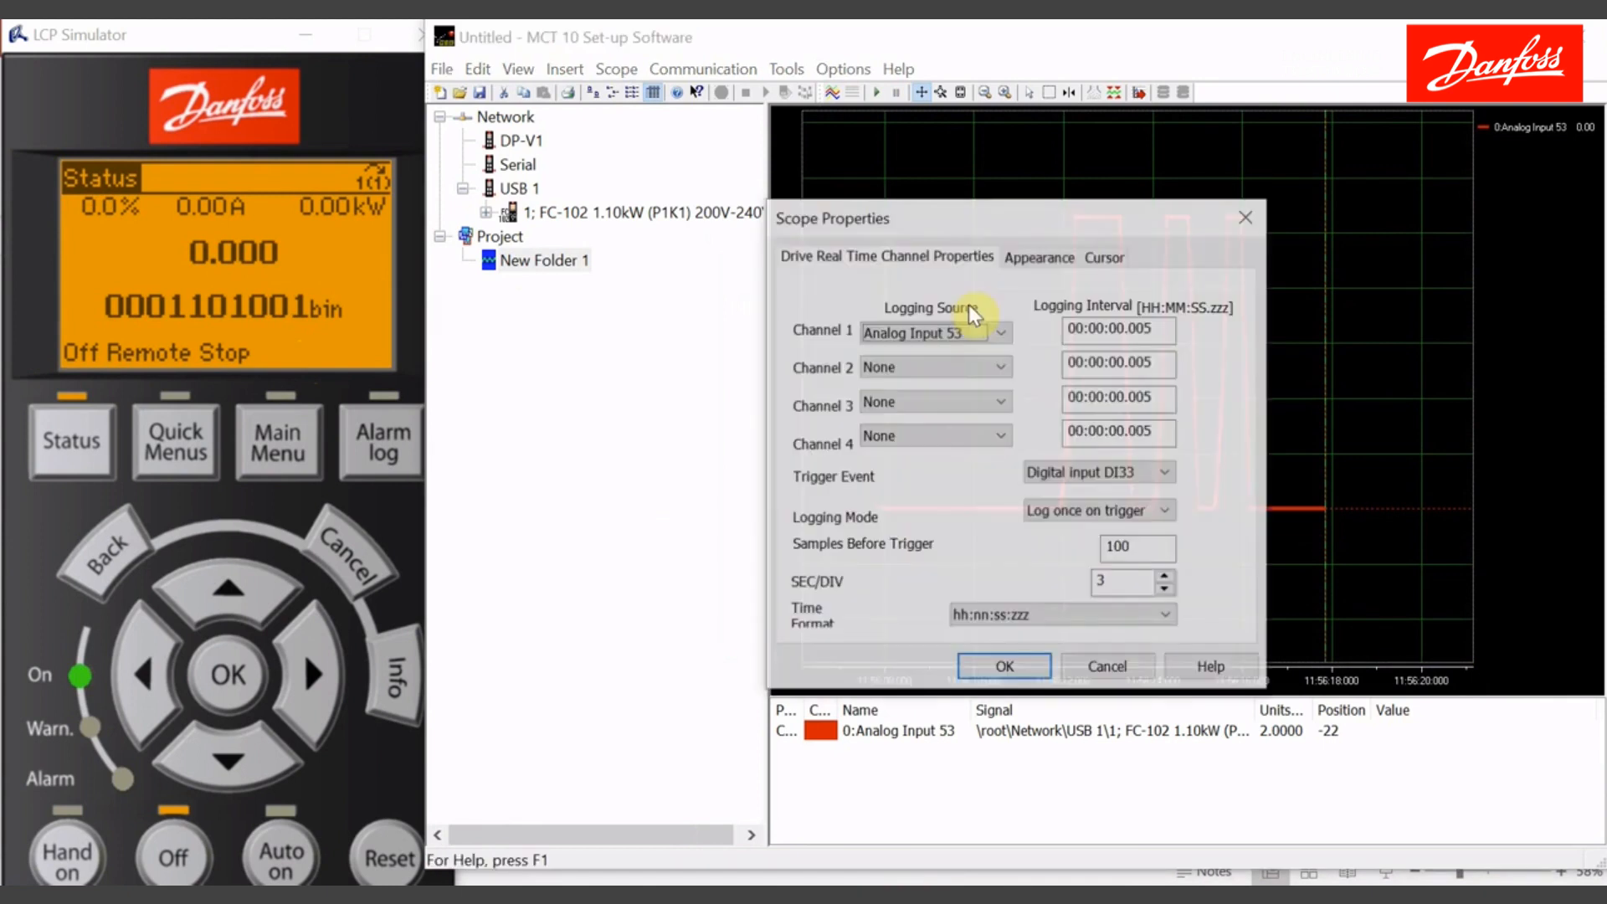
{"action": "left_click_drag", "start_coordinate": [1172, 546], "coordinate": [1110, 547]}
{"action": "type", "text": "0"}
{"action": "key", "text": "Return"}
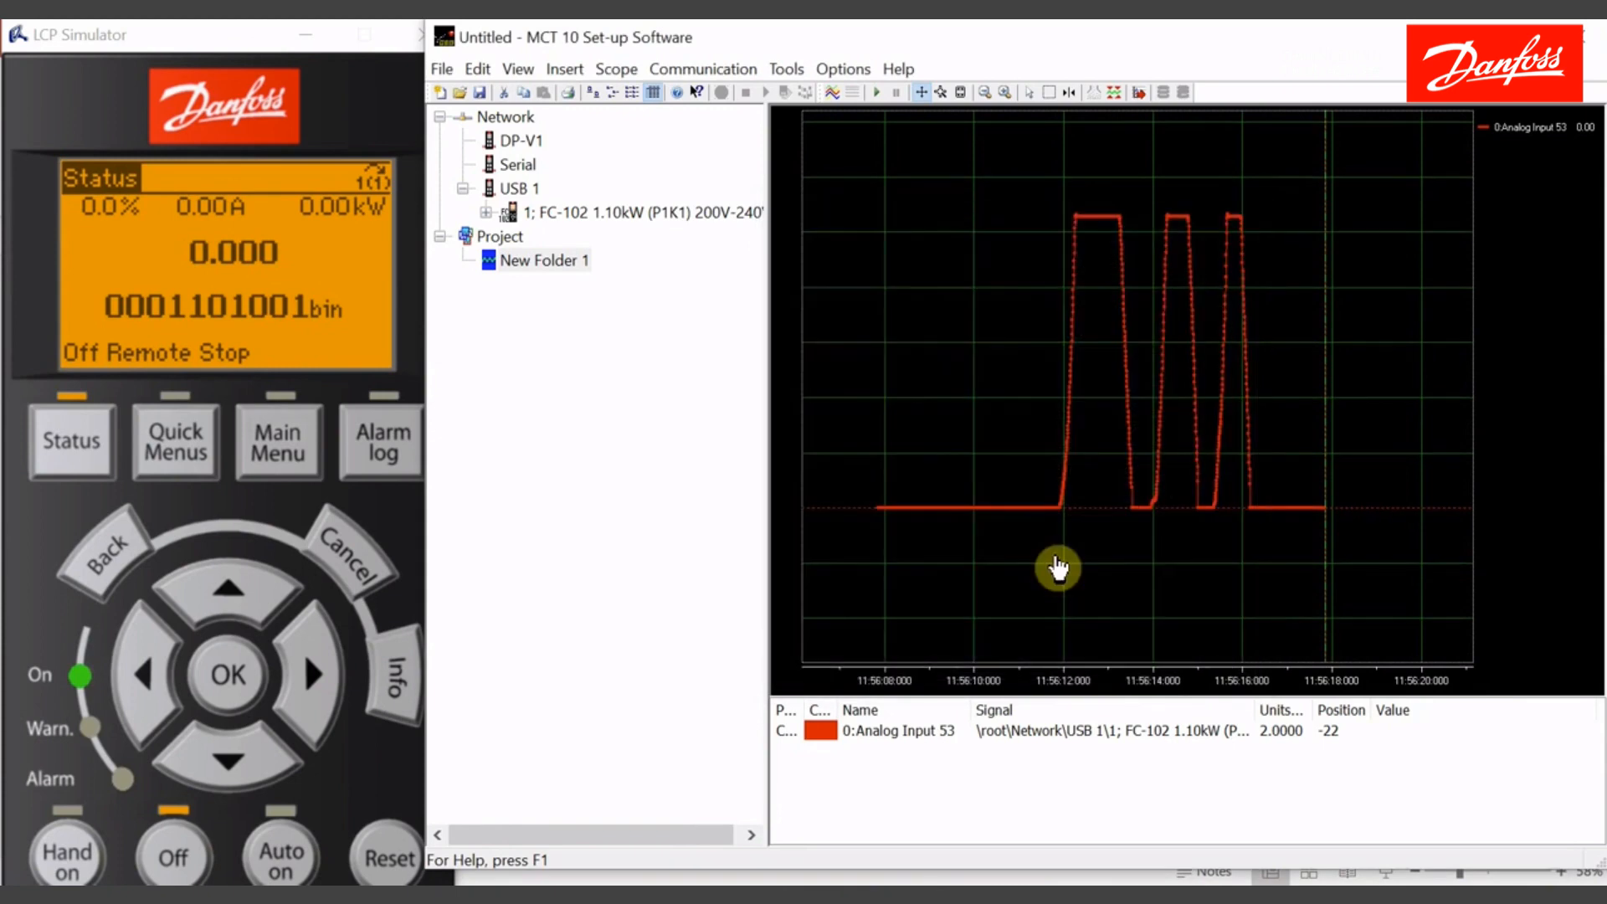
{"action": "left_click", "coordinate": [834, 93]}
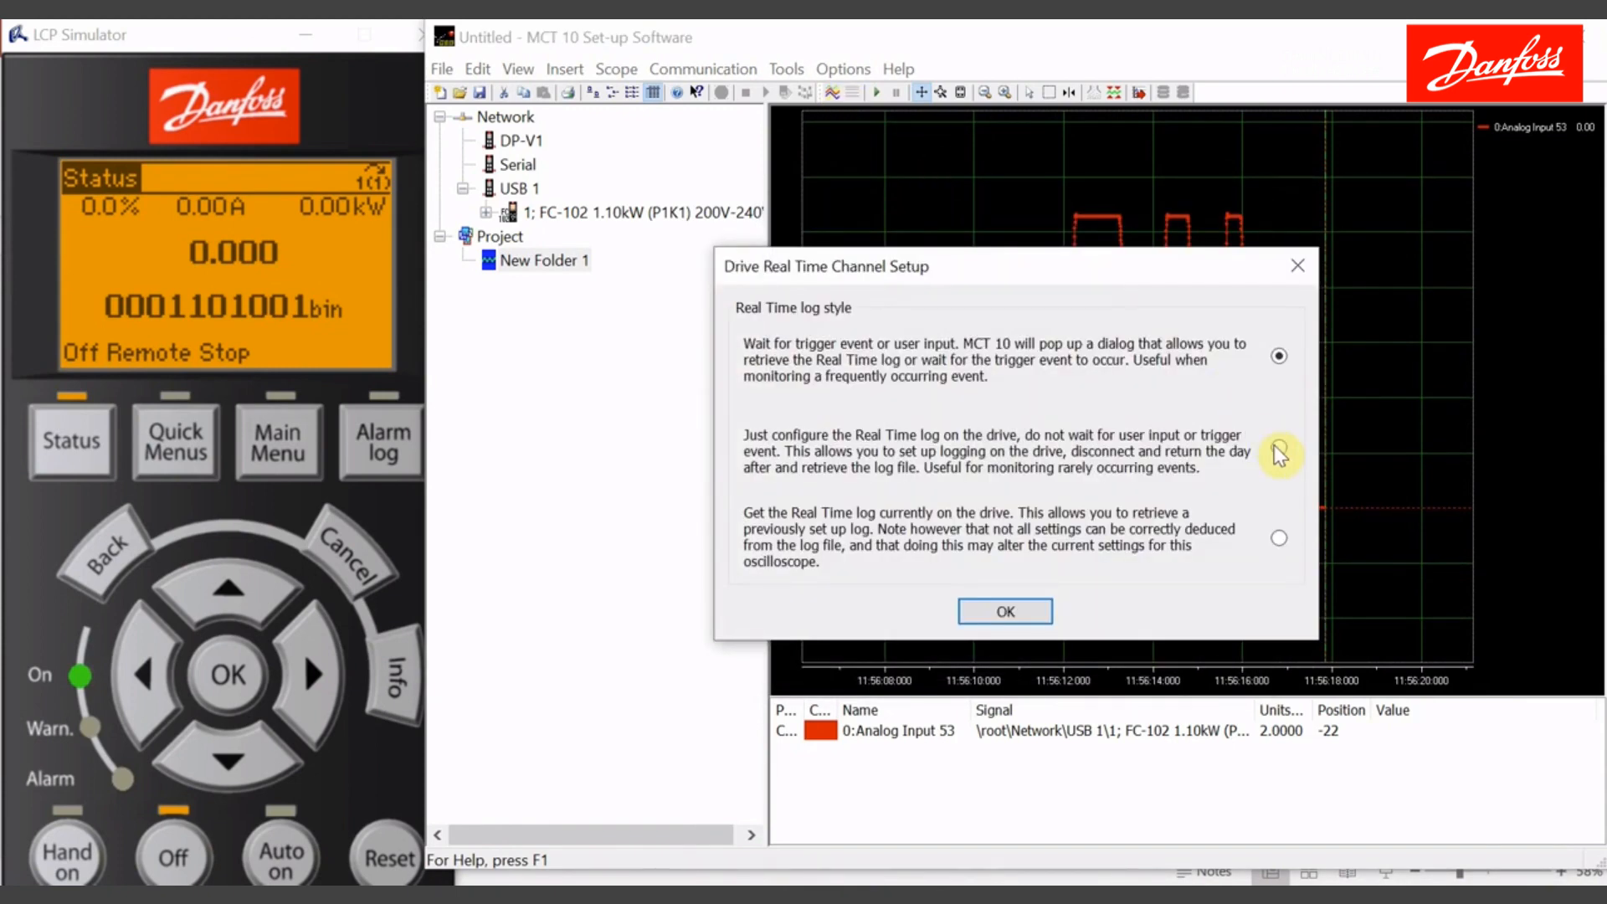
{"action": "left_click", "coordinate": [992, 600]}
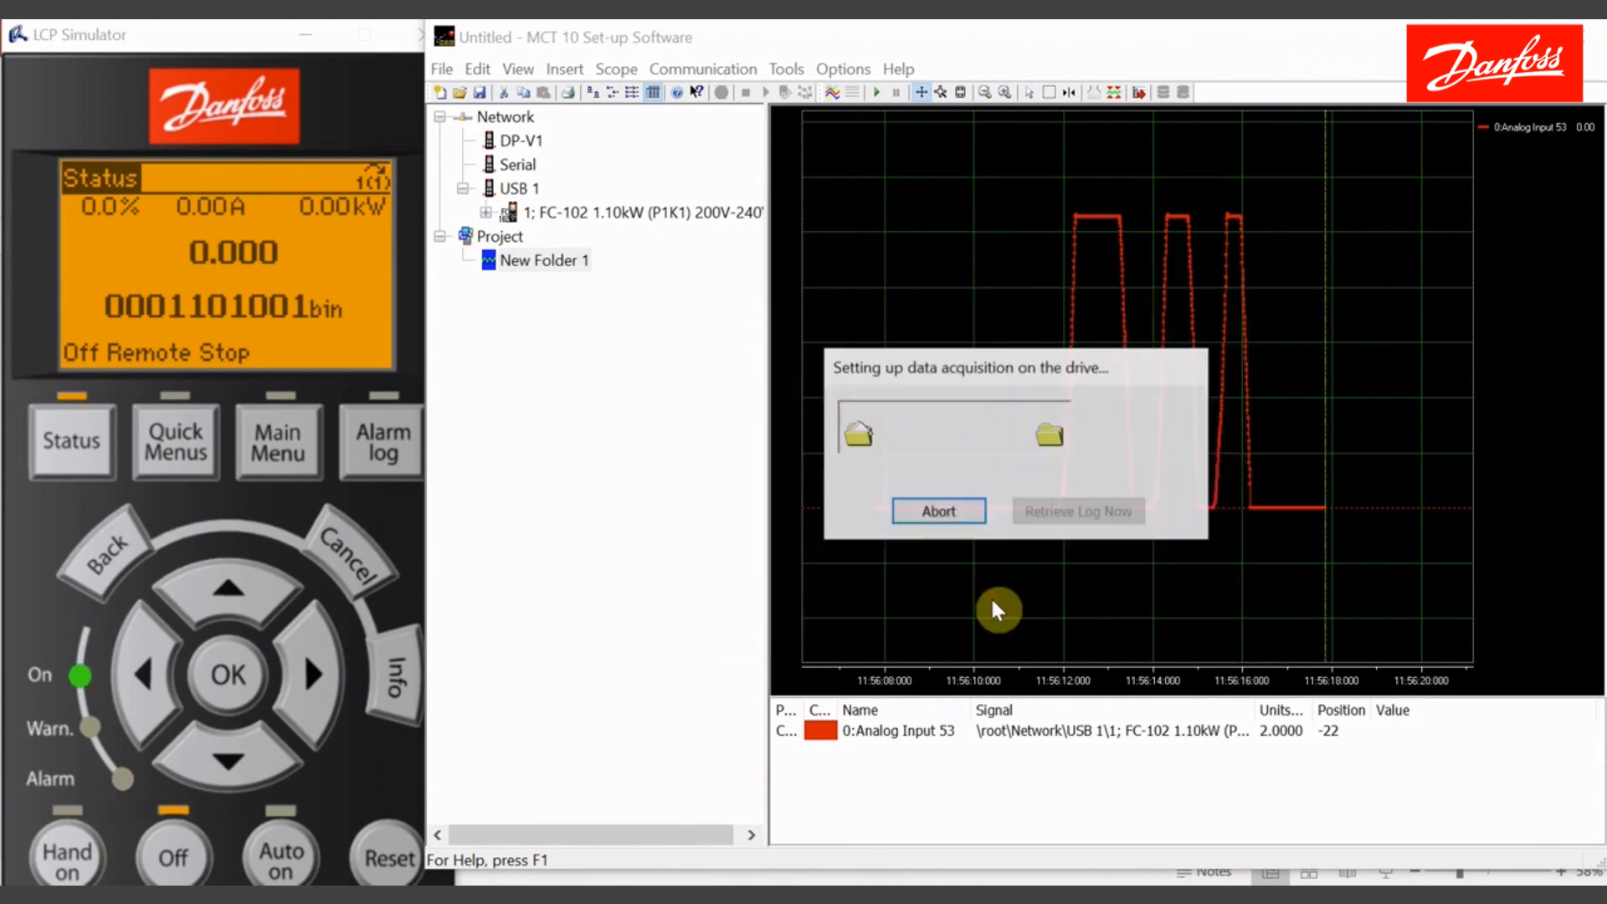
Record another real-time log with 0 samples before trigger, using the style that waits for a trigger event or user input.
{"action": "left_click", "coordinate": [834, 92]}
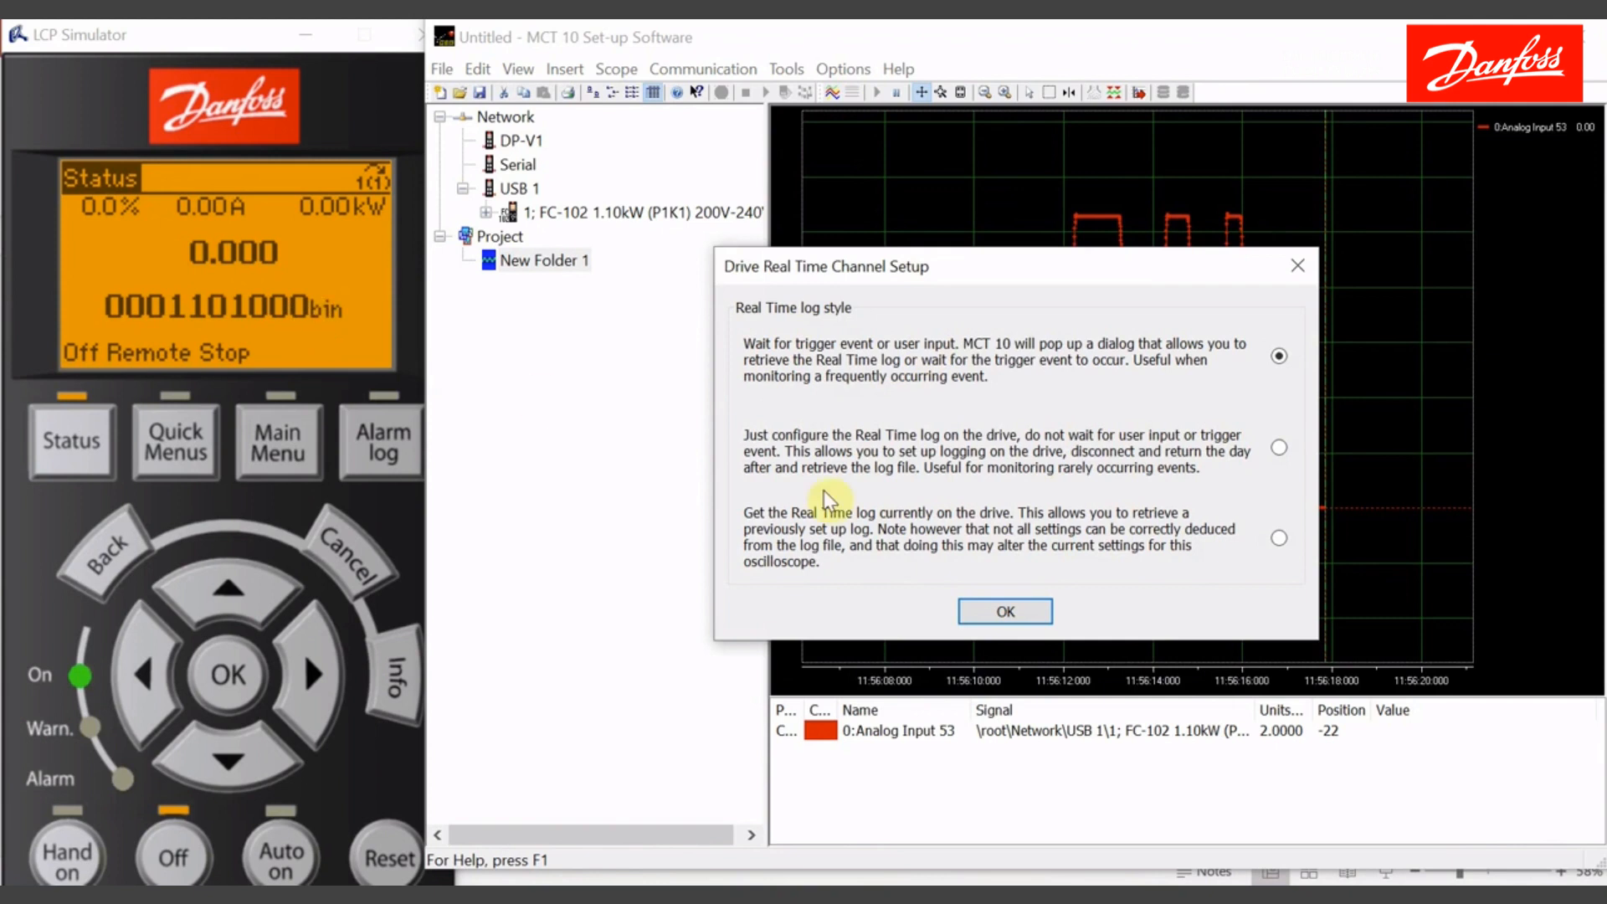
{"action": "left_click", "coordinate": [1005, 613]}
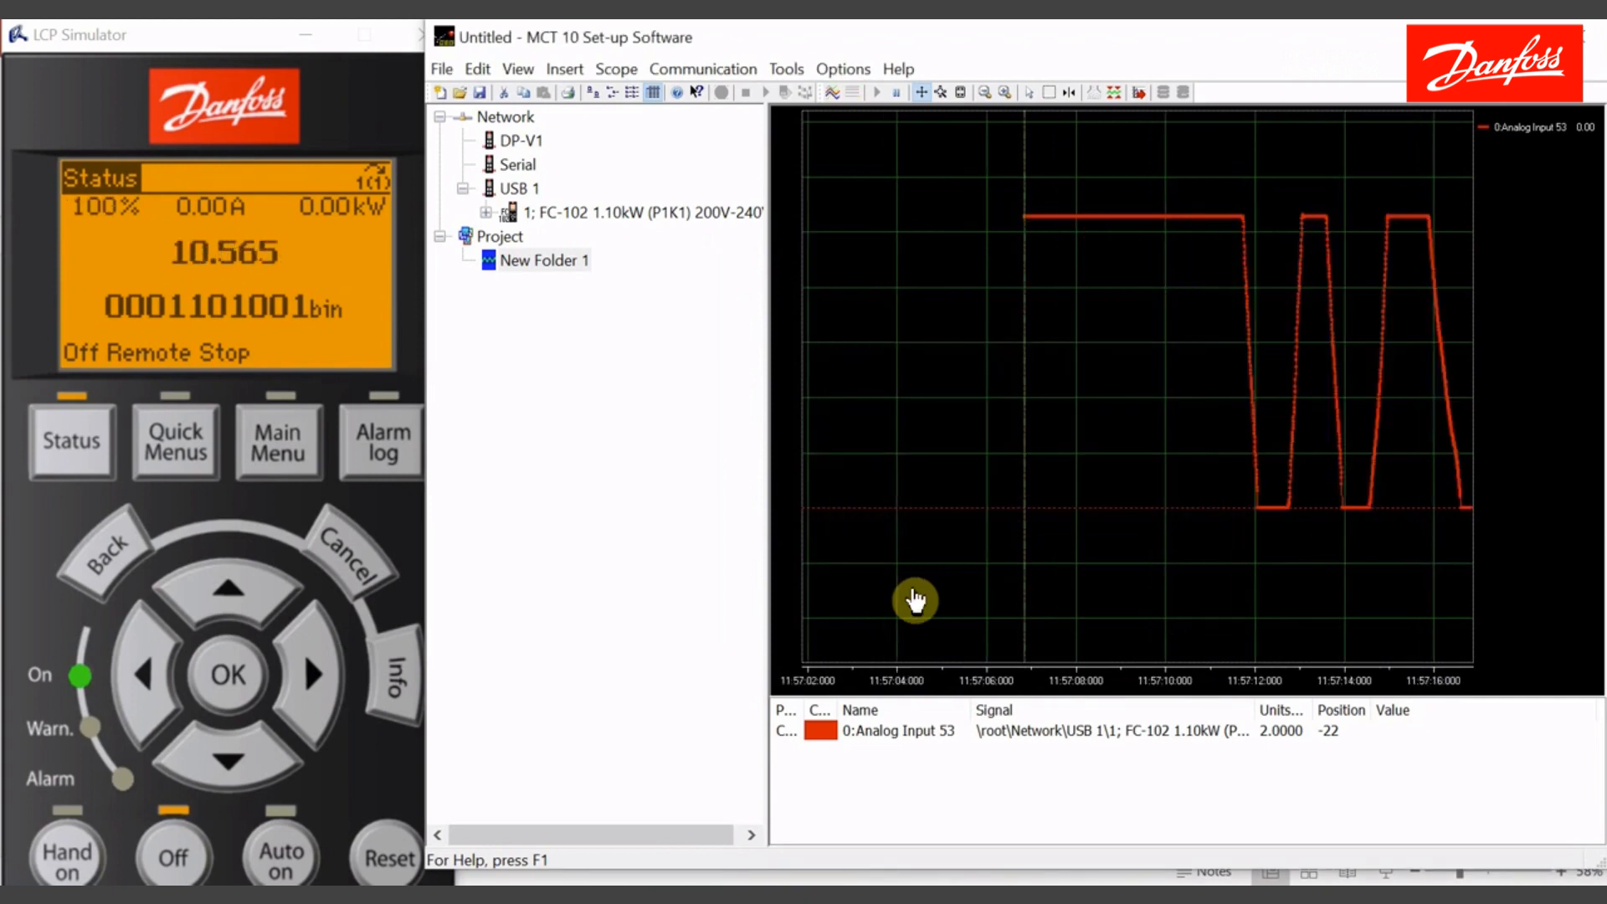
{"action": "left_click_drag", "start_coordinate": [1127, 592], "coordinate": [1038, 581]}
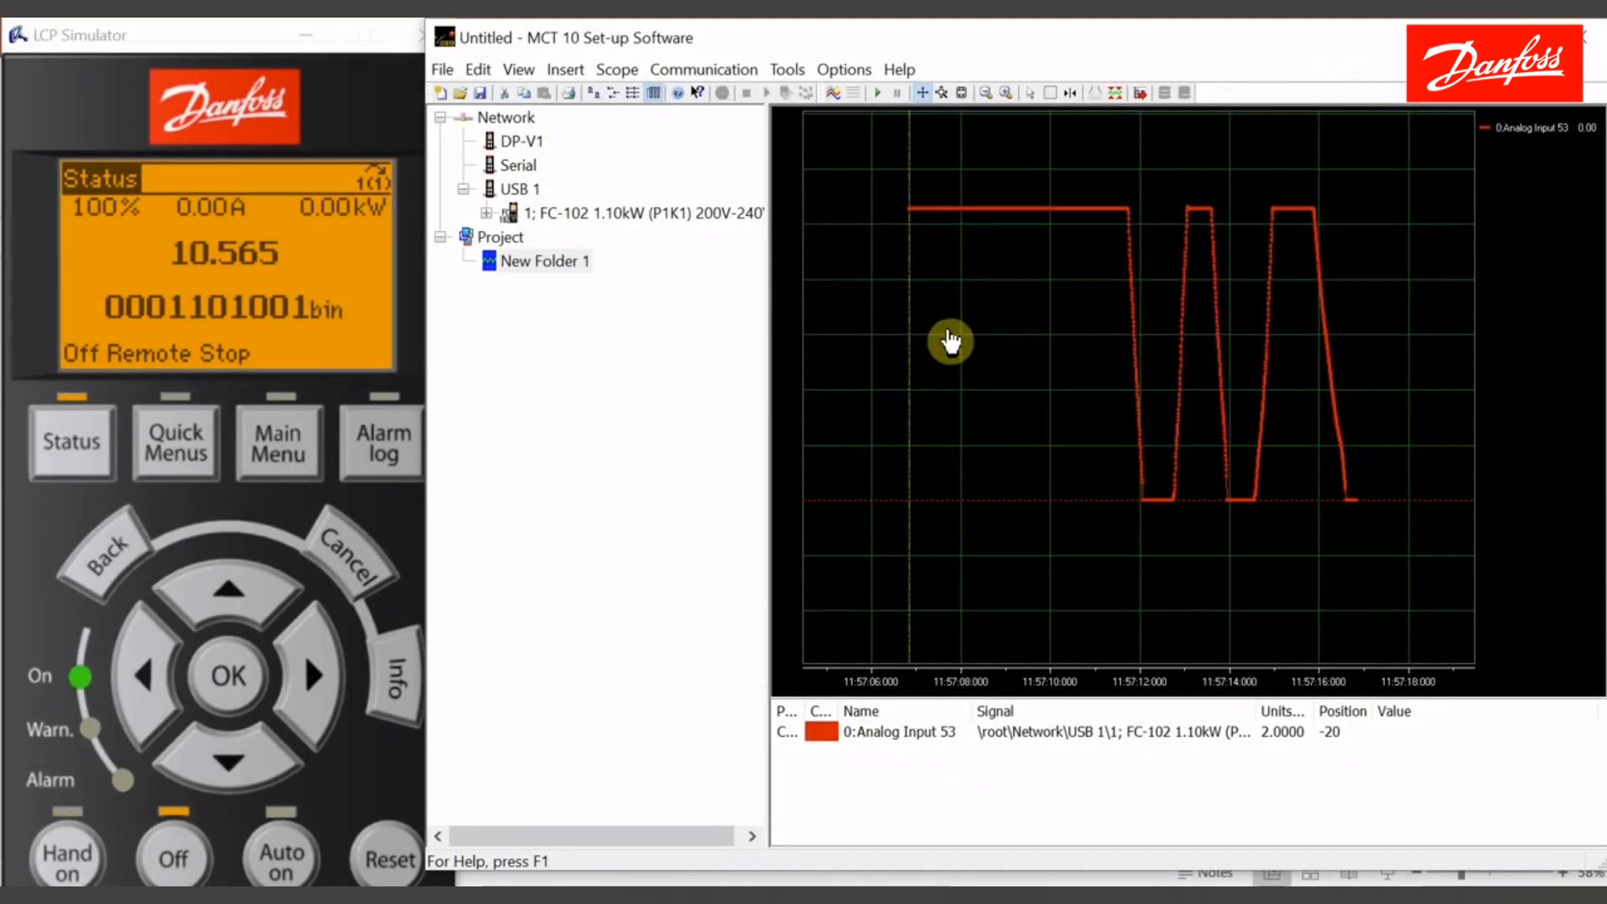
Set the logging source of channels 2, 3 and 4 to Analog Input 53 in the scope properties.
{"action": "right_click", "coordinate": [951, 341]}
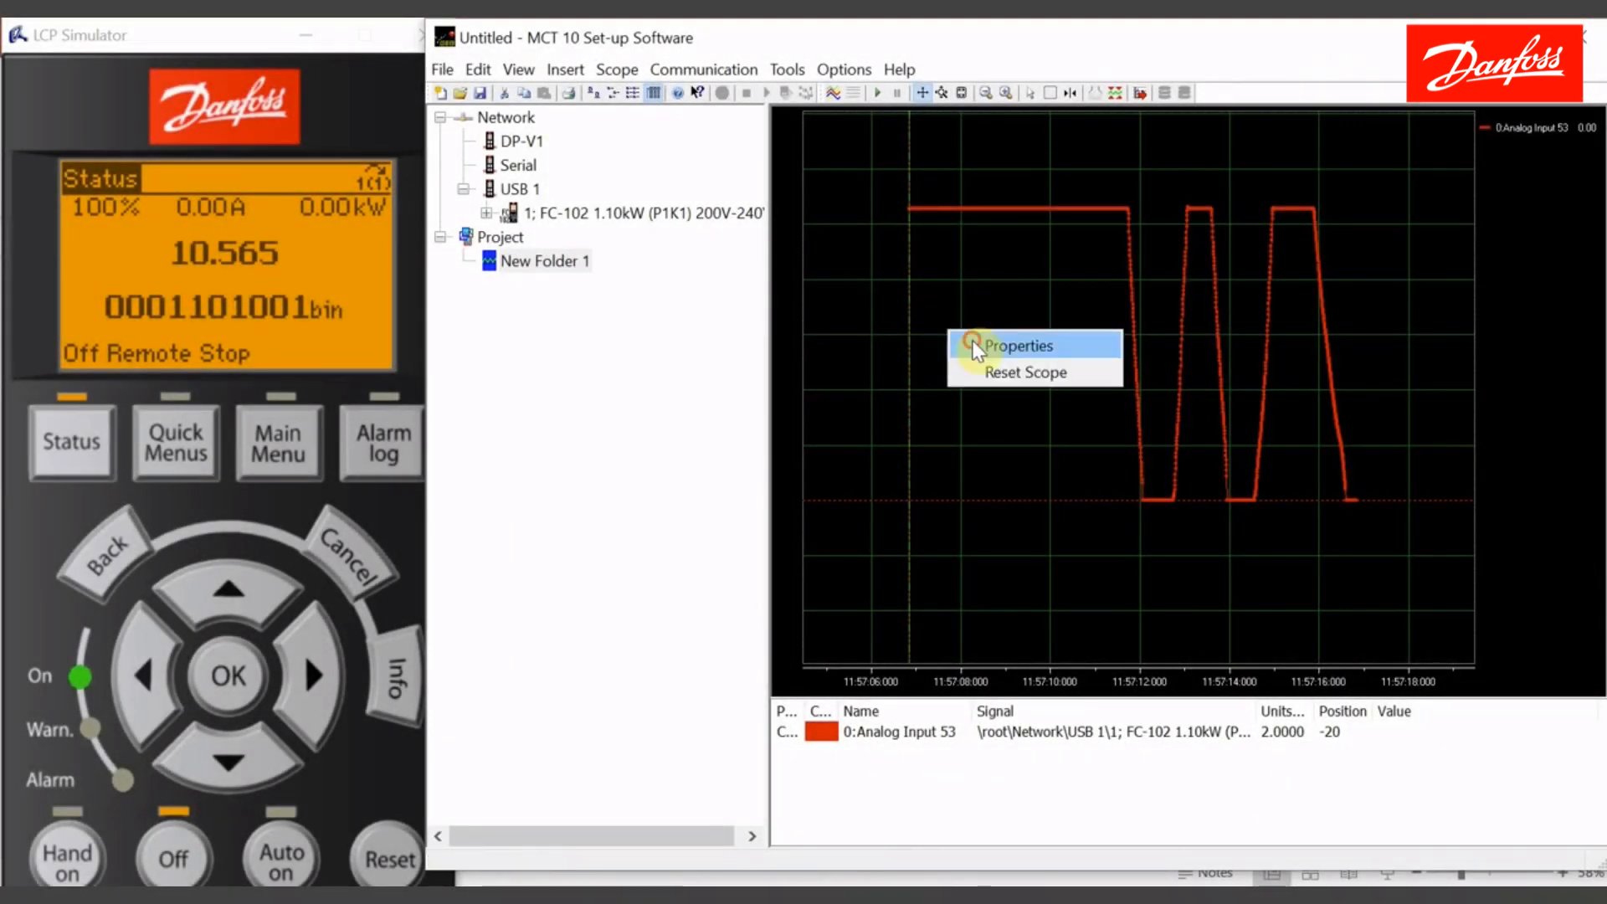
{"action": "left_click", "coordinate": [972, 344]}
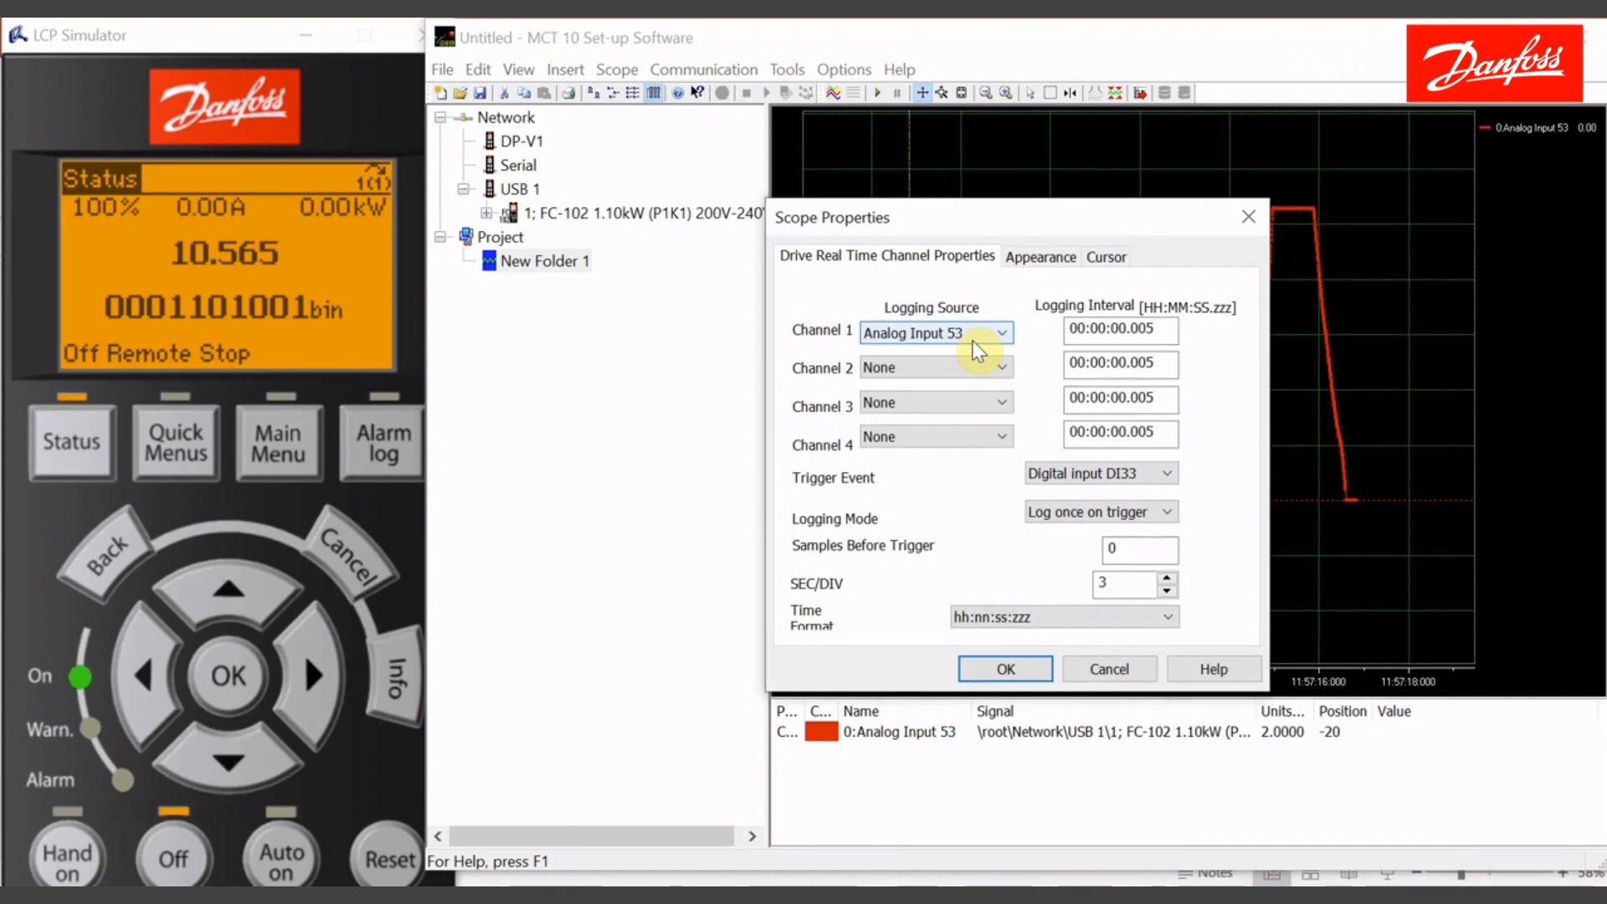
{"action": "left_click", "coordinate": [993, 368]}
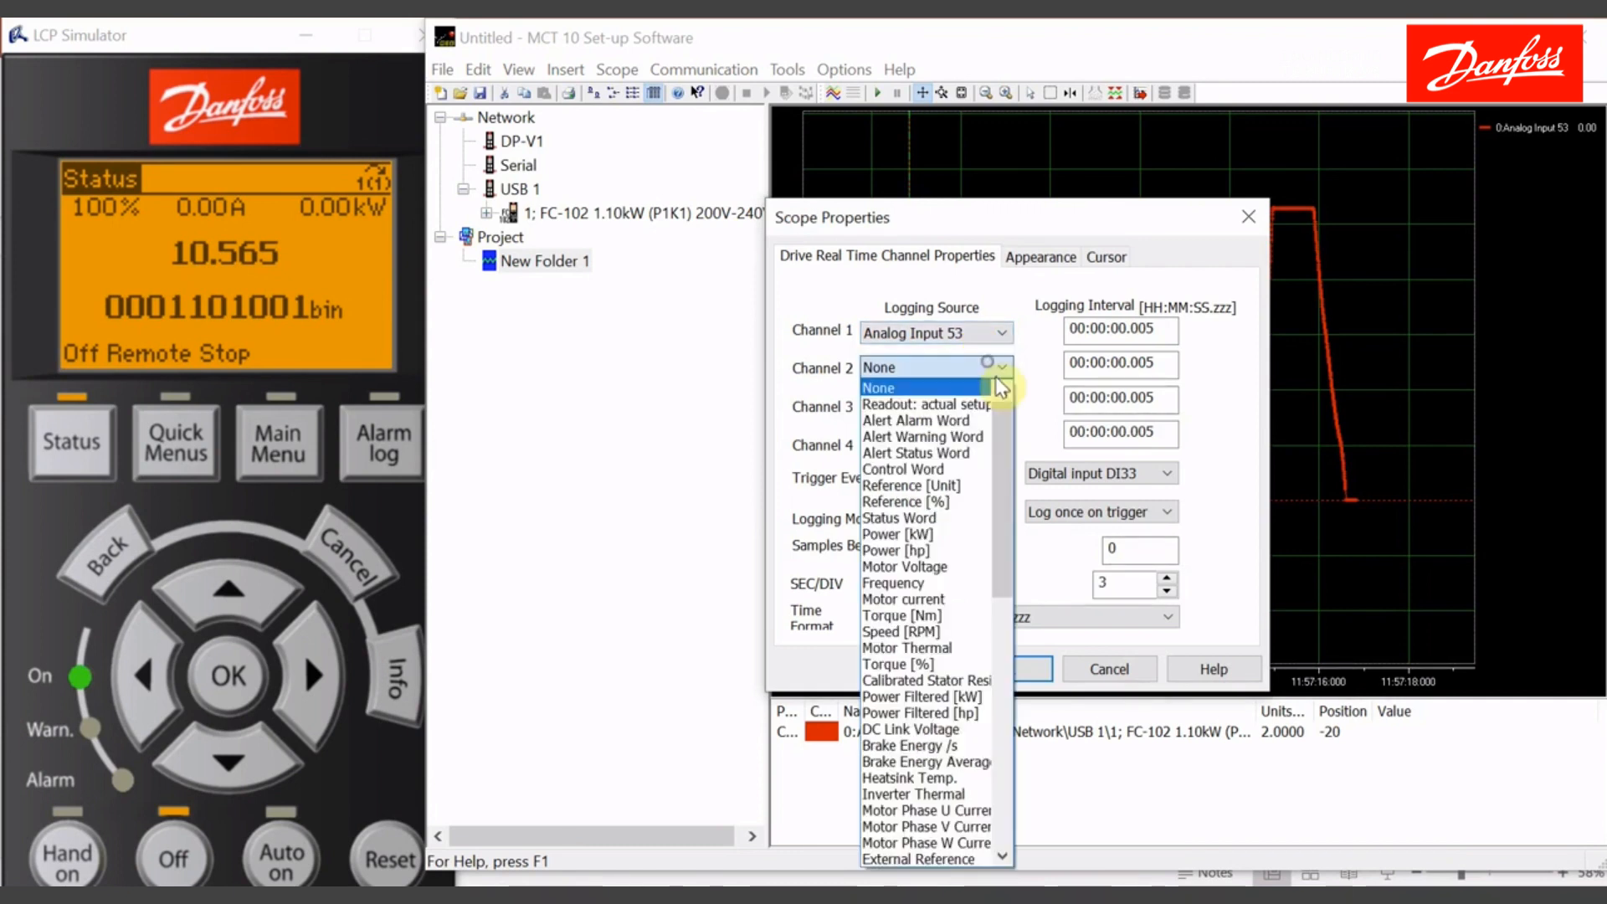
{"action": "left_click_drag", "start_coordinate": [998, 611], "coordinate": [992, 696]}
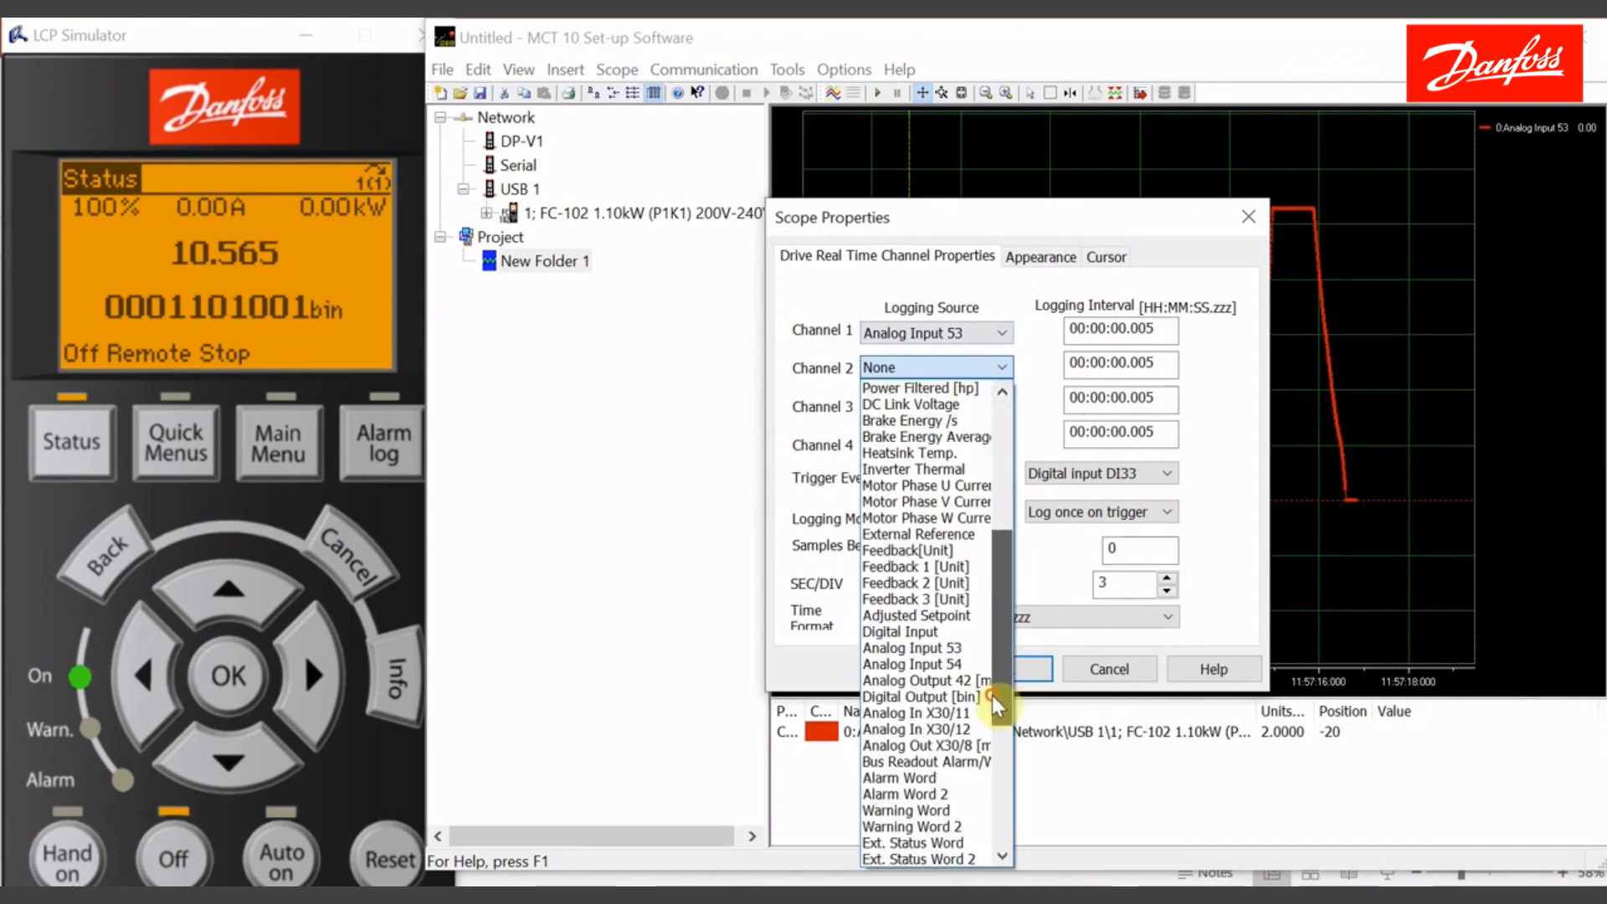
{"action": "left_click", "coordinate": [921, 649]}
{"action": "left_click", "coordinate": [944, 405]}
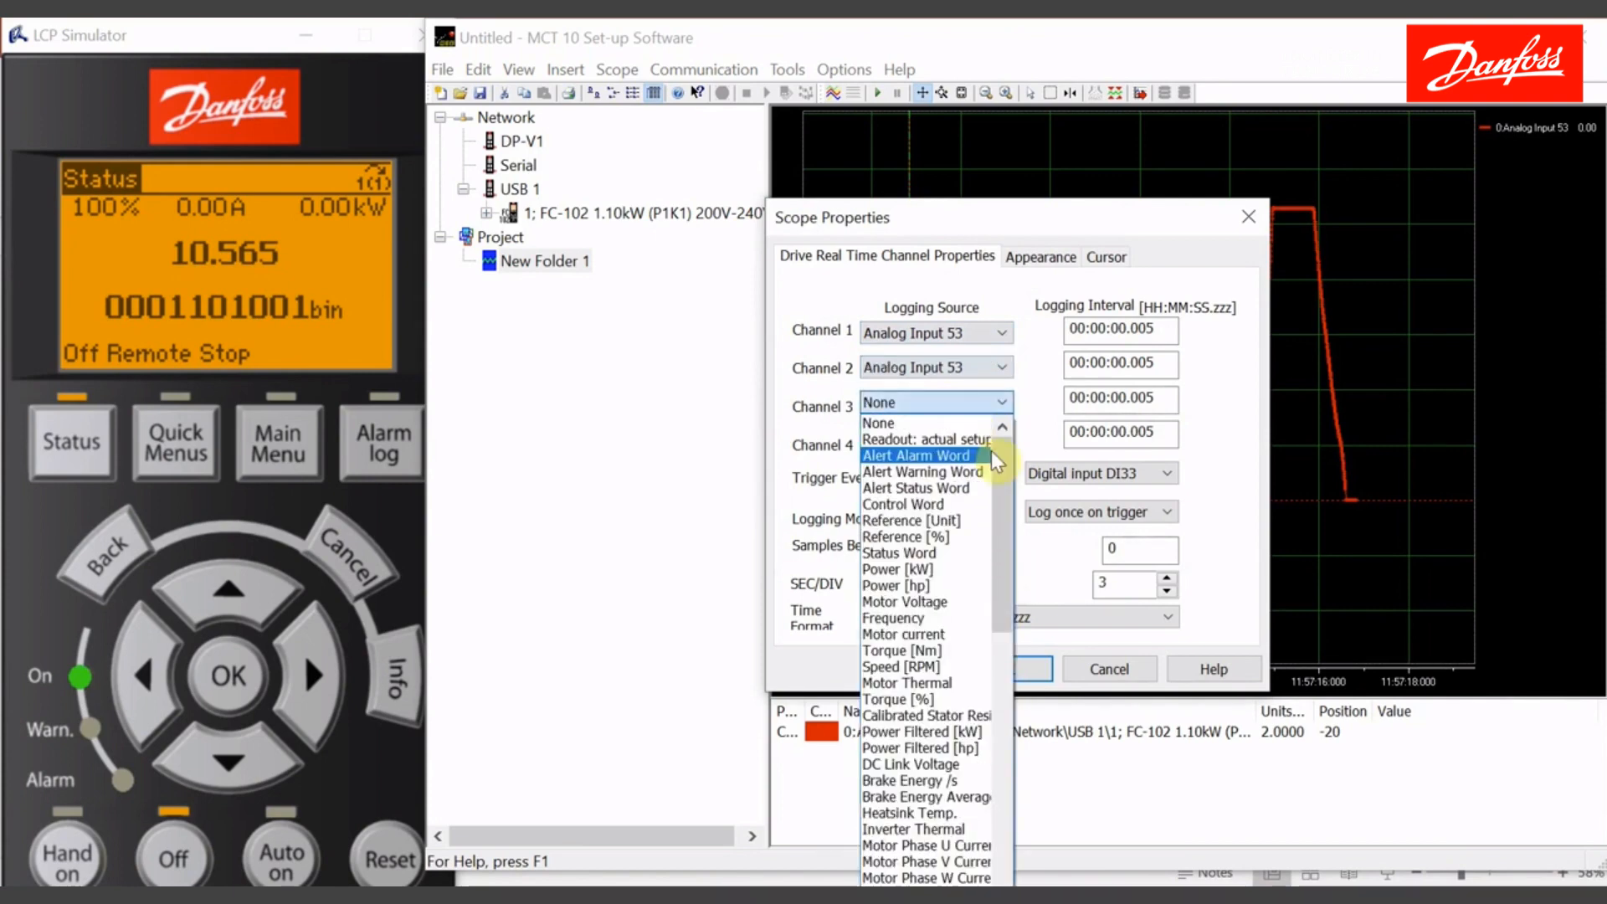
{"action": "left_click_drag", "start_coordinate": [1001, 487], "coordinate": [997, 611]}
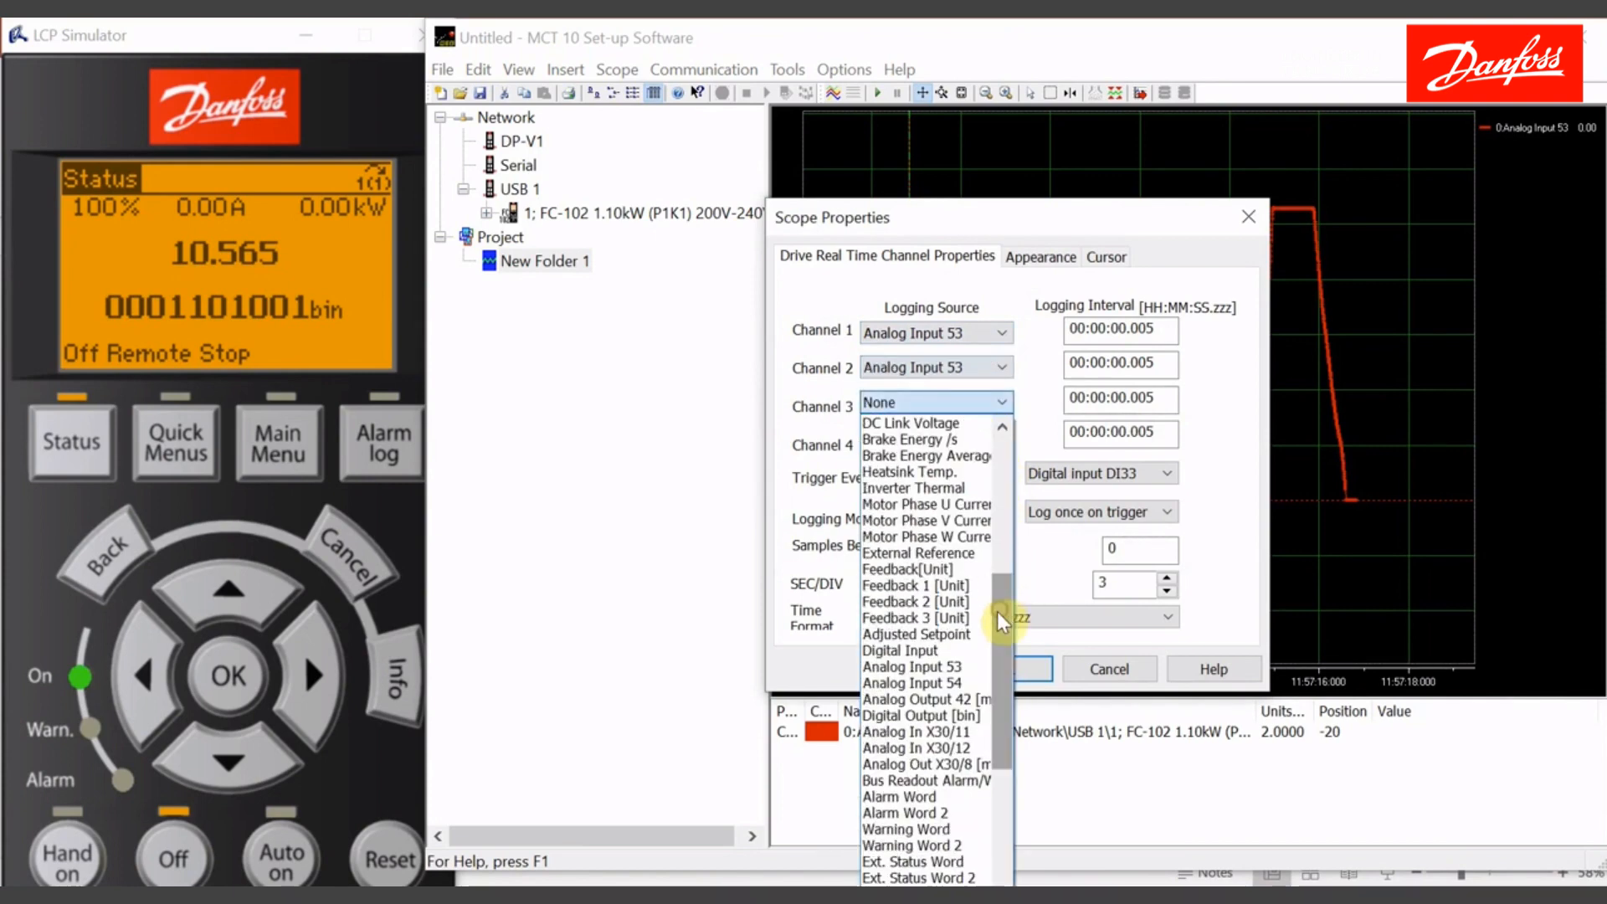
{"action": "left_click", "coordinate": [955, 665]}
{"action": "left_click", "coordinate": [956, 442]}
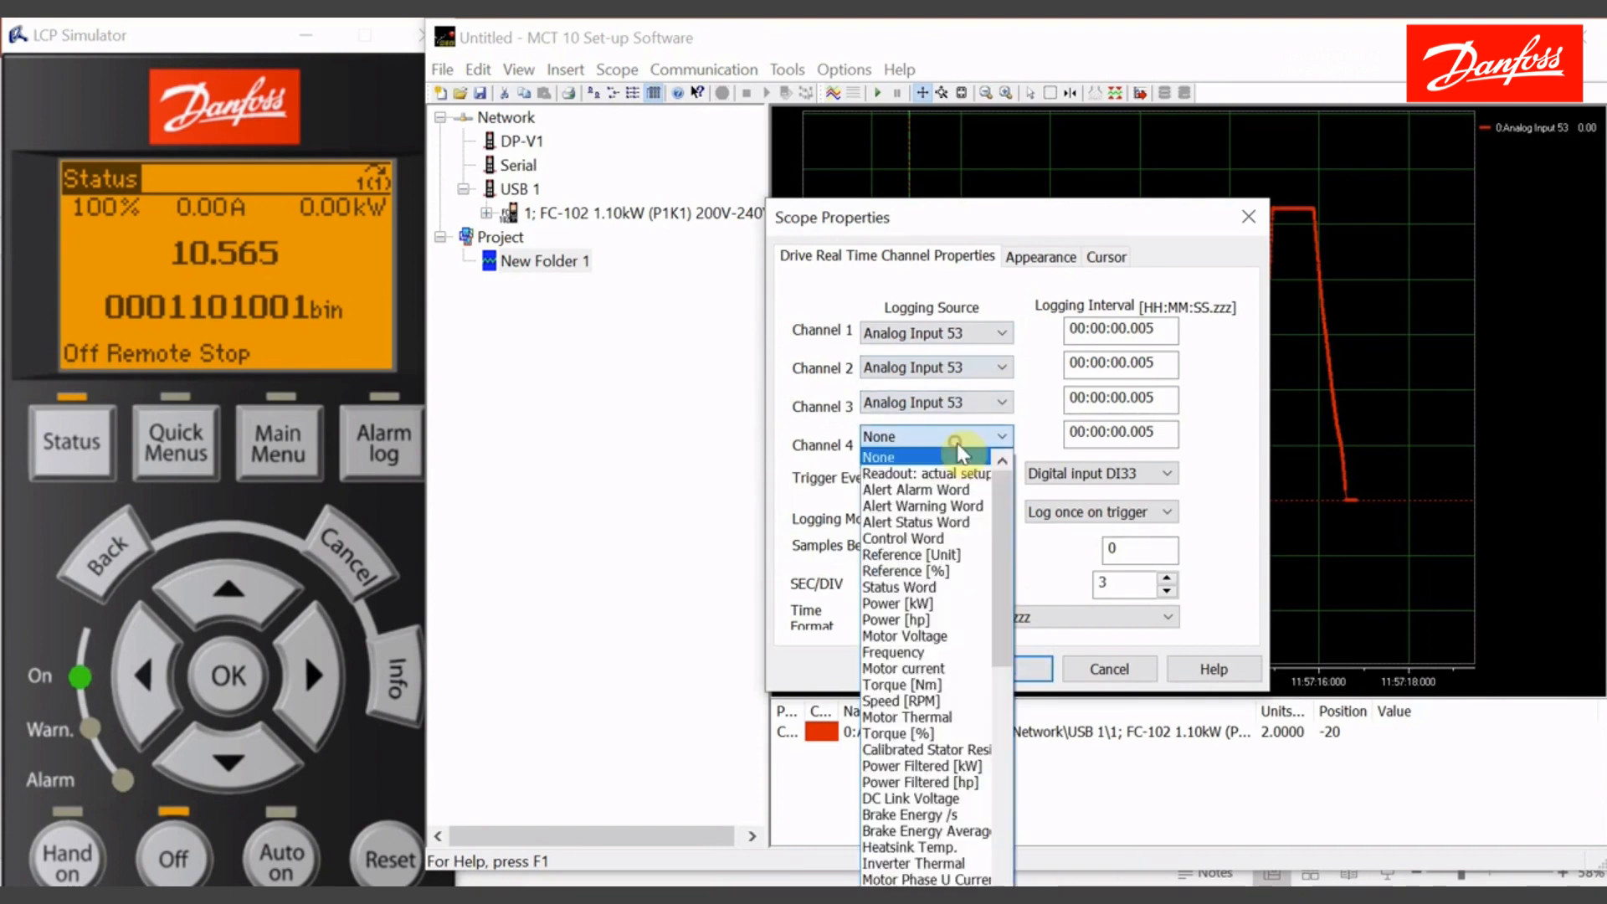
{"action": "left_click_drag", "start_coordinate": [997, 537], "coordinate": [1002, 652]}
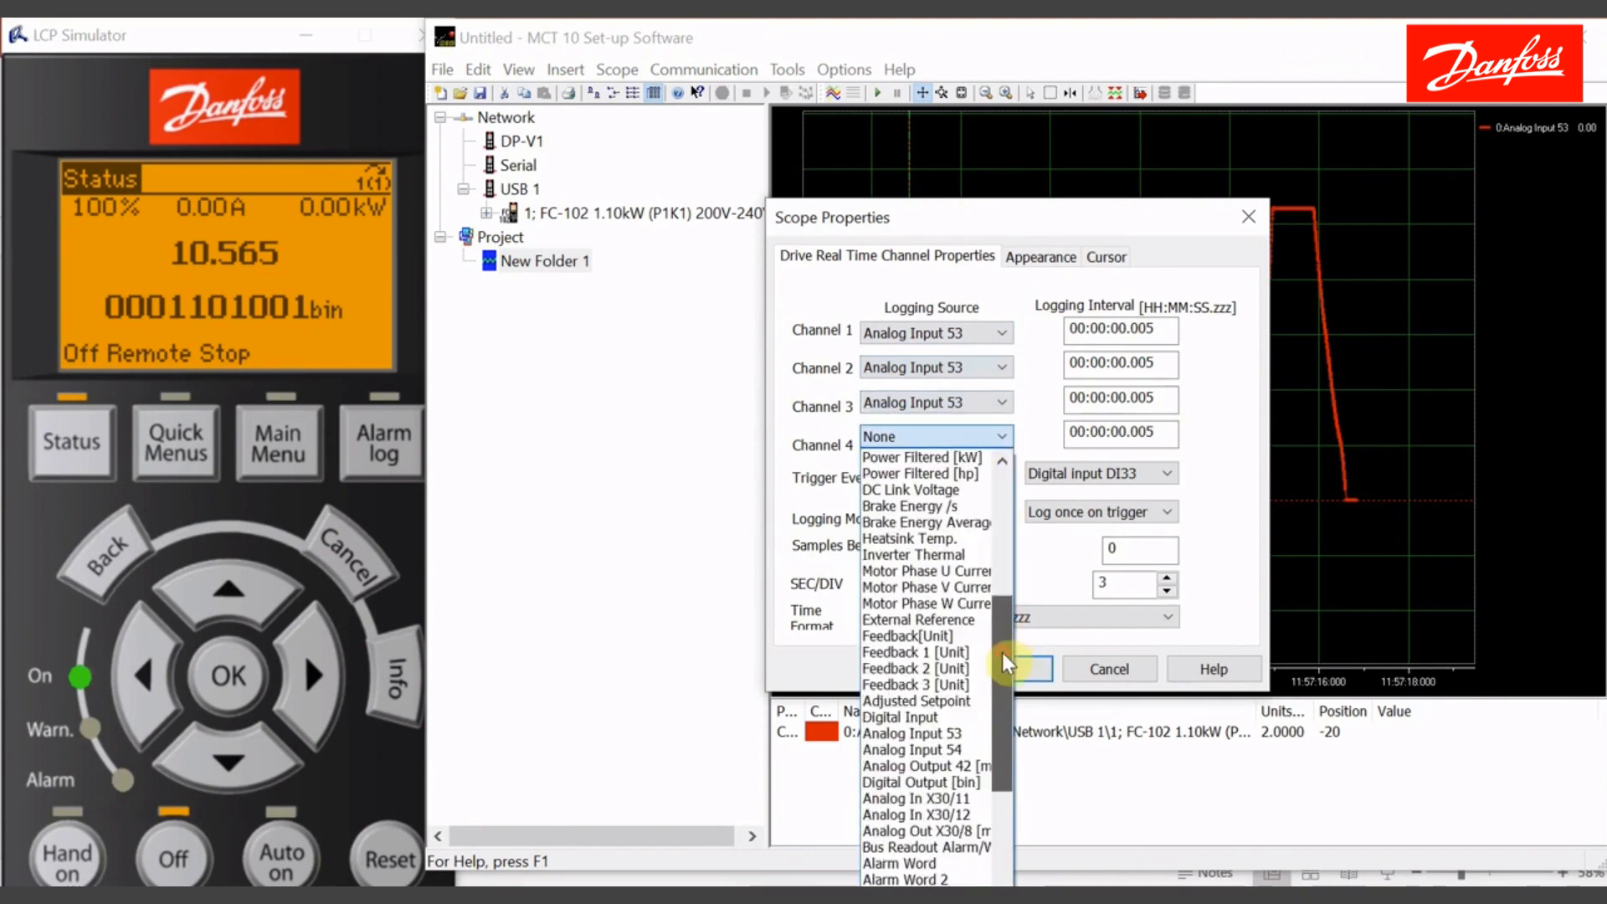
{"action": "left_click", "coordinate": [914, 733]}
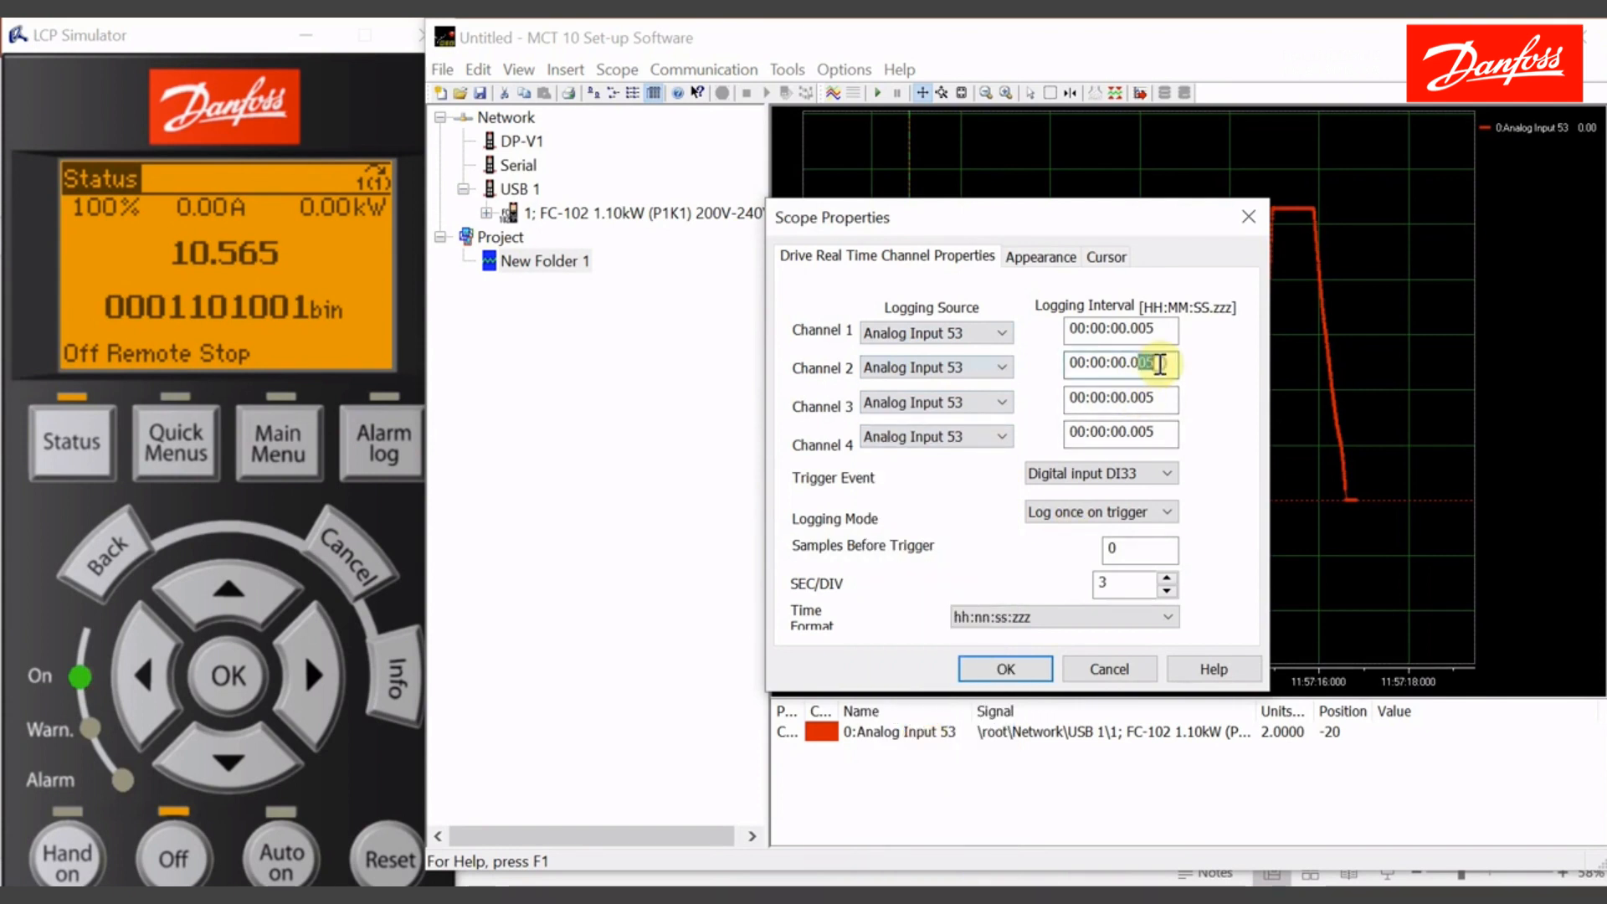
Set the logging intervals of channels 2, 3 and 4 to 00:00:00.010, 00:00:00.015 and 00:00:00.020.
{"action": "type", "text": "10"}
{"action": "left_click_drag", "start_coordinate": [1140, 398], "coordinate": [1184, 405]}
{"action": "type", "text": "15"}
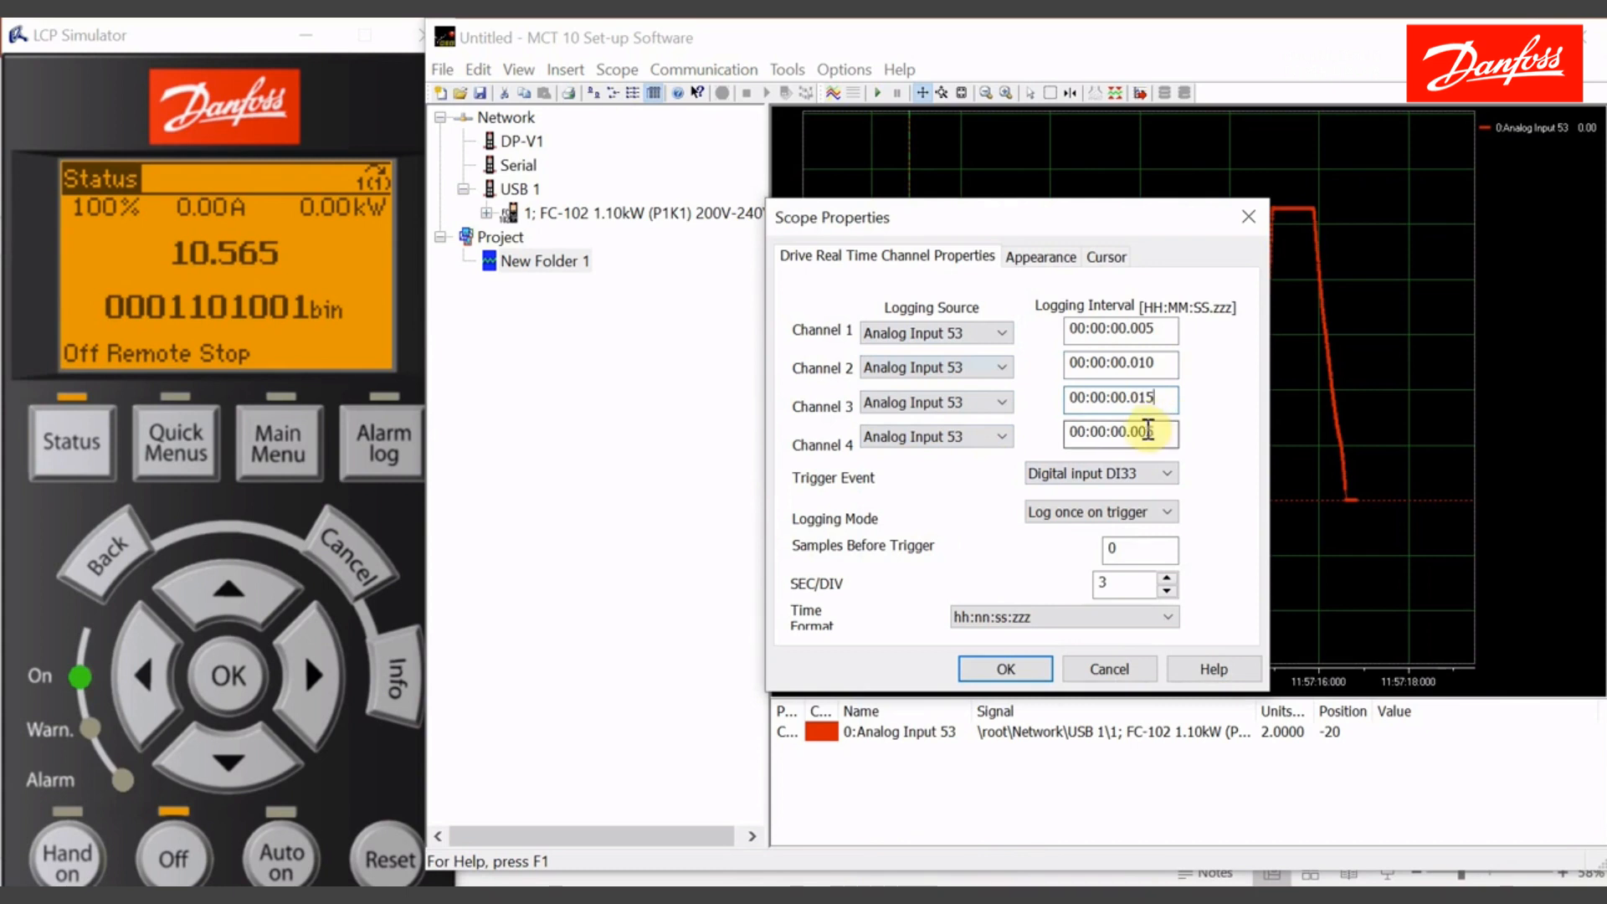
{"action": "left_click_drag", "start_coordinate": [1145, 429], "coordinate": [1166, 431]}
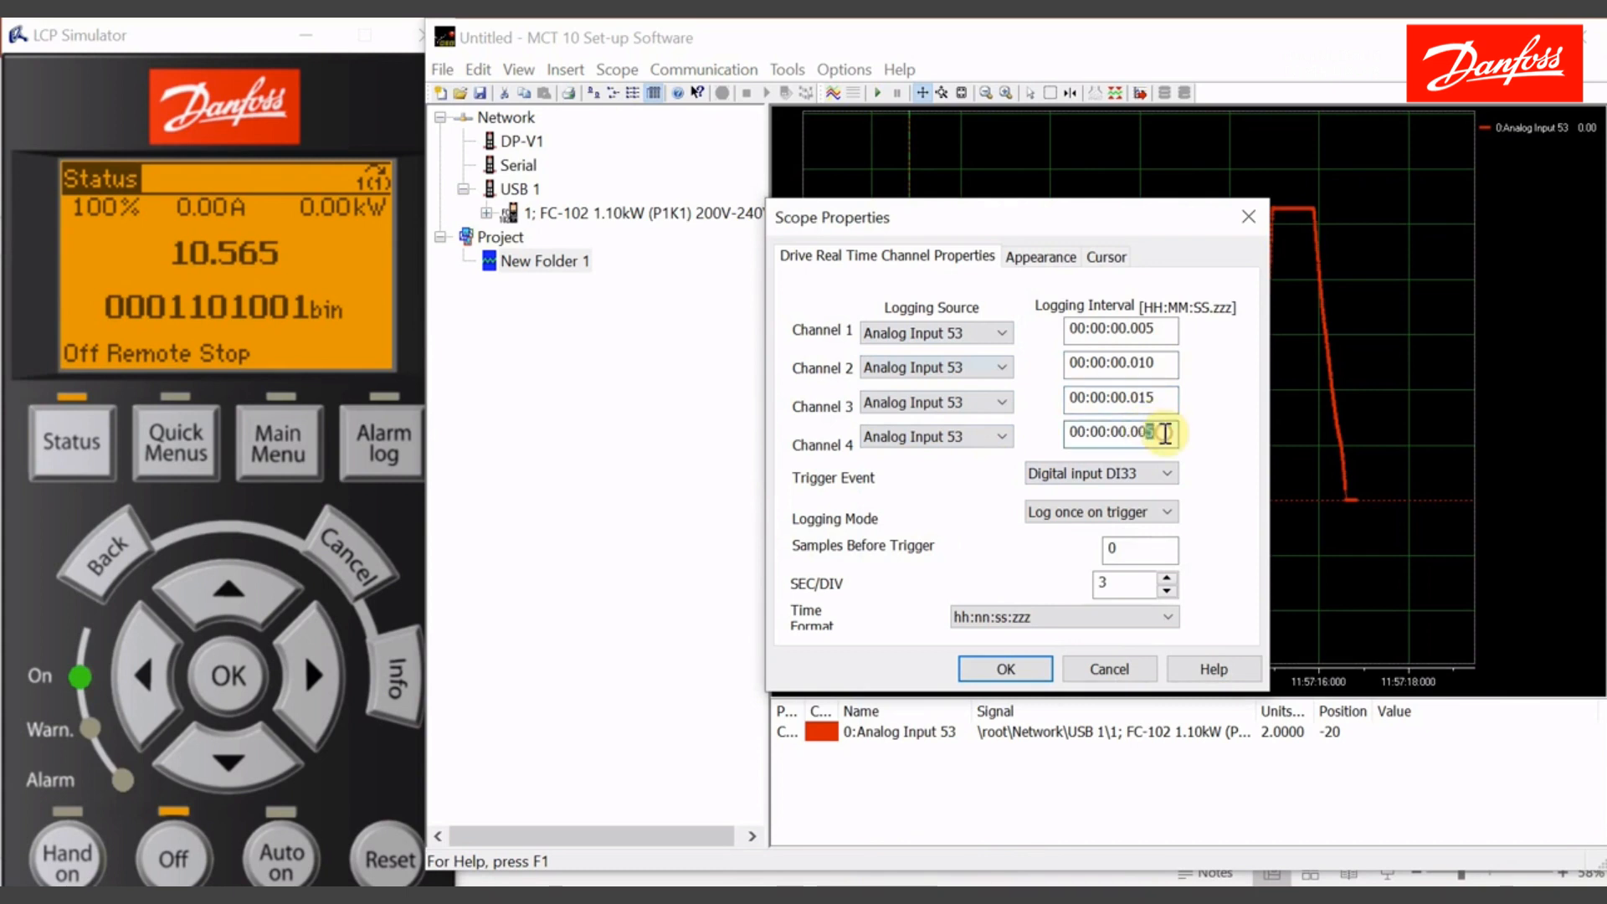
{"action": "type", "text": "20"}
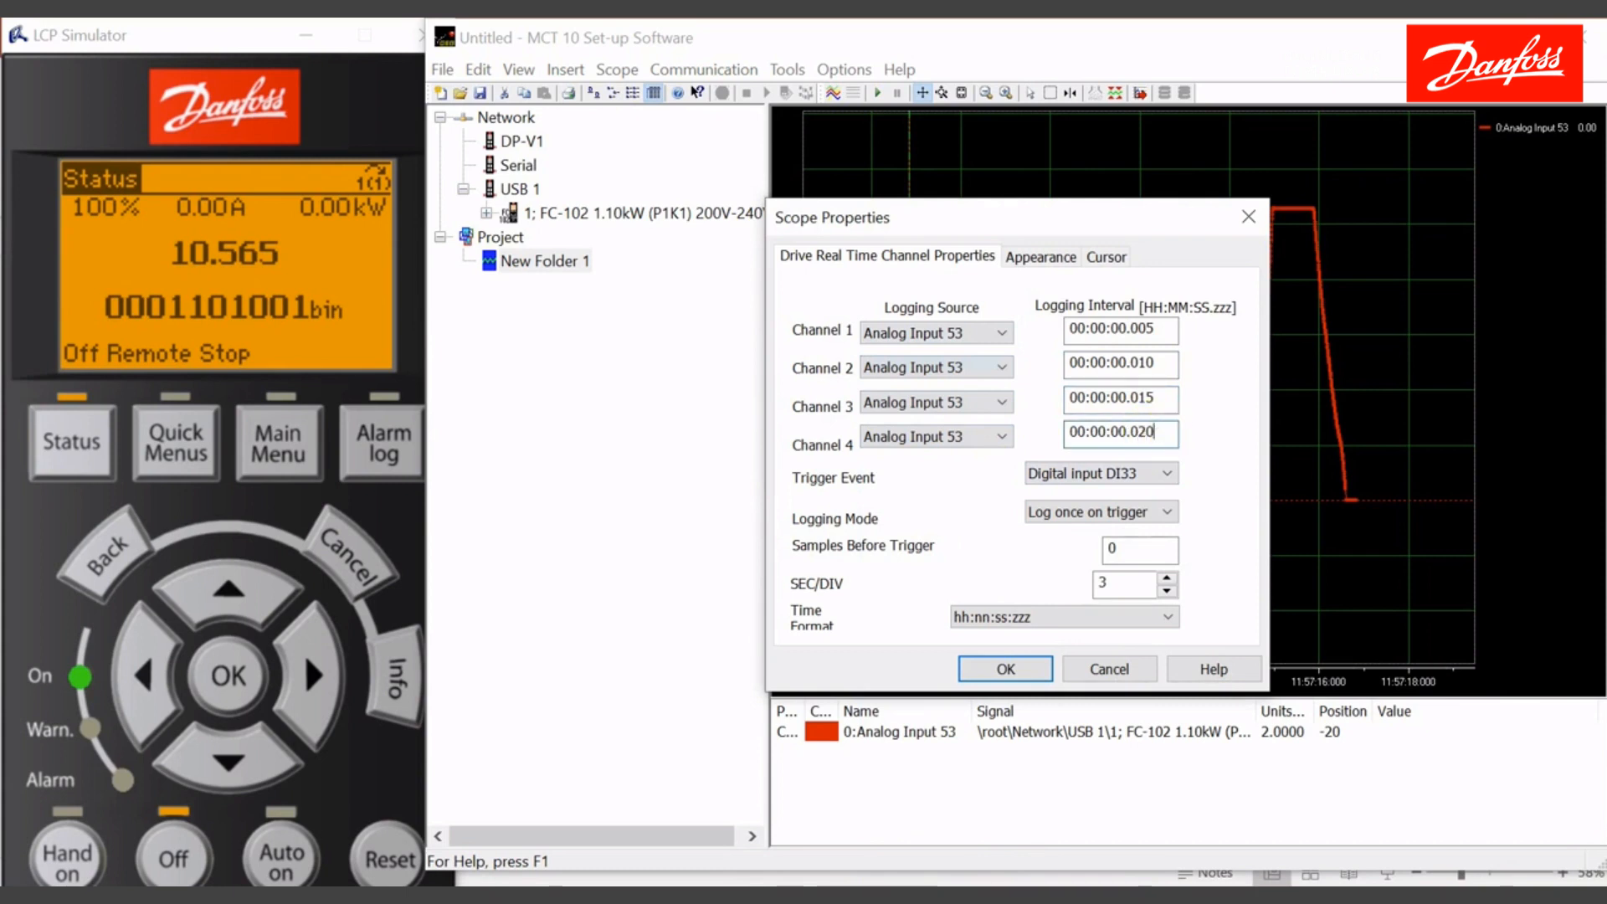
Set the samples before trigger to 100 and configure the four-channel real-time log on the drive.
{"action": "left_click", "coordinate": [1140, 545]}
{"action": "key", "text": "BackSpace"}
{"action": "type", "text": "100"}
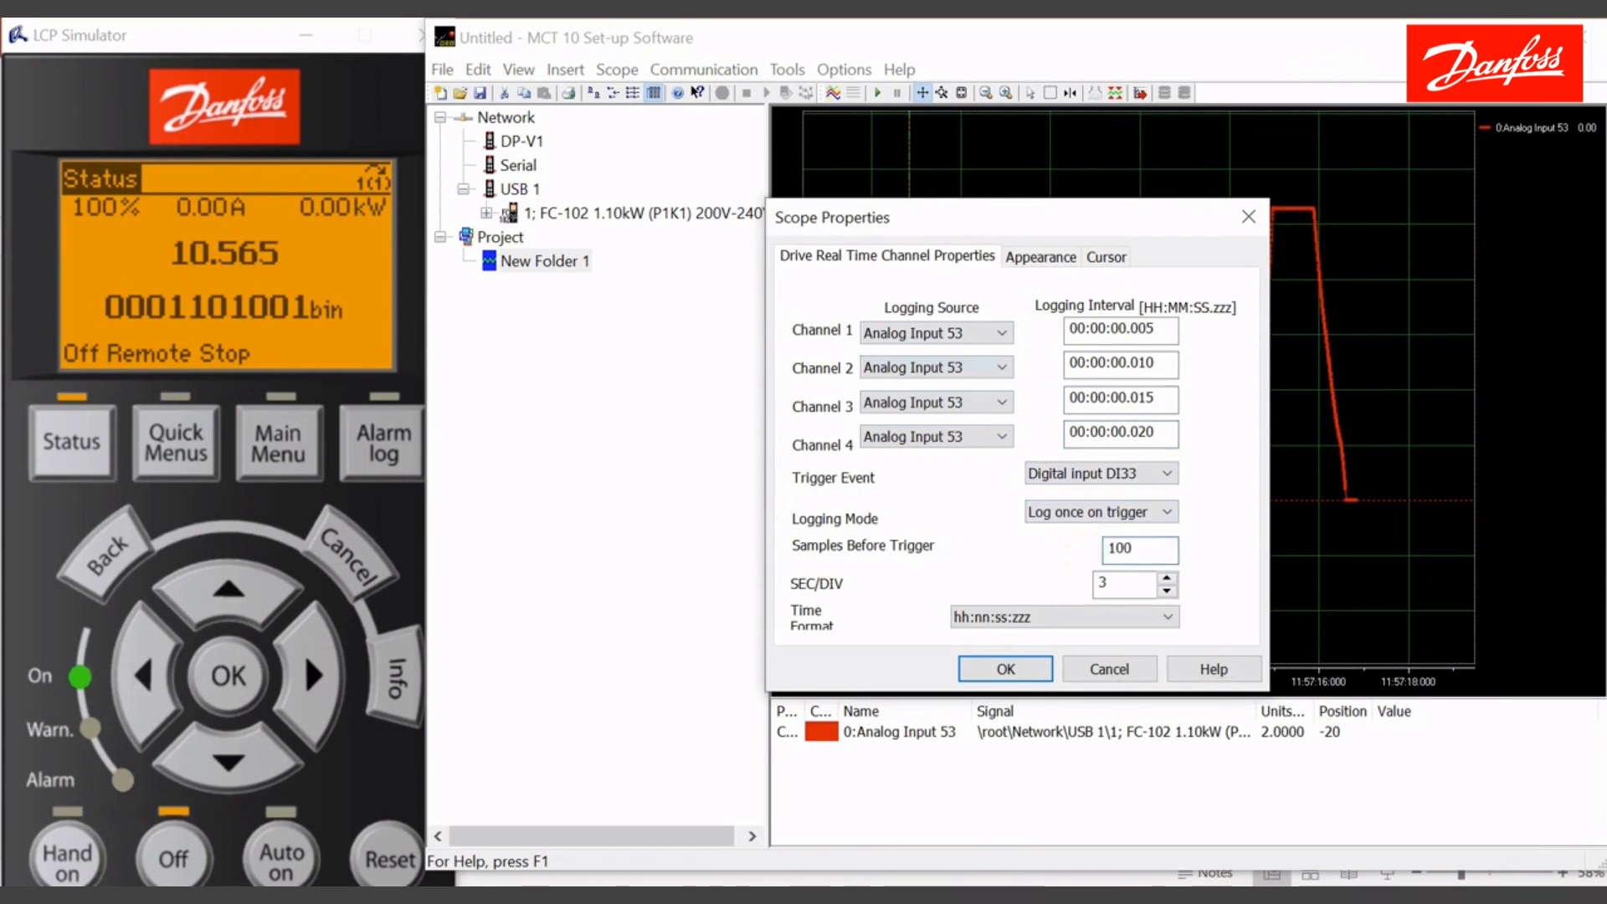
{"action": "left_click", "coordinate": [1004, 669]}
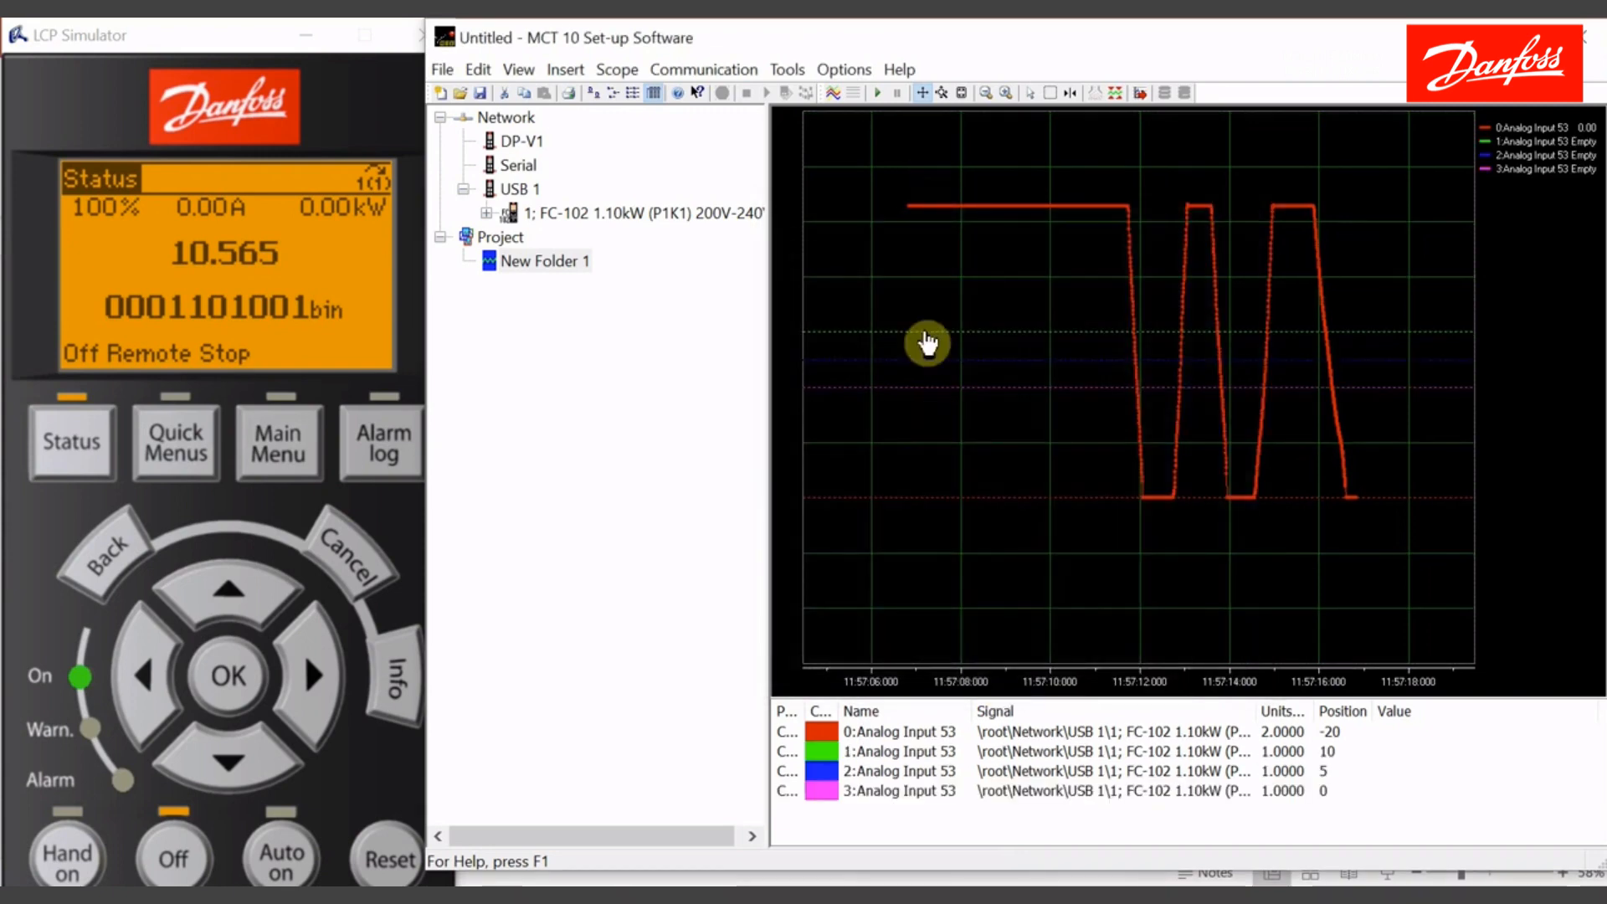
{"action": "left_click", "coordinate": [836, 92]}
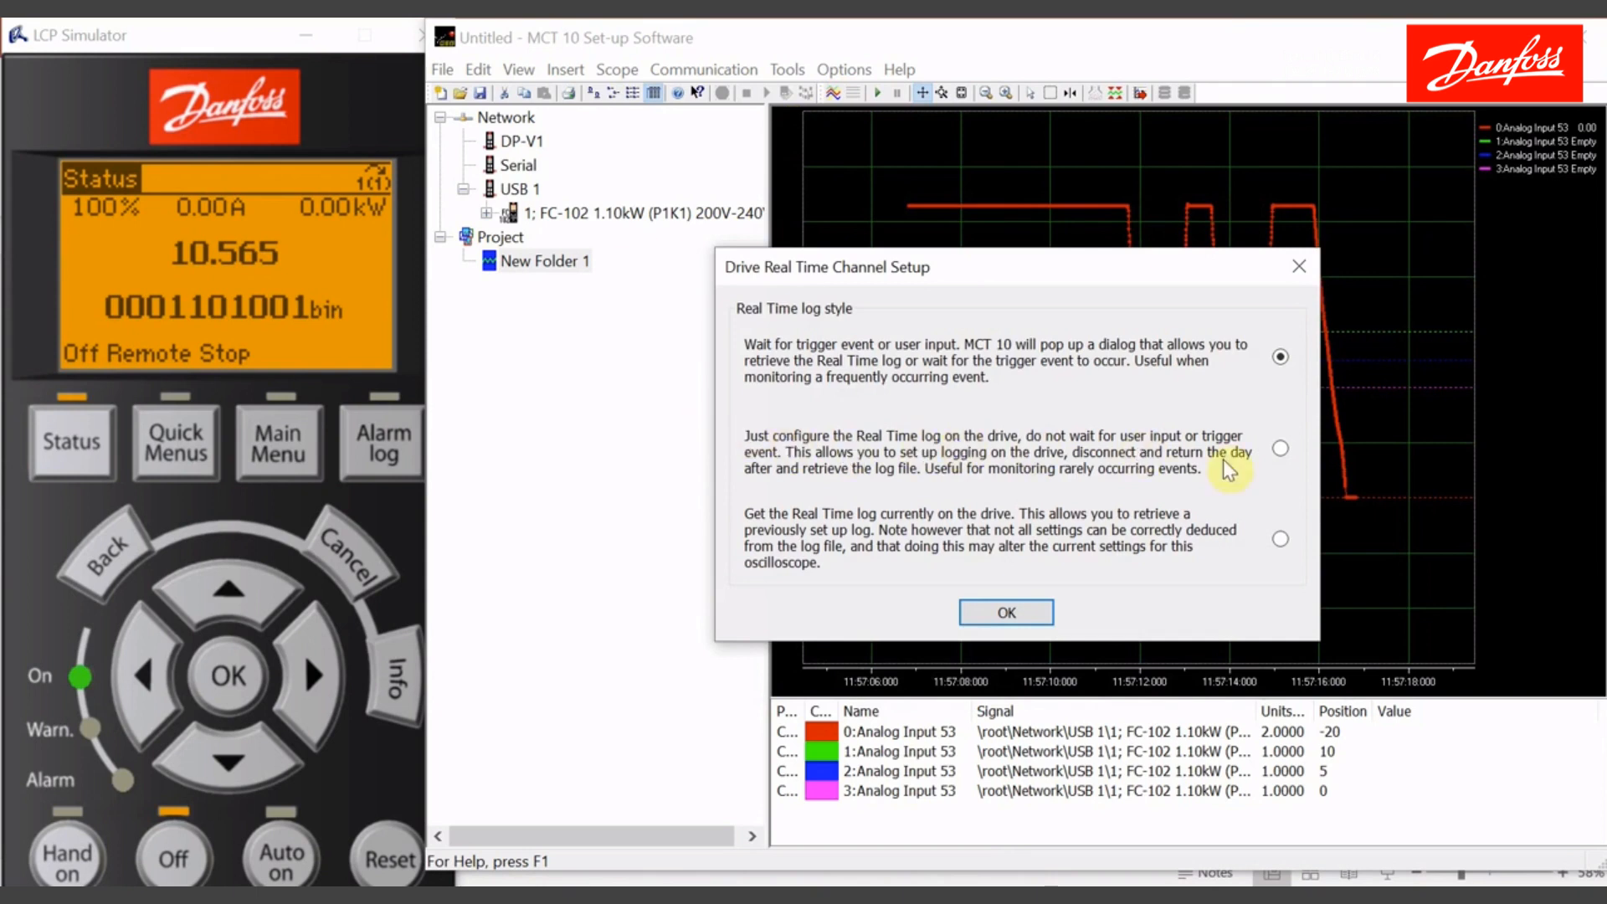
{"action": "left_click", "coordinate": [1008, 610]}
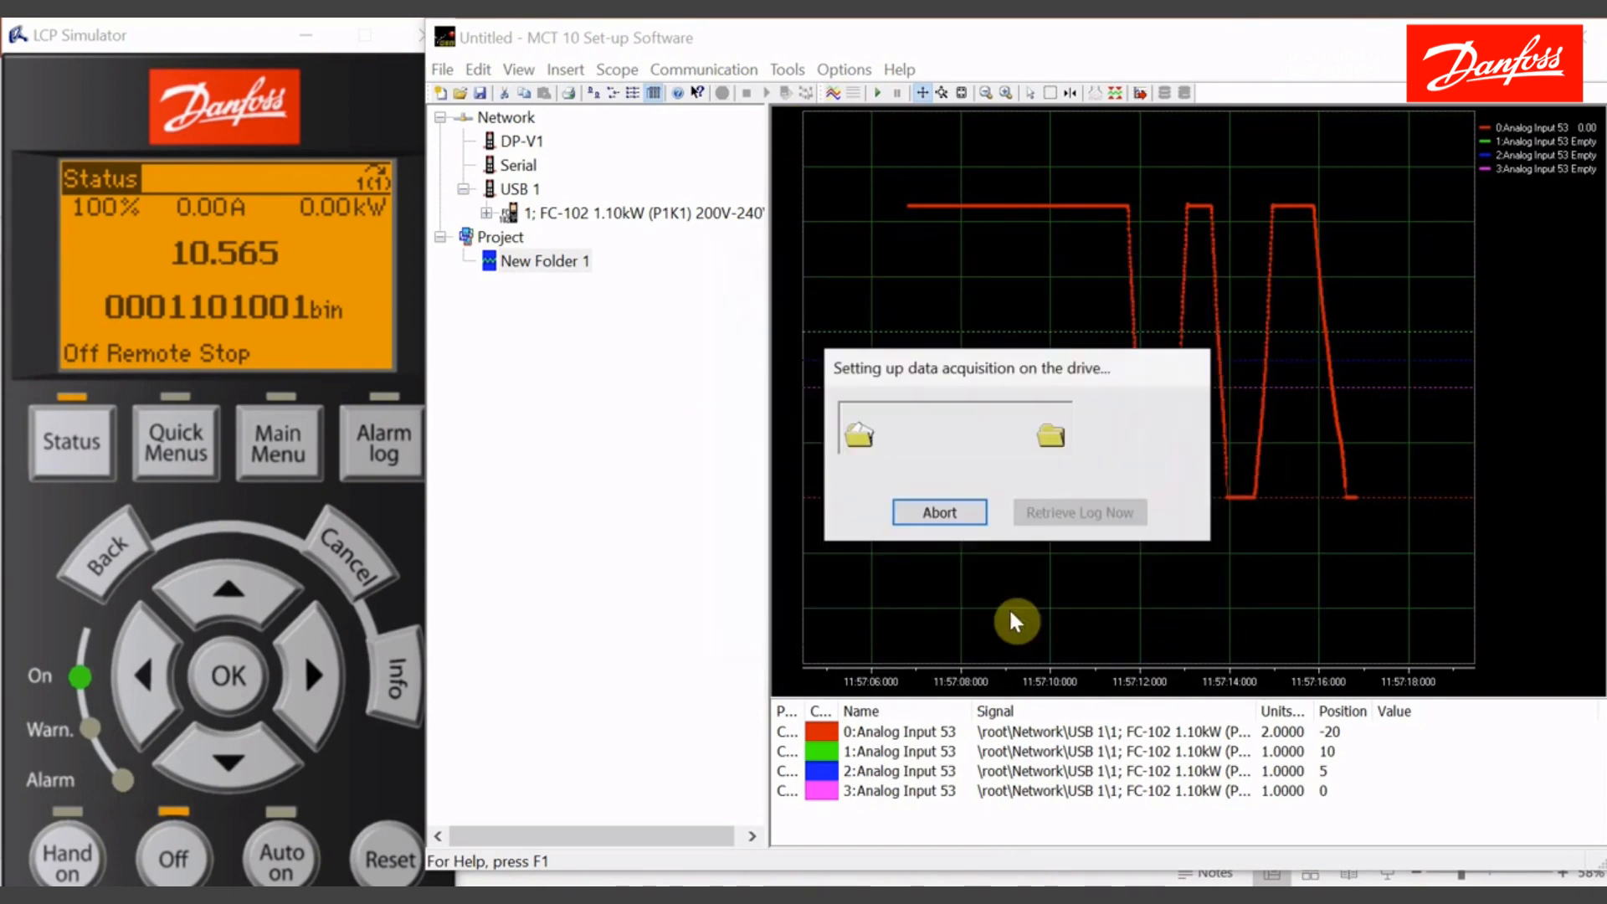
Check the logging sources, intervals and samples before trigger in the drive's 15-1* Data Log Settings, and return to the New Folder 1 scope.
{"action": "left_click", "coordinate": [487, 212]}
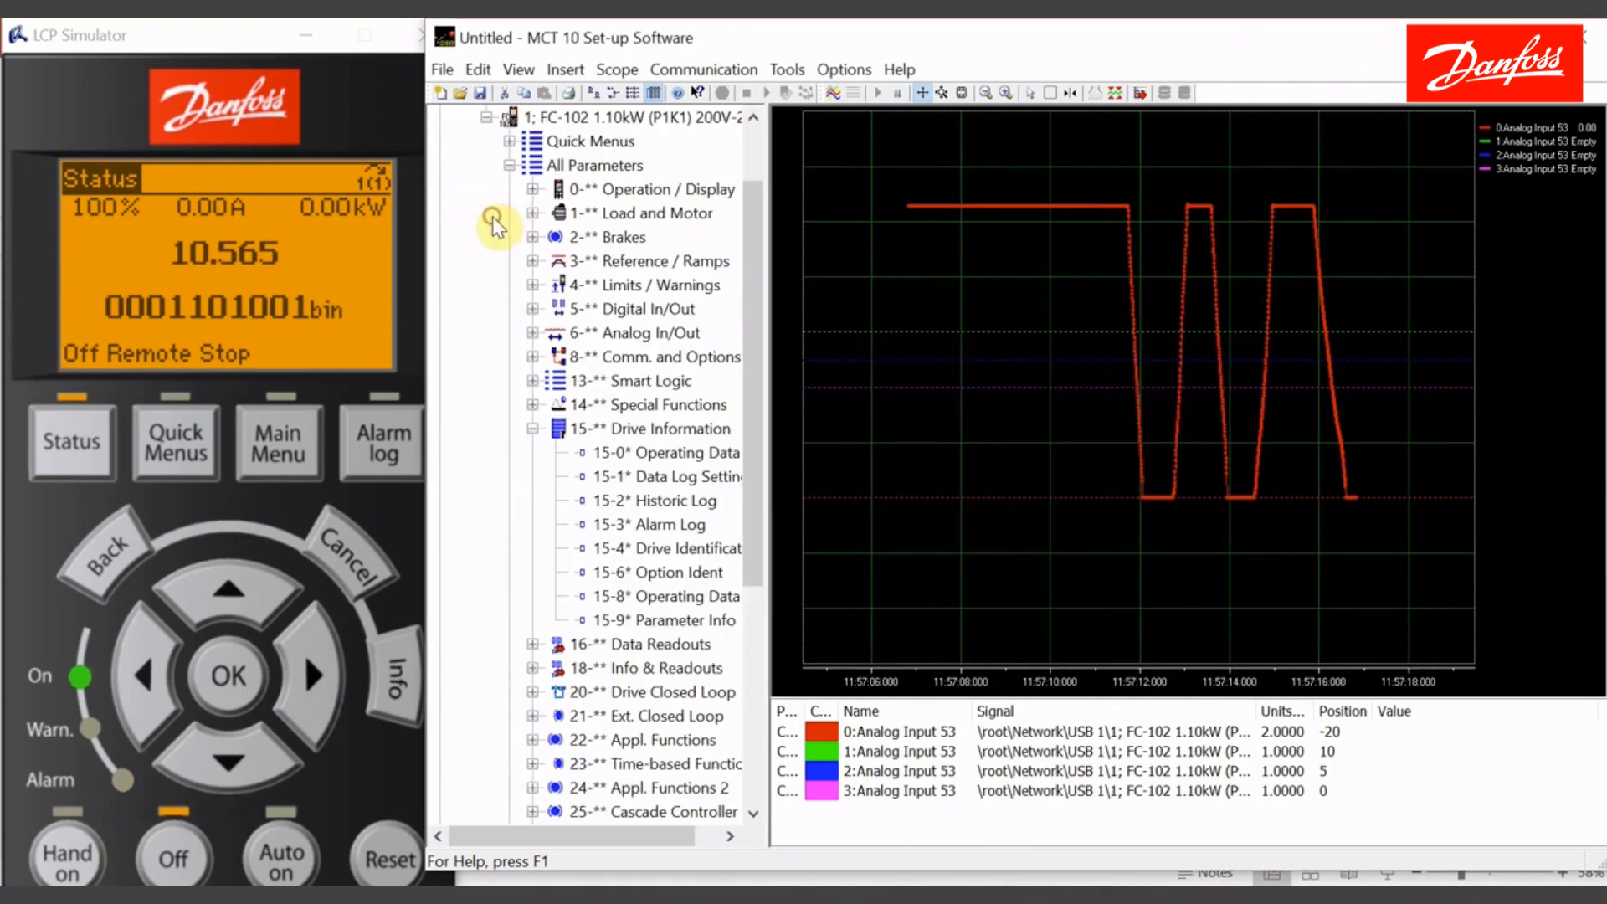
{"action": "left_click", "coordinate": [620, 476]}
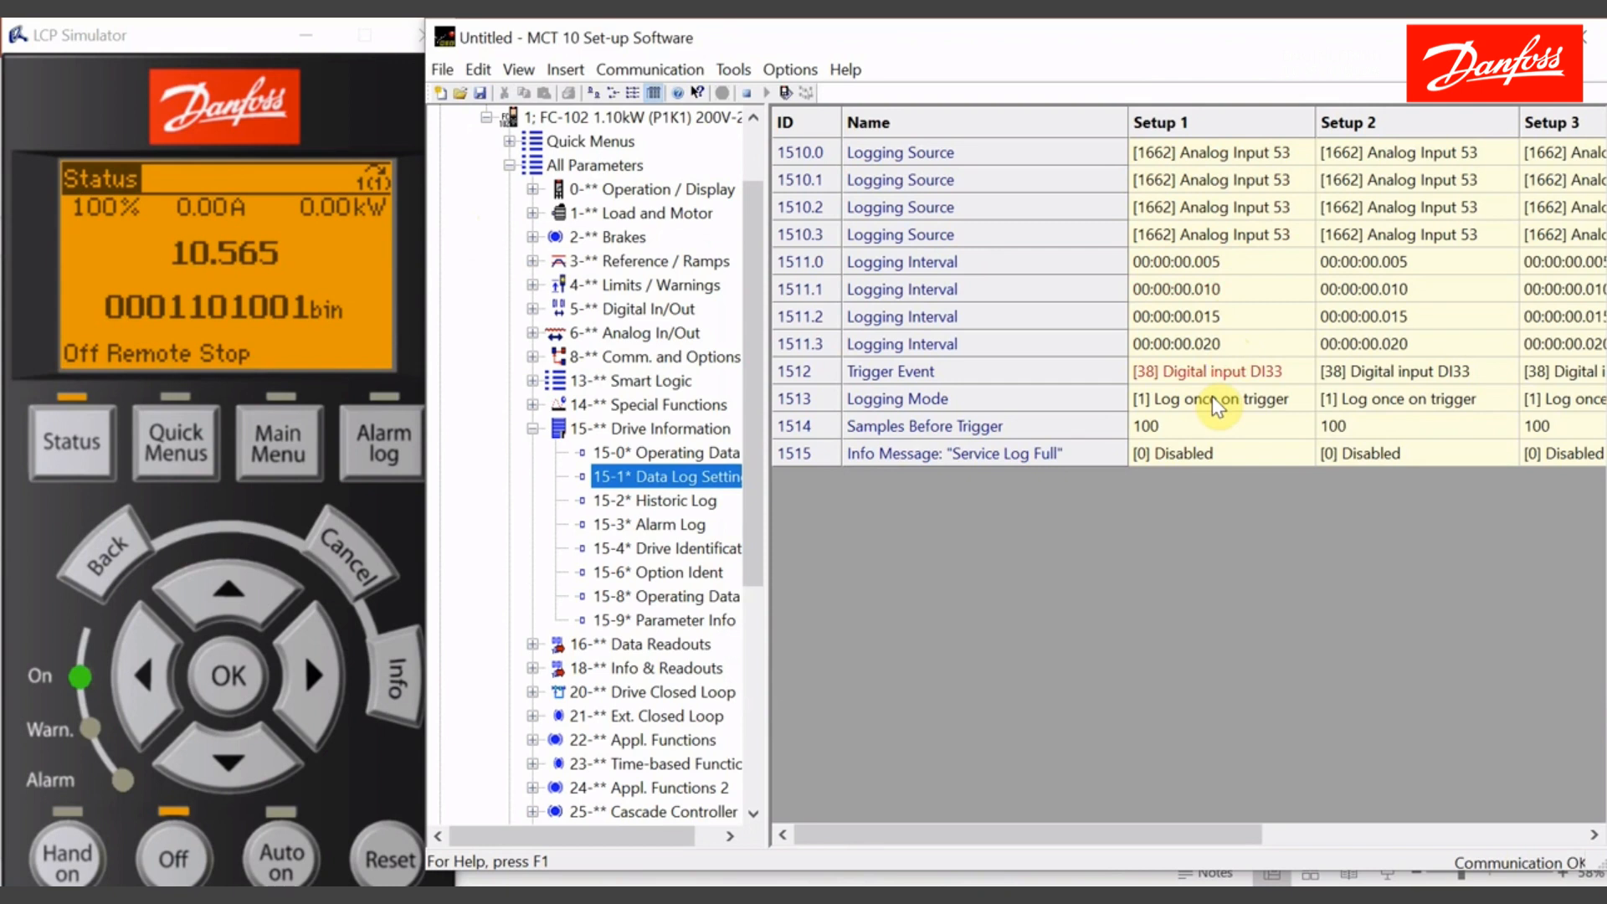
{"action": "left_click", "coordinate": [1176, 426]}
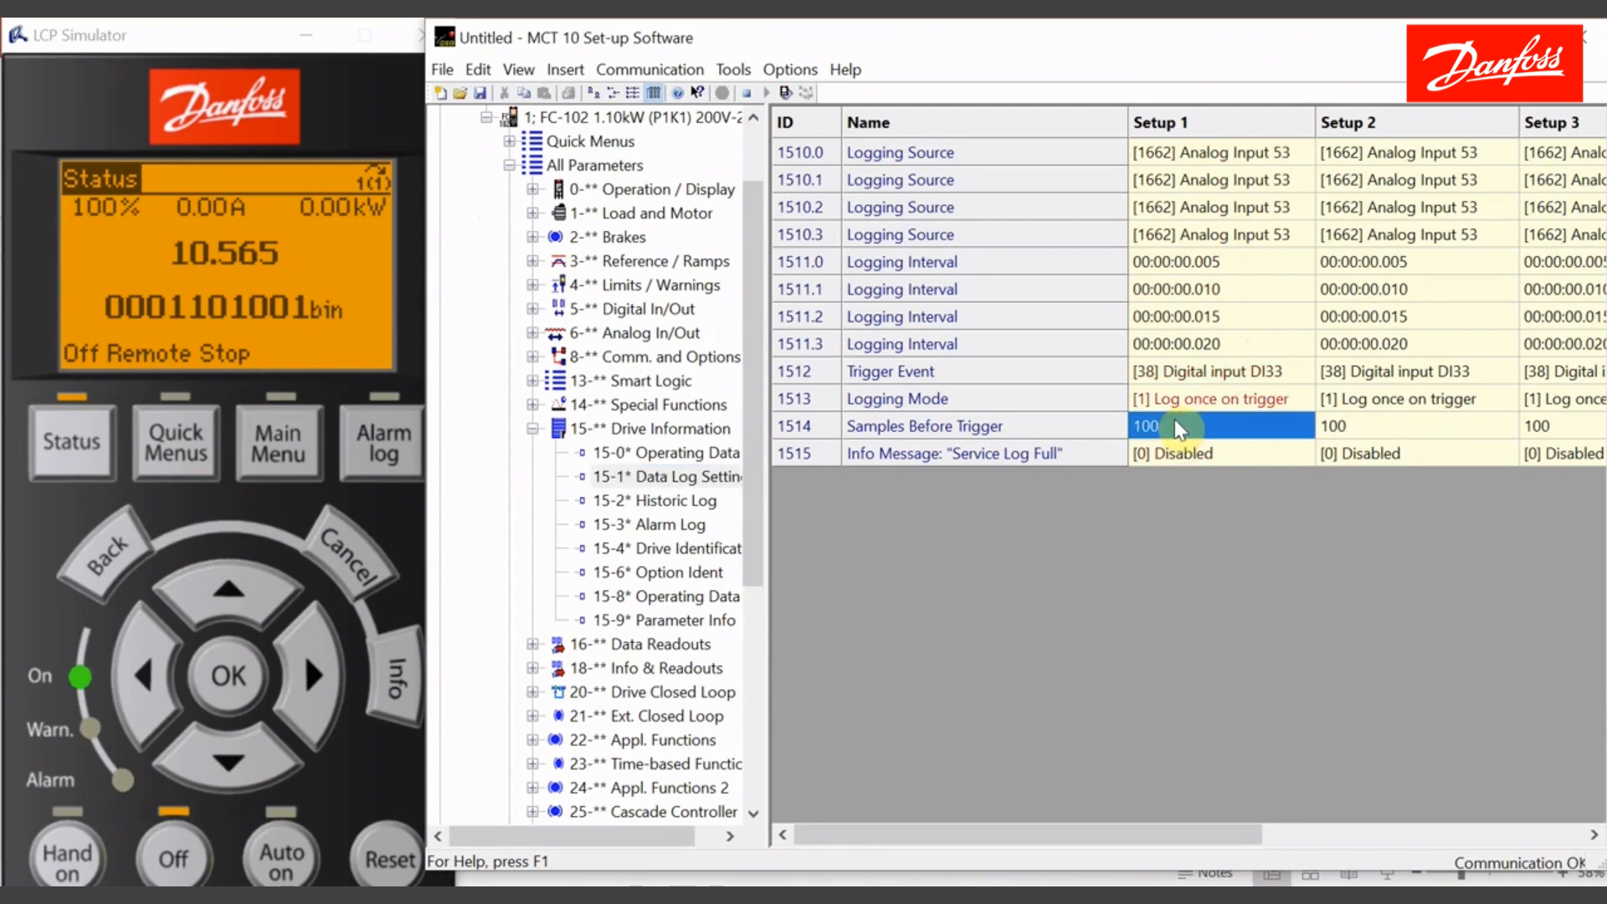
{"action": "left_click", "coordinate": [488, 118]}
{"action": "left_click", "coordinate": [525, 264]}
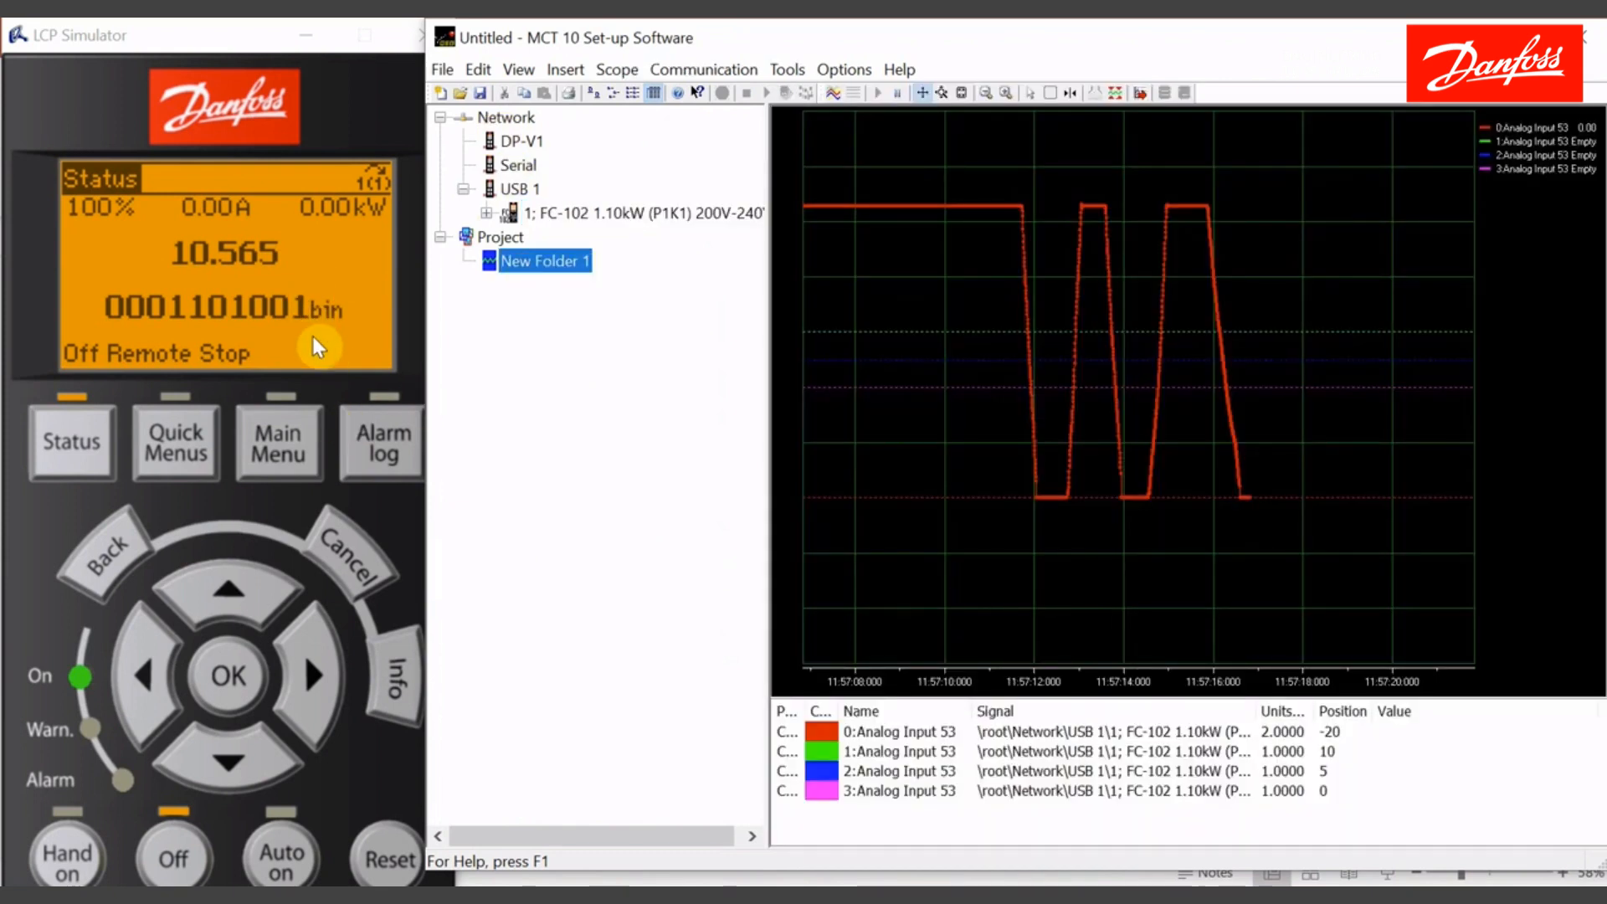
Set the scope positions of the four Analog Input 53 channels to 0, -3, -6 and -9.
{"action": "right_click", "coordinate": [1327, 543]}
{"action": "left_click", "coordinate": [1348, 545]}
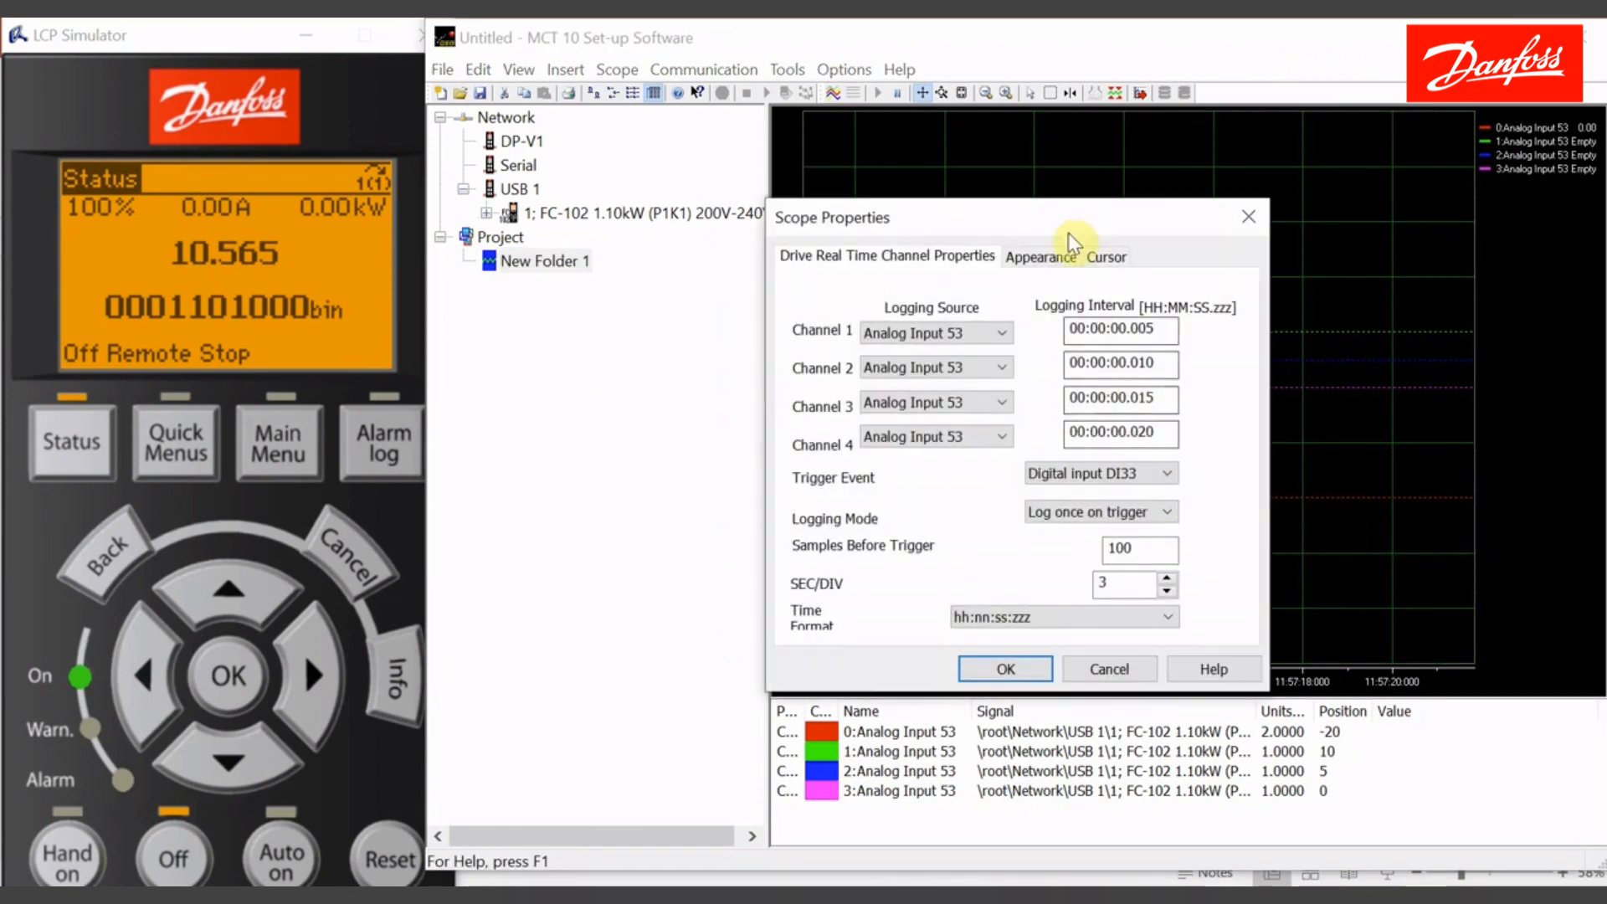
{"action": "left_click", "coordinate": [1053, 258]}
{"action": "left_click_drag", "start_coordinate": [1061, 332], "coordinate": [1023, 378]}
{"action": "type", "text": "0"}
{"action": "type", "text": "-3"}
{"action": "left_click_drag", "start_coordinate": [1051, 425], "coordinate": [1027, 425]}
{"action": "type", "text": "-6"}
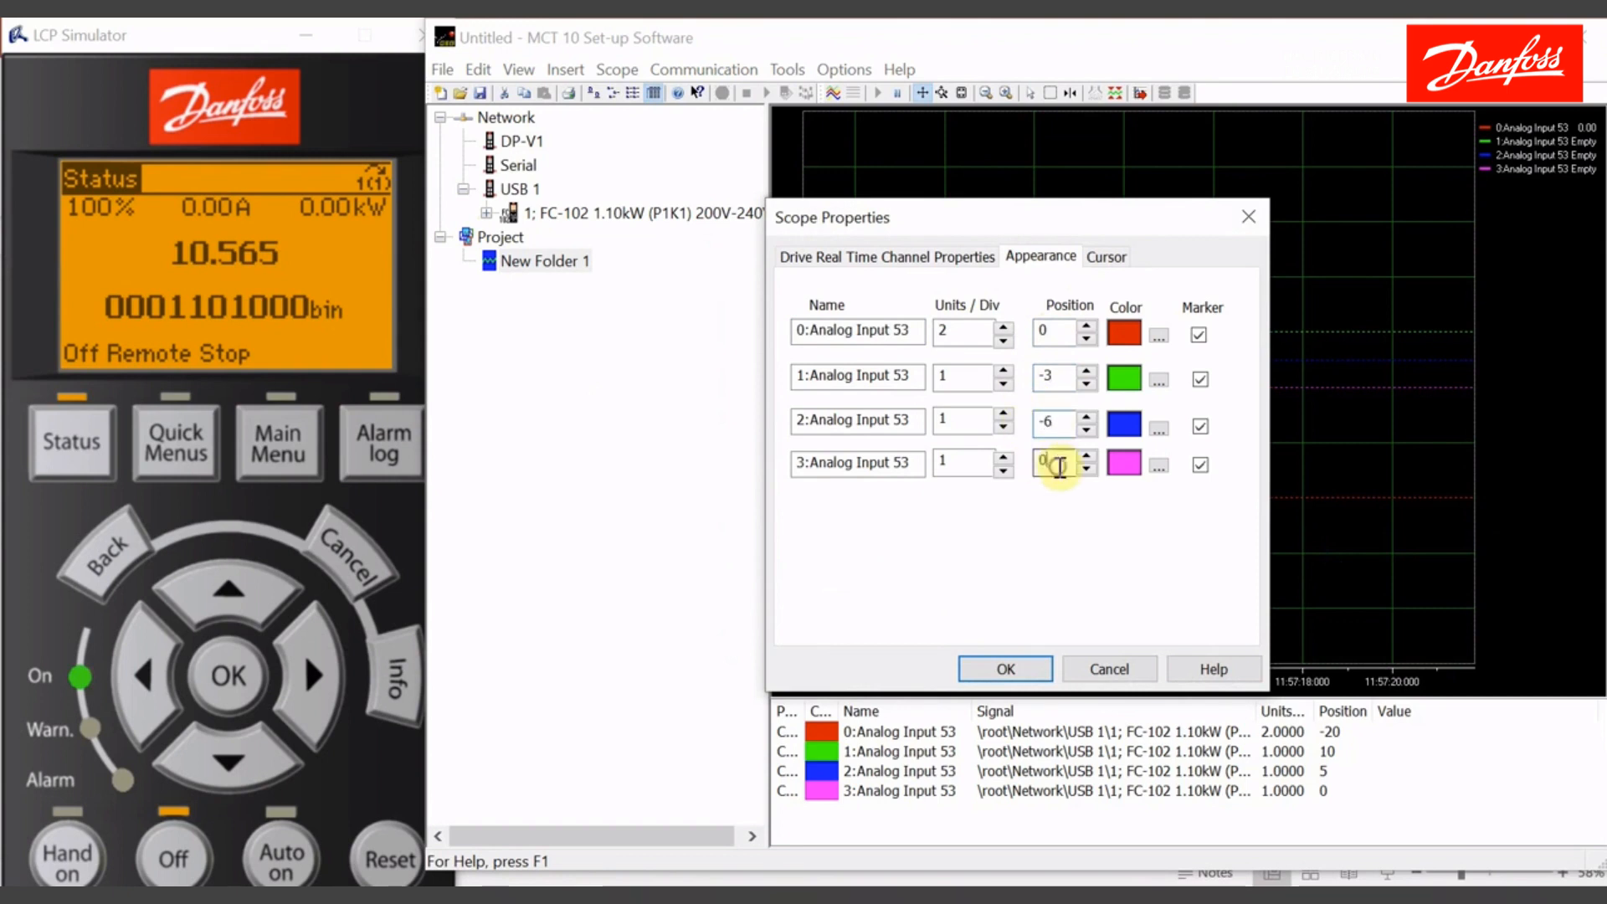
{"action": "left_click_drag", "start_coordinate": [1053, 462], "coordinate": [1018, 467]}
{"action": "type", "text": "-9"}
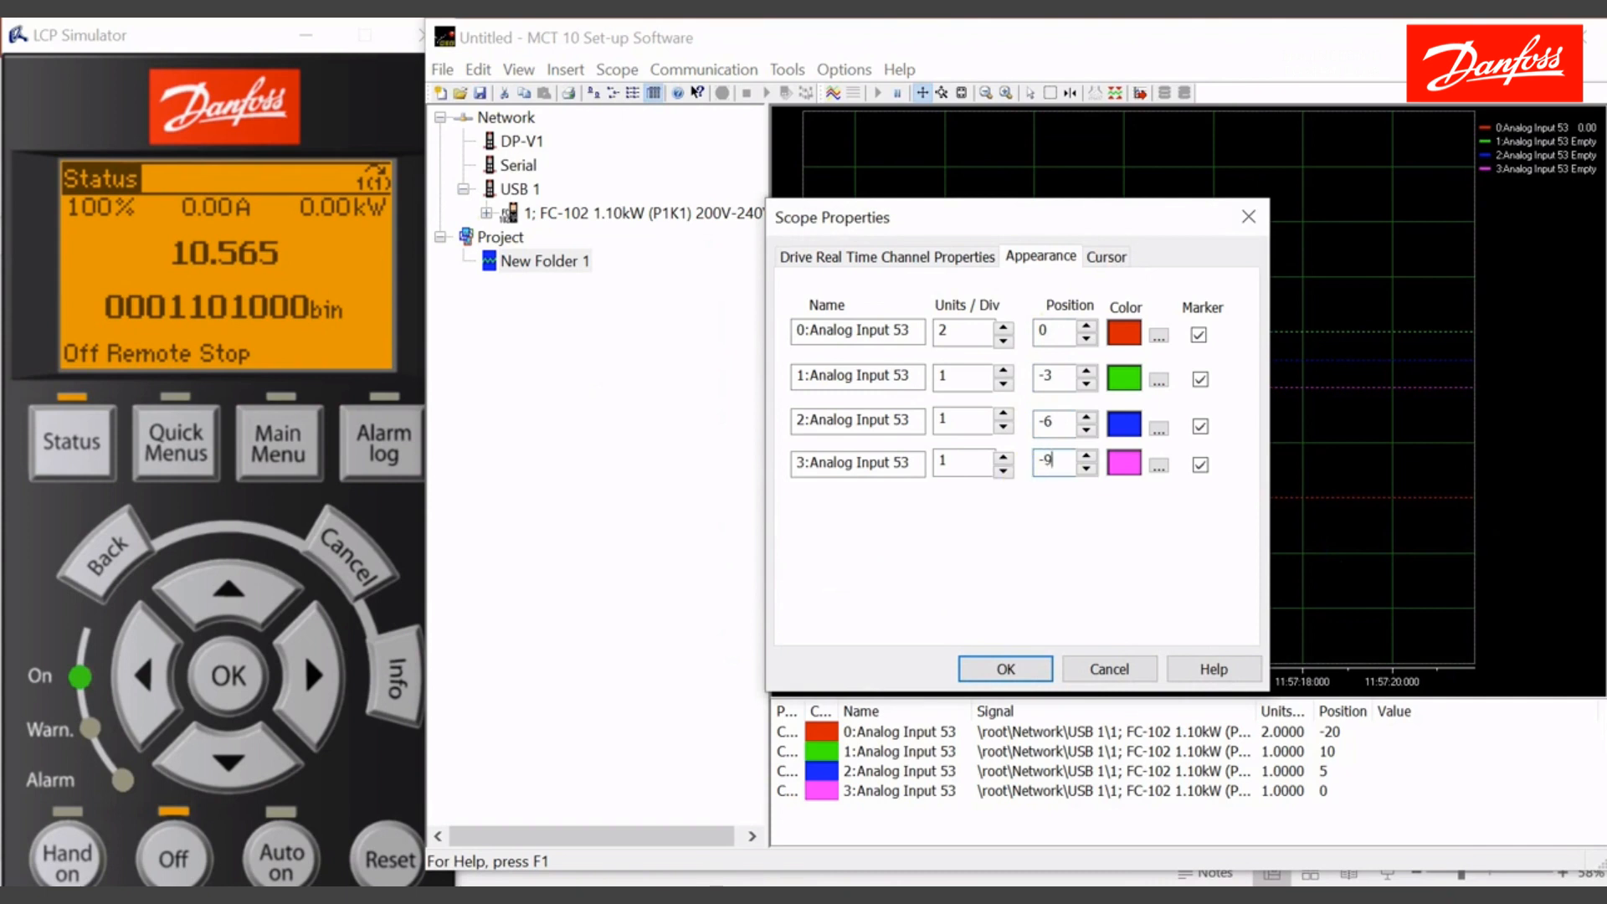
Set the units per division of channels 1, 2 and 3 to 2 and apply the appearance settings.
{"action": "left_click_drag", "start_coordinate": [968, 378], "coordinate": [921, 460]}
{"action": "type", "text": "22"}
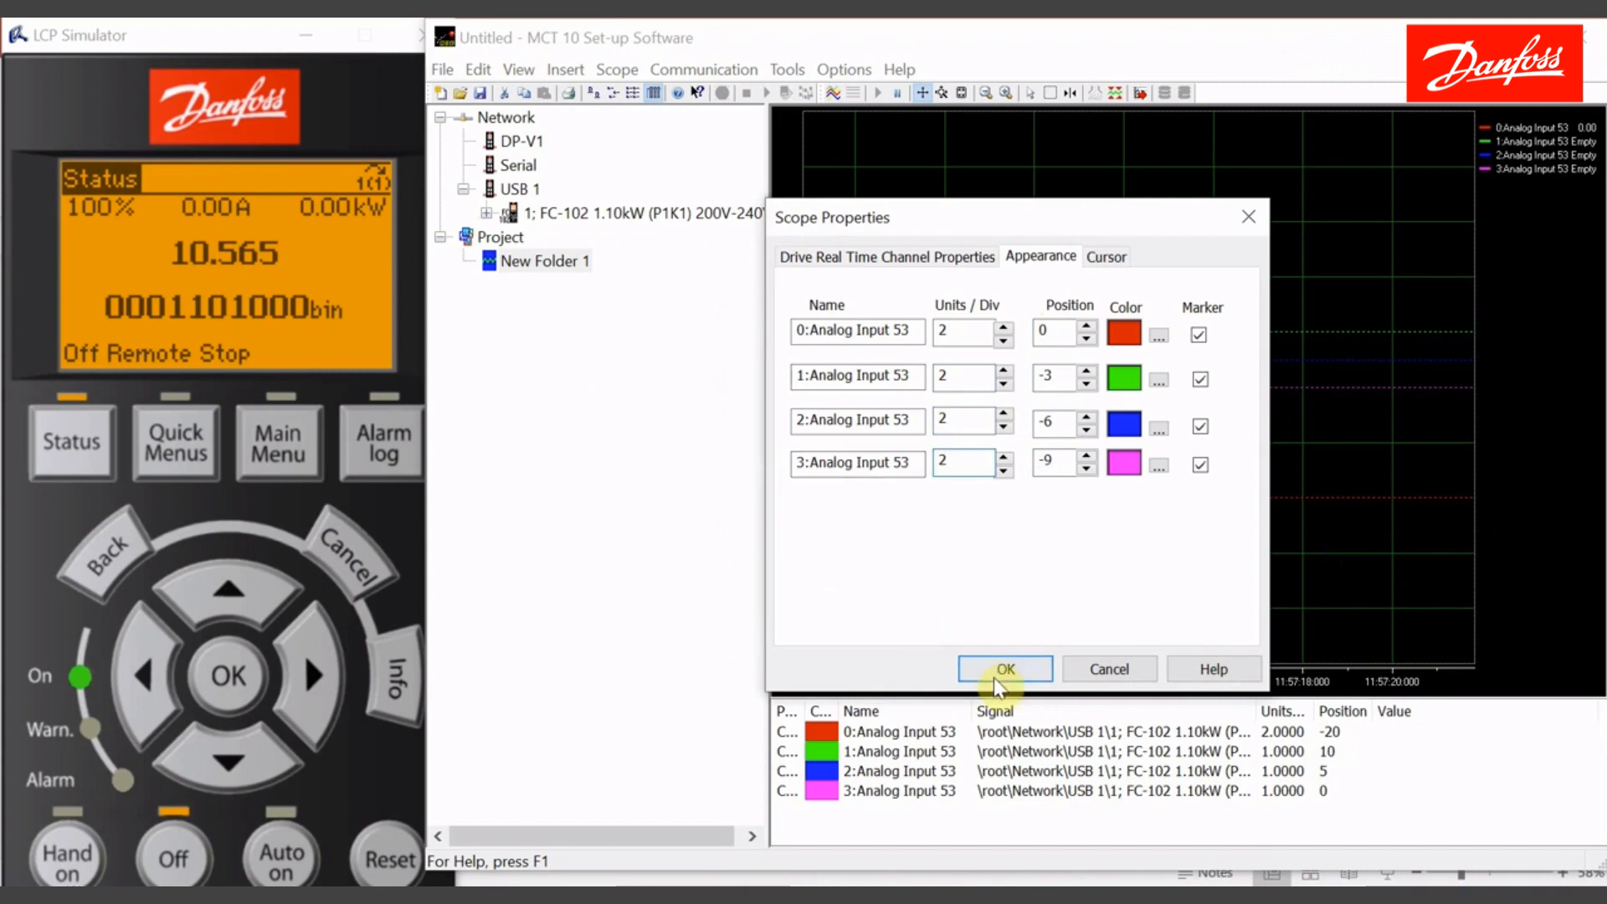
{"action": "left_click", "coordinate": [997, 671]}
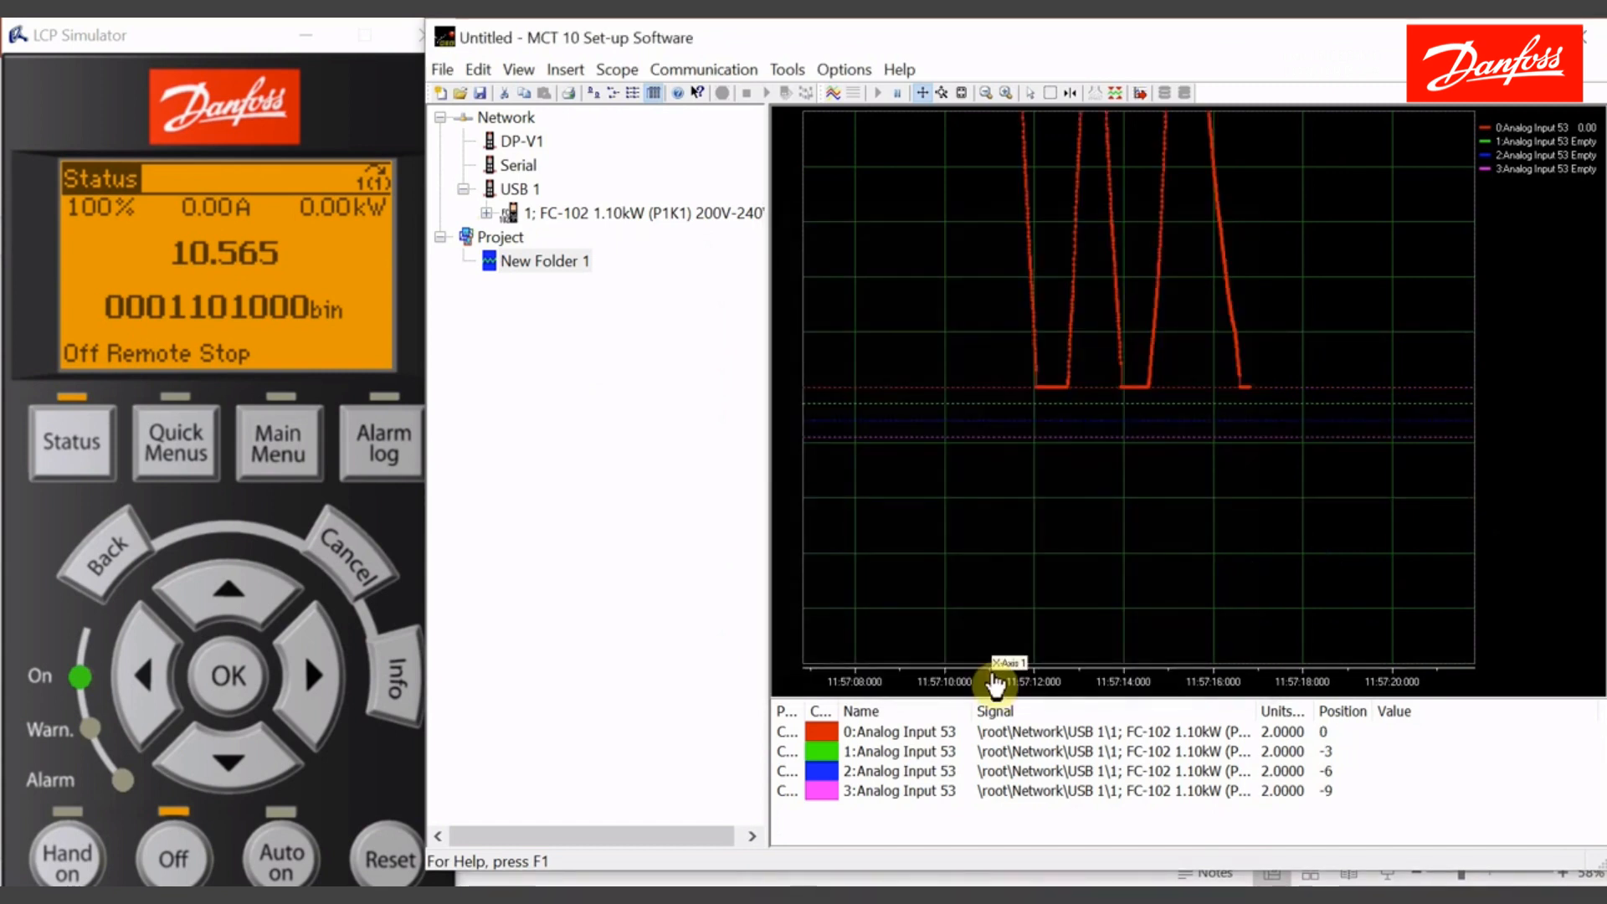
Record a four-channel real-time log using the style that waits for a trigger event or user input.
{"action": "left_click_drag", "start_coordinate": [876, 162], "coordinate": [886, 305]}
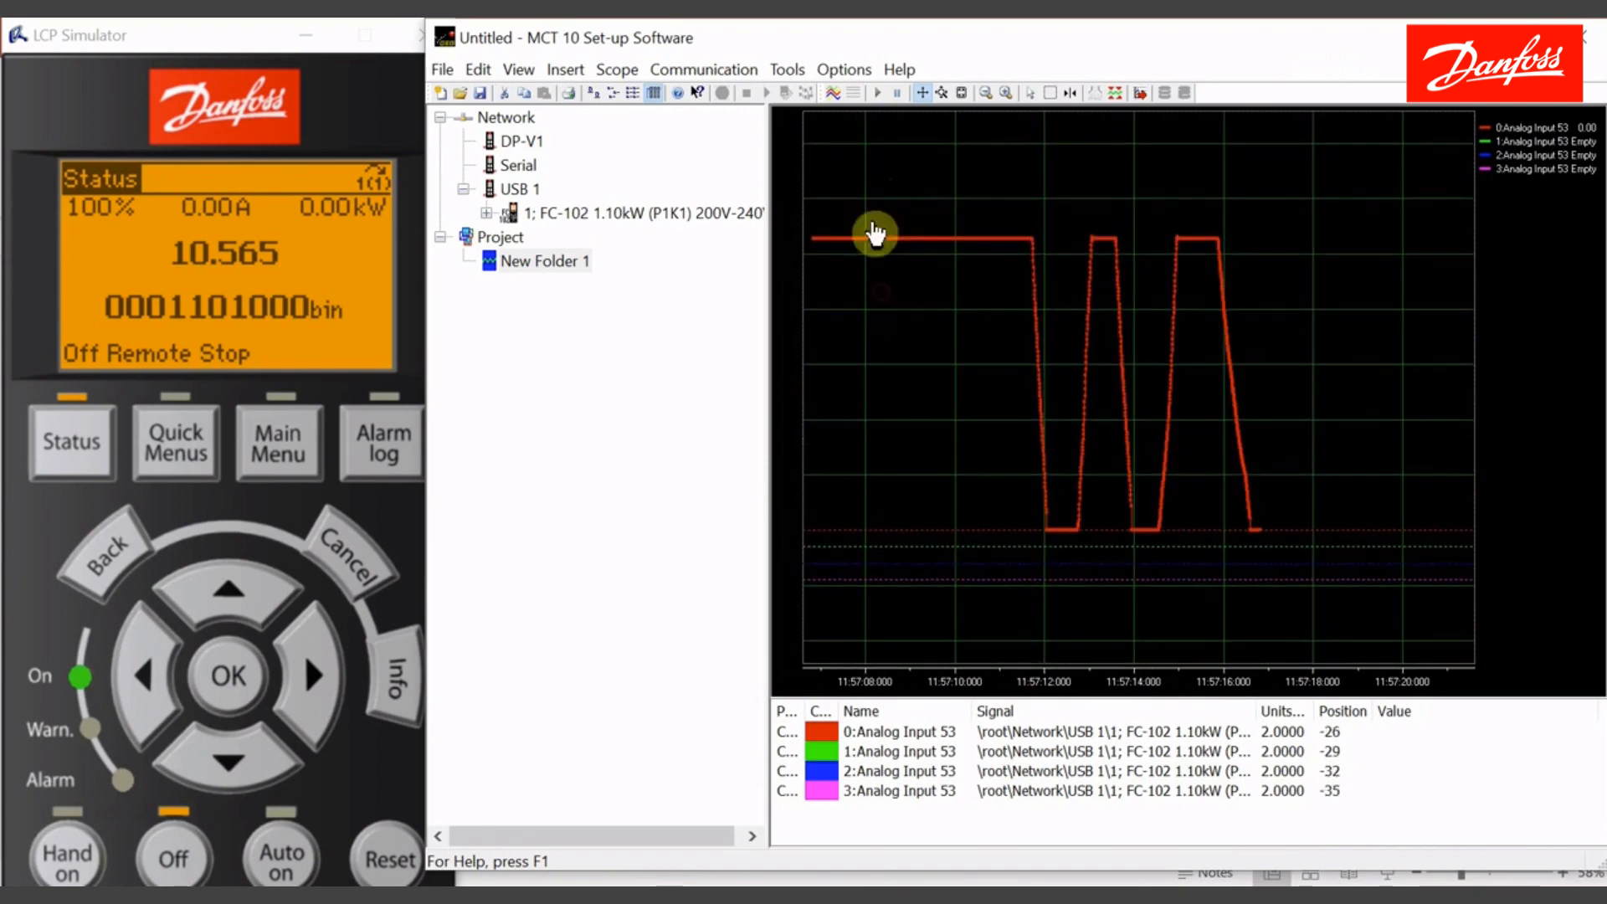
{"action": "left_click", "coordinate": [833, 94]}
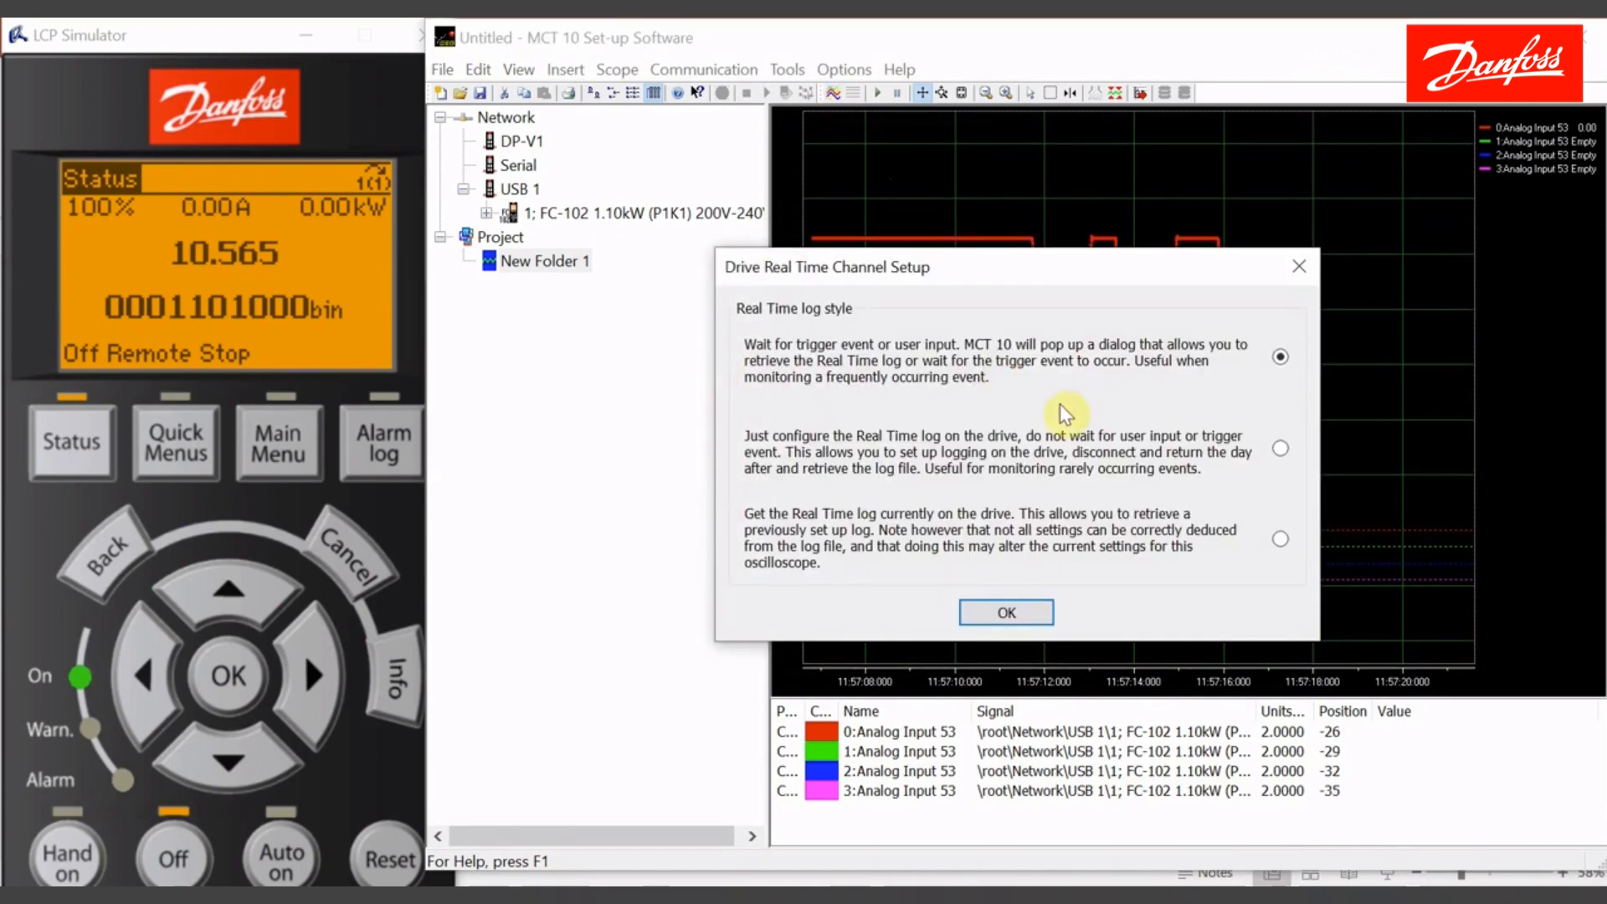
{"action": "left_click", "coordinate": [1020, 611]}
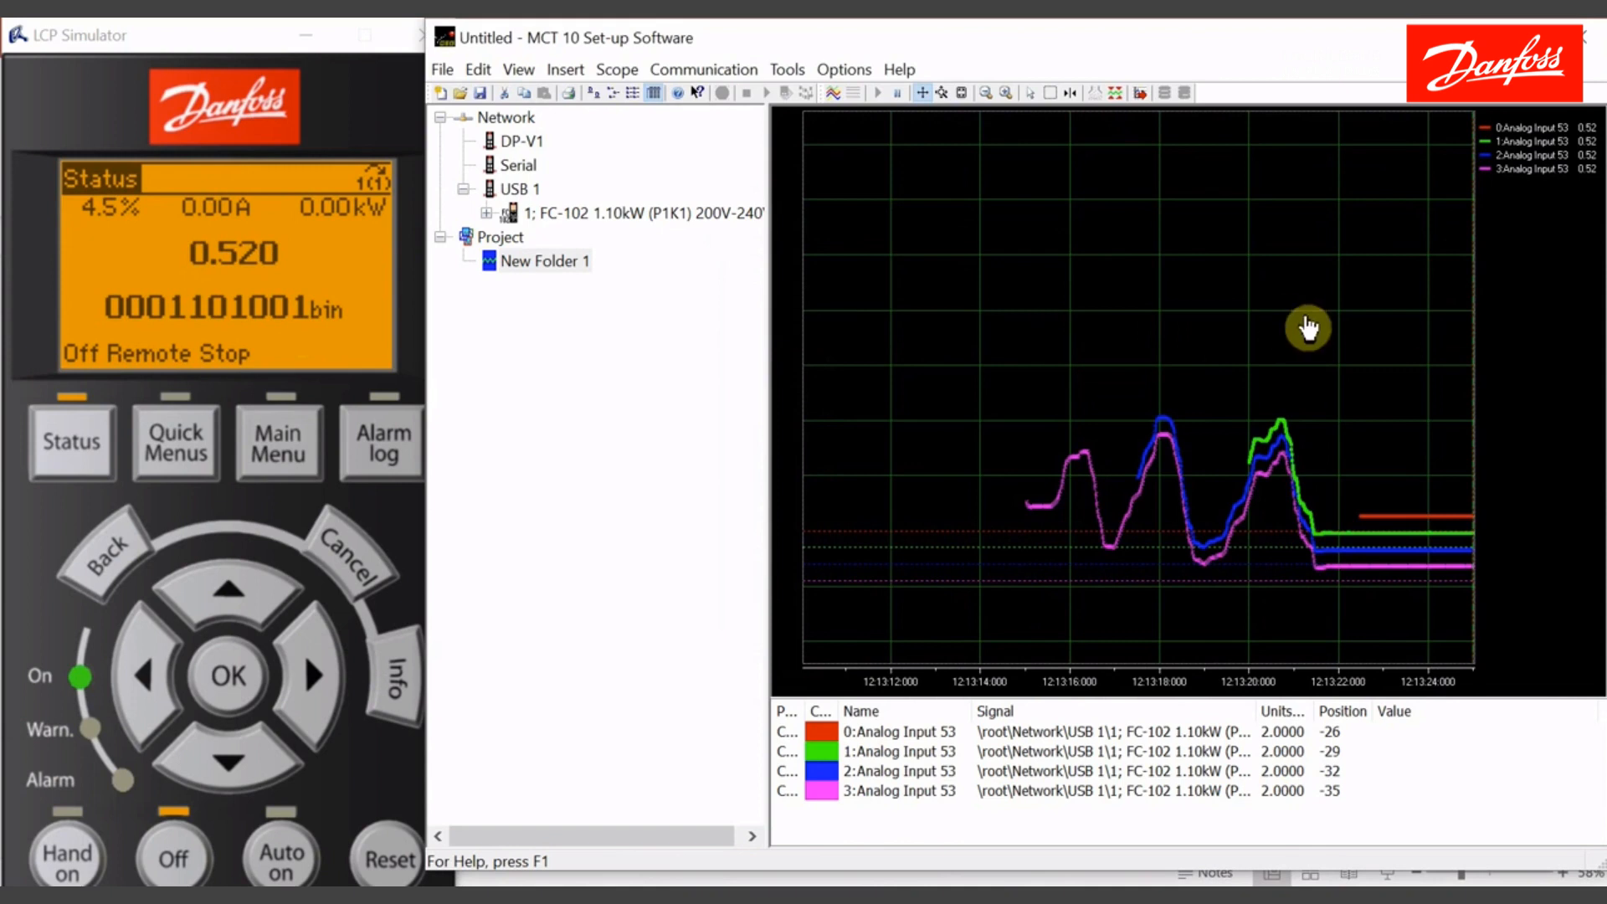
Measure the duration of the red channel 0 trace with the scope's time cursors.
{"action": "left_click_drag", "start_coordinate": [1309, 330], "coordinate": [1152, 258]}
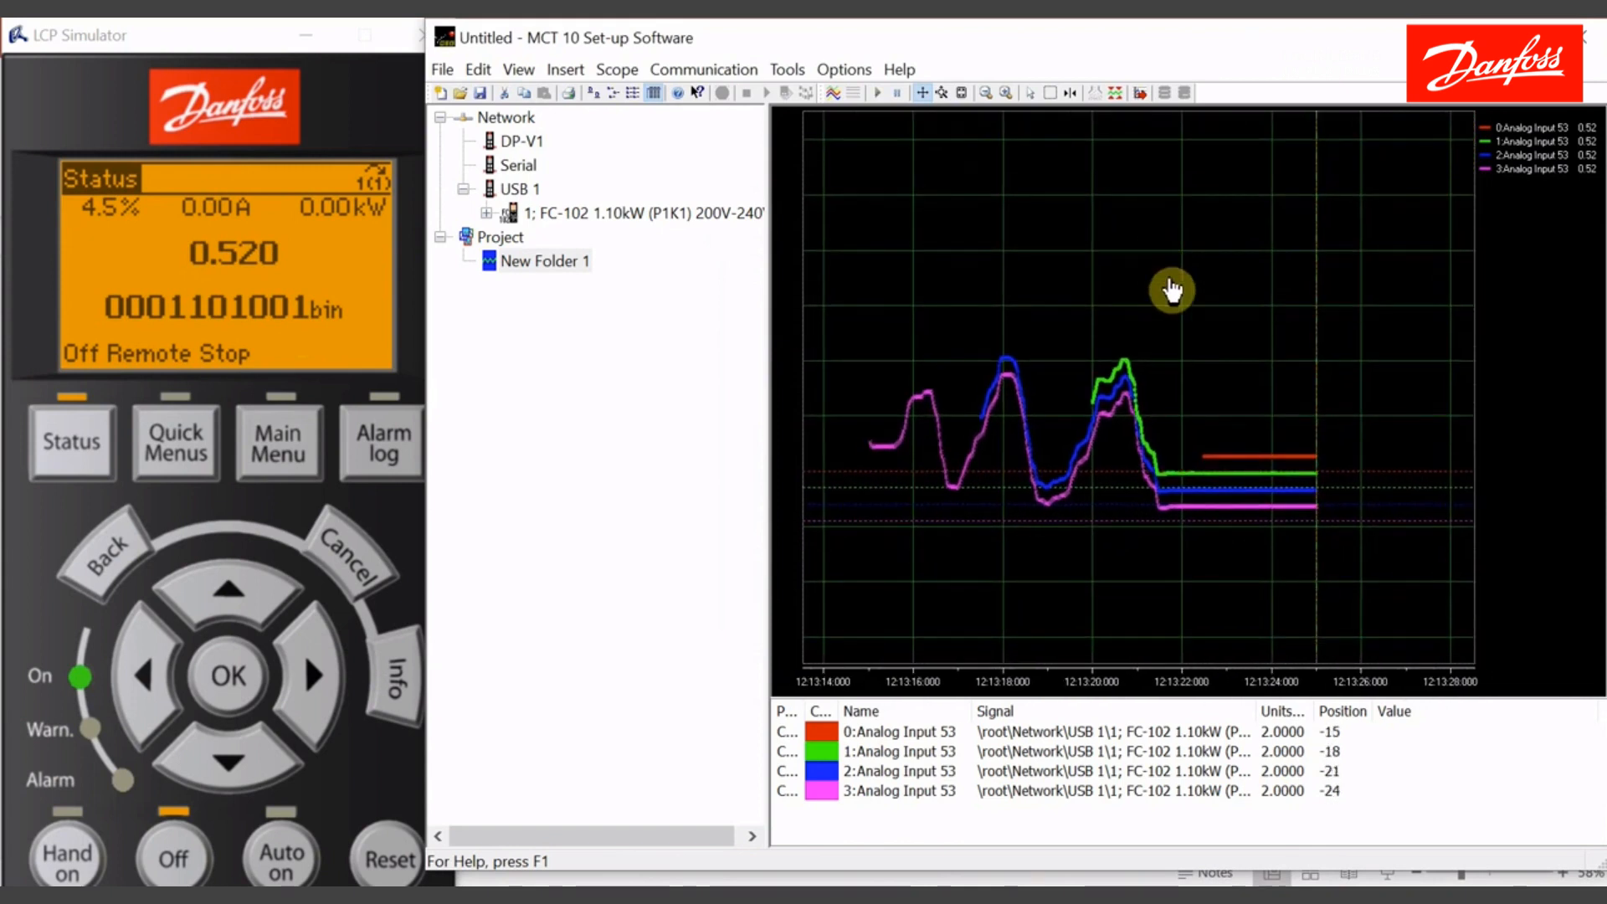
{"action": "left_click", "coordinate": [1071, 92]}
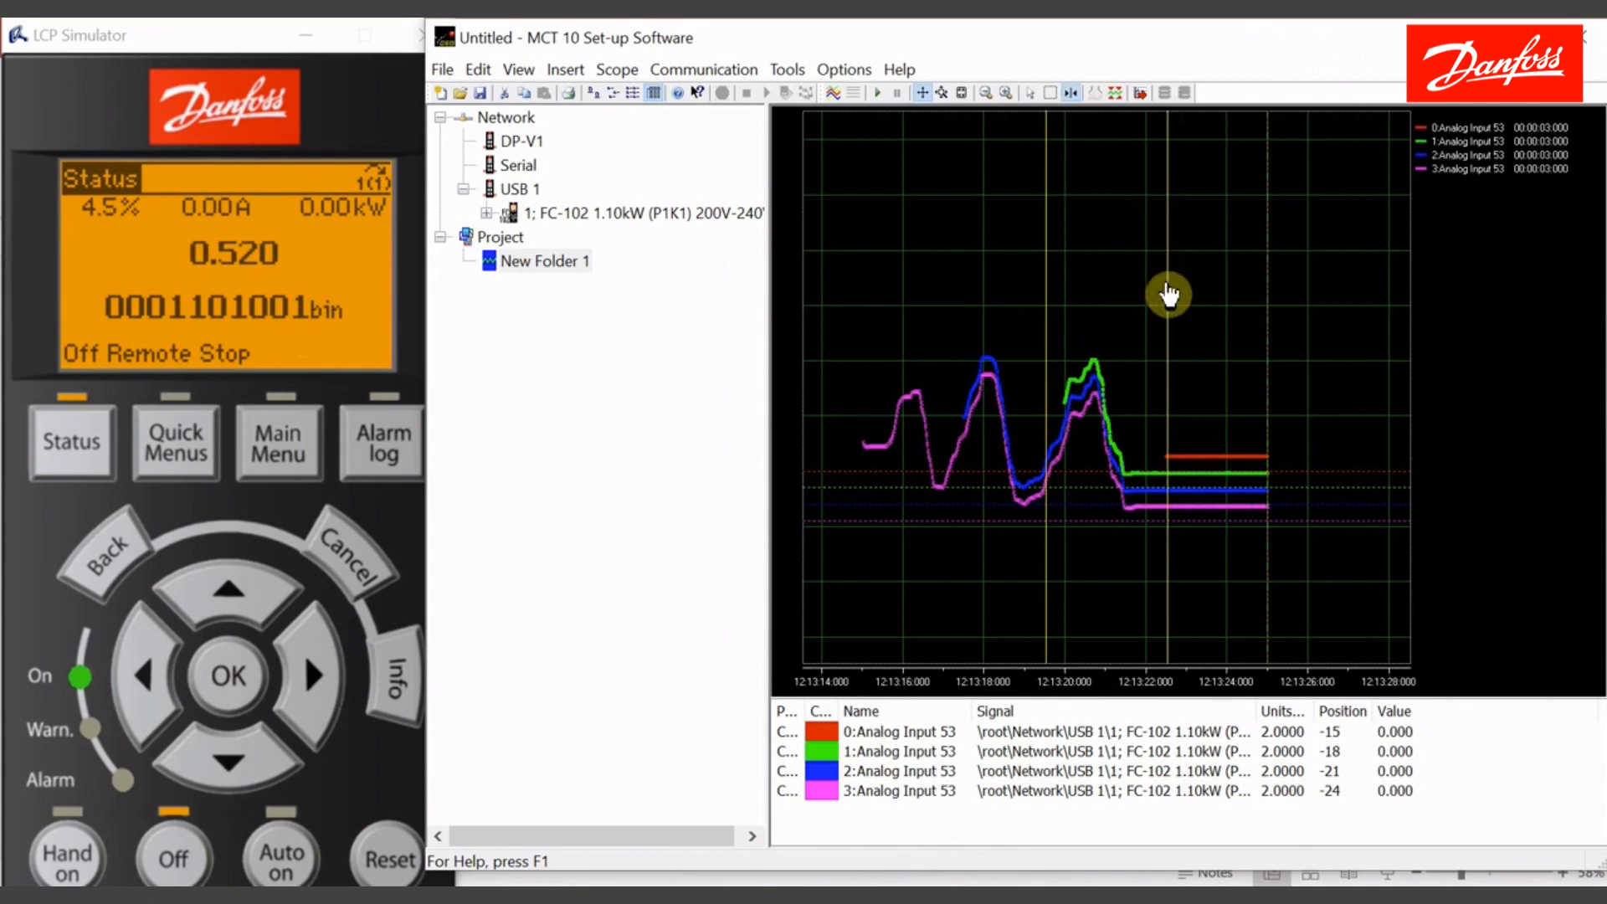
{"action": "left_click_drag", "start_coordinate": [1169, 287], "coordinate": [1276, 336]}
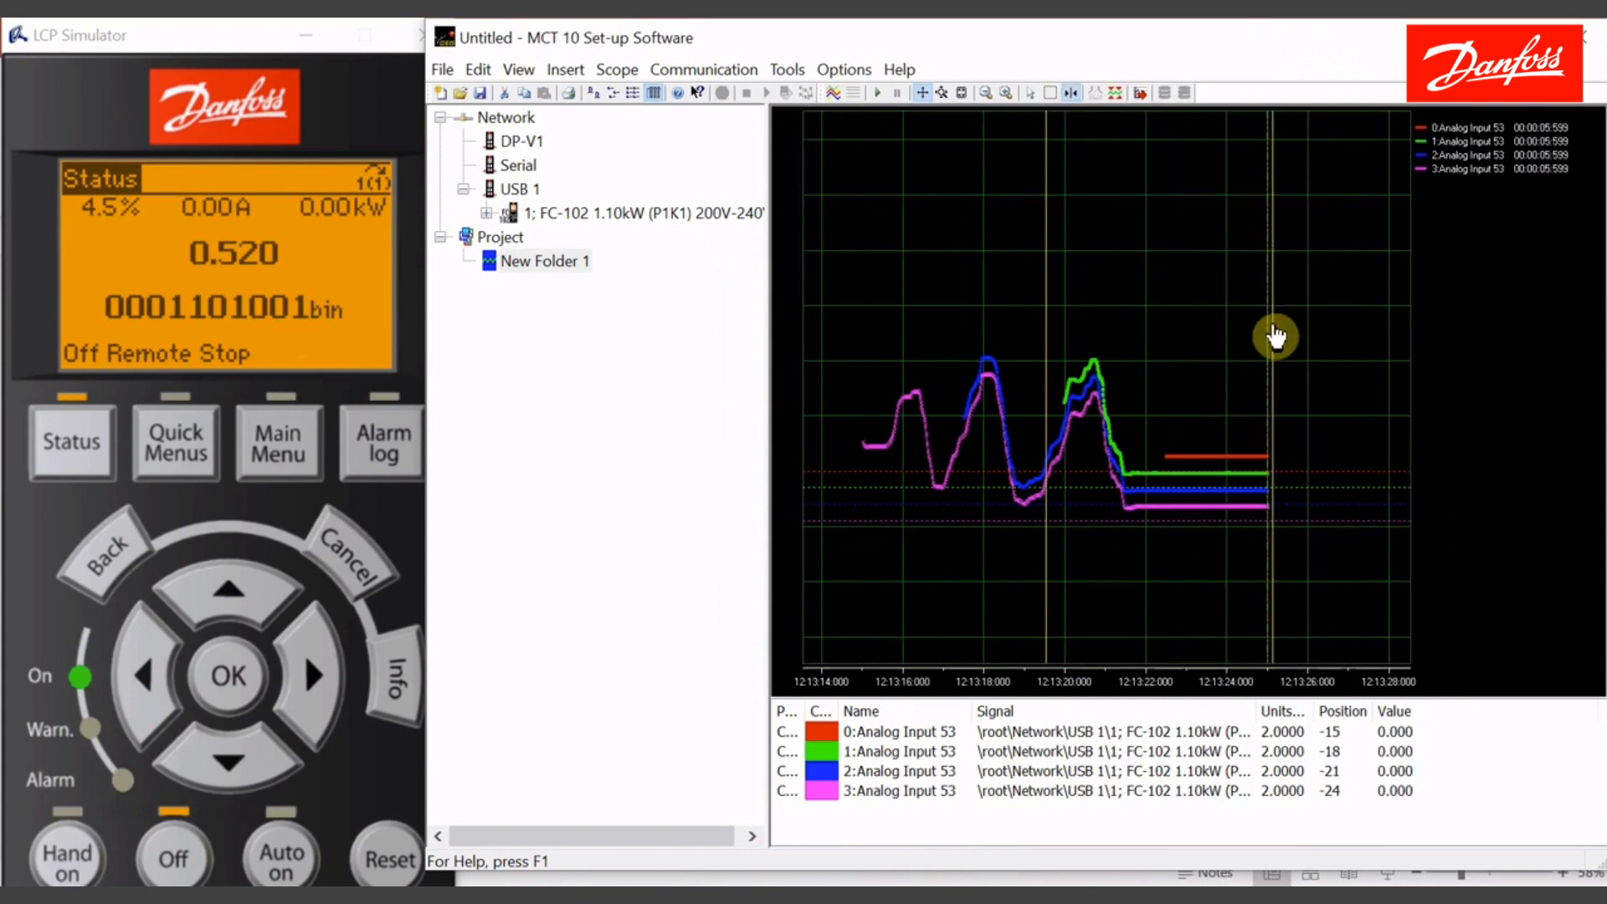
{"action": "left_click_drag", "start_coordinate": [1050, 298], "coordinate": [1170, 358]}
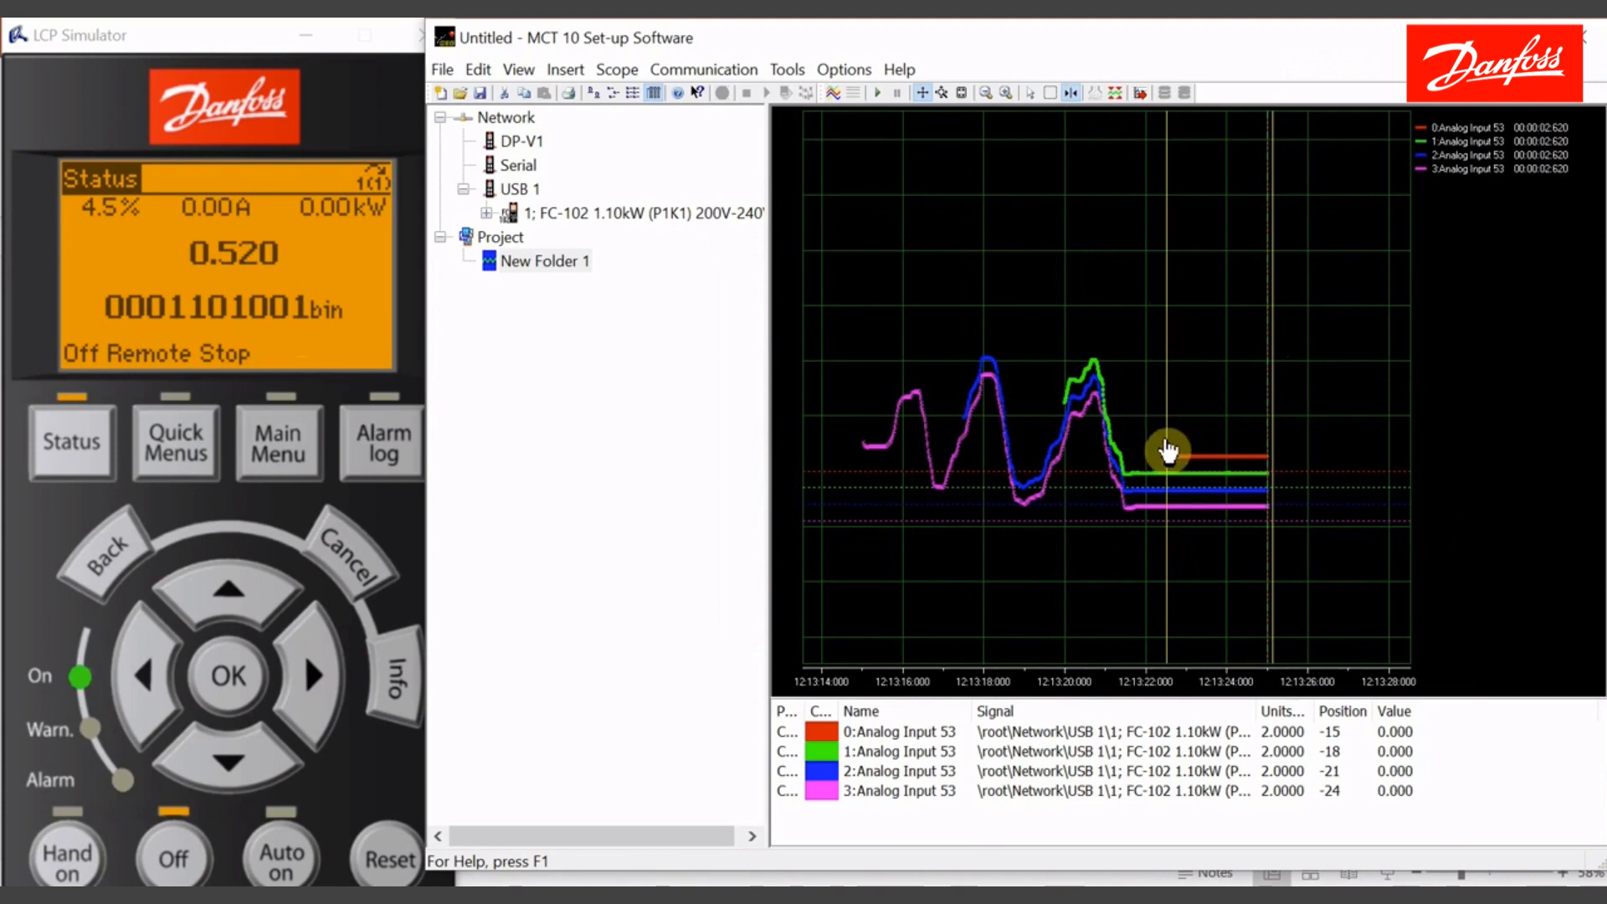
Measure the durations of the green, blue and magenta traces by moving the time cursors to their starts and common end.
{"action": "left_click_drag", "start_coordinate": [1171, 446], "coordinate": [1072, 437]}
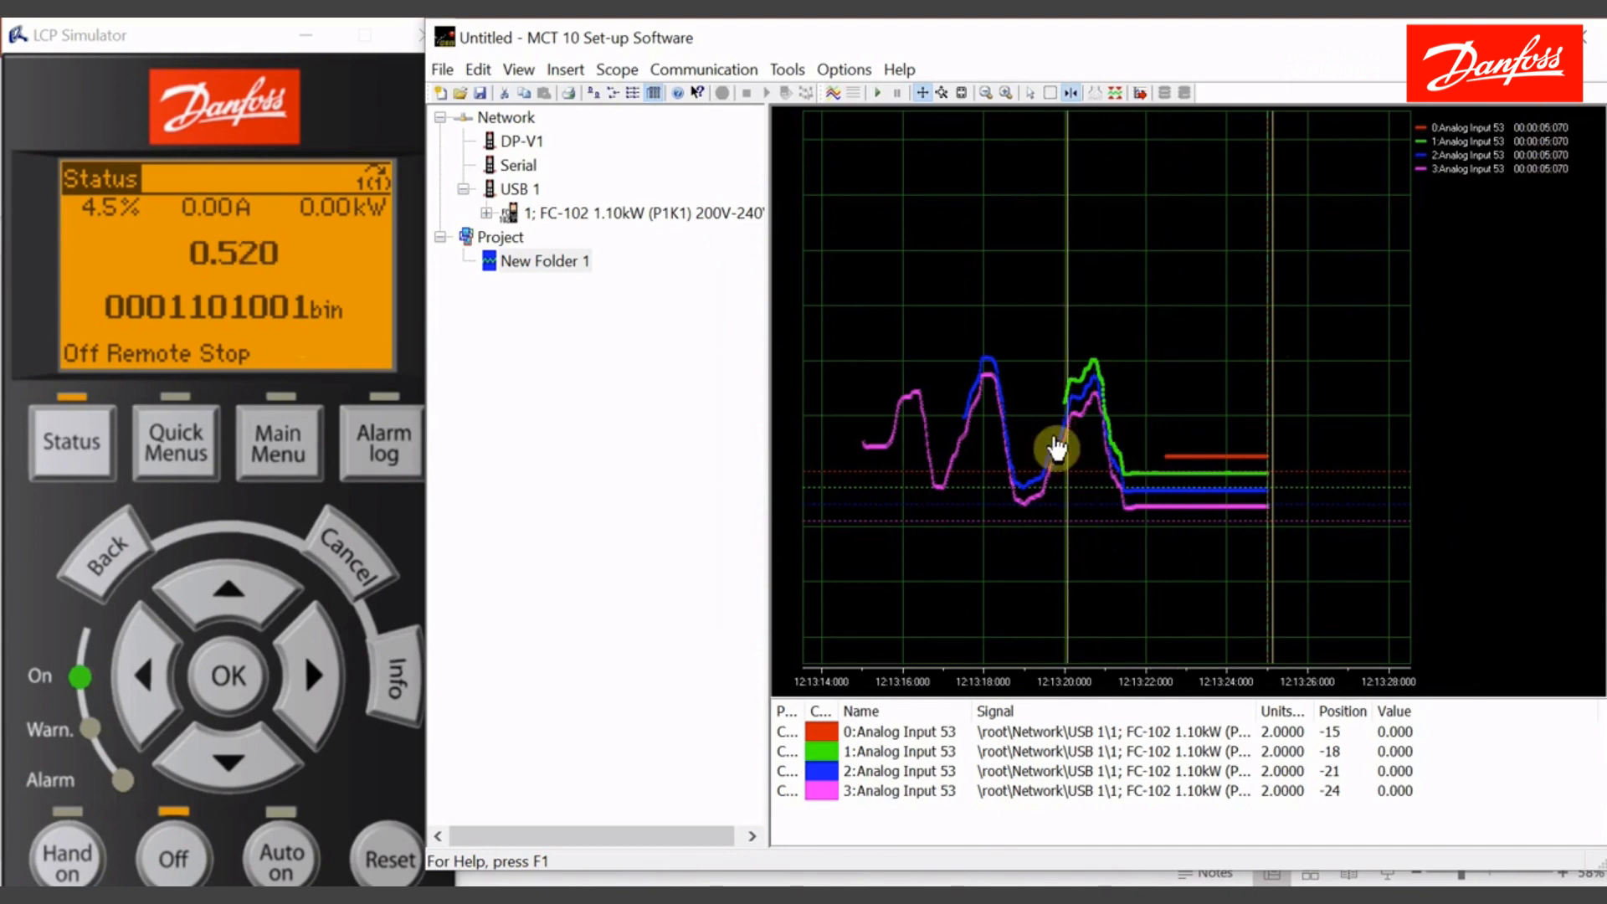
{"action": "left_click_drag", "start_coordinate": [1065, 467], "coordinate": [965, 465]}
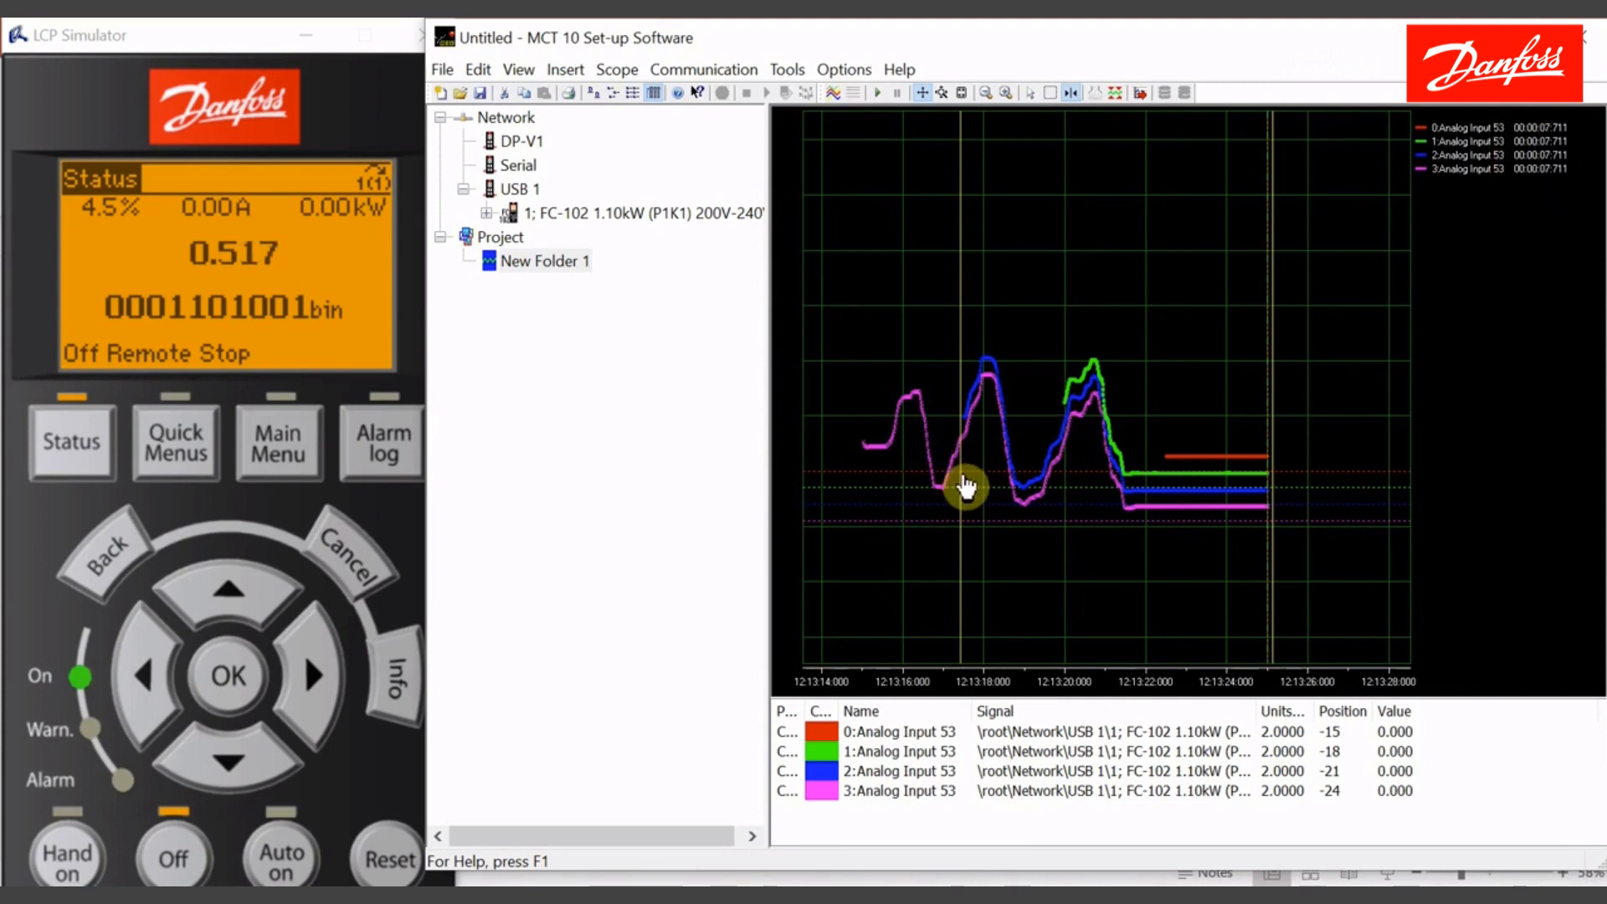
{"action": "left_click_drag", "start_coordinate": [964, 482], "coordinate": [868, 461]}
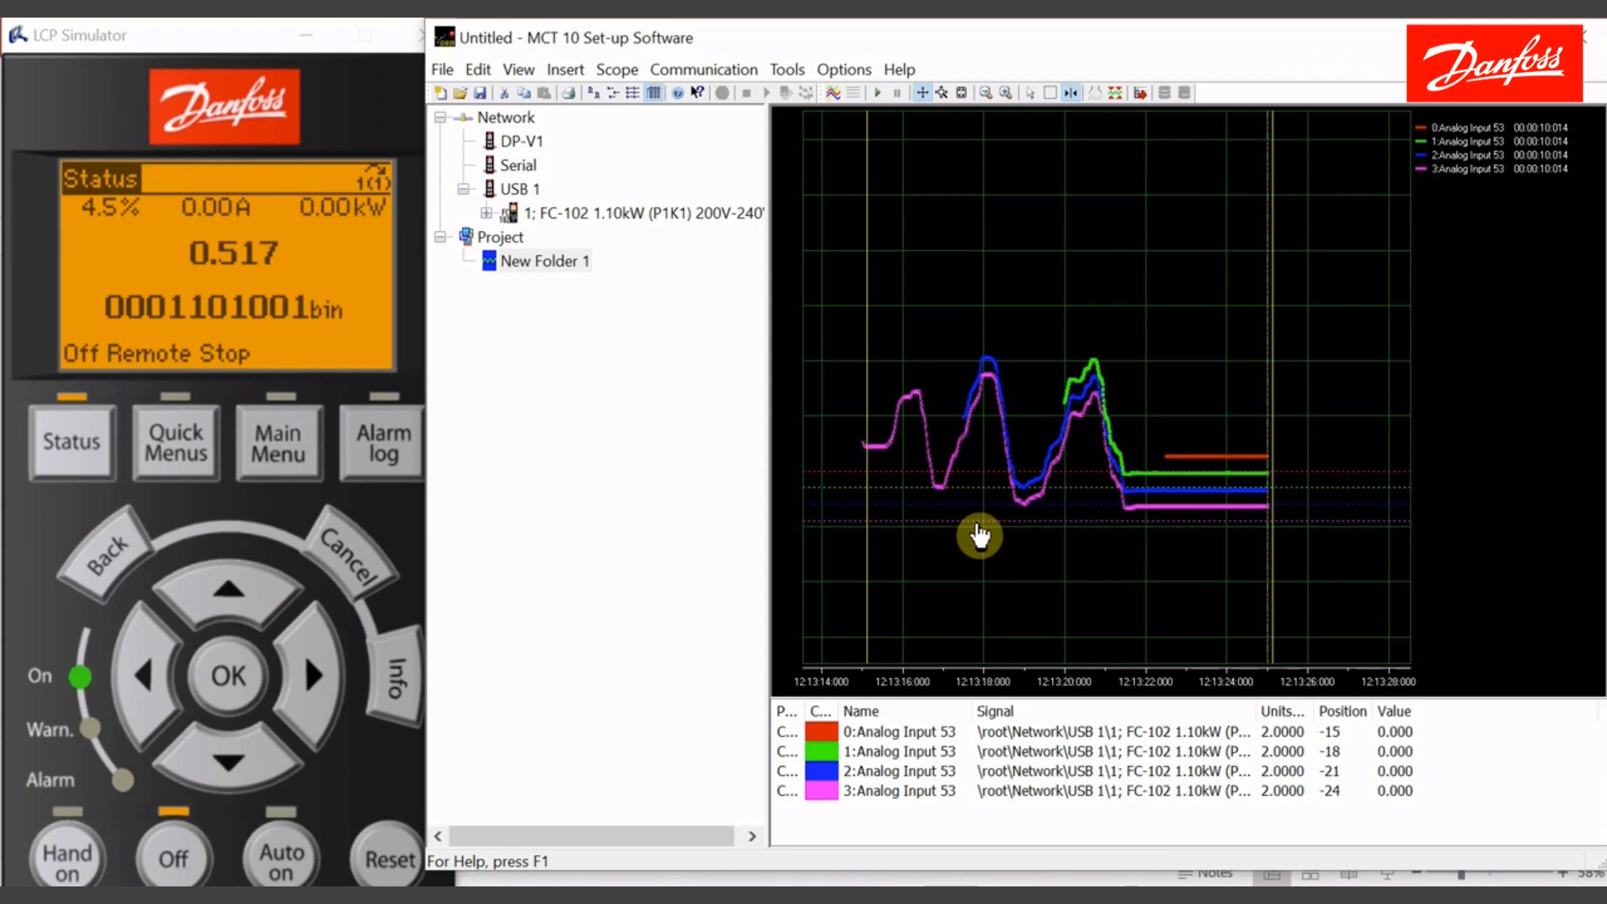
{"action": "left_click", "coordinate": [1269, 580]}
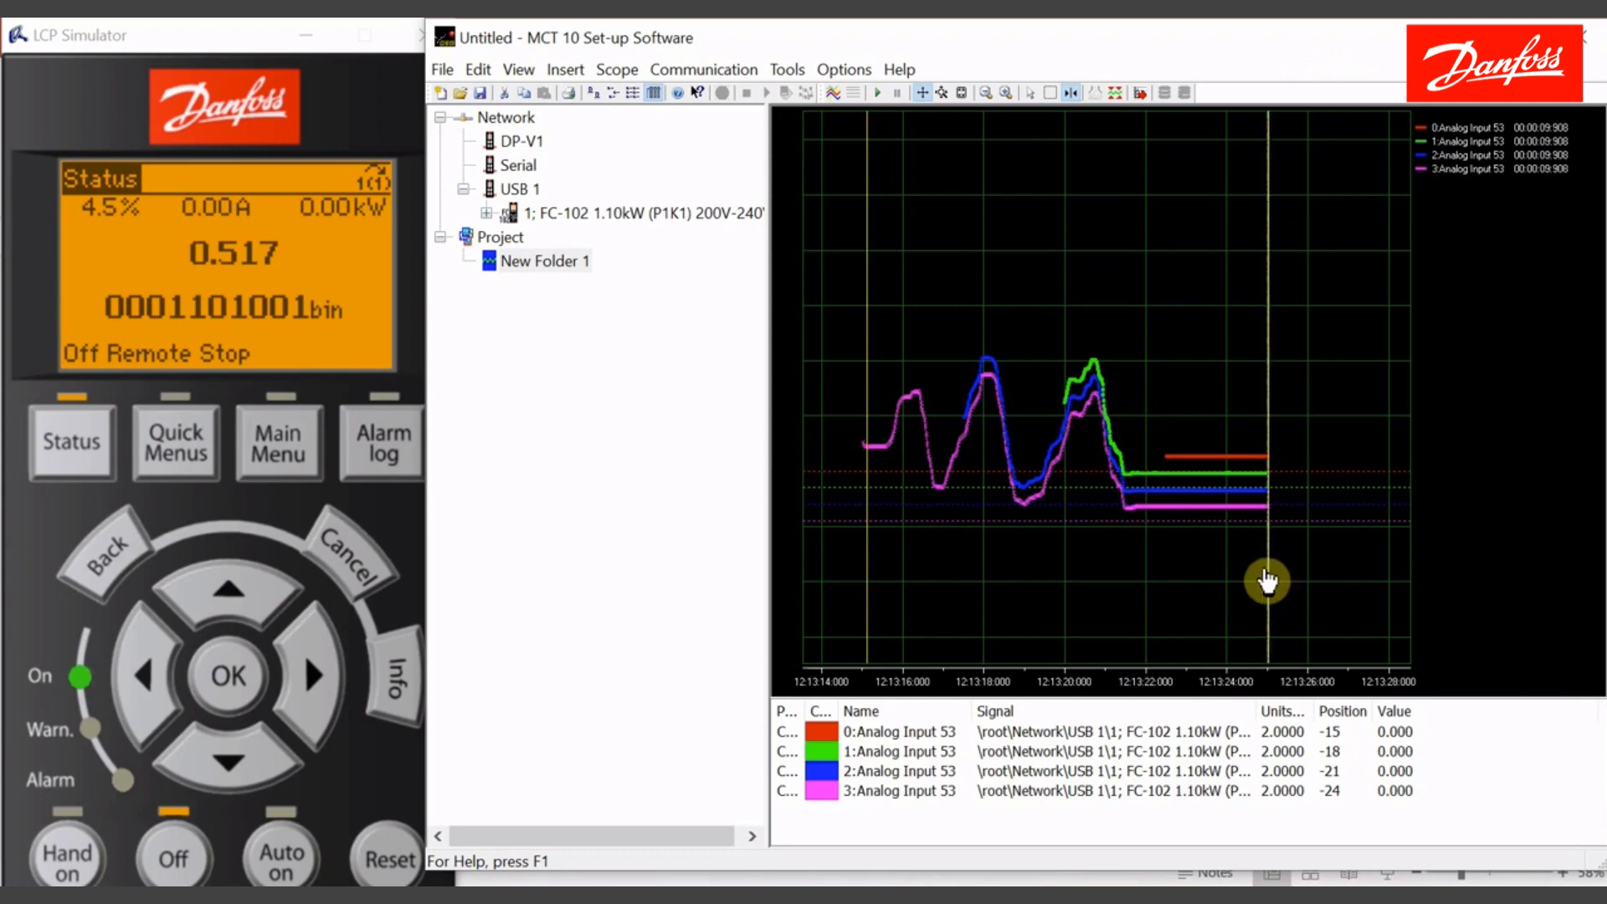
{"action": "left_click_drag", "start_coordinate": [869, 586], "coordinate": [863, 586]}
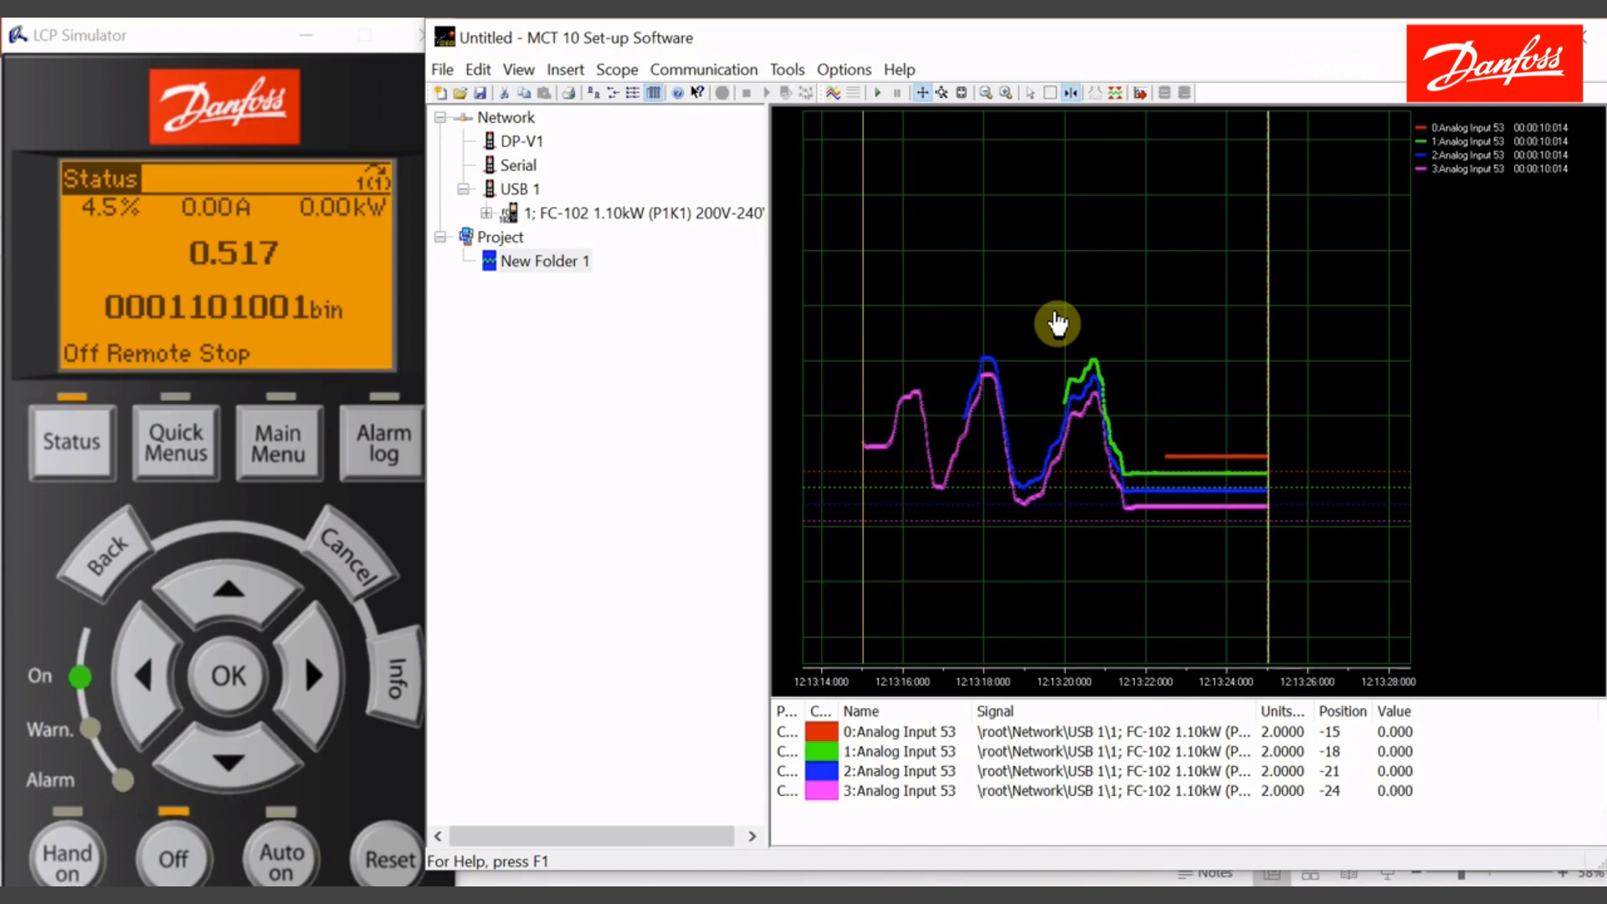
Set the samples before trigger to 0 and configure the four-channel real-time log on the drive without waiting for a trigger.
{"action": "right_click", "coordinate": [985, 316]}
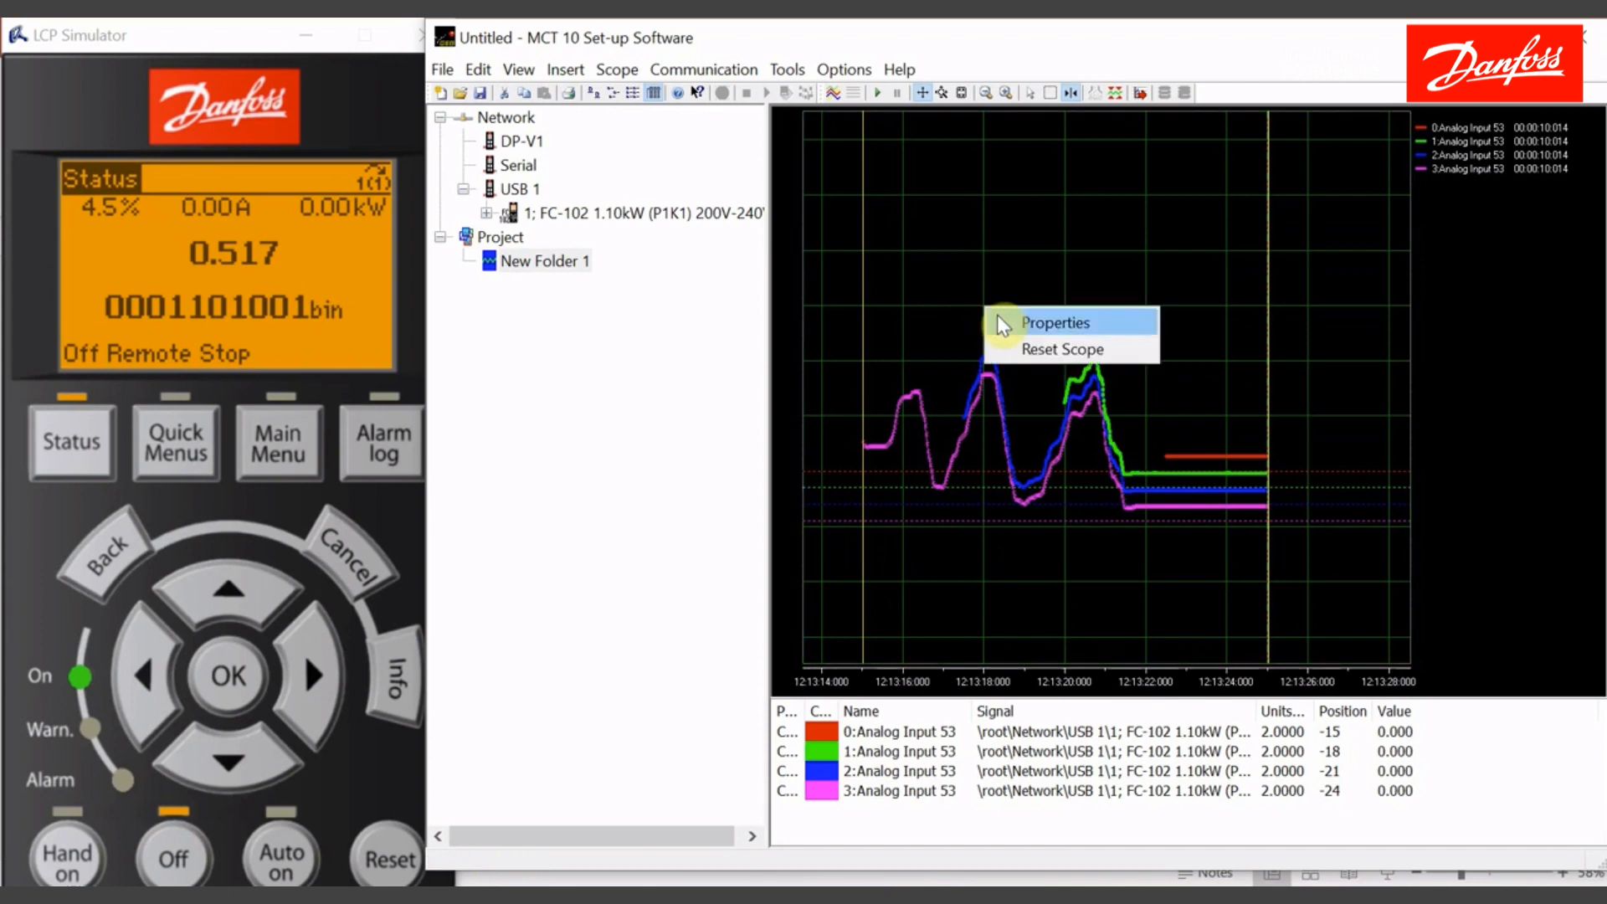
{"action": "left_click", "coordinate": [997, 315]}
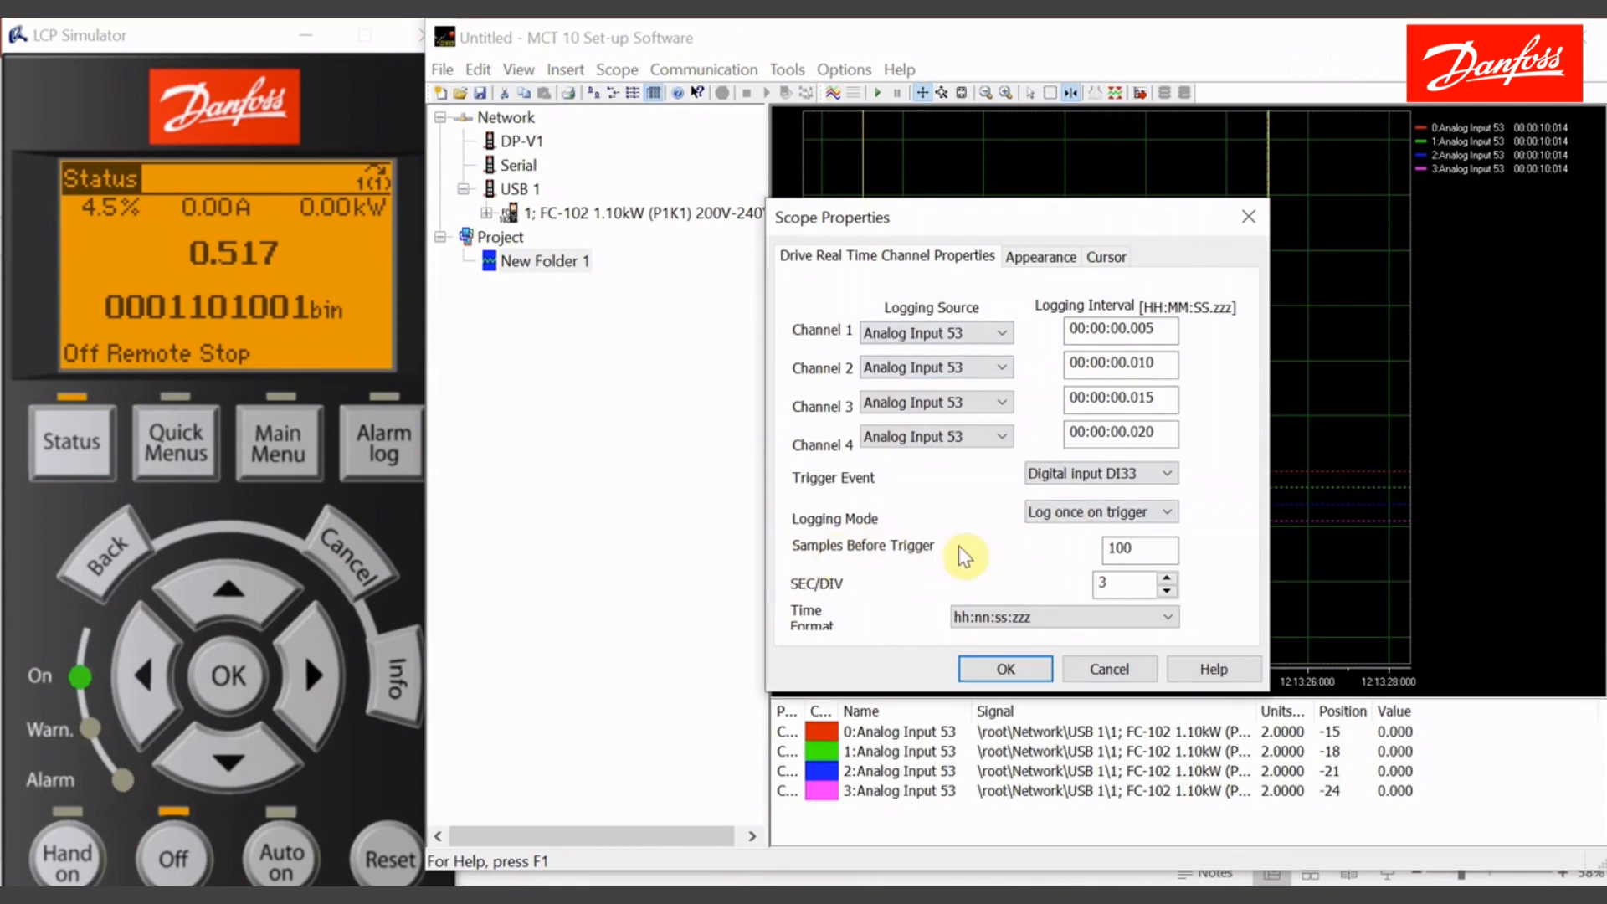
{"action": "double_click", "coordinate": [1122, 549]}
{"action": "type", "text": "0"}
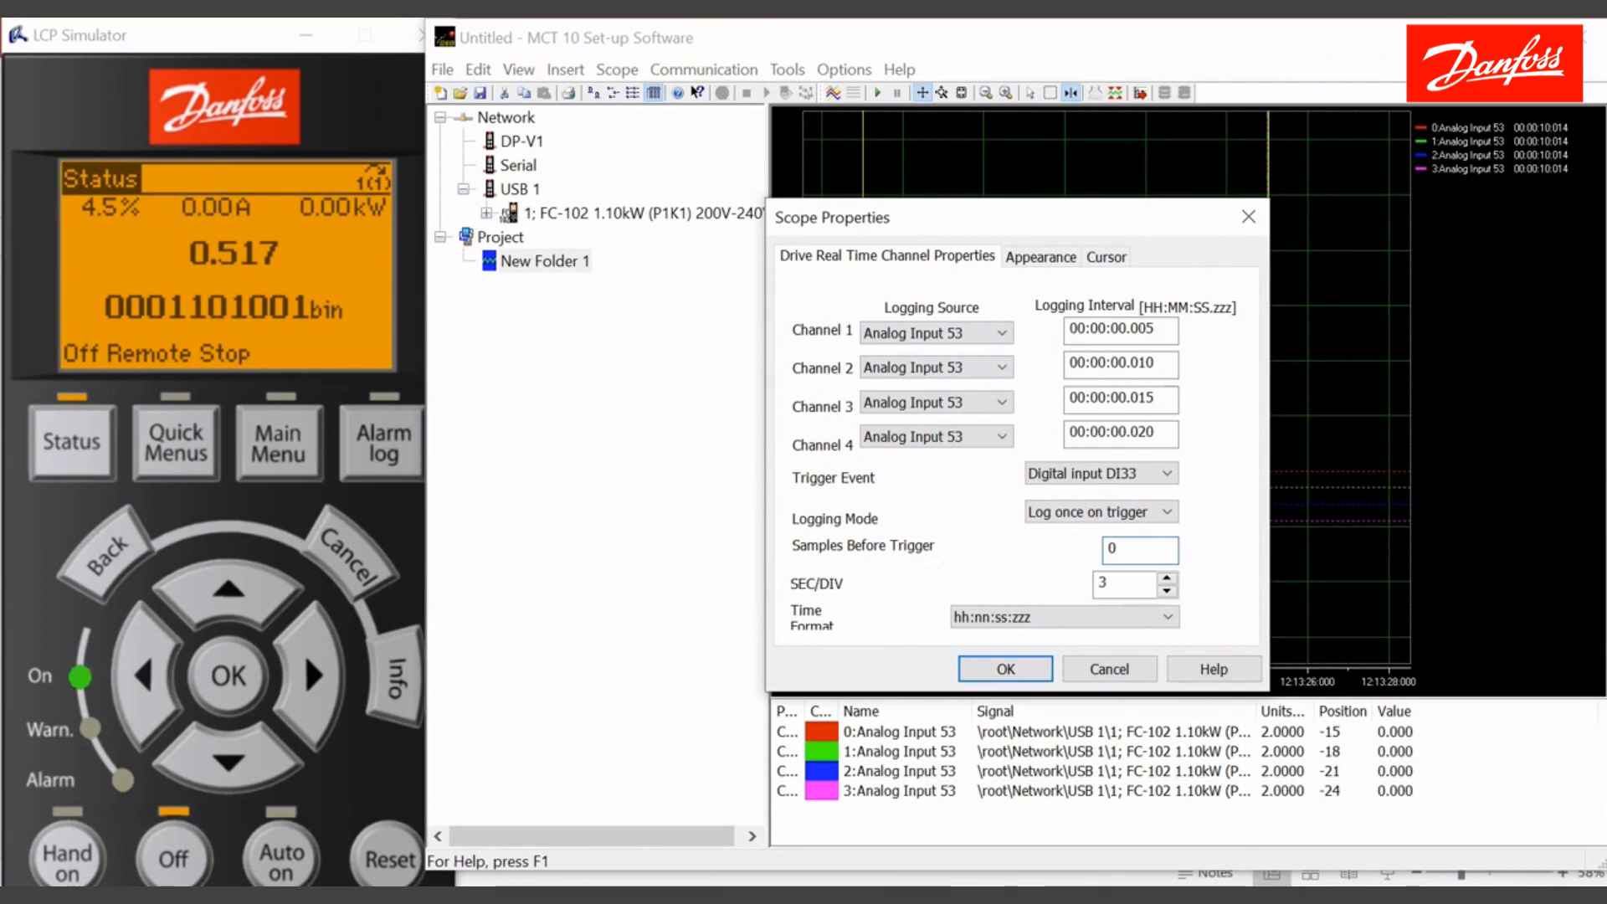
{"action": "left_click", "coordinate": [1038, 670]}
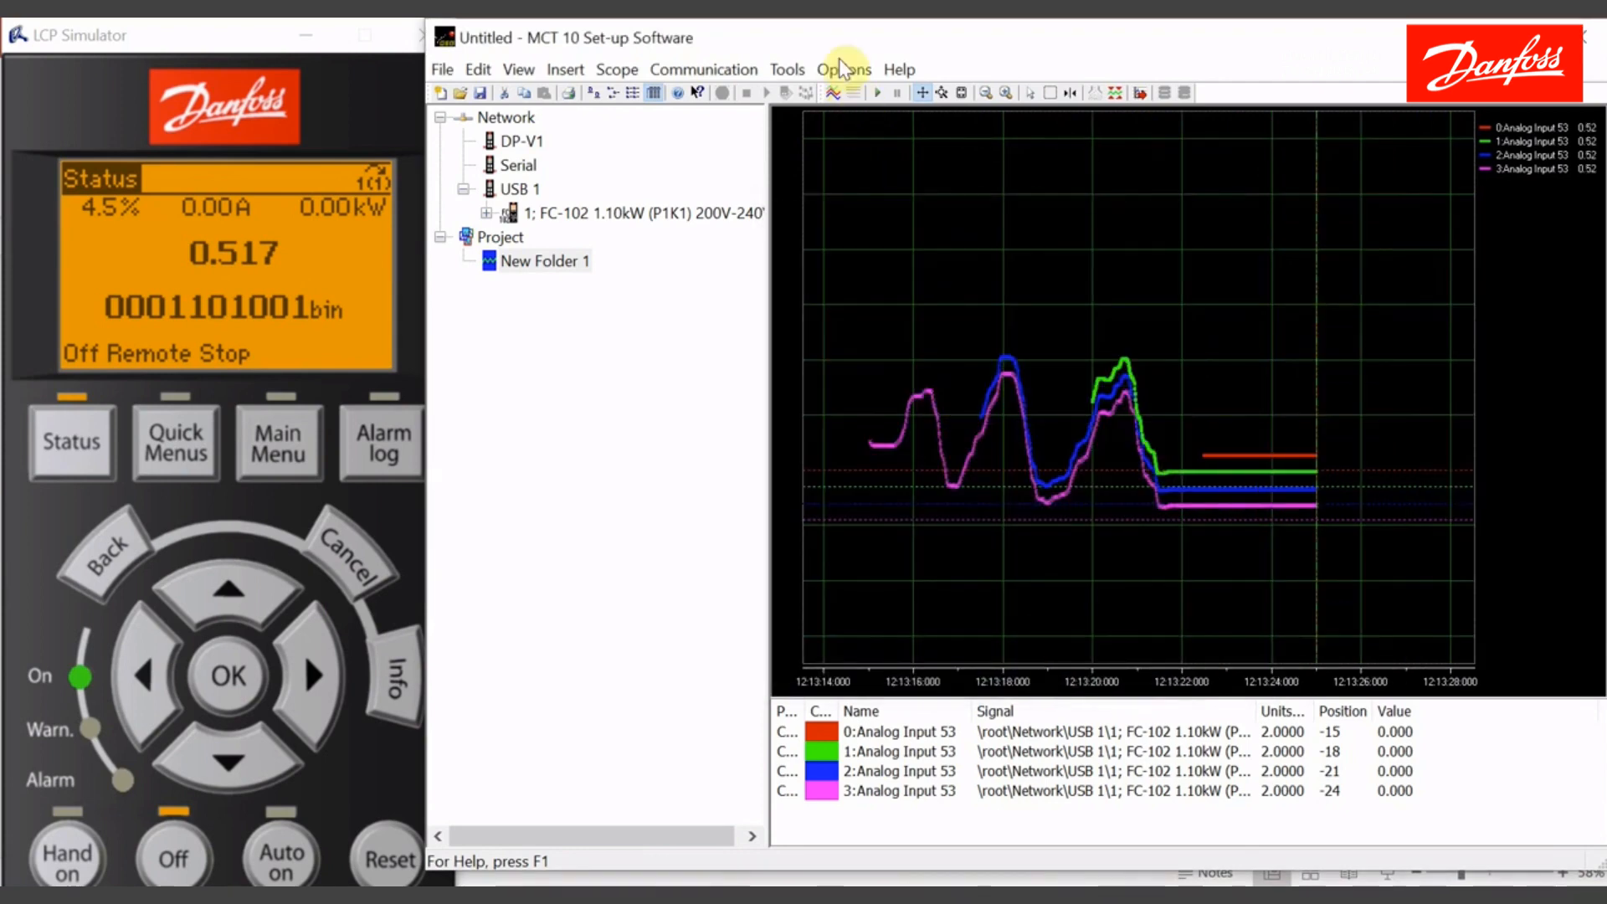
{"action": "left_click", "coordinate": [835, 92]}
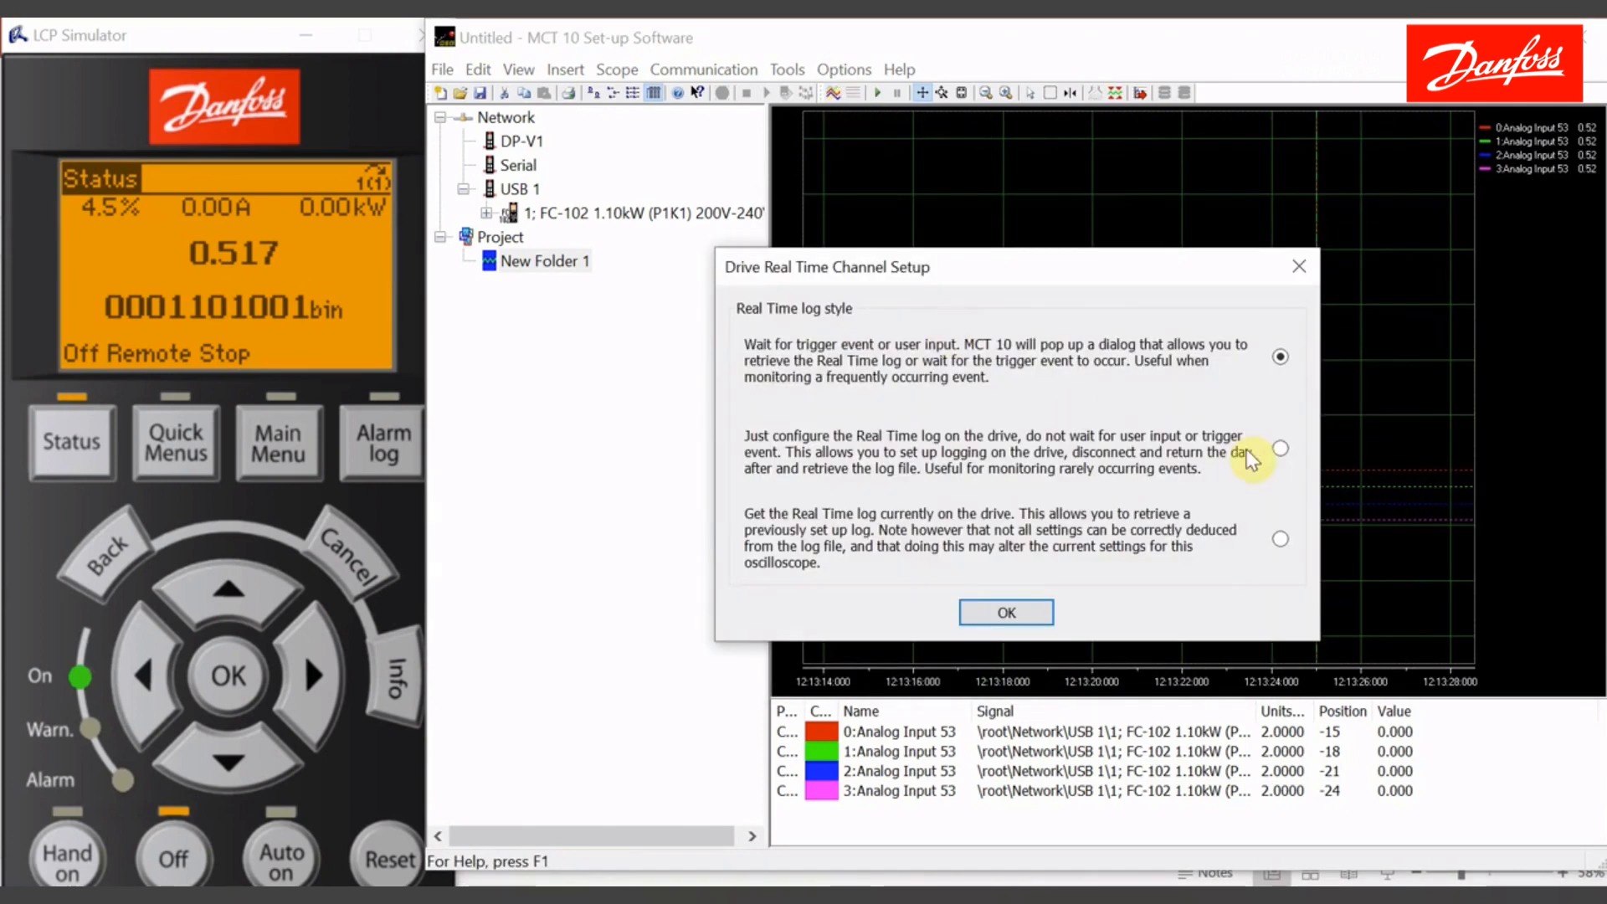
{"action": "left_click", "coordinate": [1281, 448]}
{"action": "left_click", "coordinate": [1019, 608]}
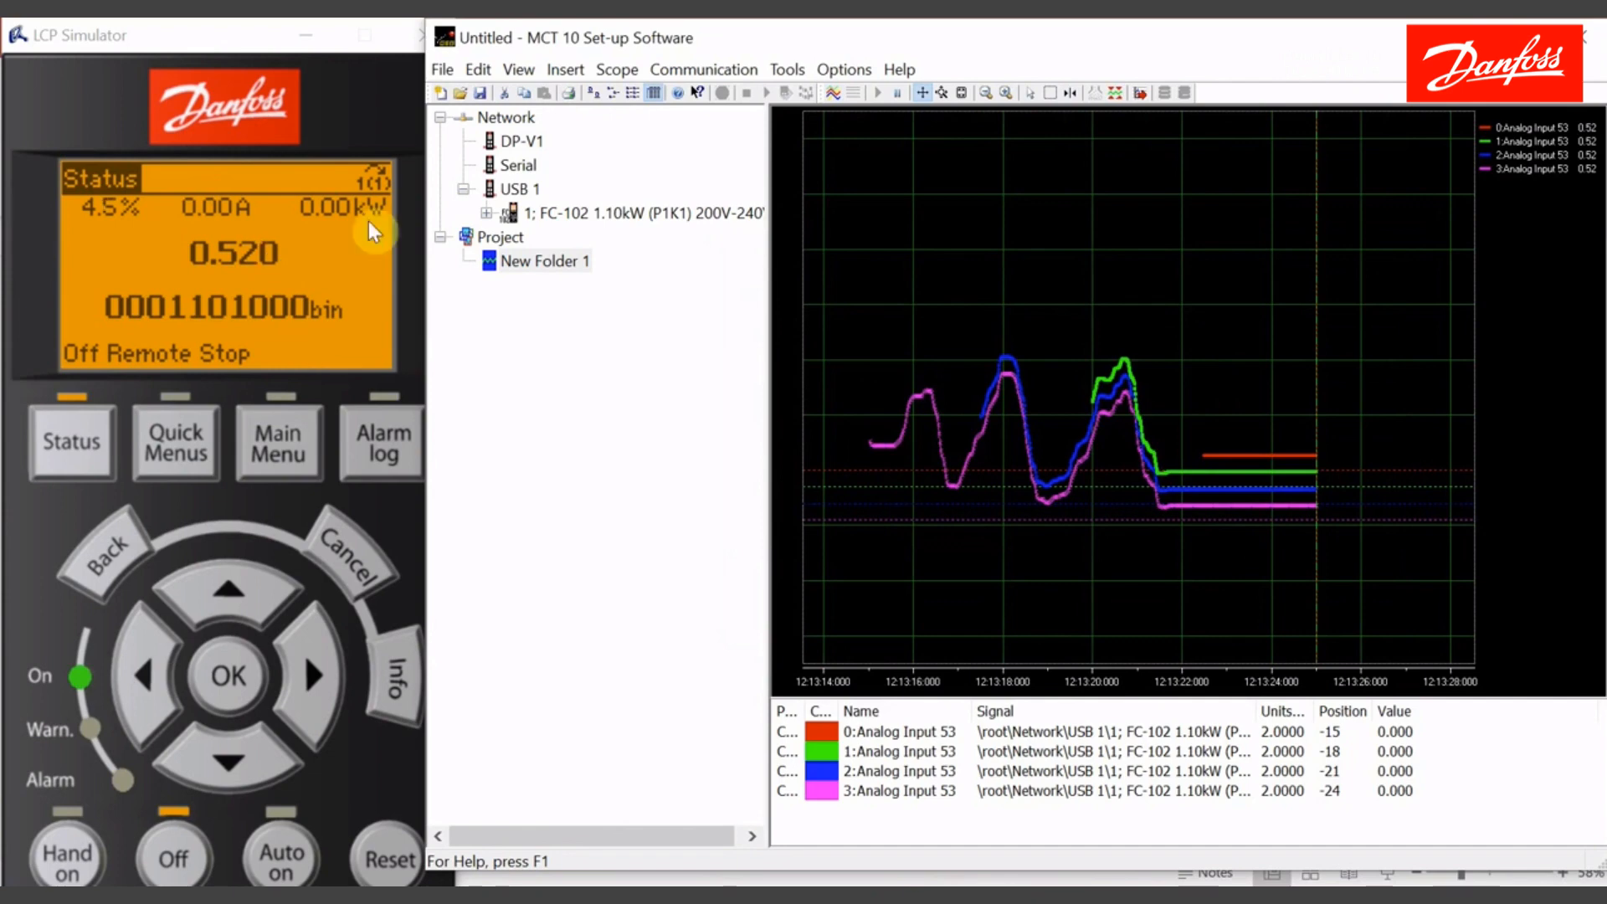
Start the four-channel real-time log in the New Folder 1 scope using the style that waits for a trigger event or user input.
{"action": "left_click", "coordinate": [836, 92]}
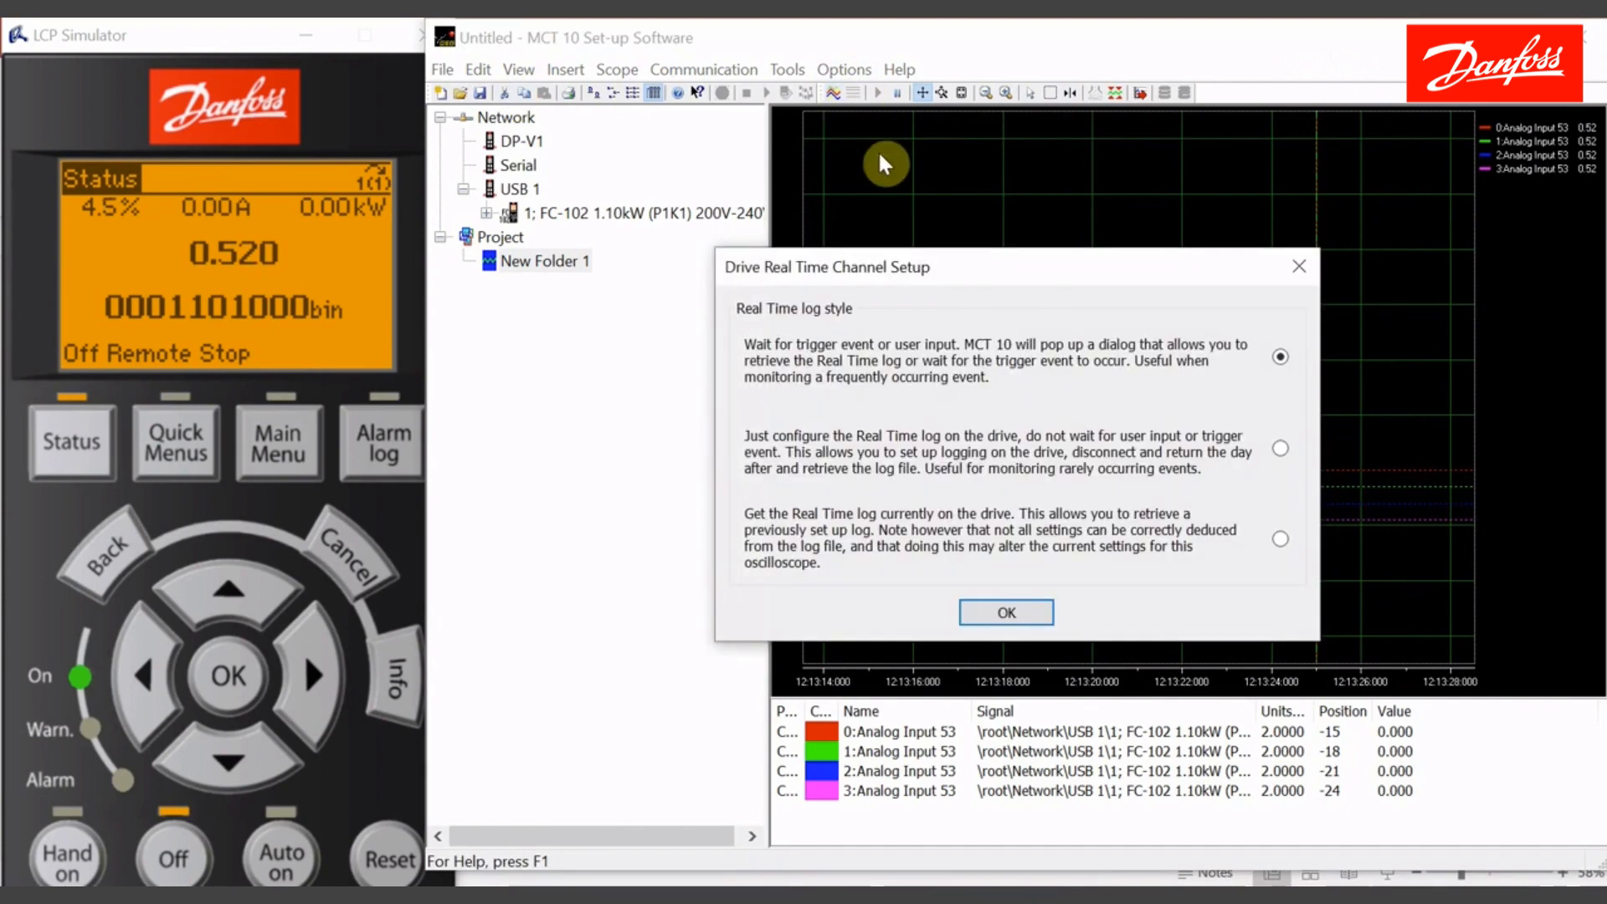
{"action": "left_click", "coordinate": [988, 613]}
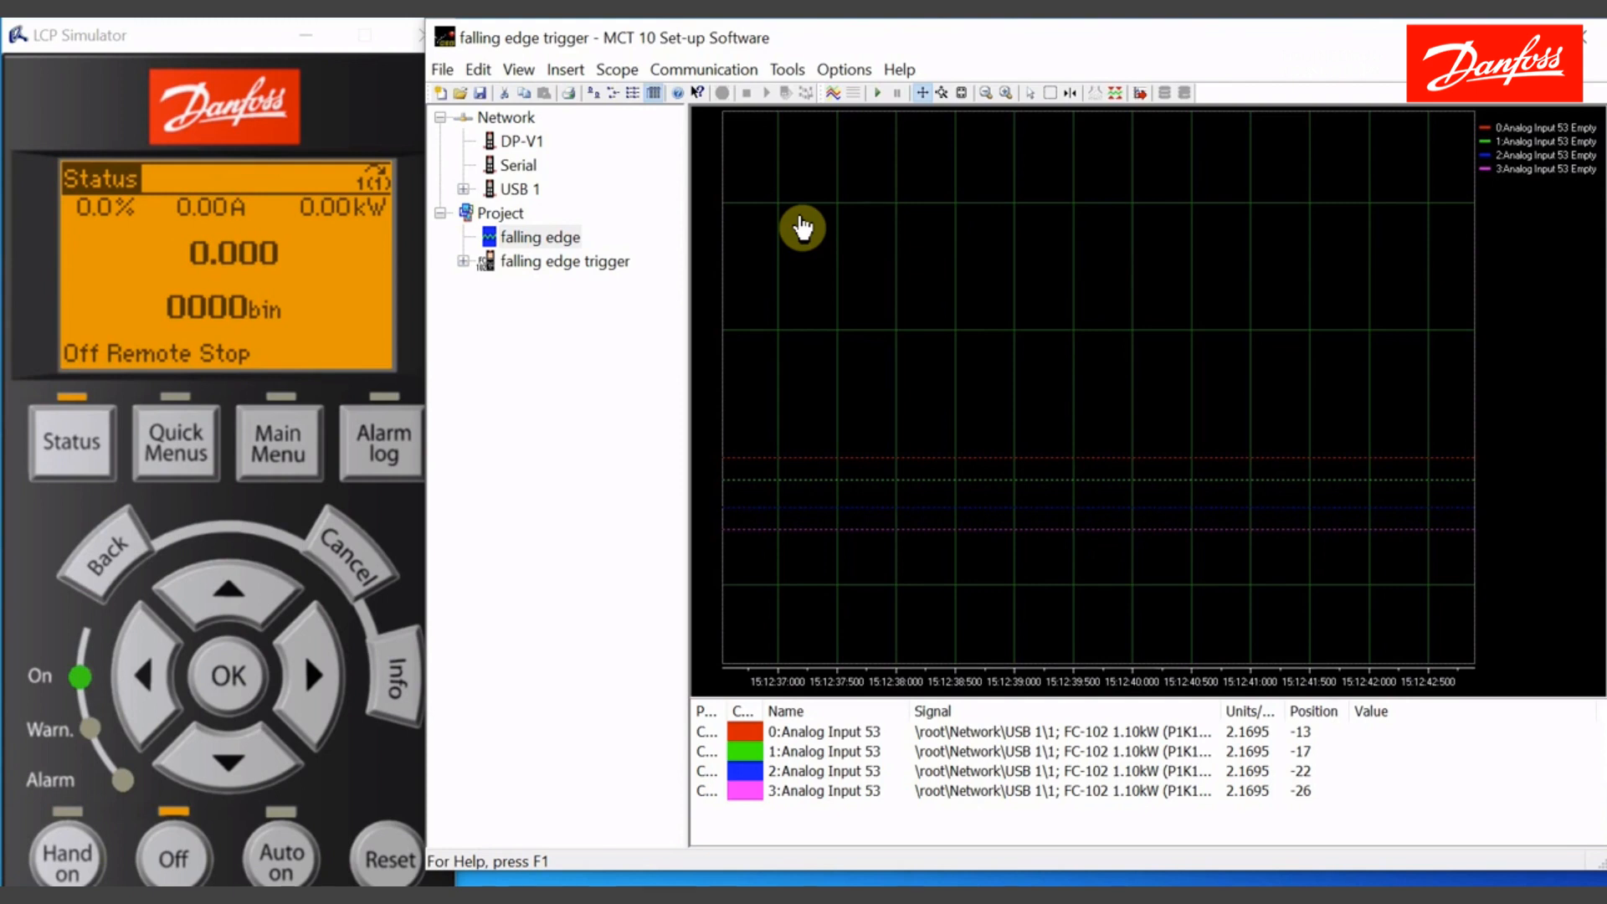
Examine the connected FC-102 drive's 5-3* Digital Outputs parameters, with the project tree wide enough to read the group names.
{"action": "left_click", "coordinate": [463, 189]}
{"action": "left_click", "coordinate": [487, 212]}
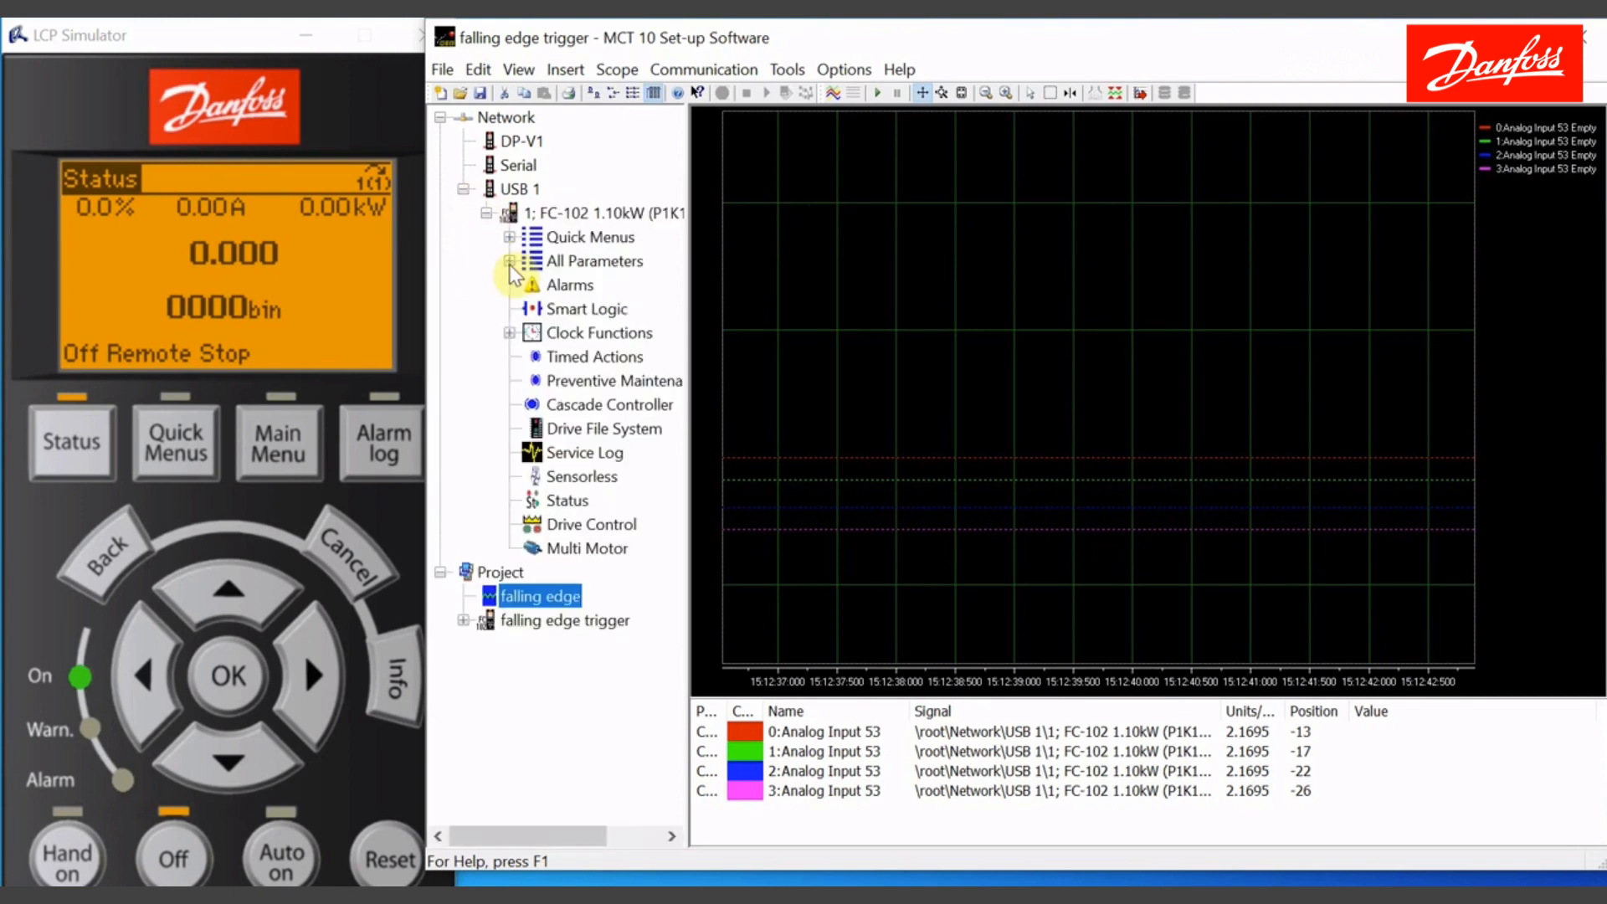
{"action": "left_click", "coordinate": [510, 261]}
{"action": "left_click", "coordinate": [532, 404]}
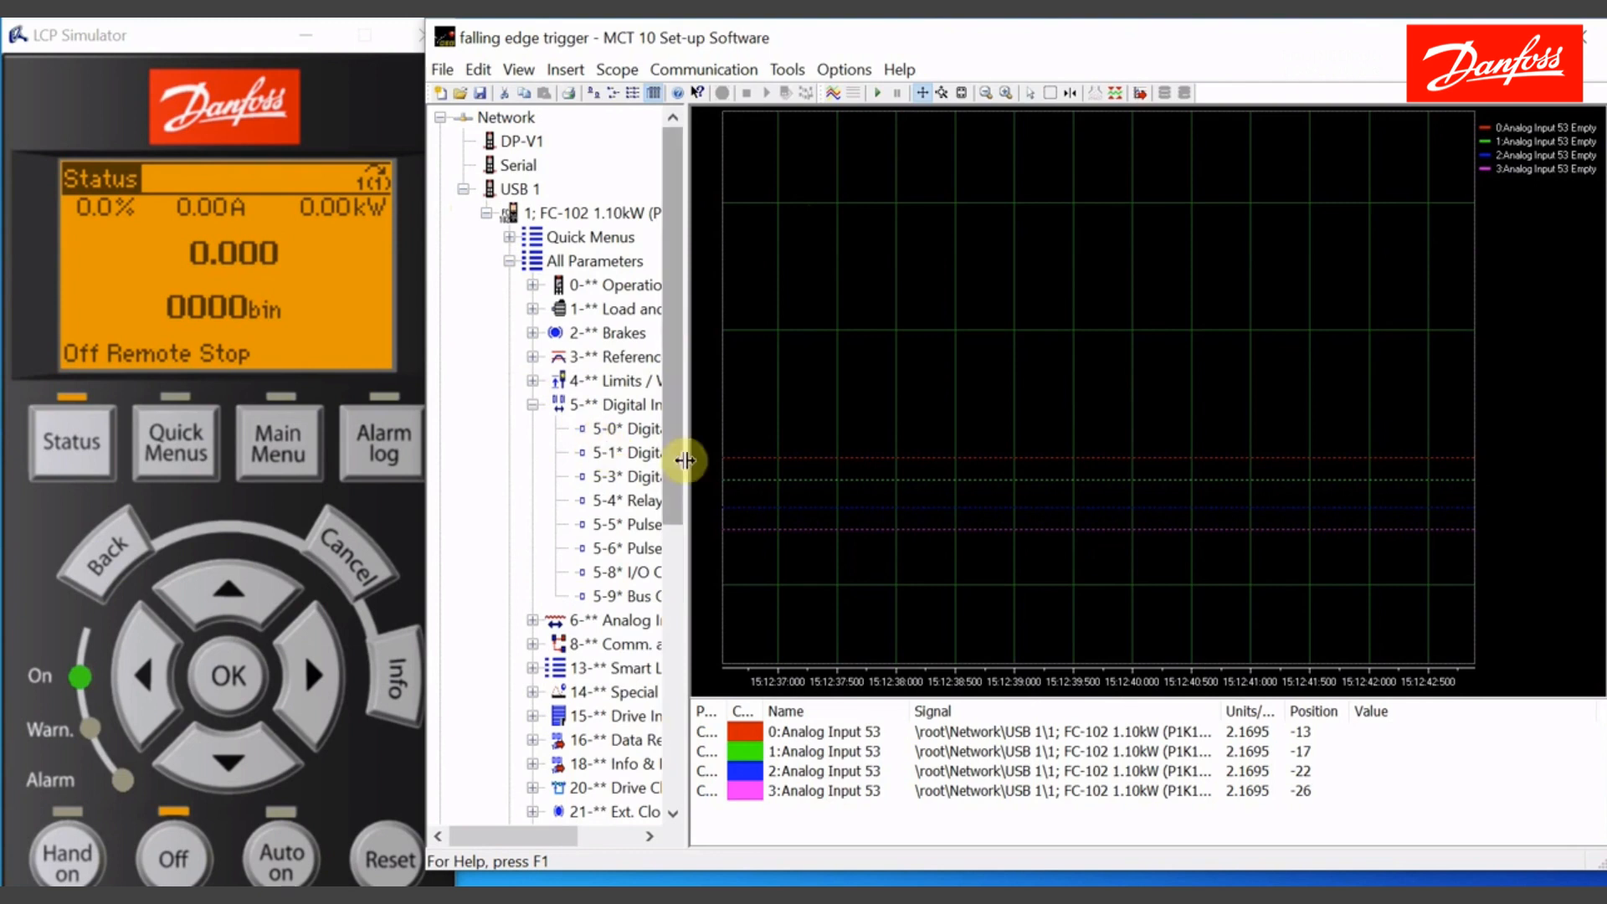
{"action": "left_click_drag", "start_coordinate": [685, 467], "coordinate": [824, 488]}
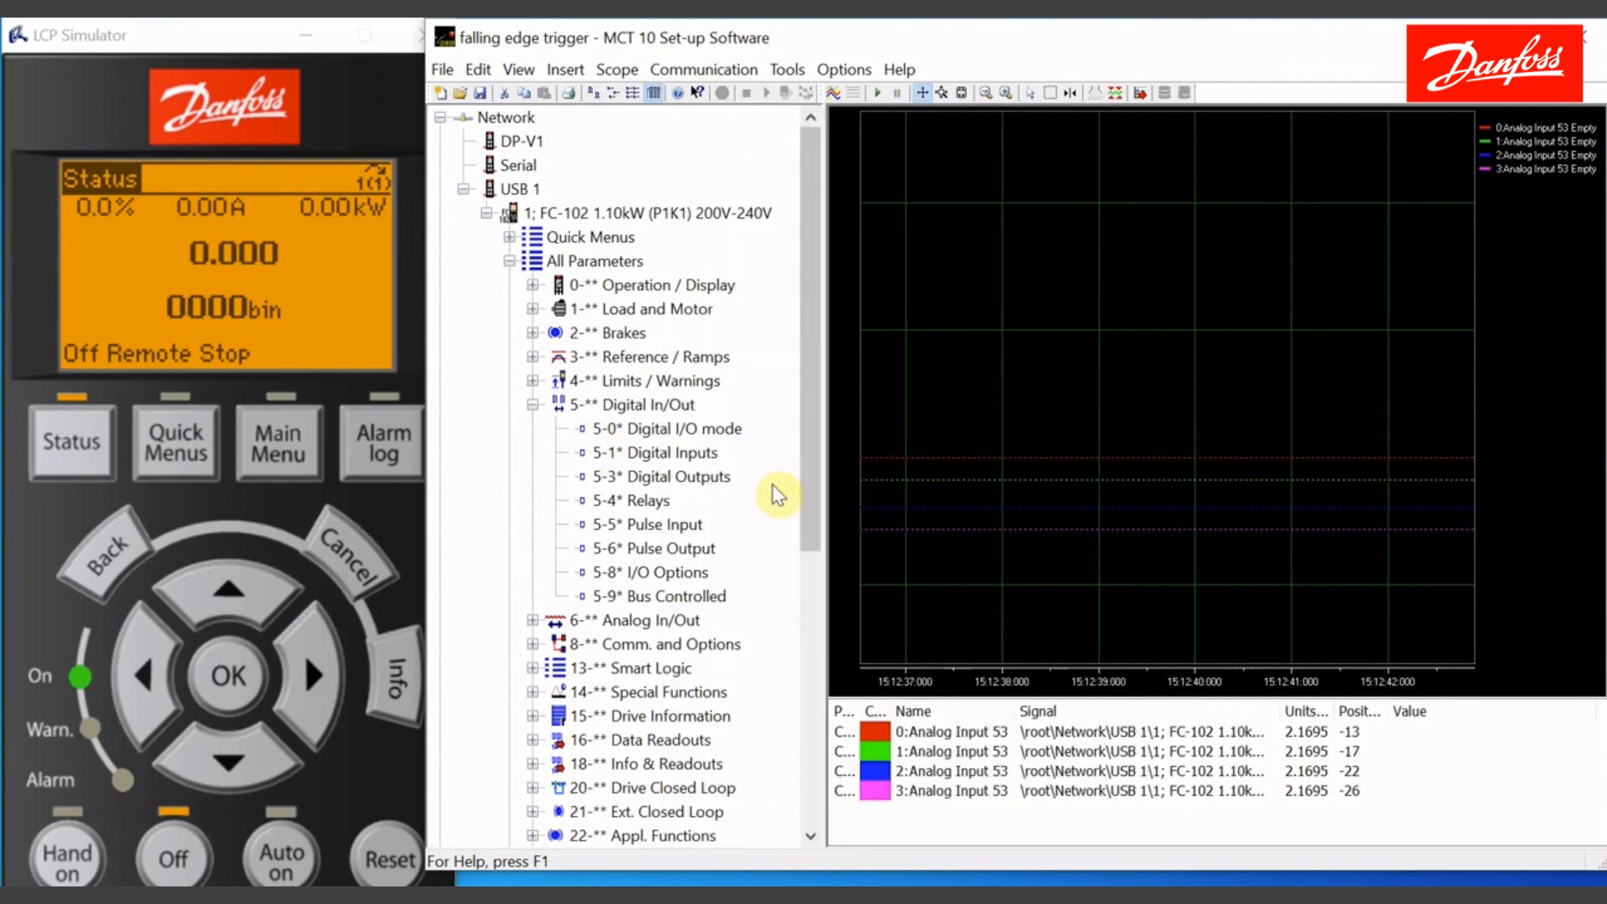
{"action": "left_click", "coordinate": [694, 477]}
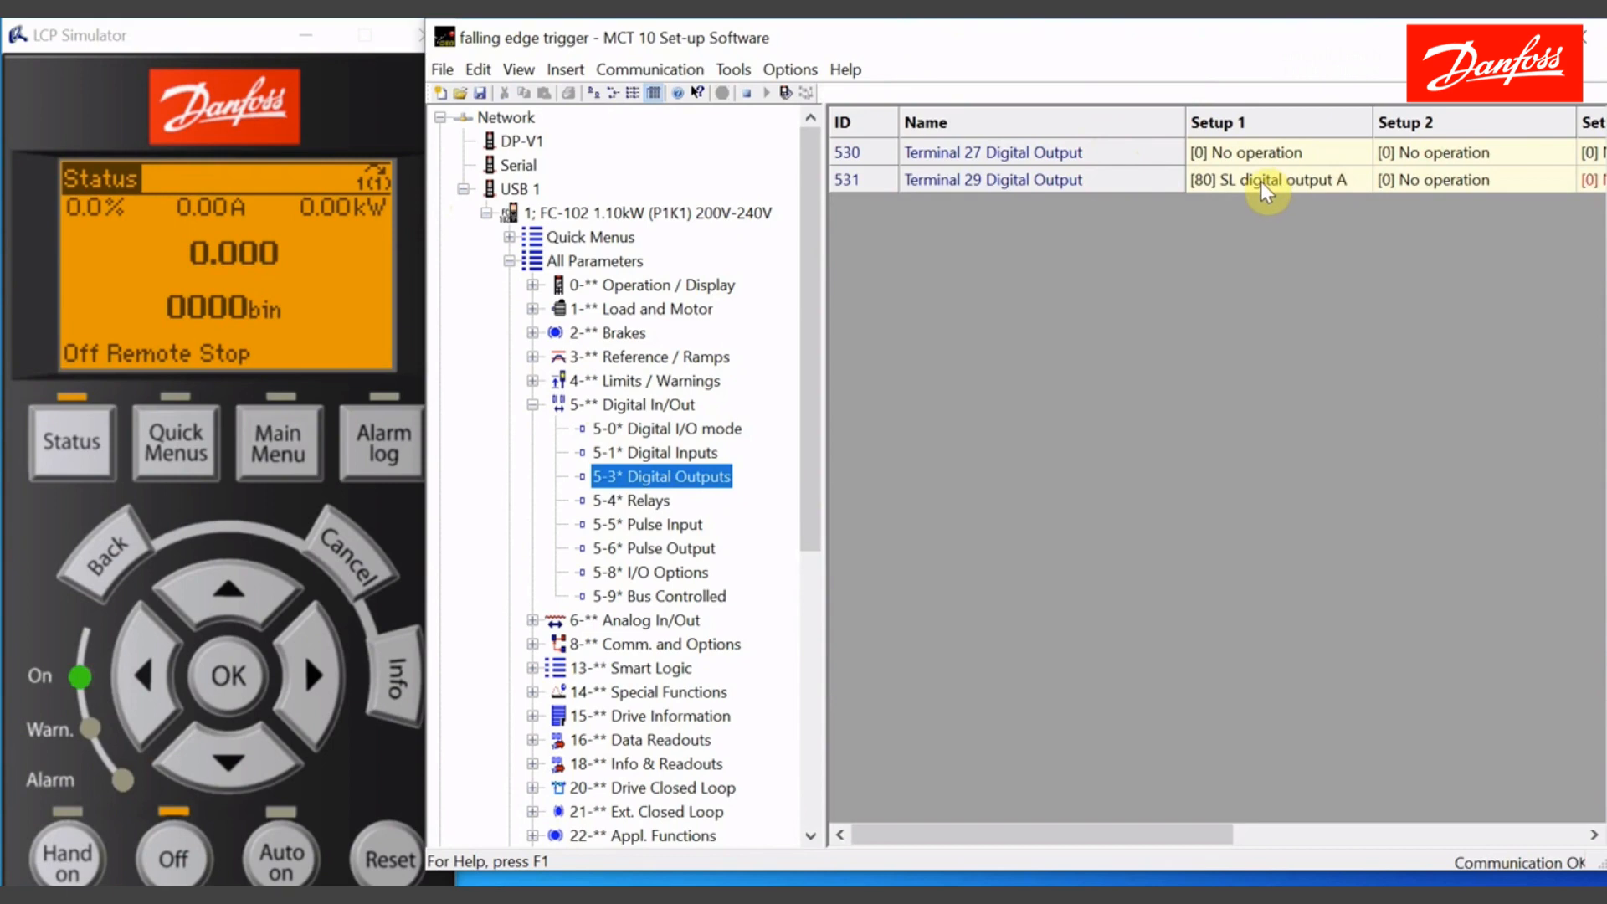
Examine the drive's 13-0* SLC Settings and the complete 13-** Smart Logic parameter list.
{"action": "left_click", "coordinate": [532, 404]}
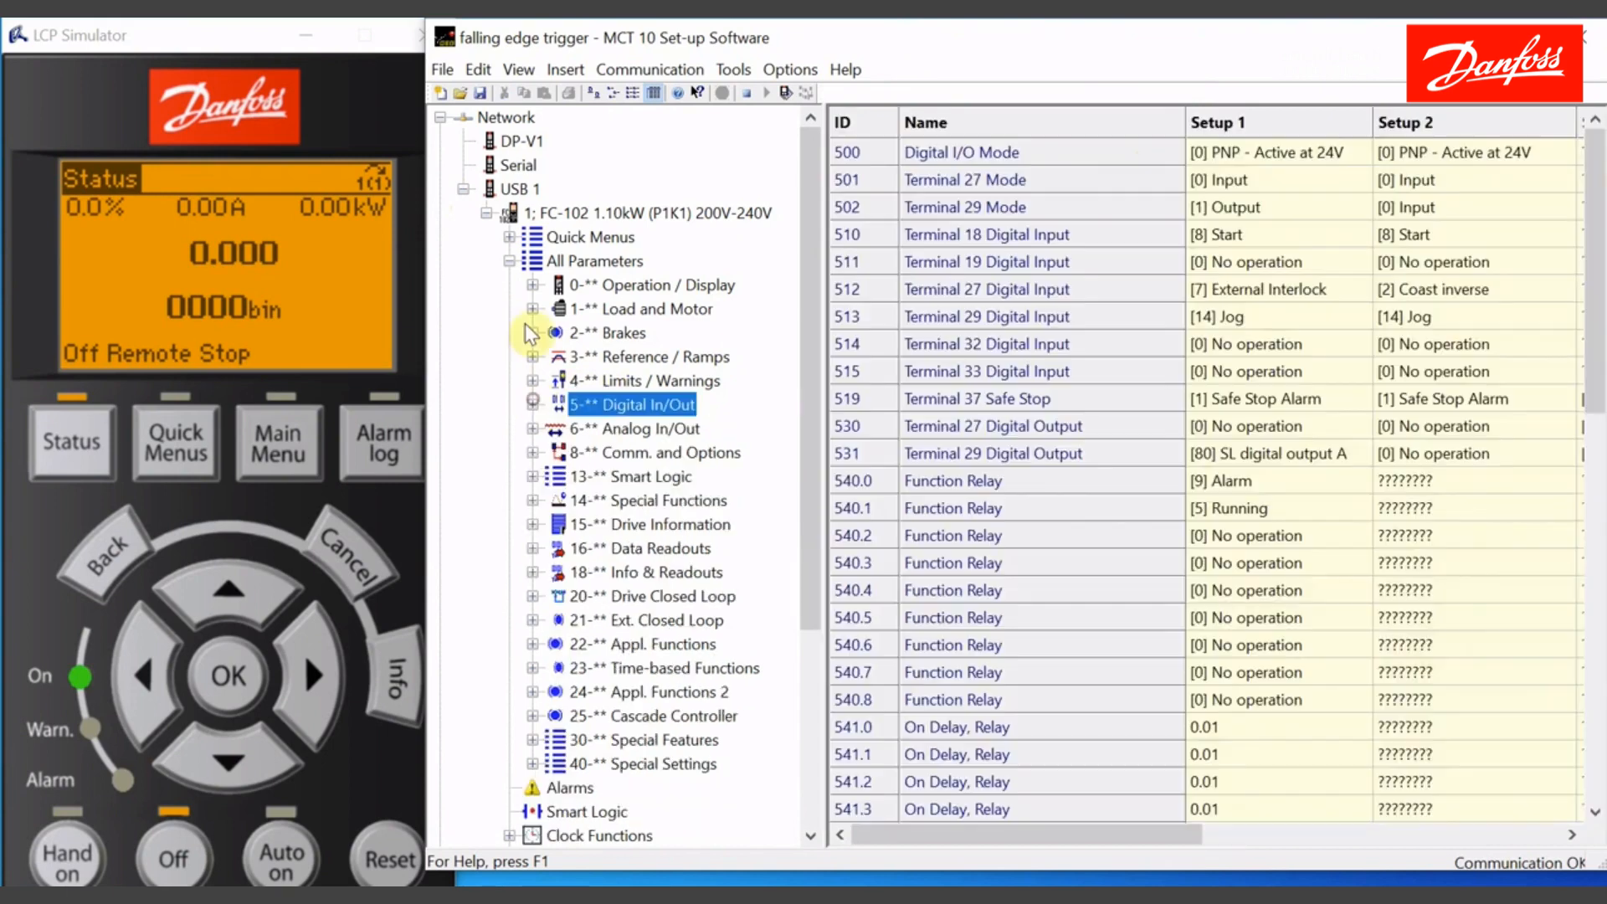
{"action": "left_click", "coordinate": [487, 214]}
{"action": "left_click", "coordinate": [487, 214]}
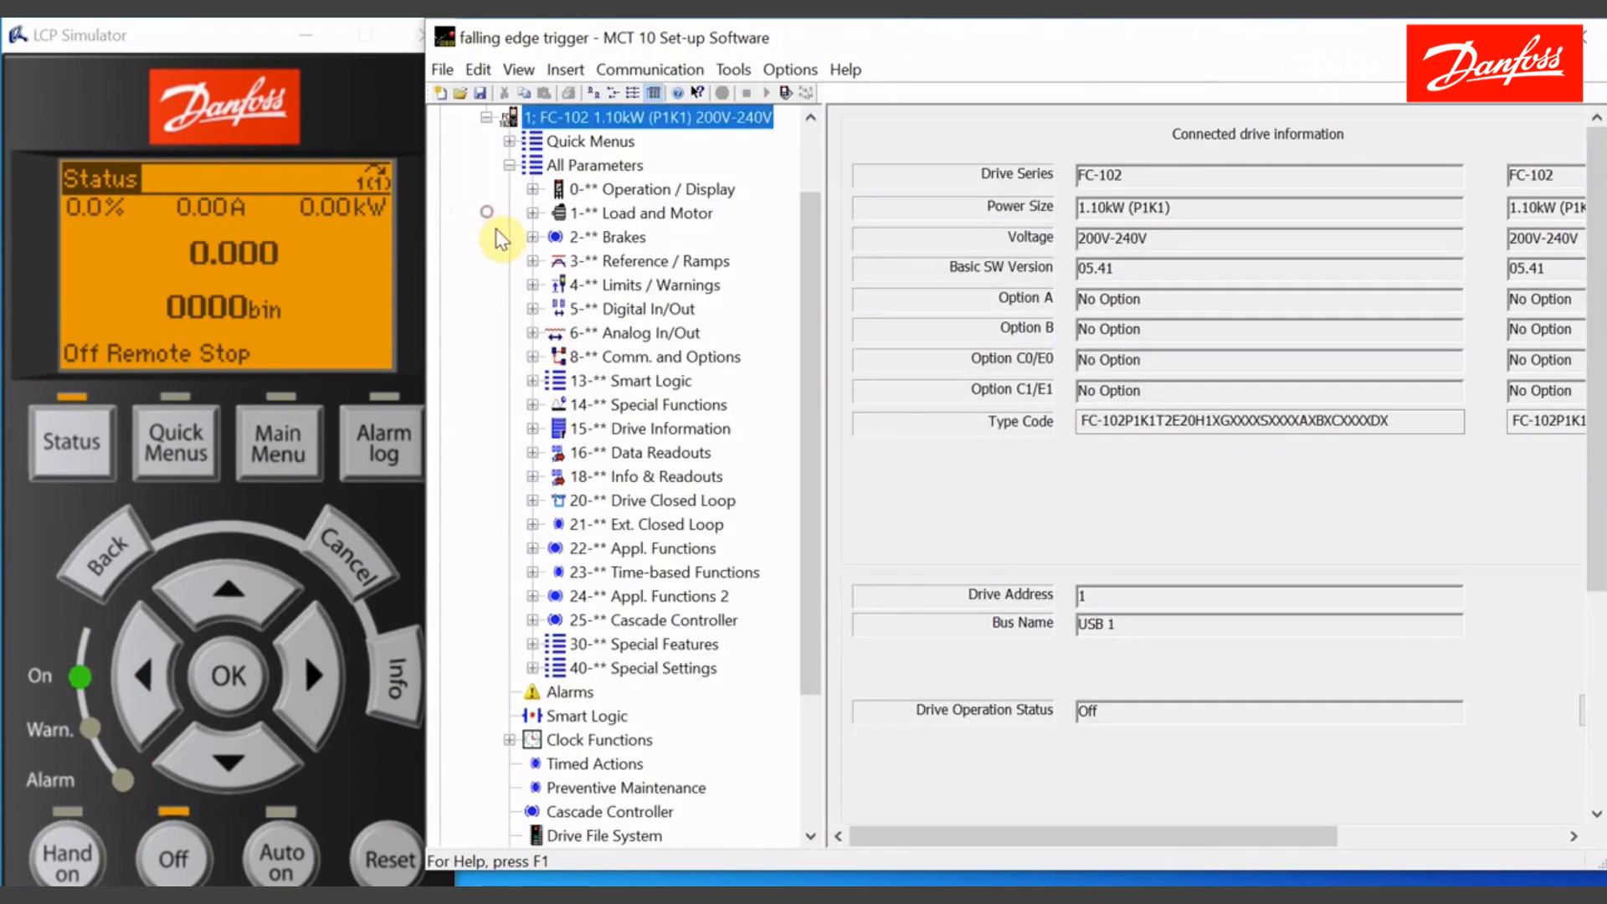
{"action": "left_click", "coordinate": [533, 381]}
{"action": "left_click", "coordinate": [656, 405]}
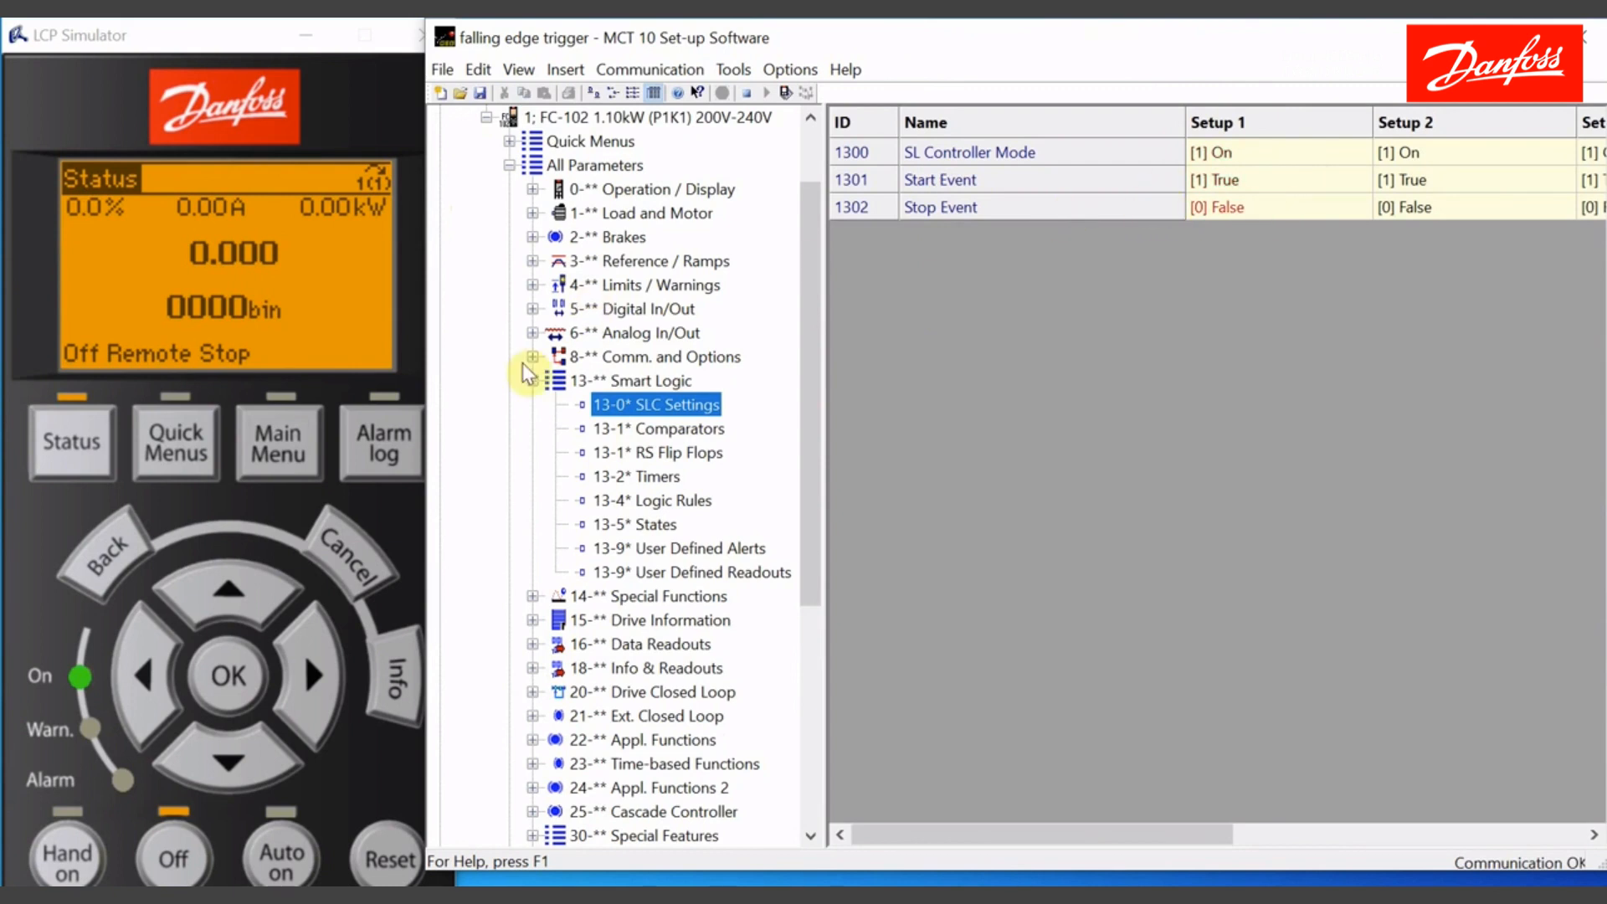
{"action": "left_click", "coordinate": [533, 381]}
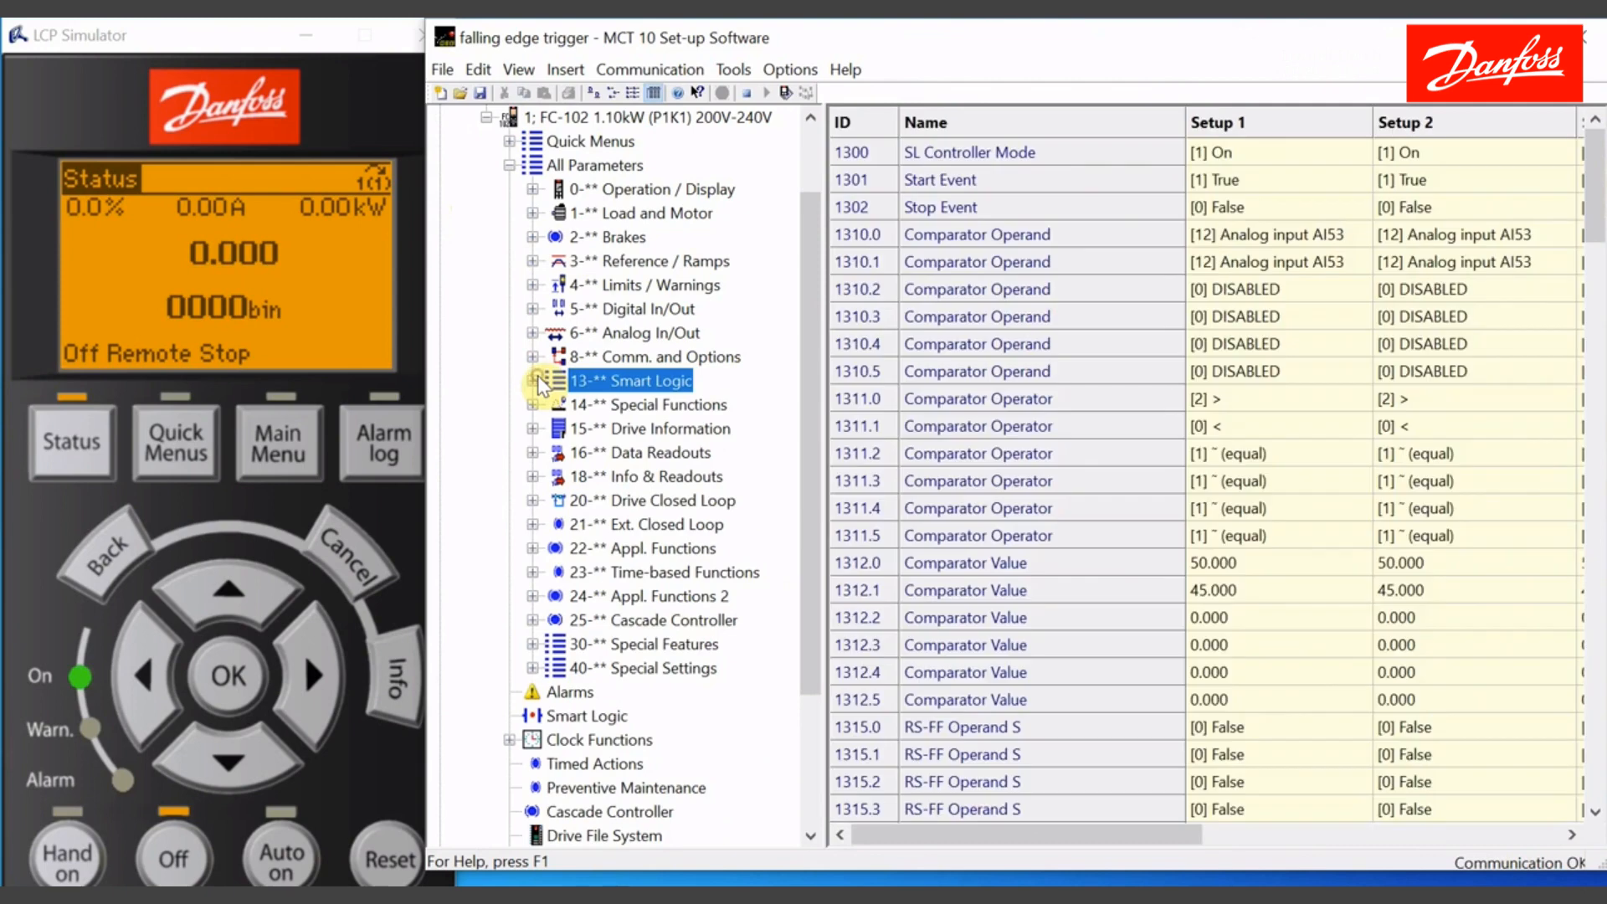
Examine the Comparator 0 operand, operator and value in the connected drive's Smart Logic sequence.
{"action": "left_click", "coordinate": [509, 165]}
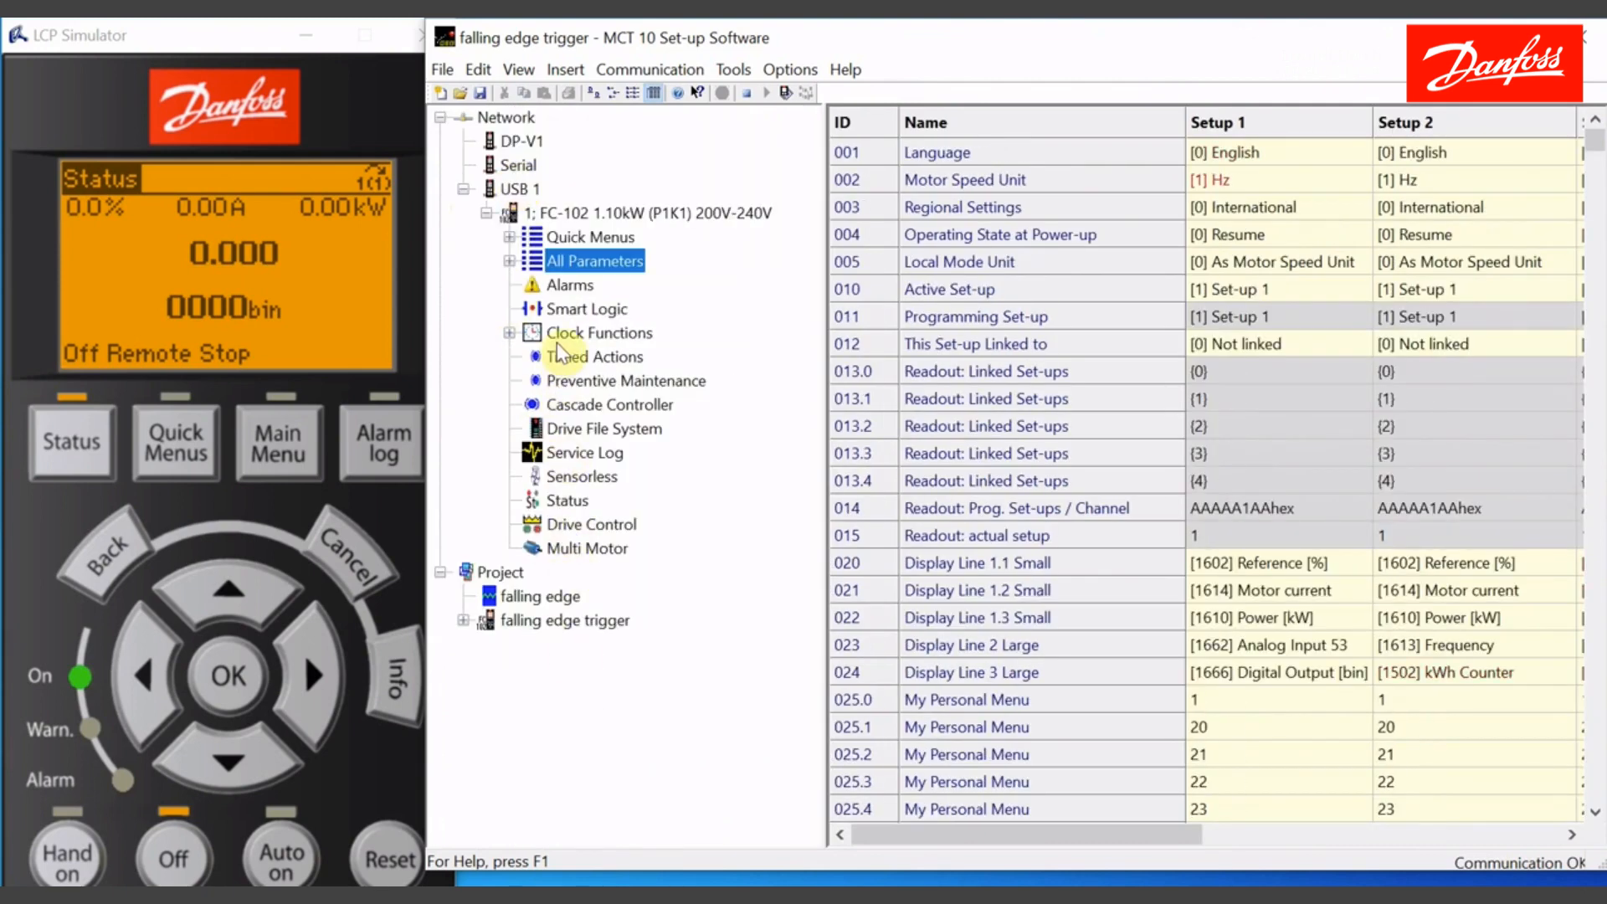
{"action": "left_click", "coordinate": [561, 308]}
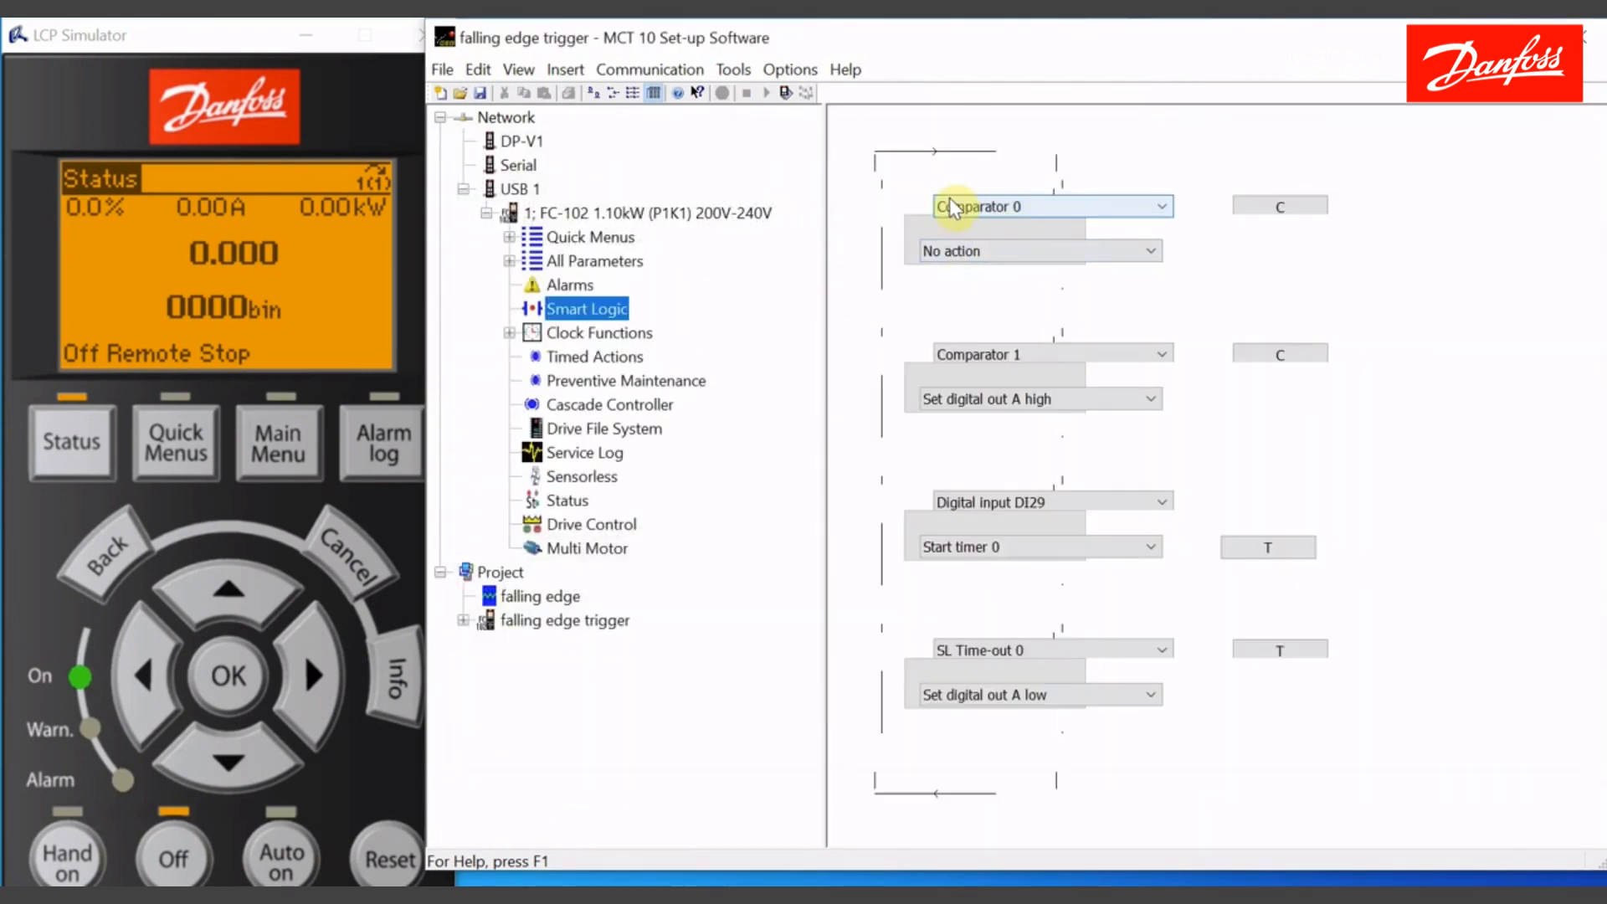
{"action": "left_click", "coordinate": [1272, 206]}
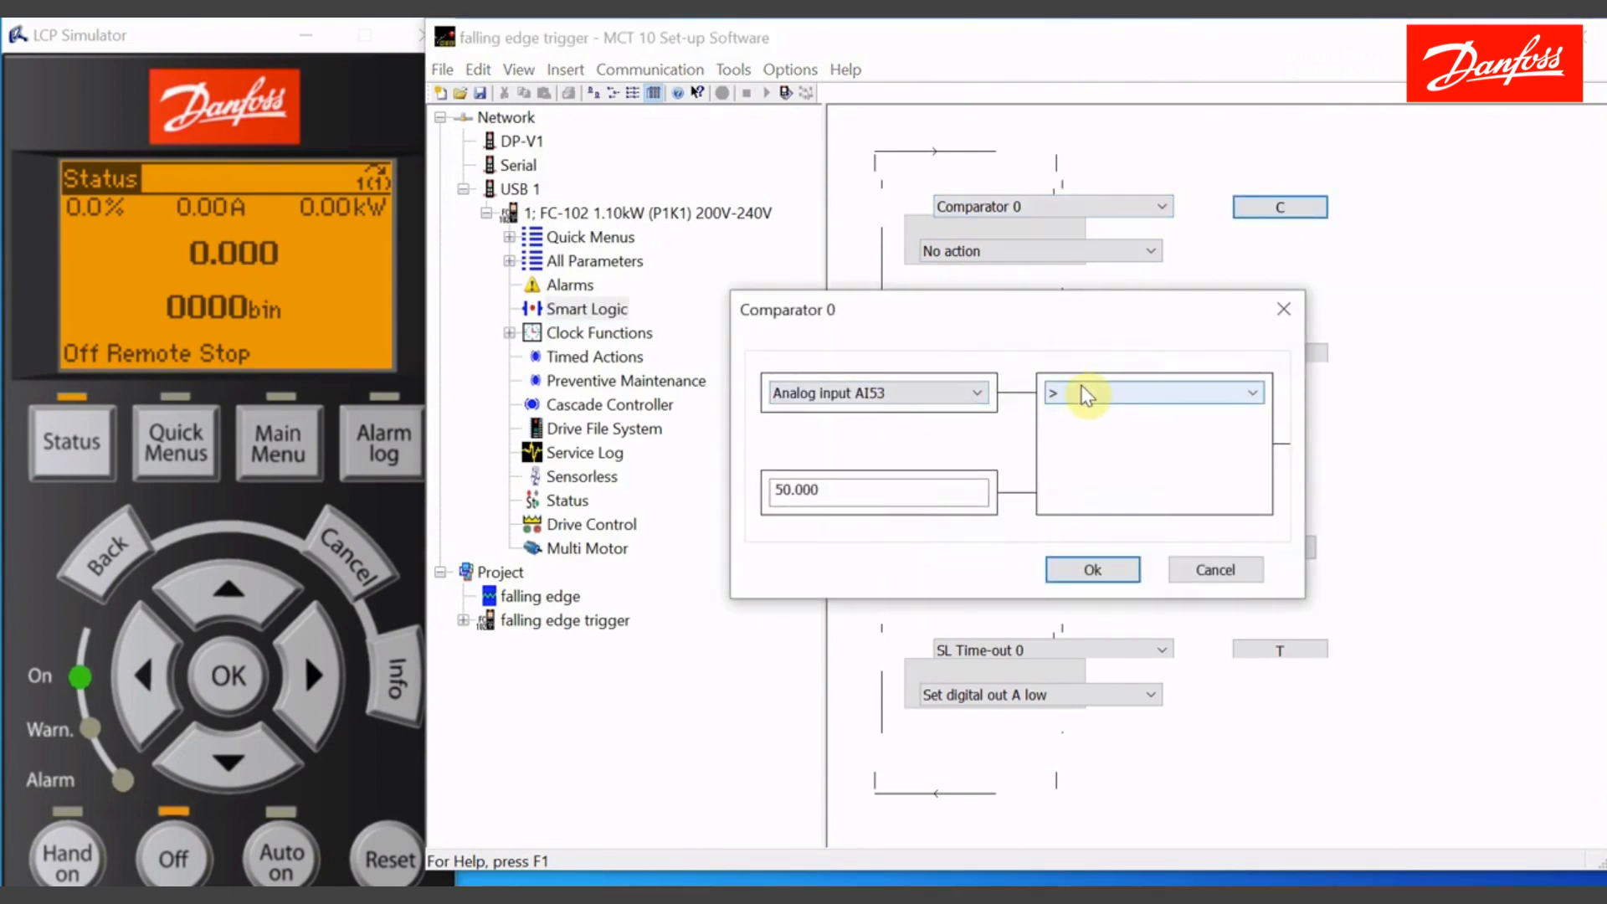
{"action": "left_click", "coordinate": [900, 502]}
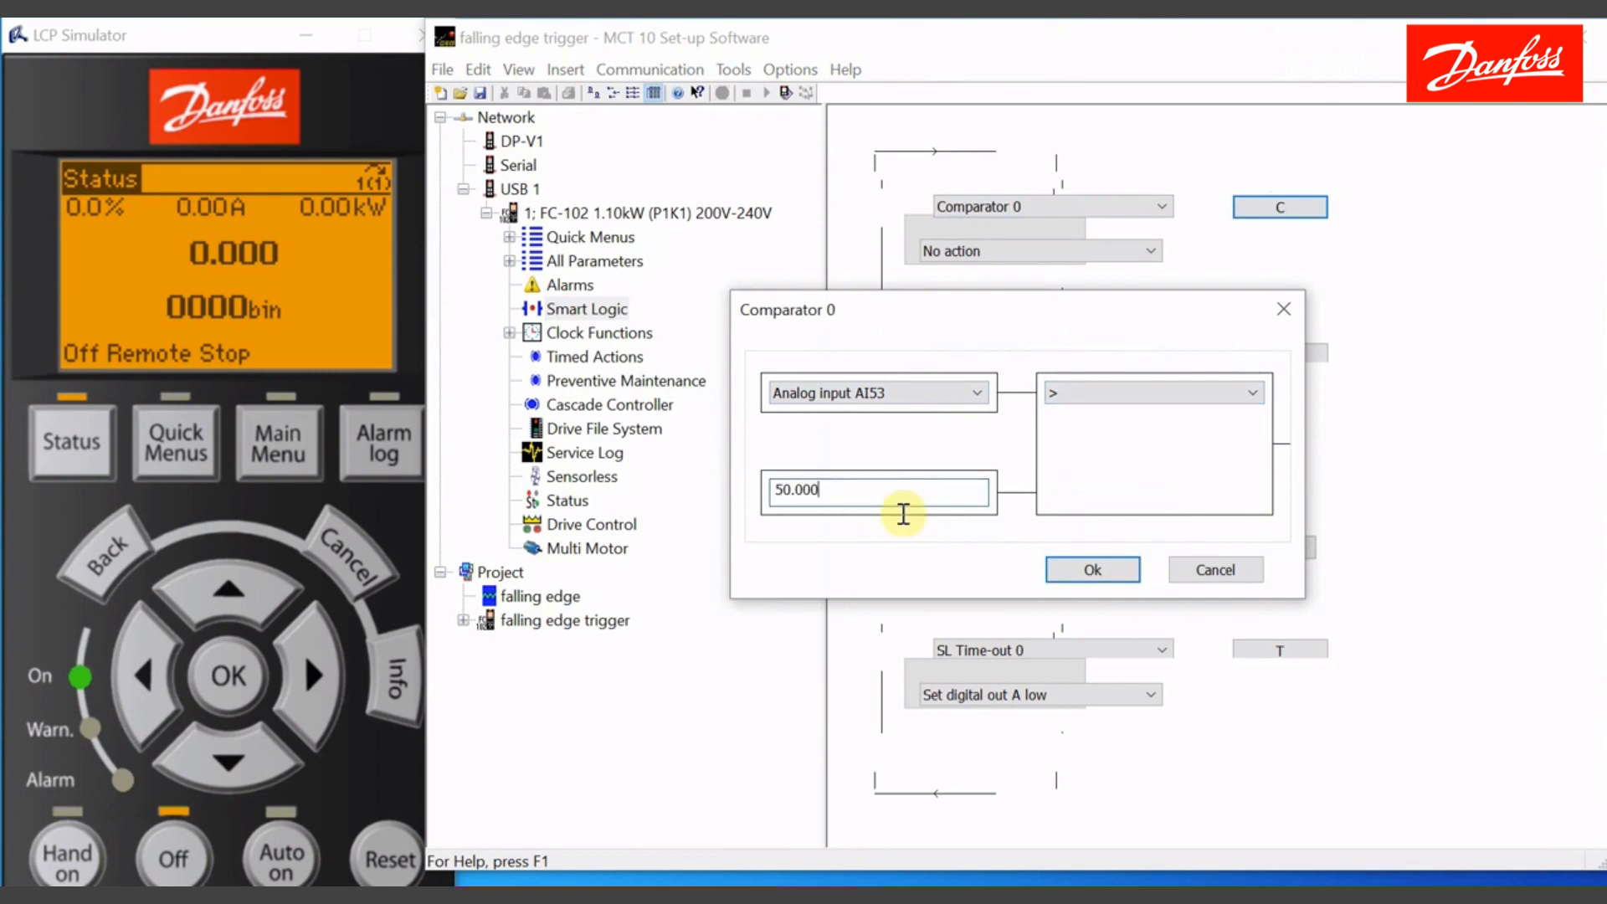
{"action": "left_click", "coordinate": [1080, 566]}
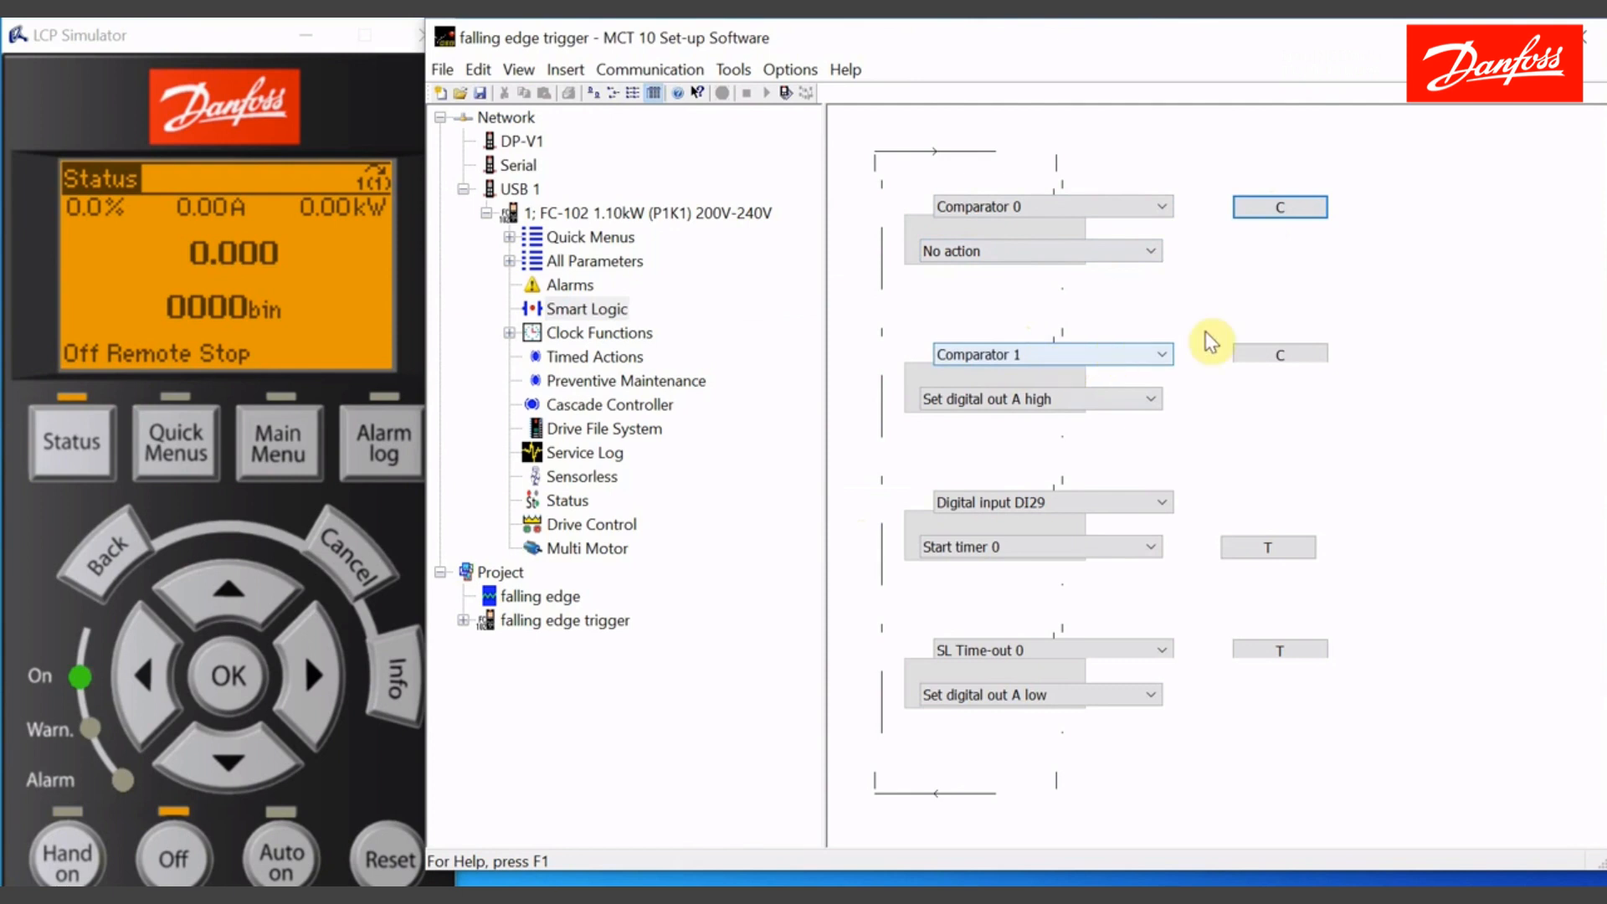
Examine the Comparator 1 settings and the Timer 0 duration in the Smart Logic sequence.
{"action": "left_click", "coordinate": [1265, 354]}
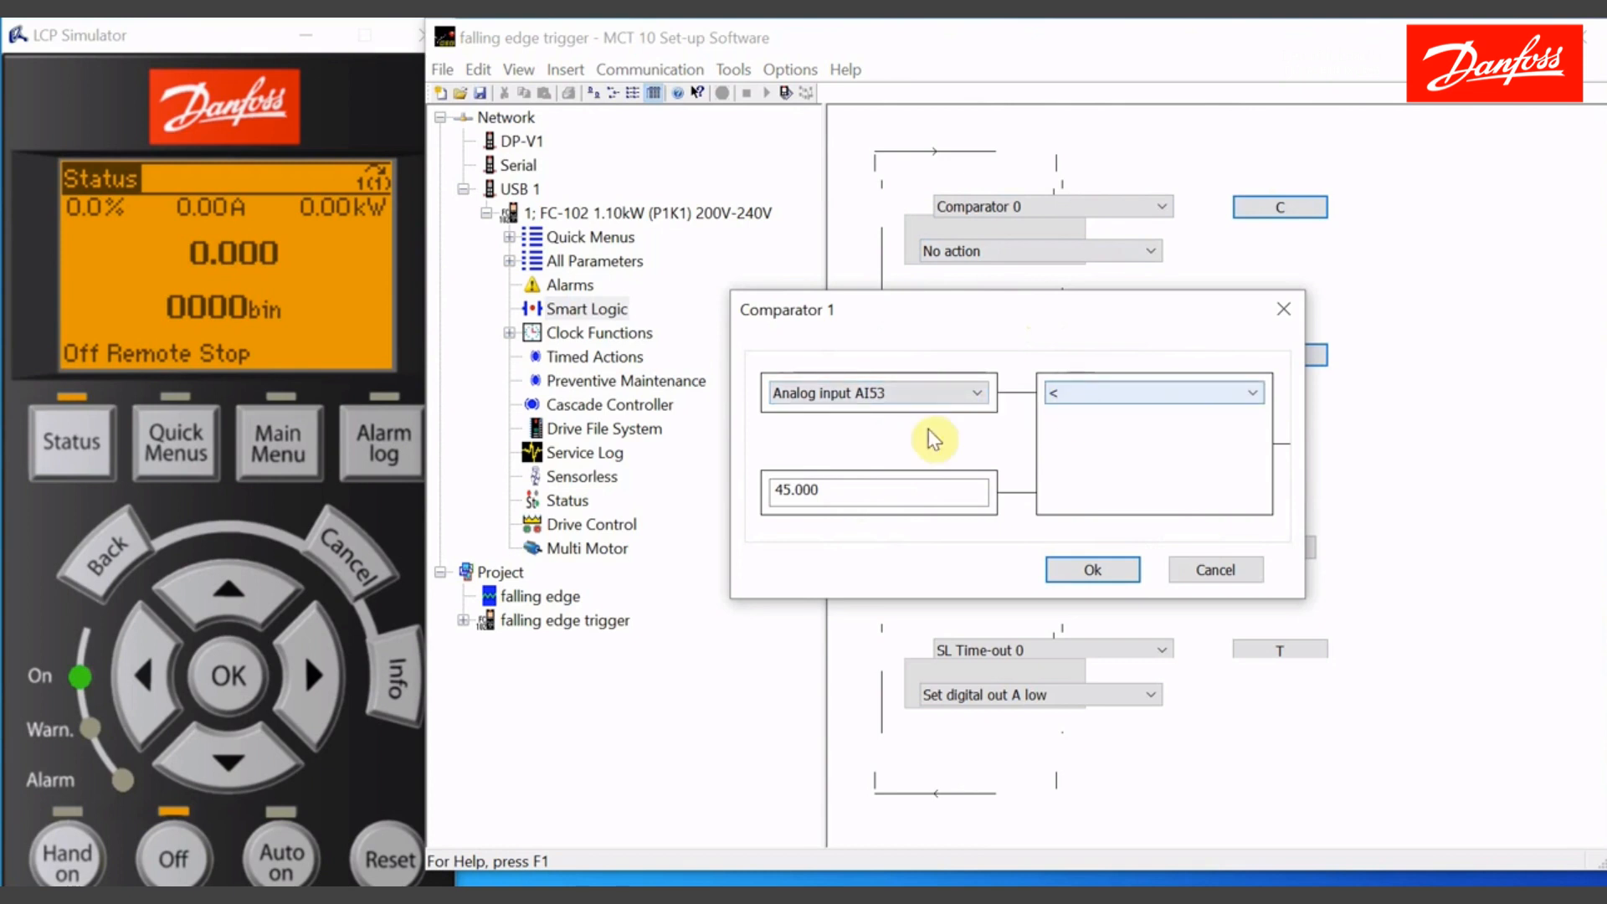
{"action": "left_click", "coordinate": [836, 491]}
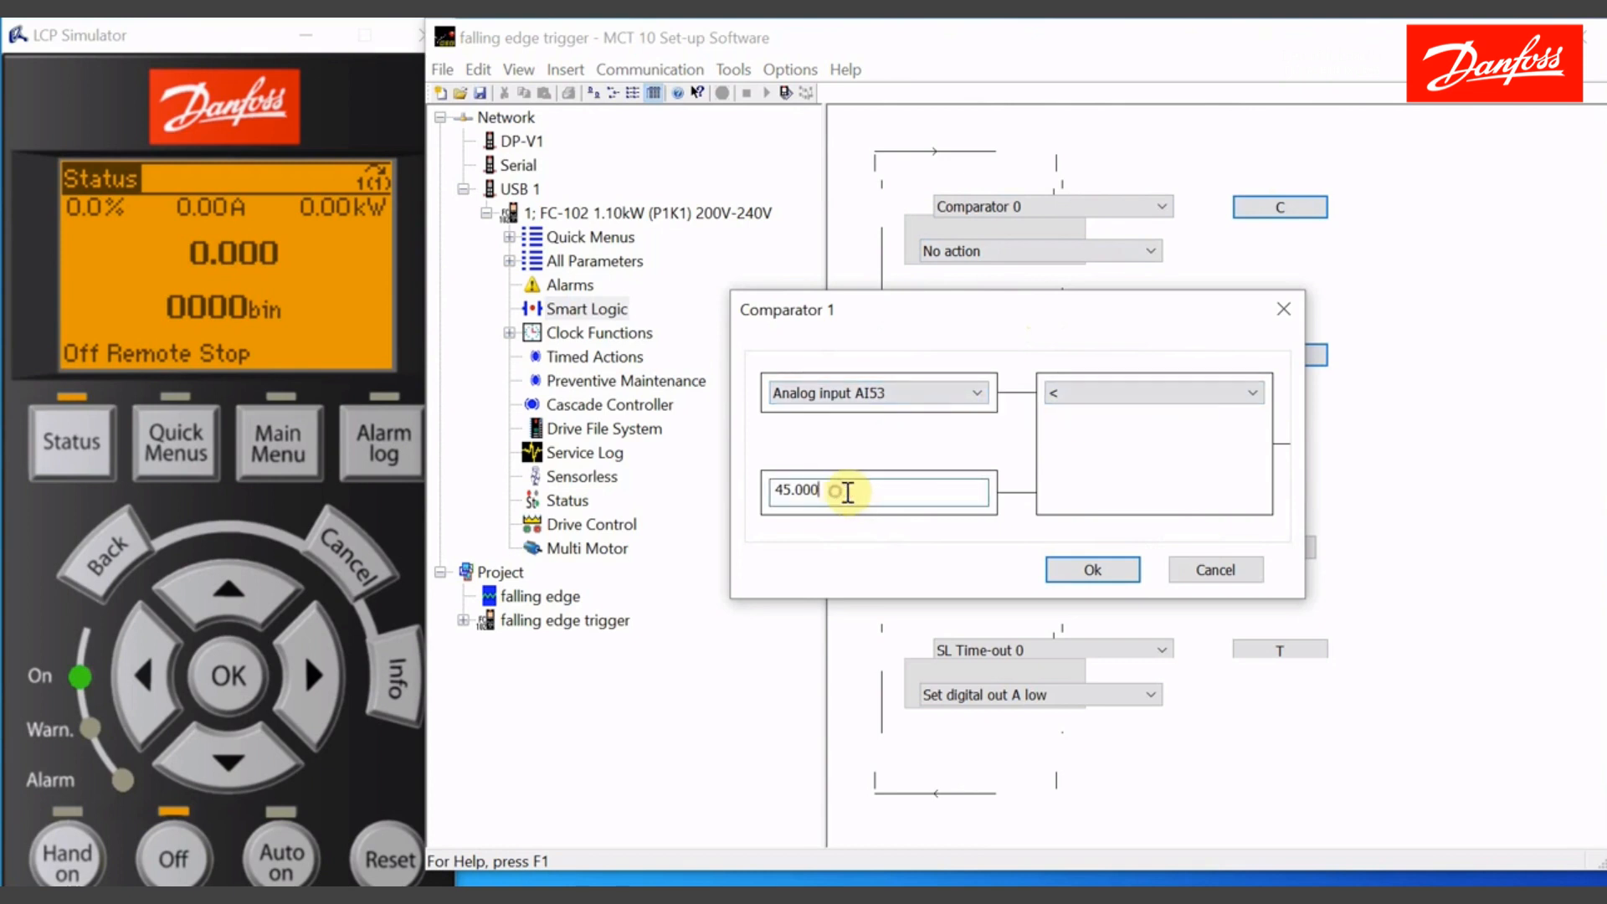
{"action": "left_click", "coordinate": [1091, 571]}
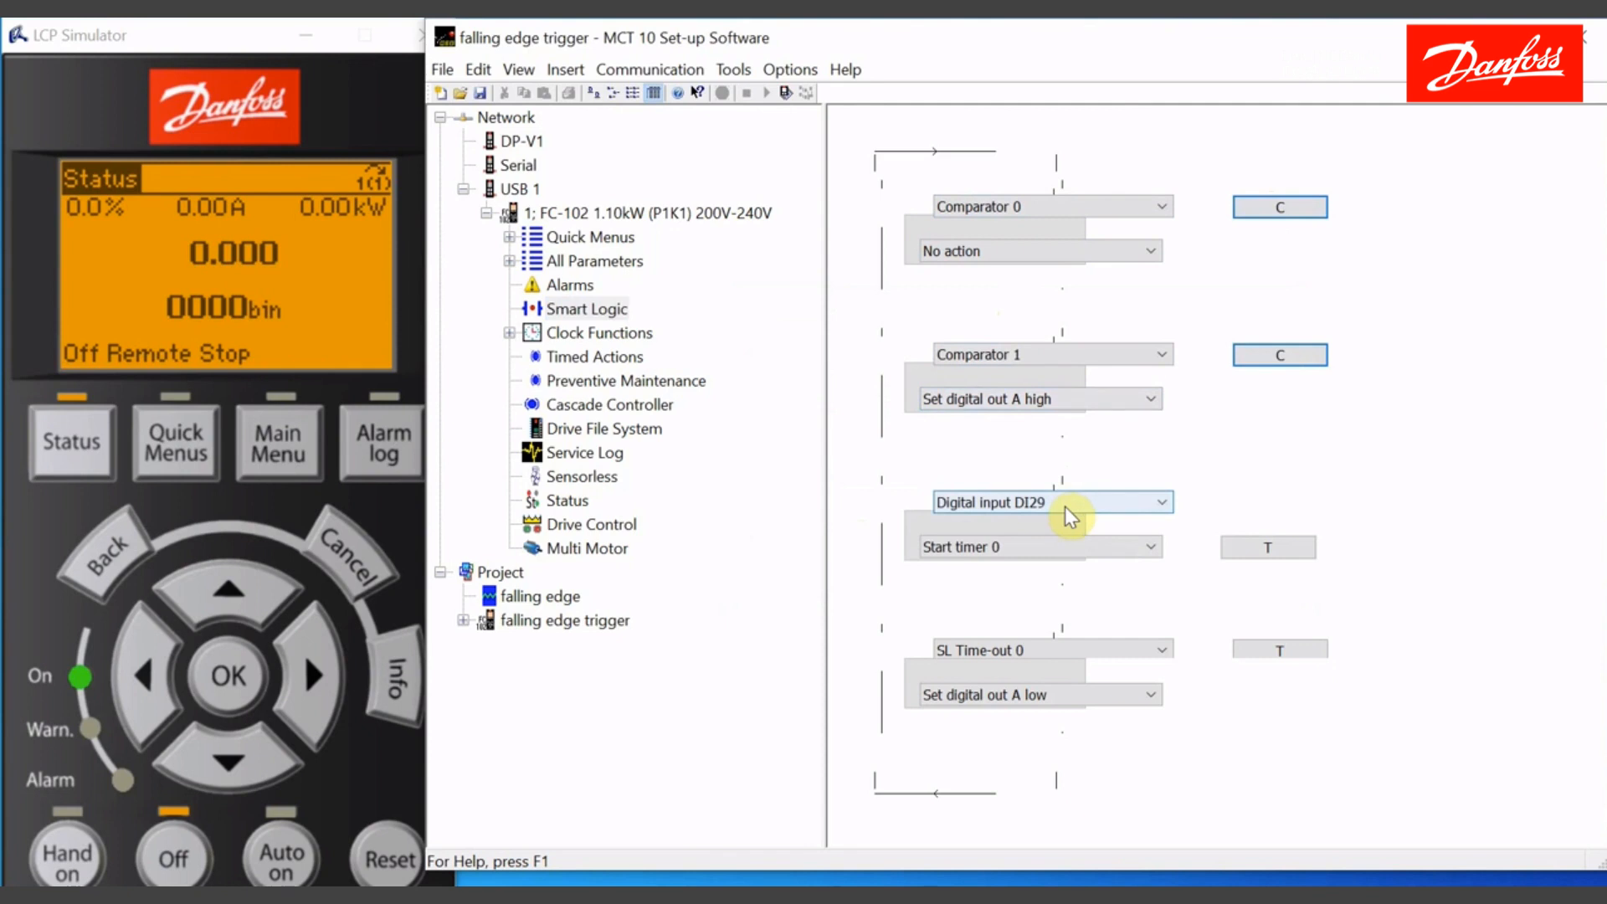
{"action": "left_click", "coordinate": [1274, 549]}
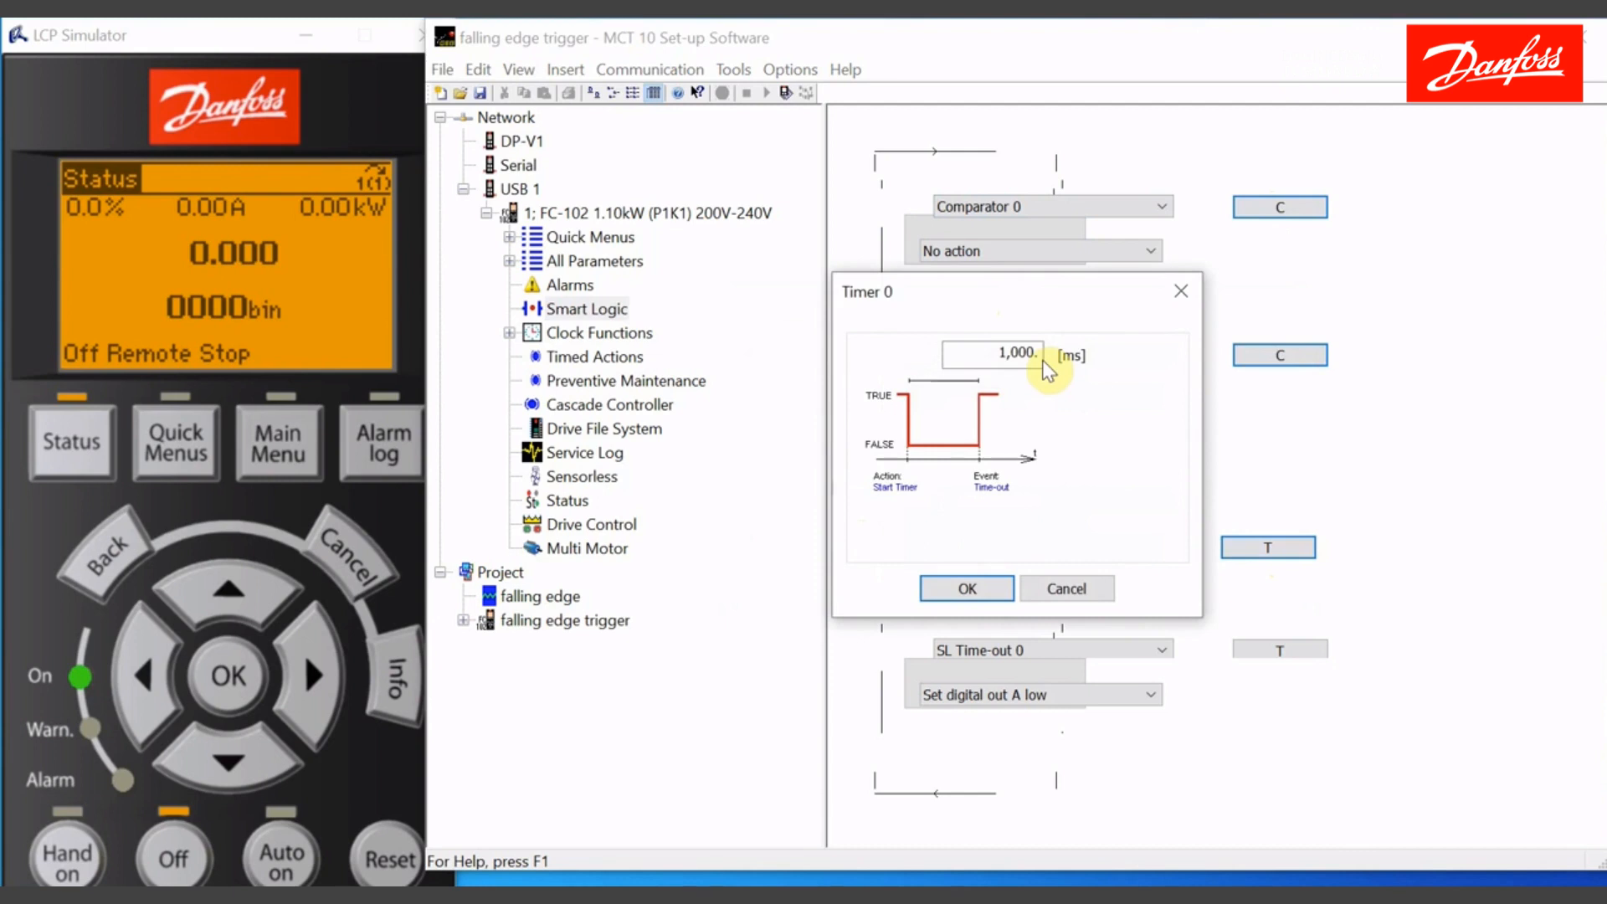
{"action": "left_click", "coordinate": [963, 586]}
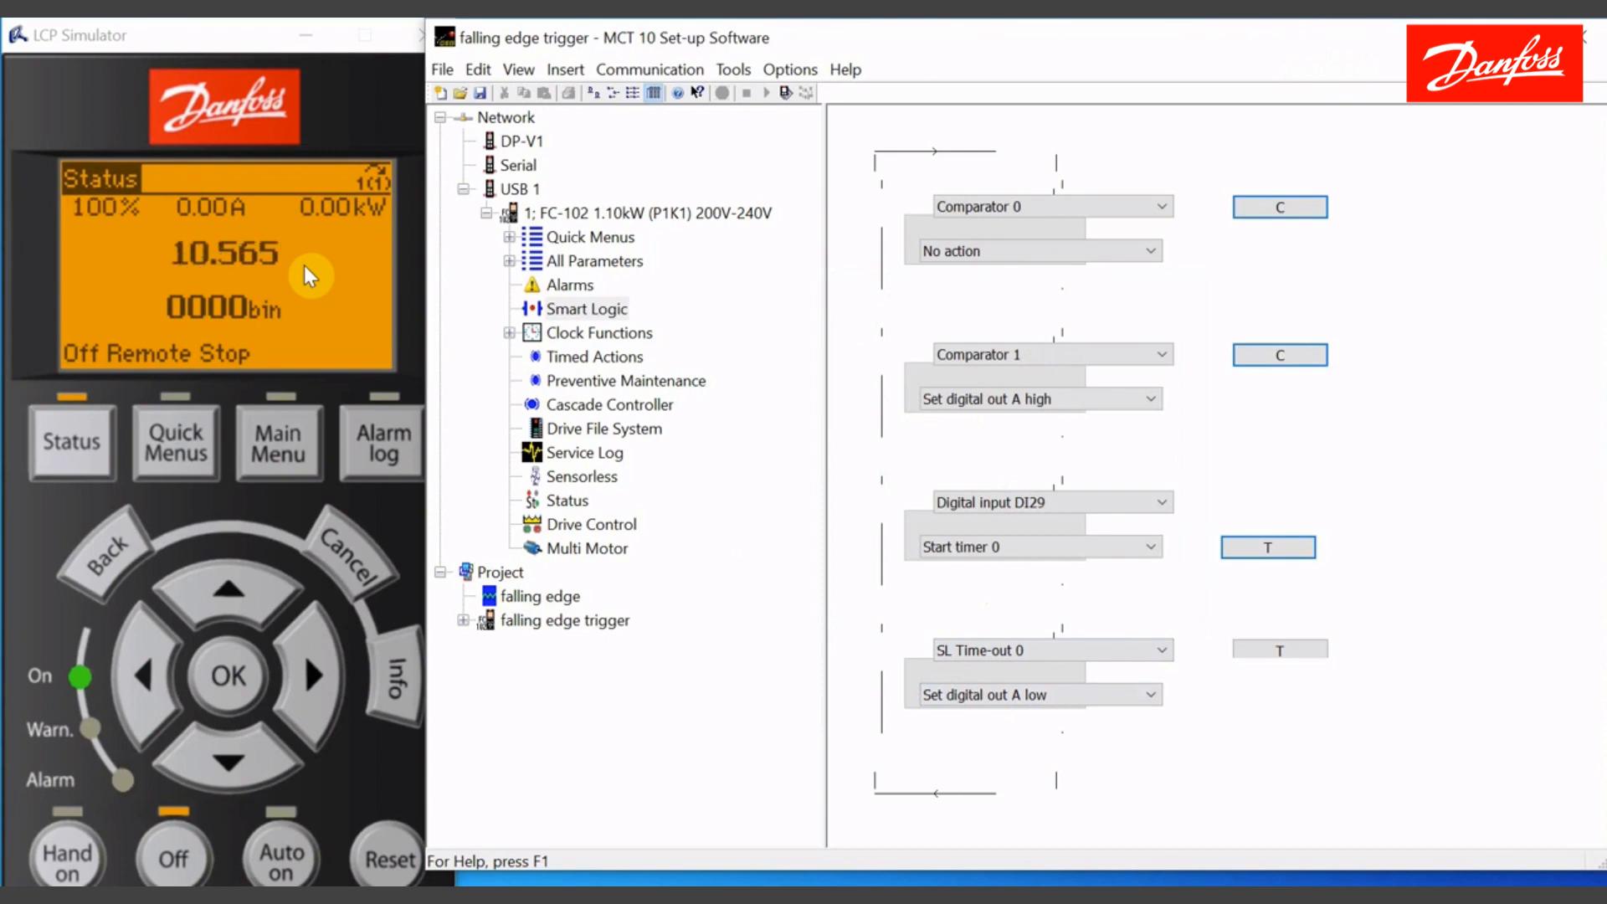
Check the falling edge scope's channel and trigger properties and record its real-time log, waiting for a trigger event or user input.
{"action": "left_click", "coordinate": [486, 213]}
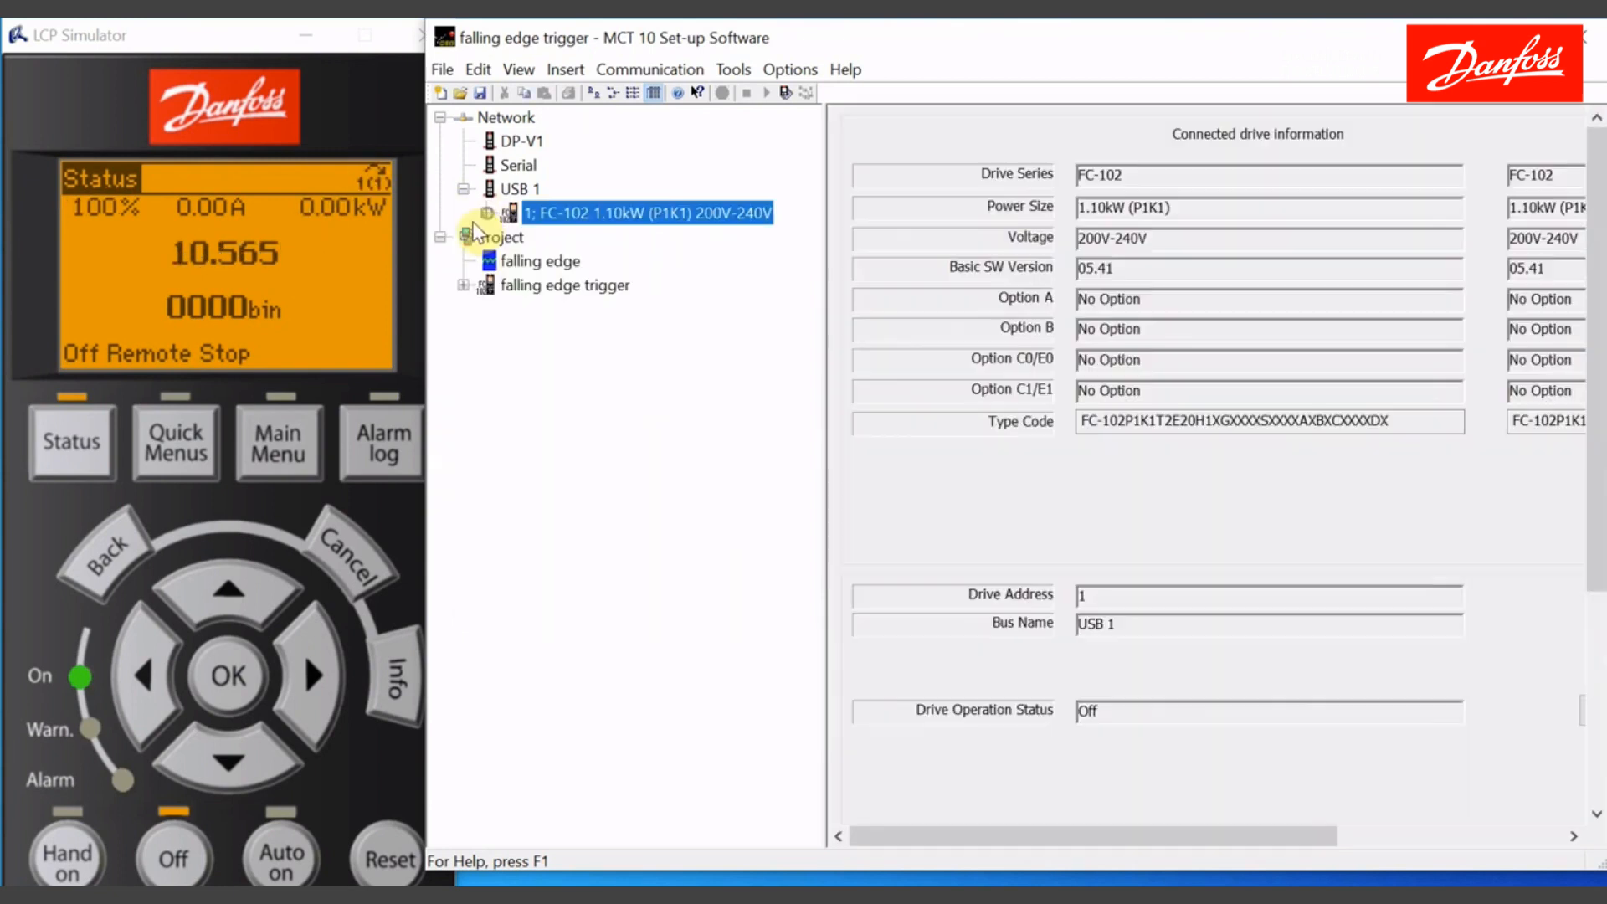
{"action": "left_click", "coordinate": [502, 261]}
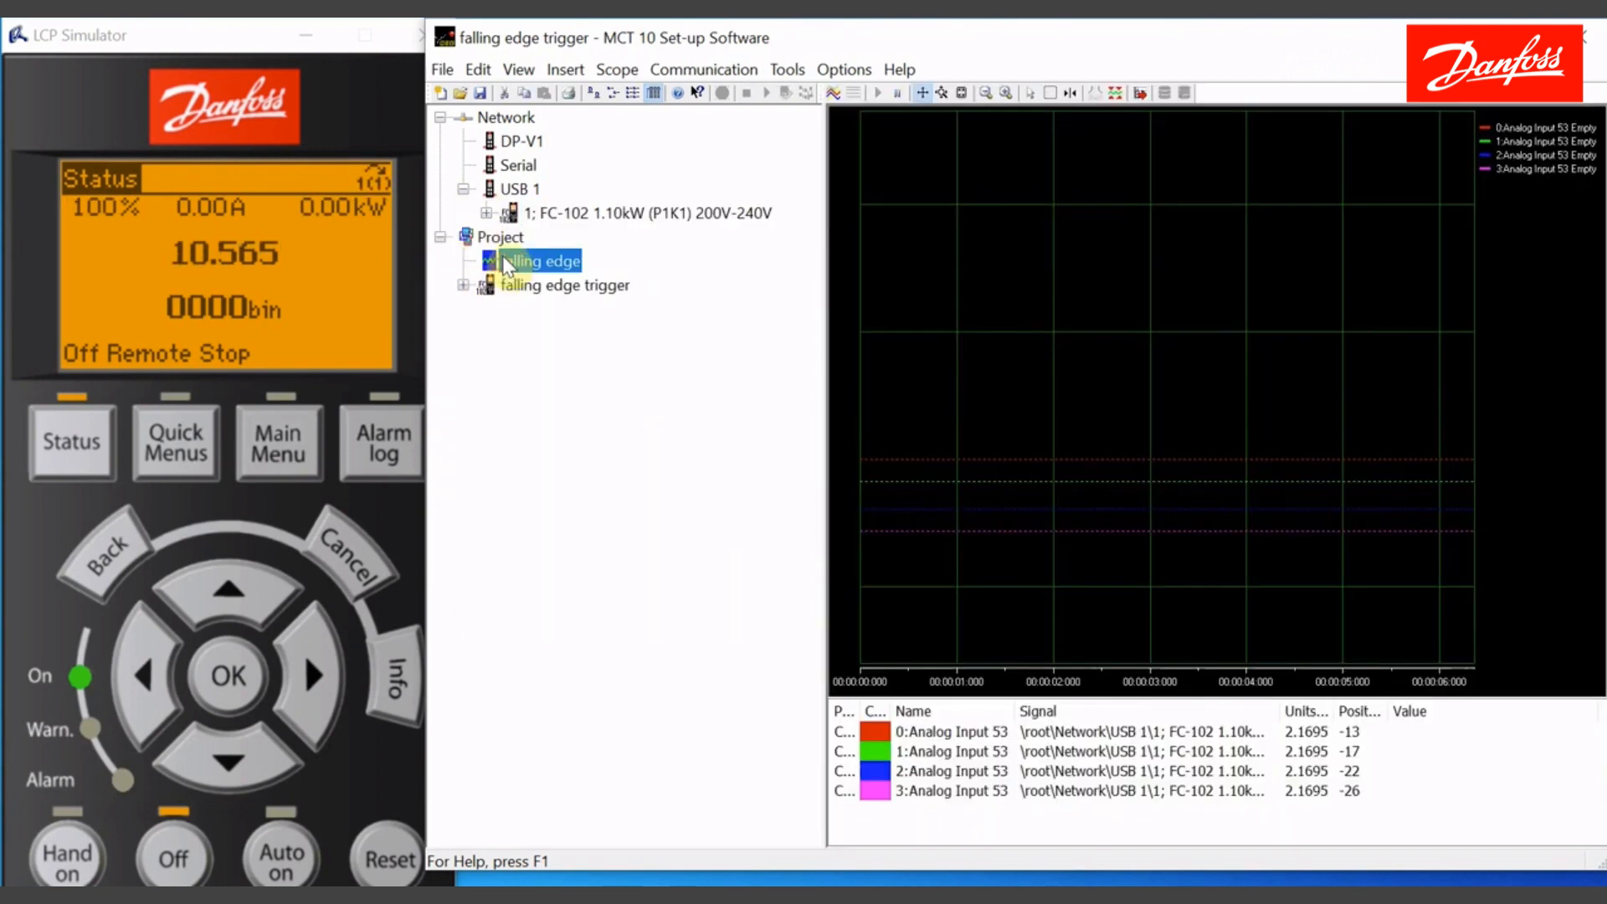
{"action": "right_click", "coordinate": [955, 296]}
{"action": "left_click", "coordinate": [982, 295]}
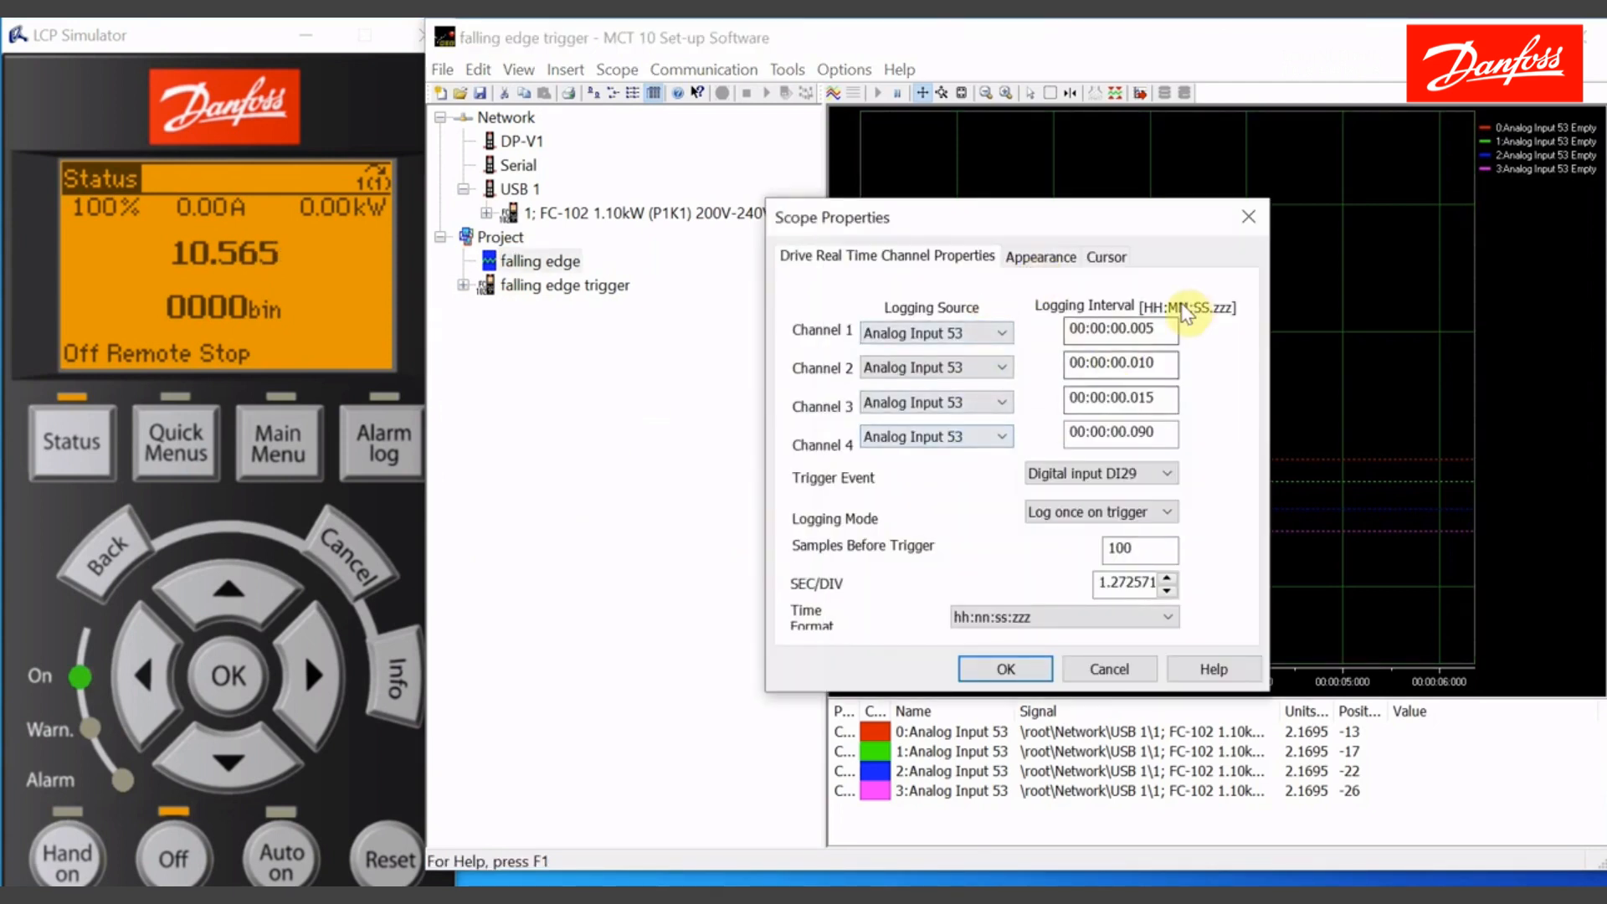
{"action": "left_click_drag", "start_coordinate": [1159, 432], "coordinate": [1142, 434]}
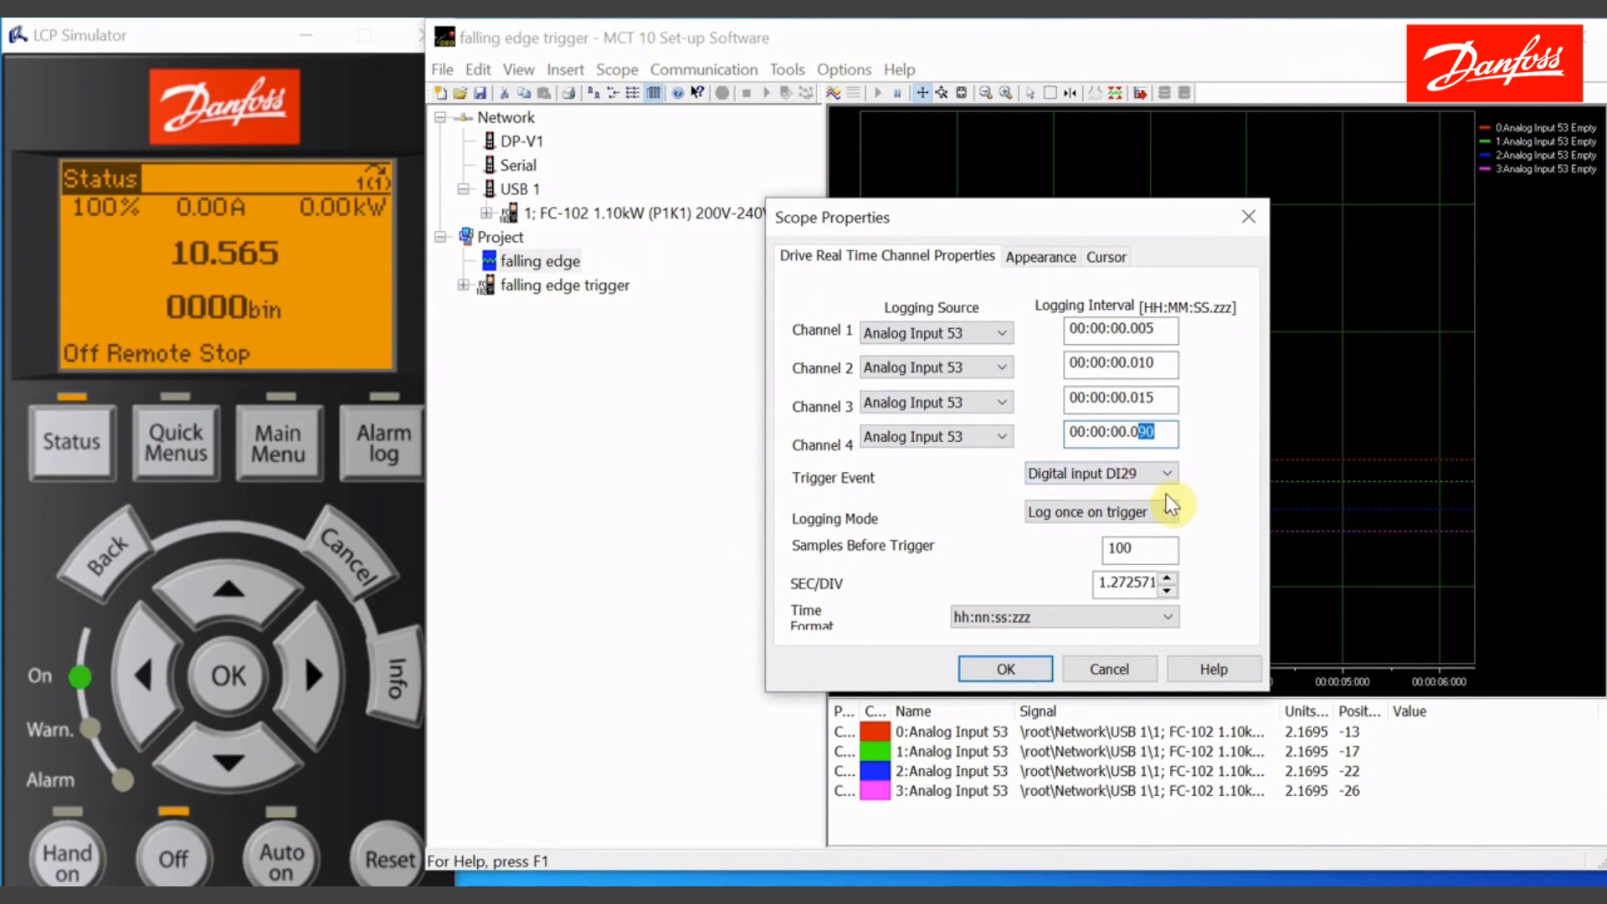
{"action": "left_click_drag", "start_coordinate": [1159, 549], "coordinate": [1088, 550]}
{"action": "left_click", "coordinate": [1008, 667]}
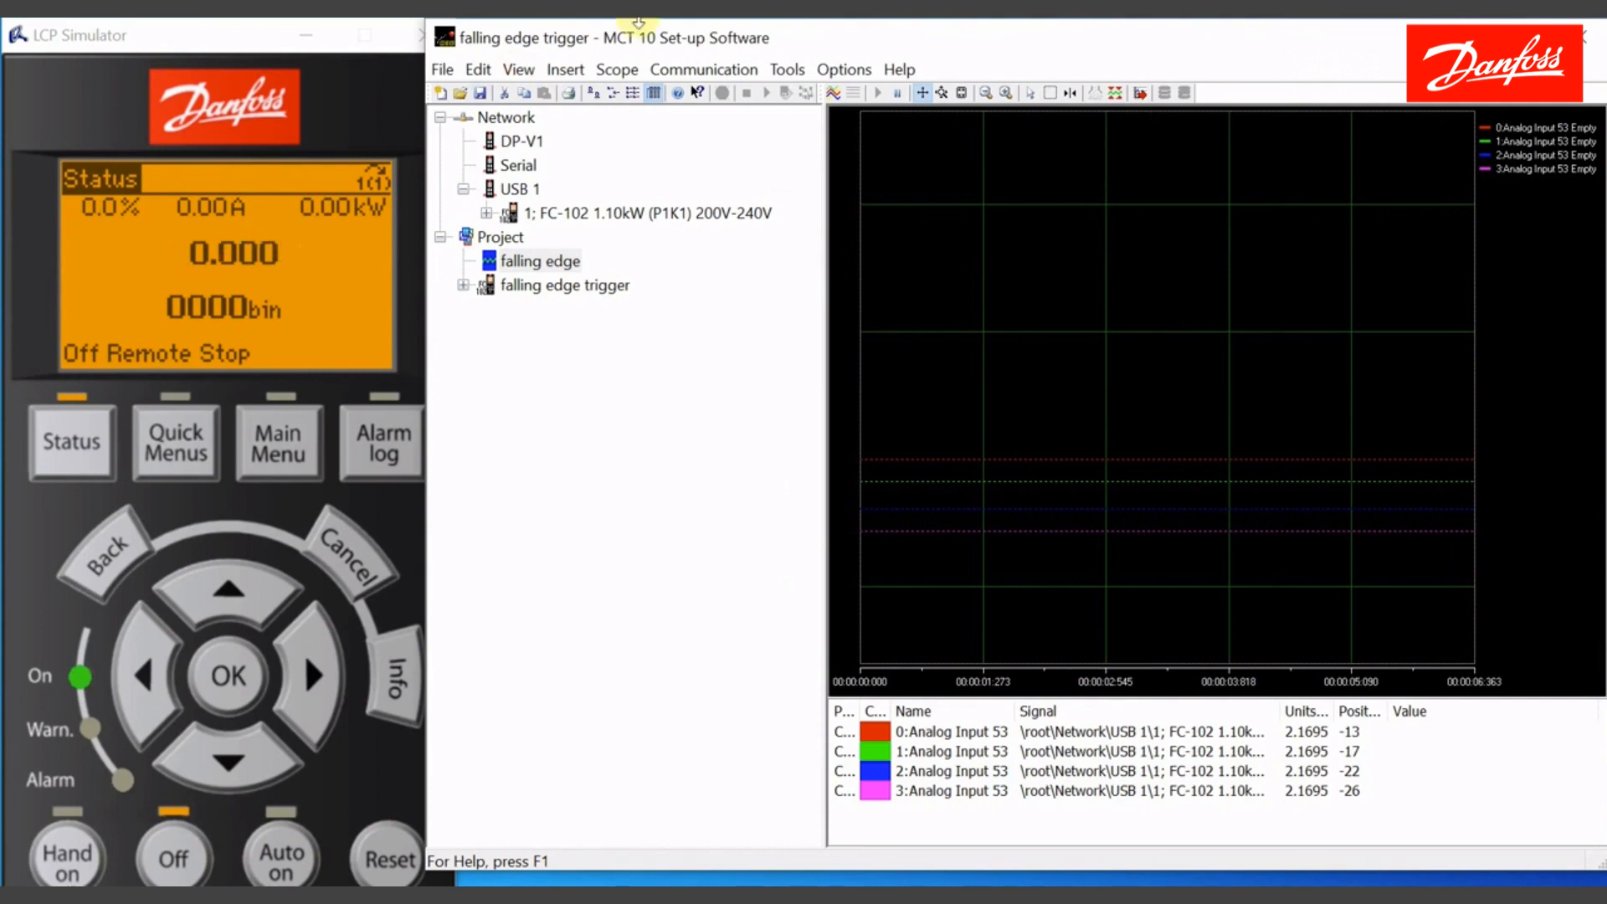
{"action": "left_click", "coordinate": [834, 97]}
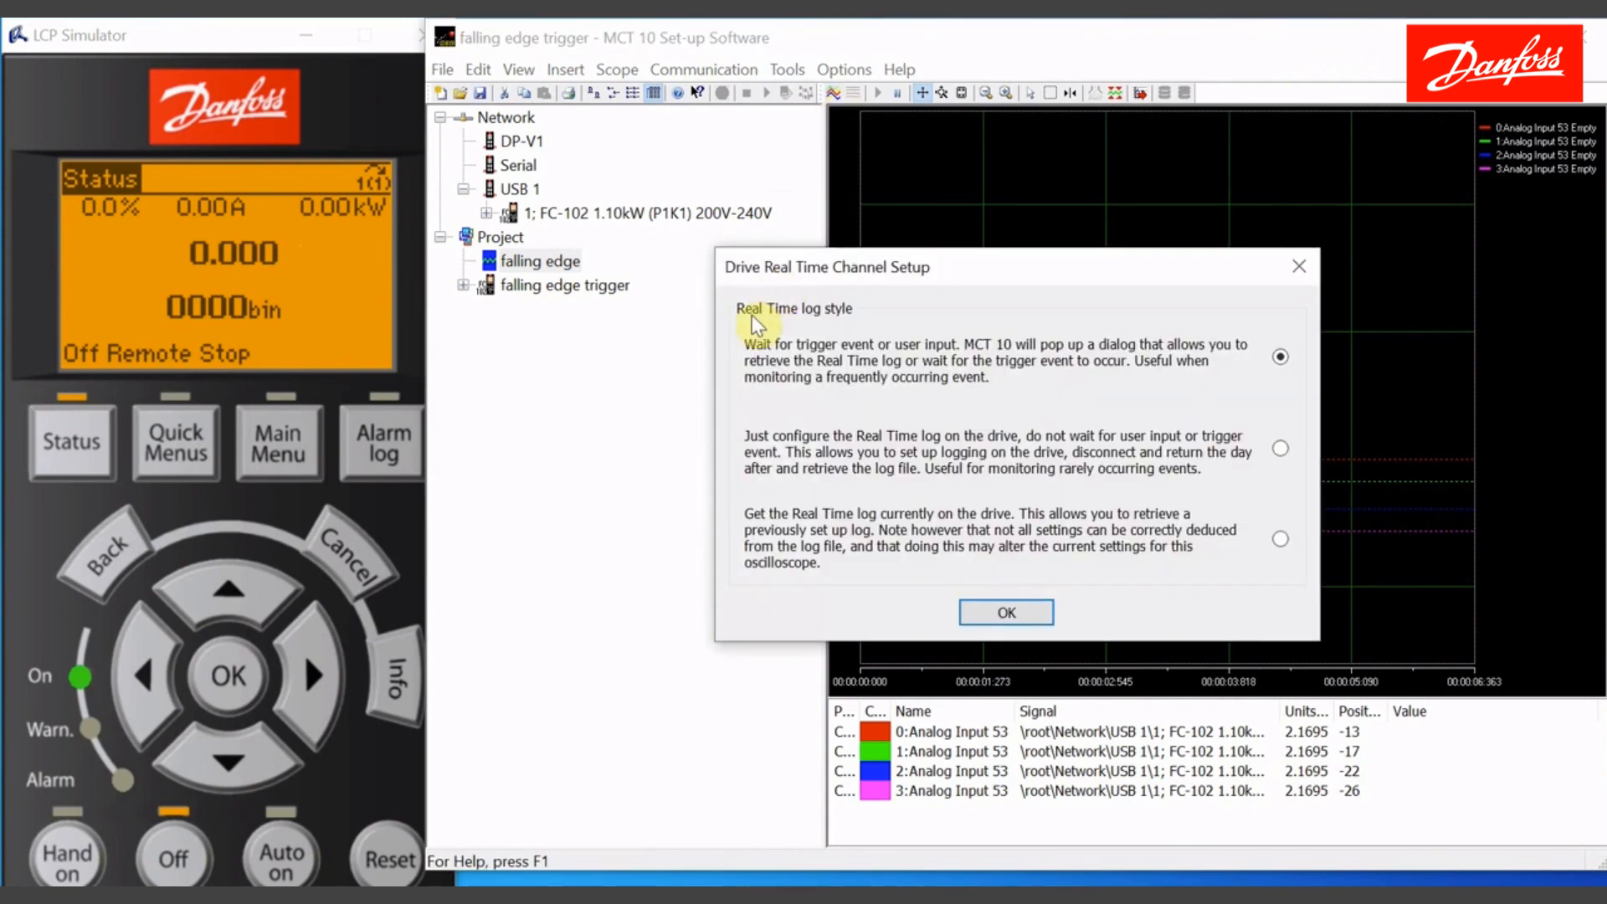
{"action": "left_click", "coordinate": [1005, 612]}
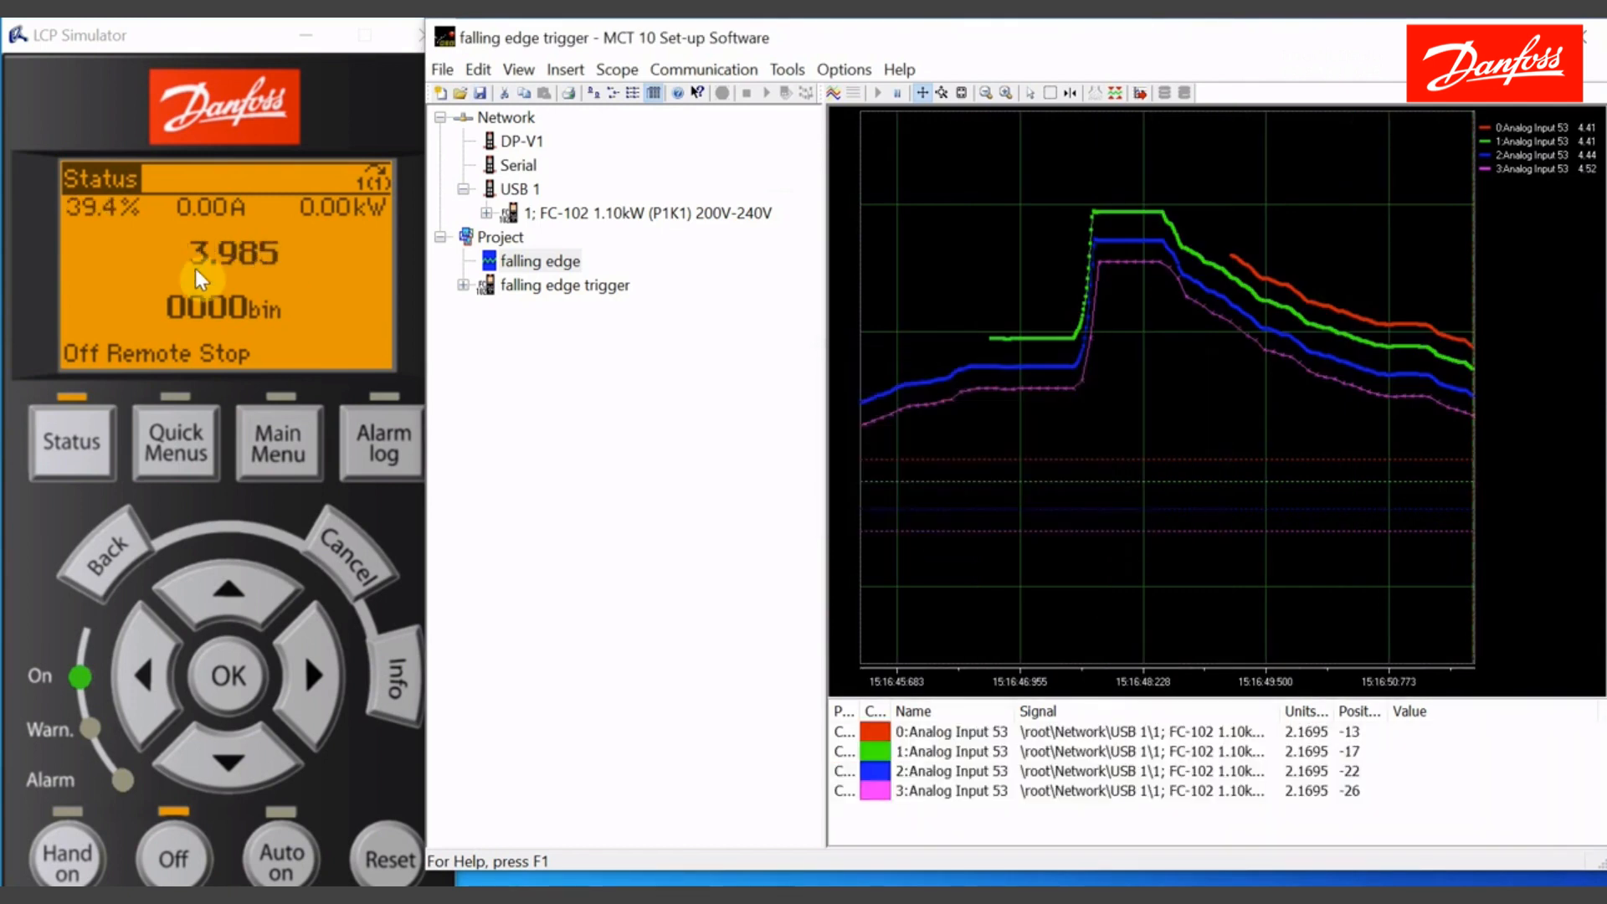
Set the falling edge scope's SEC/DIV to 4 and reposition the recorded traces within the graph.
{"action": "right_click", "coordinate": [1134, 489]}
{"action": "left_click", "coordinate": [1157, 496]}
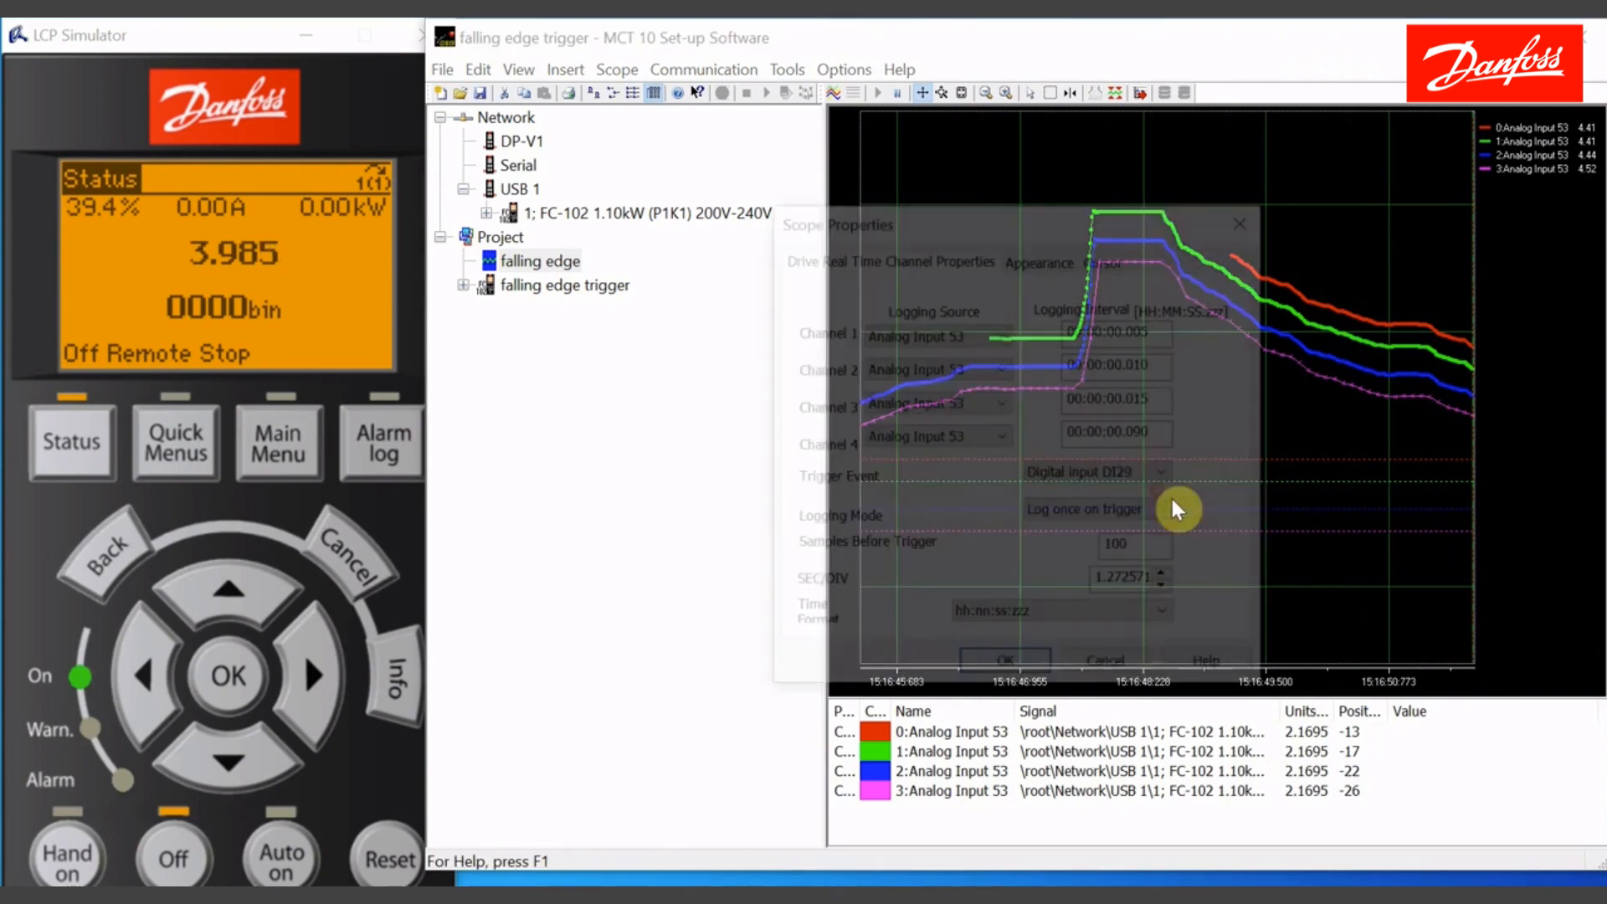
{"action": "double_click", "coordinate": [1103, 584]}
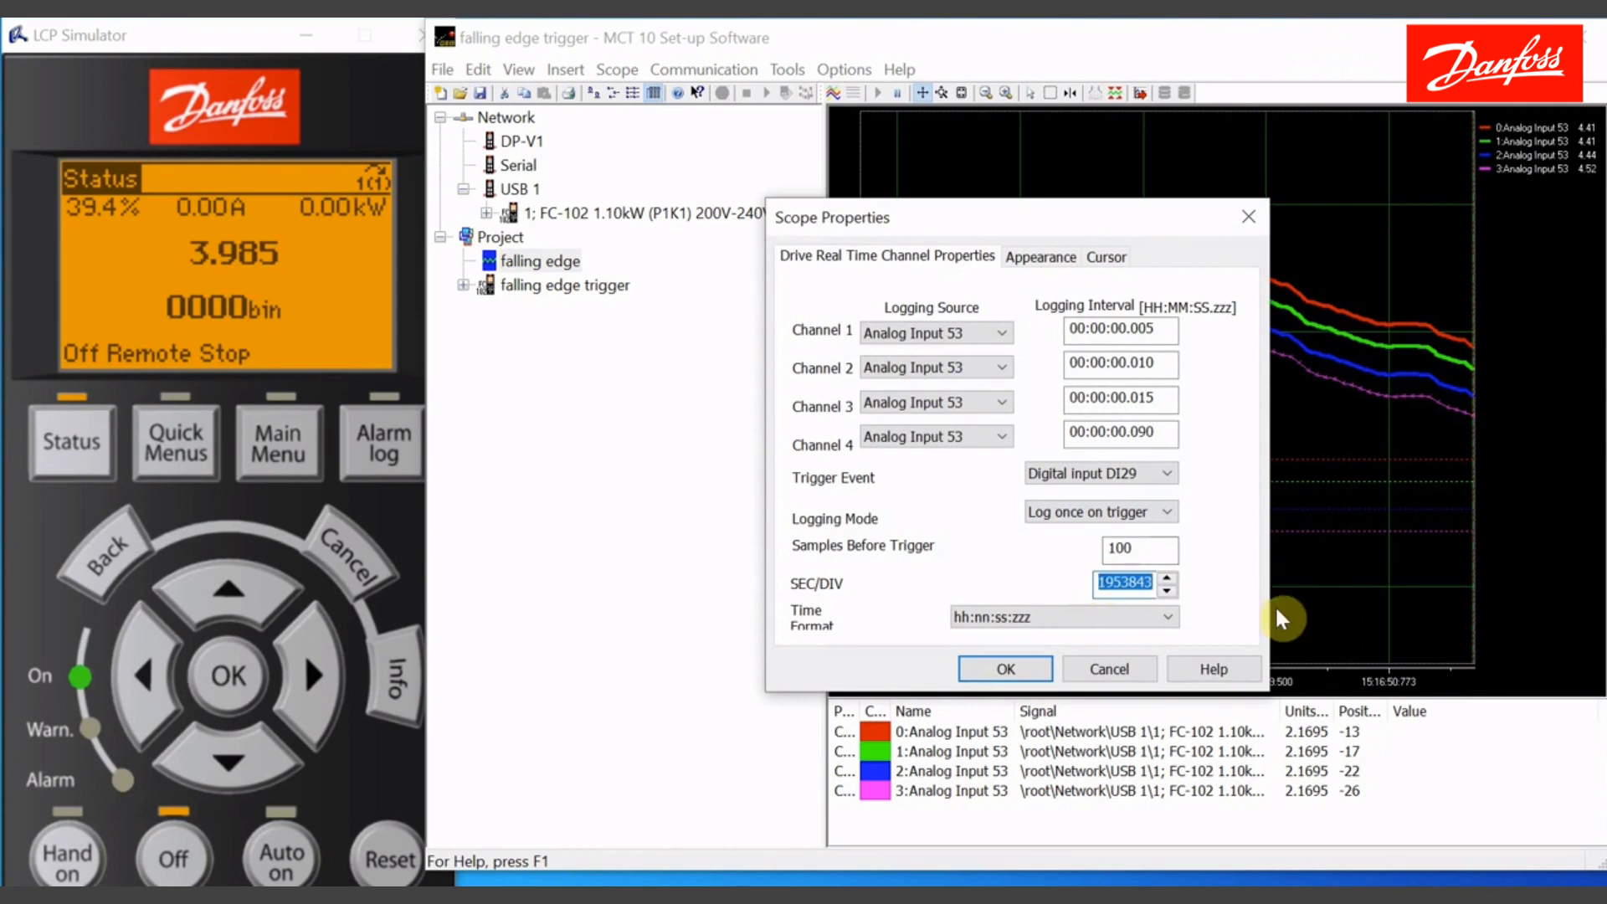
{"action": "type", "text": "4"}
{"action": "key", "text": "Return"}
{"action": "mouse_move", "coordinate": [1224, 611]}
{"action": "left_mouse_down"}
{"action": "mouse_move", "coordinate": [1220, 585]}
{"action": "mouse_move", "coordinate": [1406, 574]}
{"action": "mouse_move", "coordinate": [1417, 539]}
{"action": "left_mouse_up"}
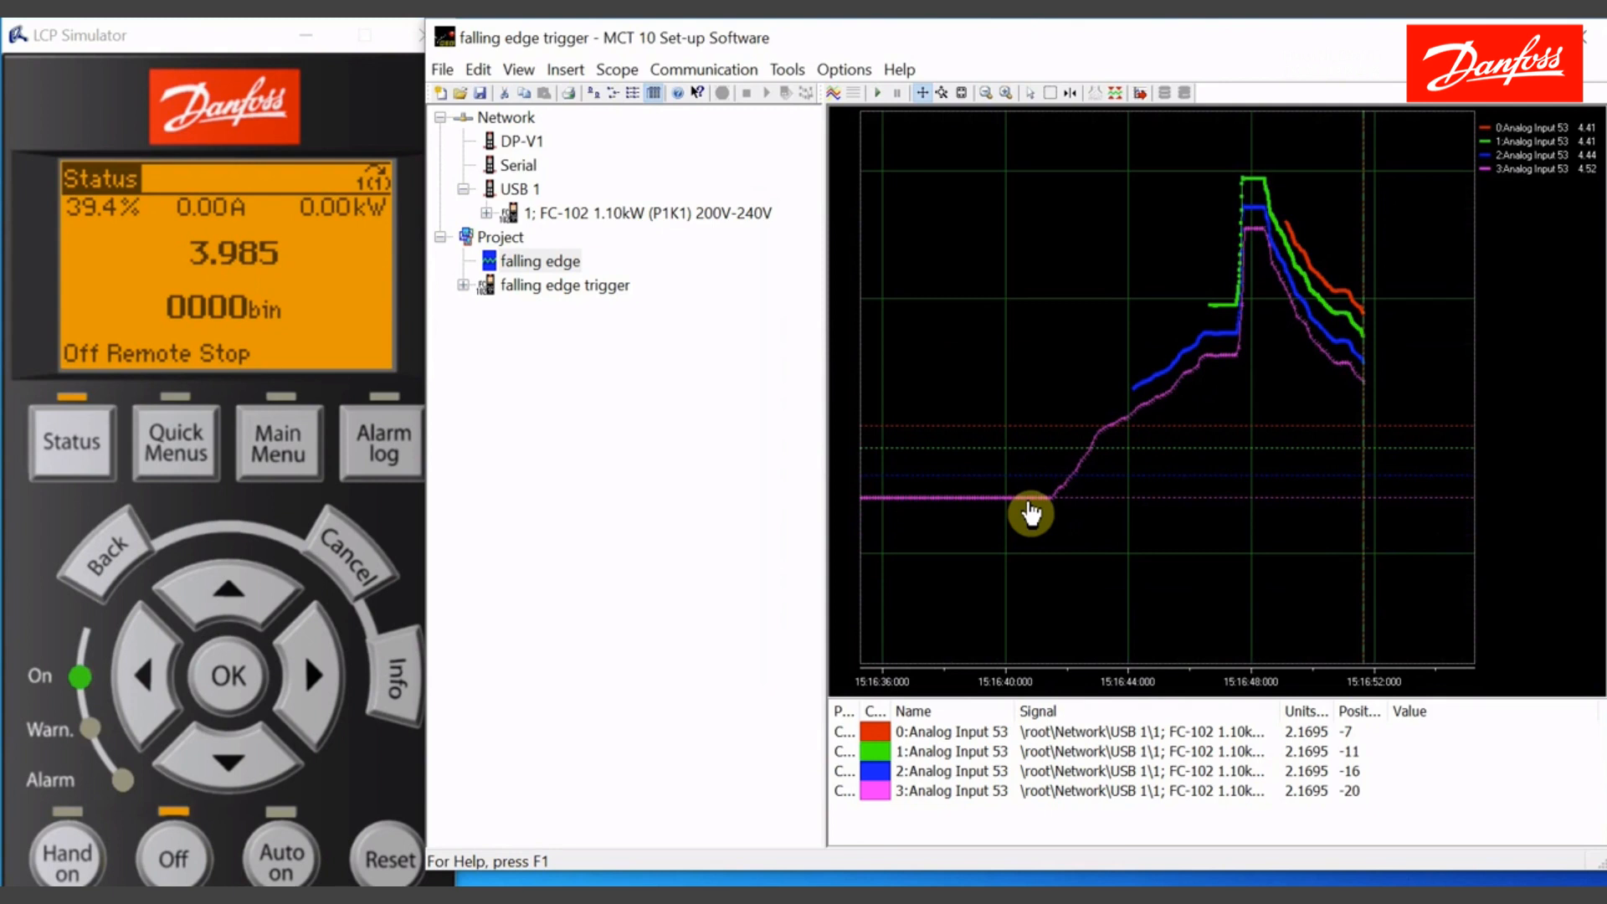
Set the falling edge scope's trigger event to Comparator 0 in its real-time channel properties.
{"action": "right_click", "coordinate": [1004, 336]}
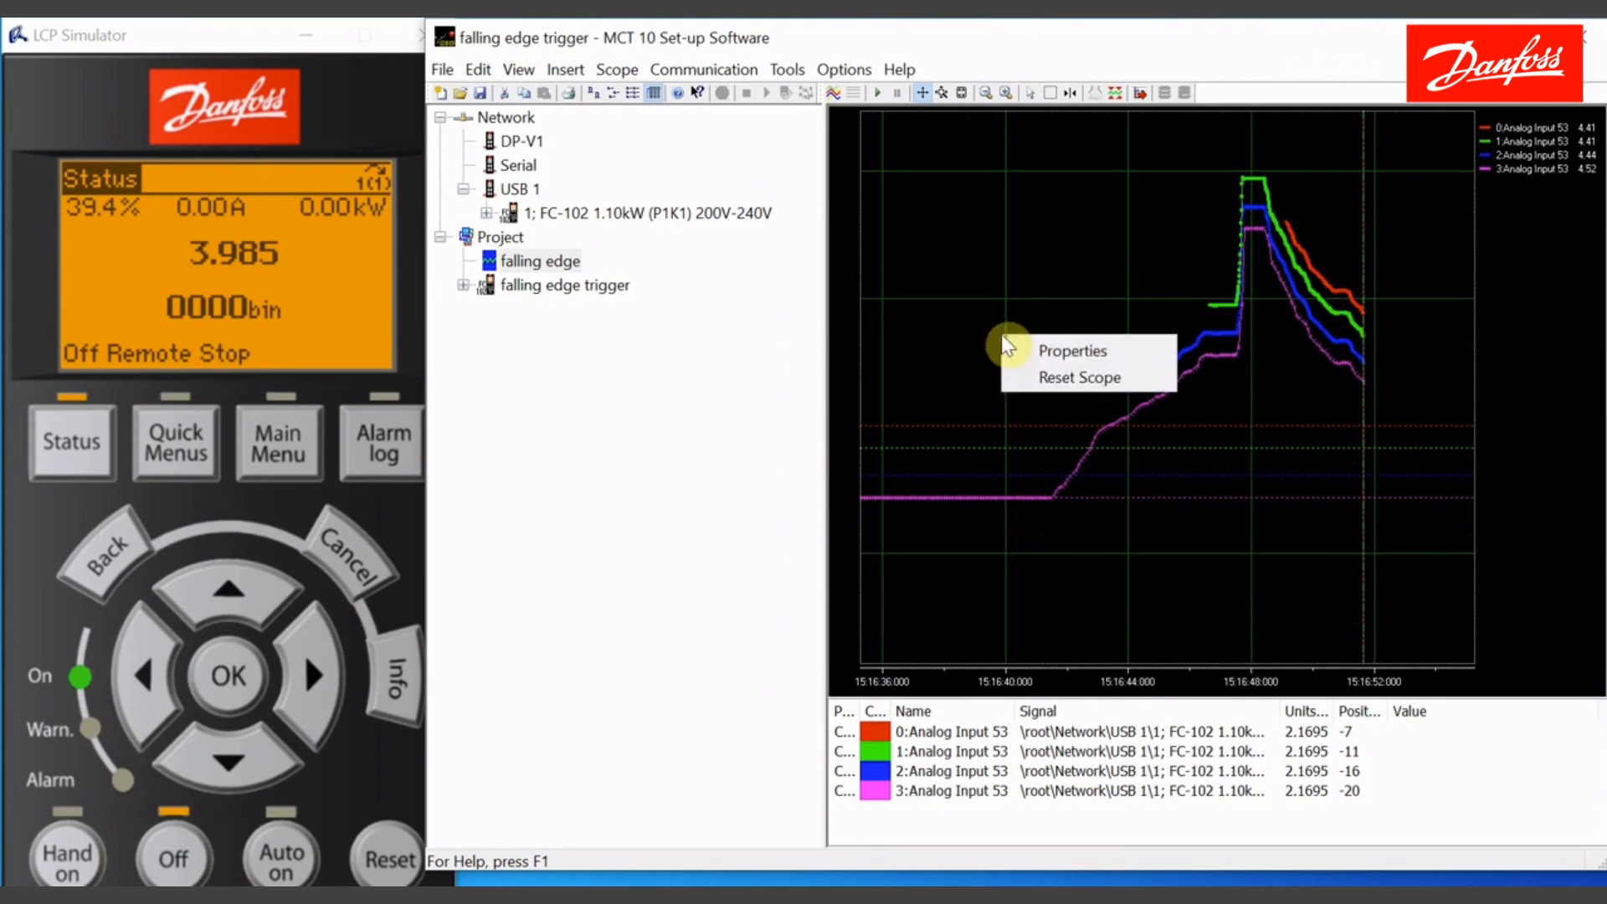
{"action": "left_click", "coordinate": [1022, 345]}
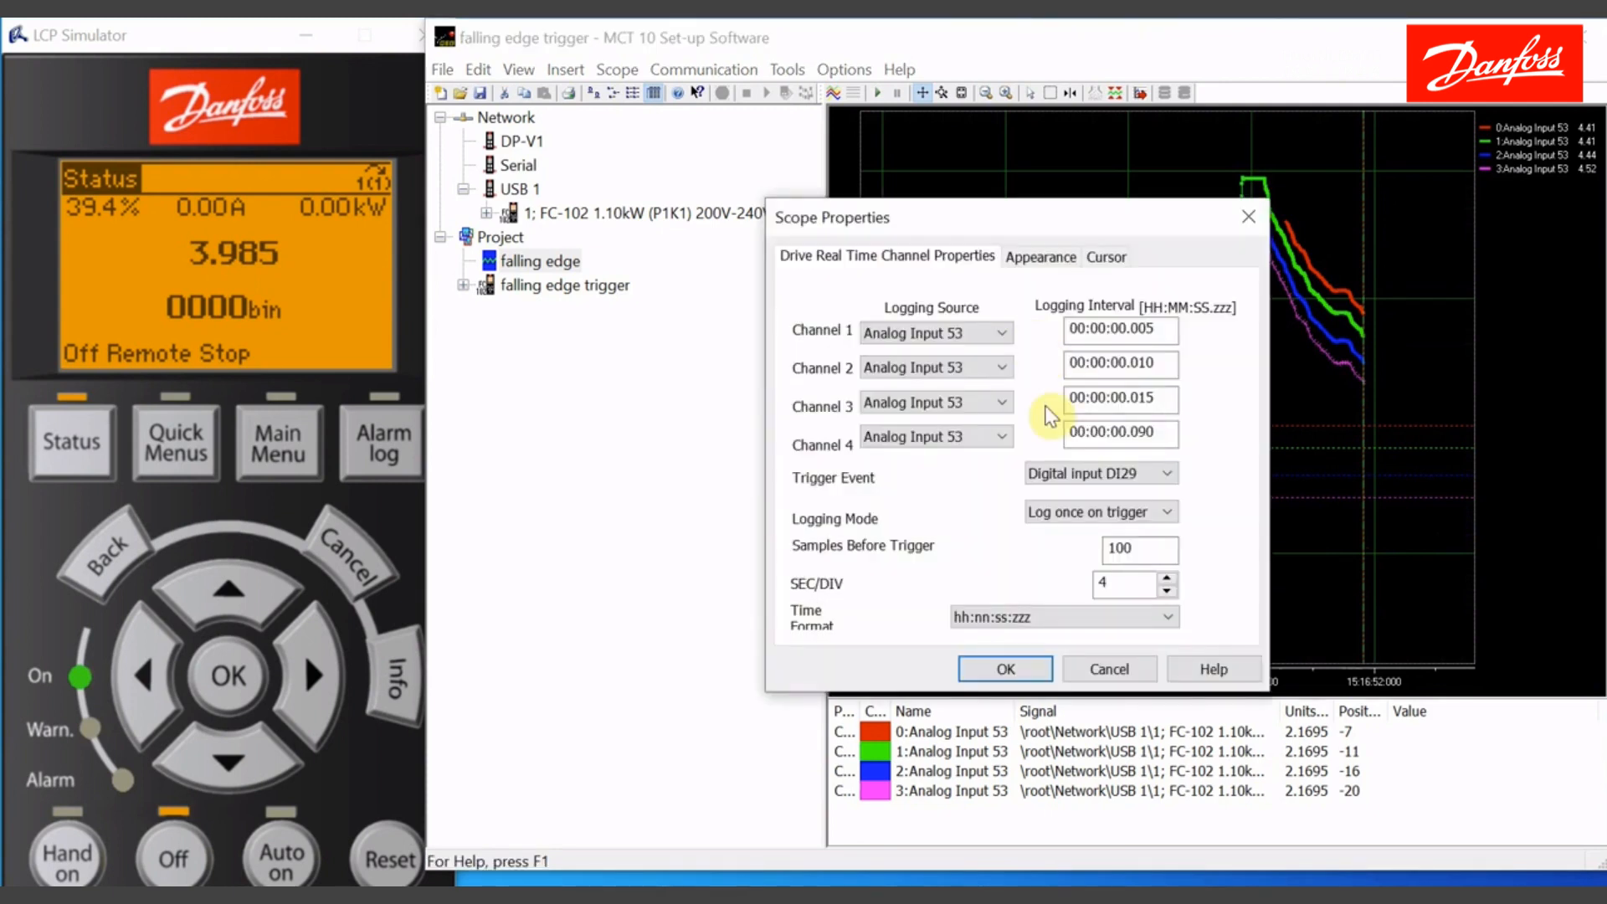
{"action": "left_click", "coordinate": [1118, 473]}
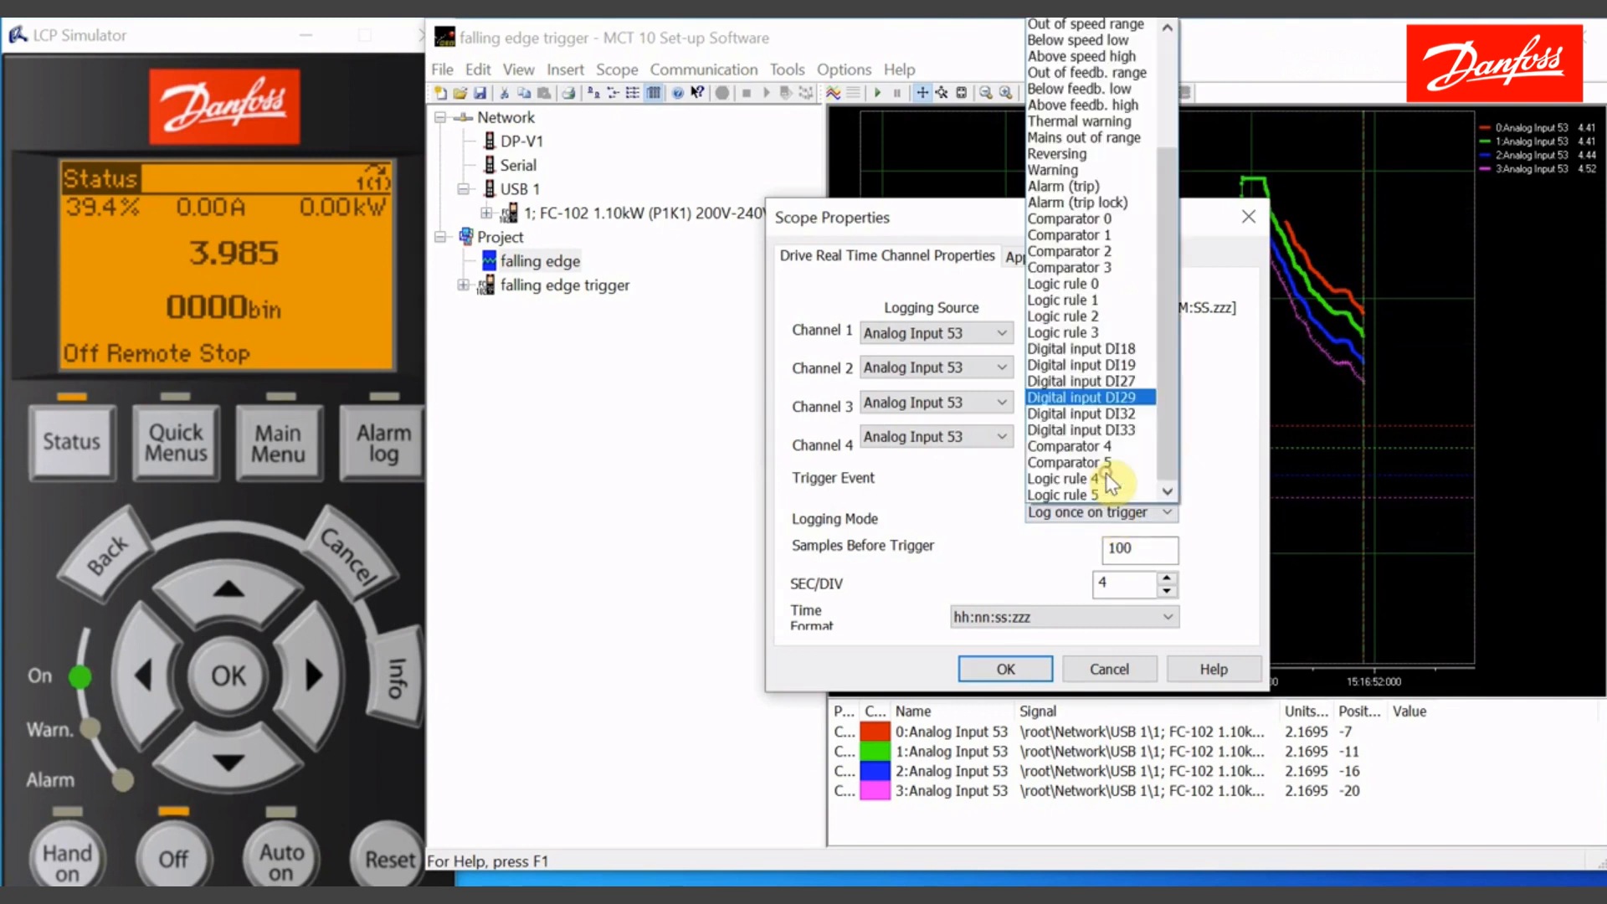
{"action": "left_click", "coordinate": [1114, 221]}
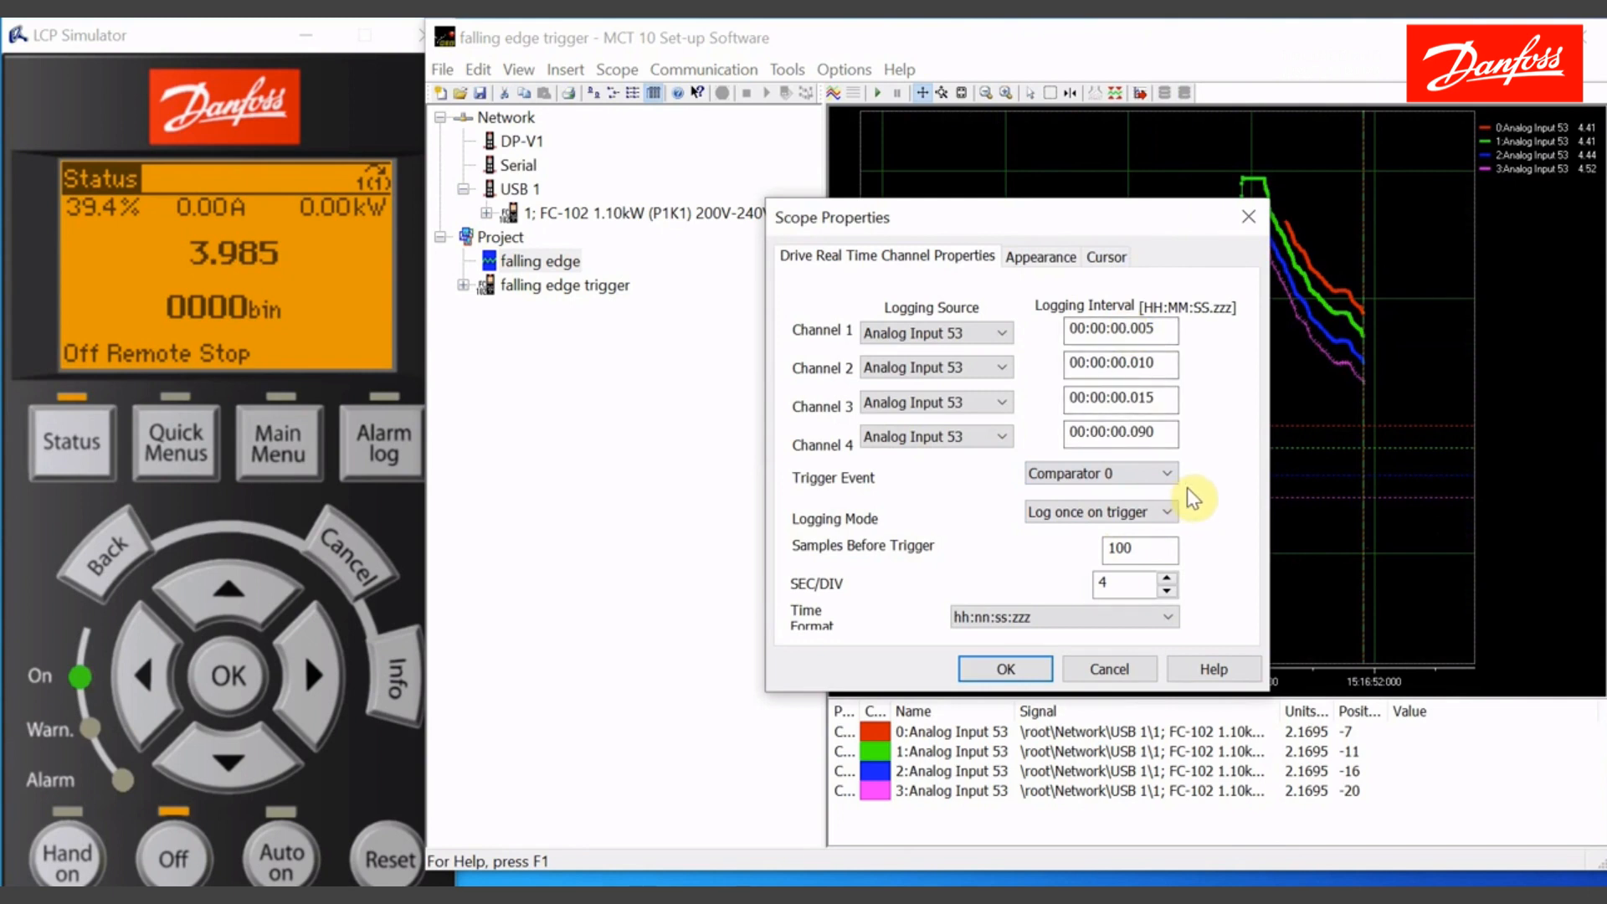
{"action": "left_click", "coordinate": [1023, 664]}
Configure the Comparator 0 log on the drive without waiting, and record it with the wait-for-trigger style, shifting the traces within the graph.
{"action": "left_click", "coordinate": [833, 92]}
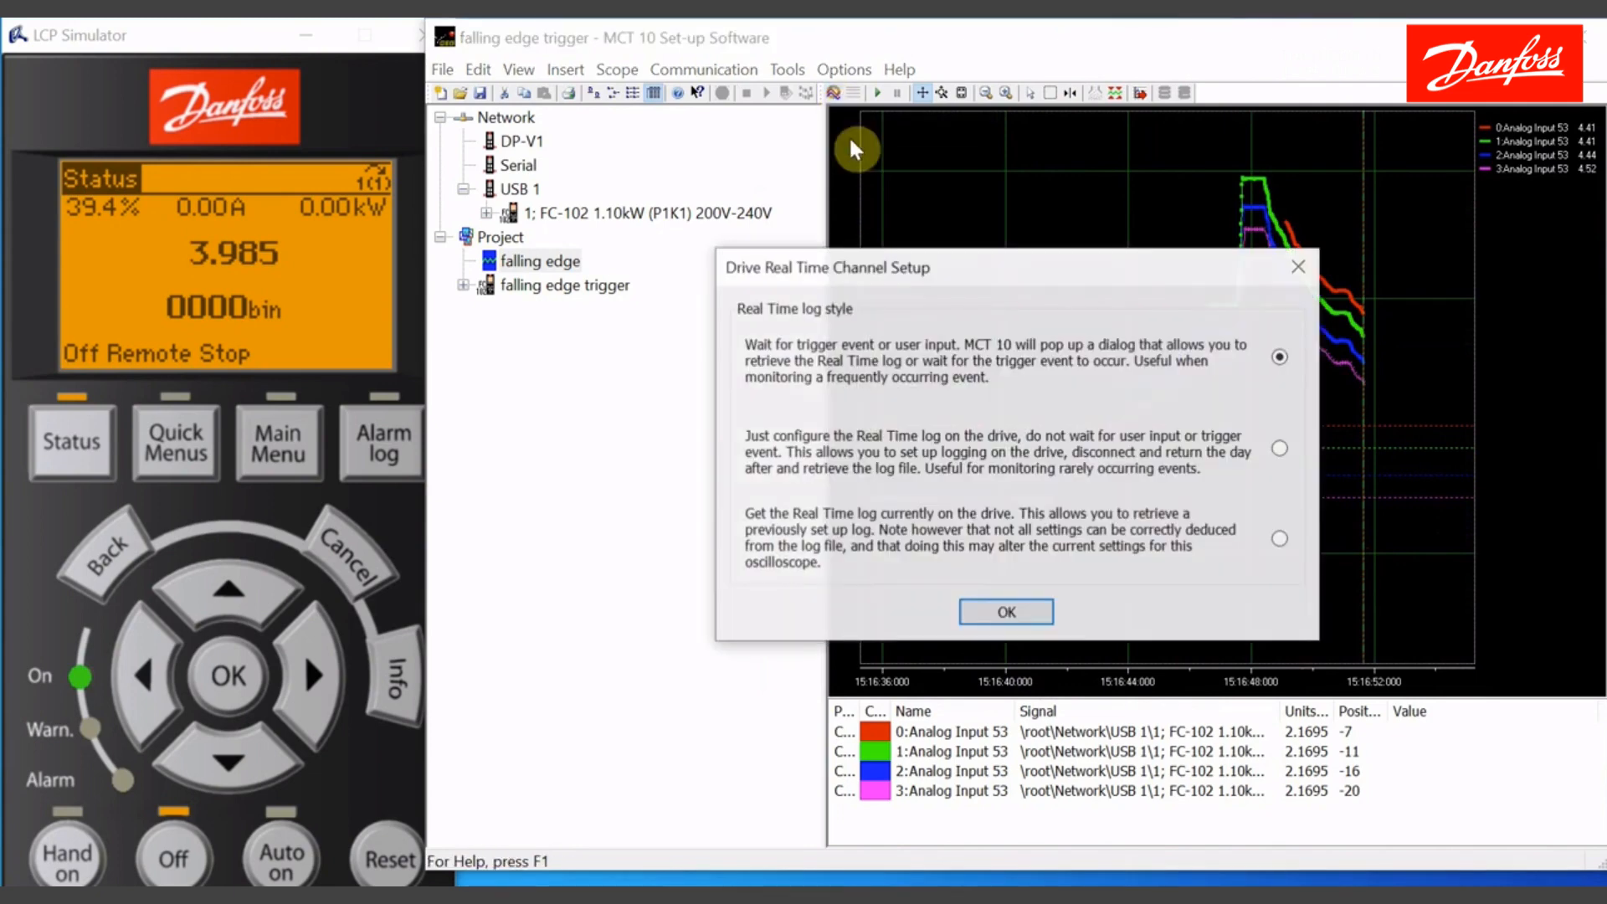
{"action": "left_click", "coordinate": [1281, 447]}
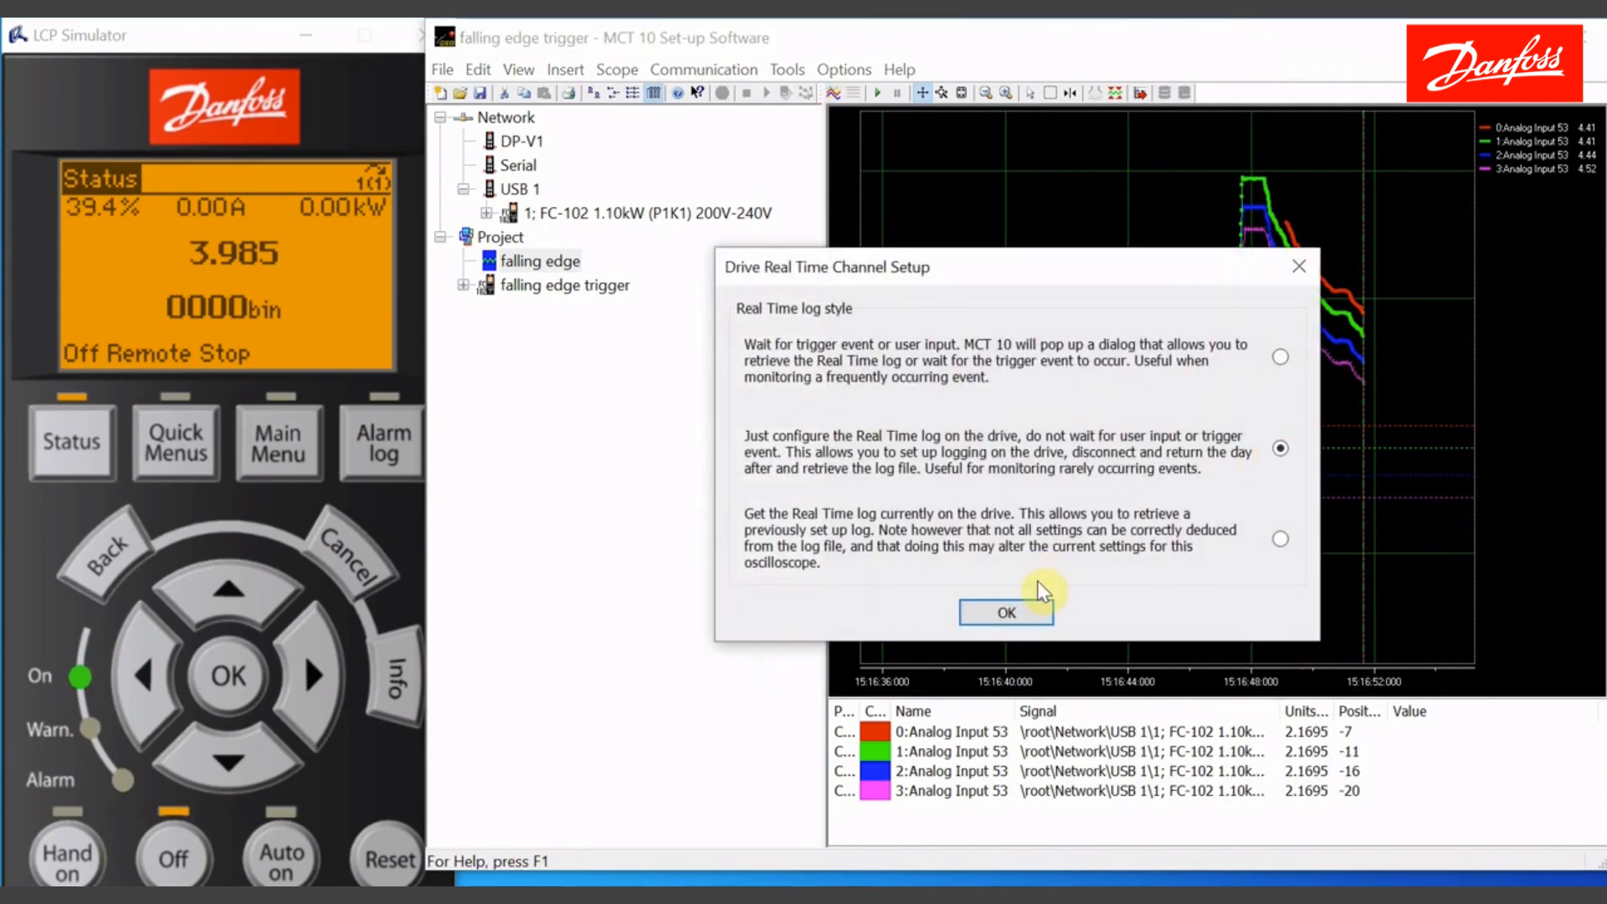
{"action": "left_click", "coordinate": [1030, 610]}
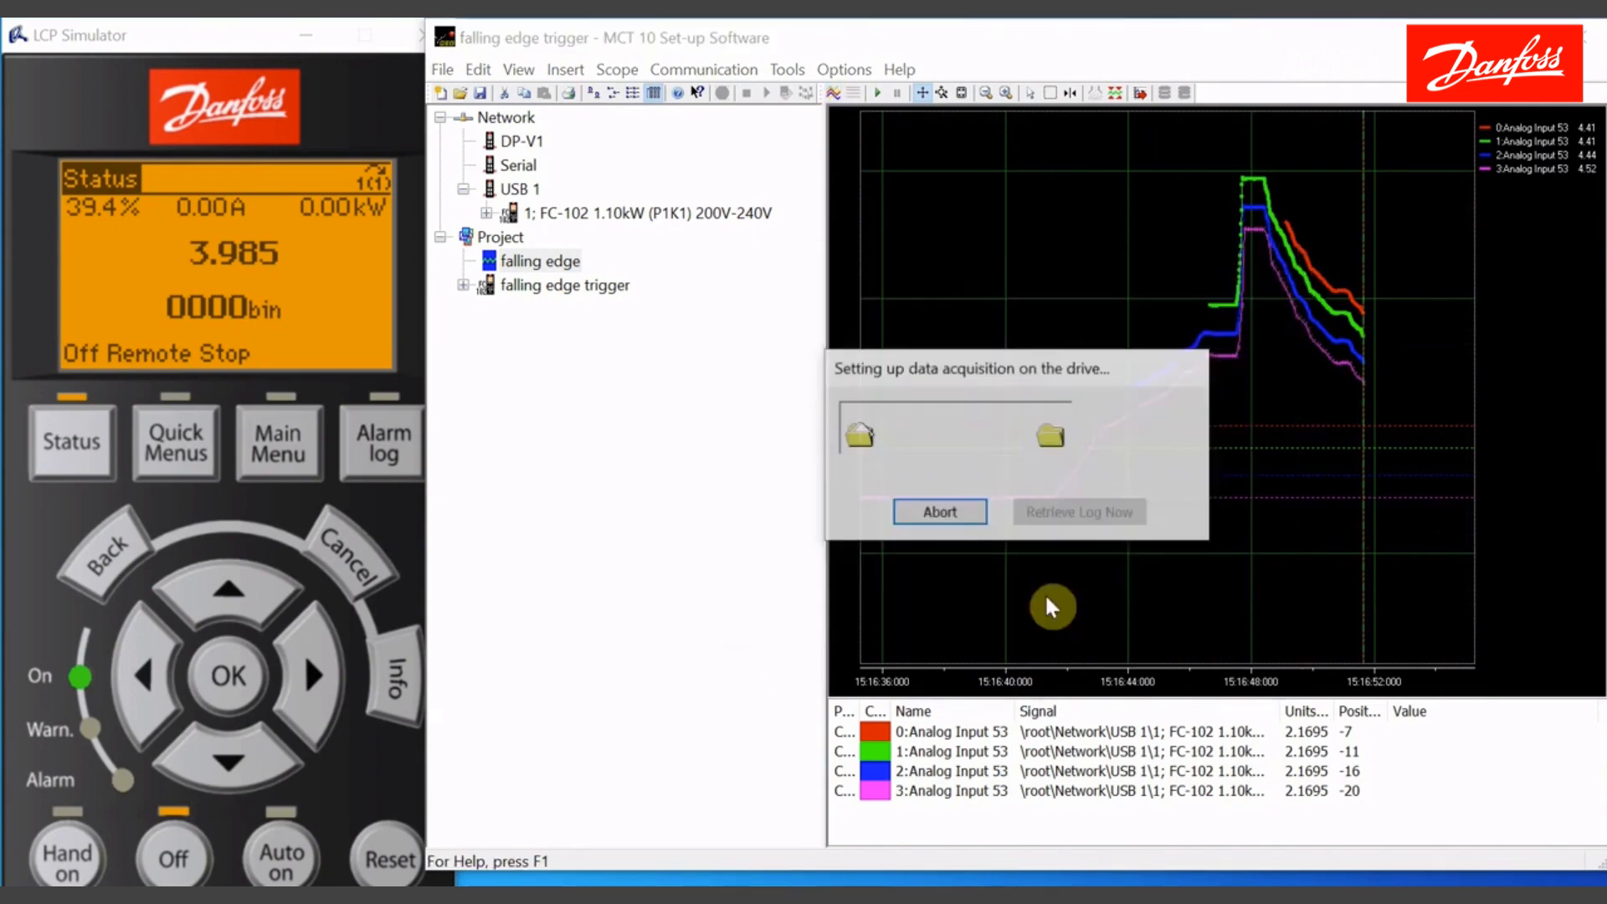
{"action": "left_click", "coordinate": [835, 95]}
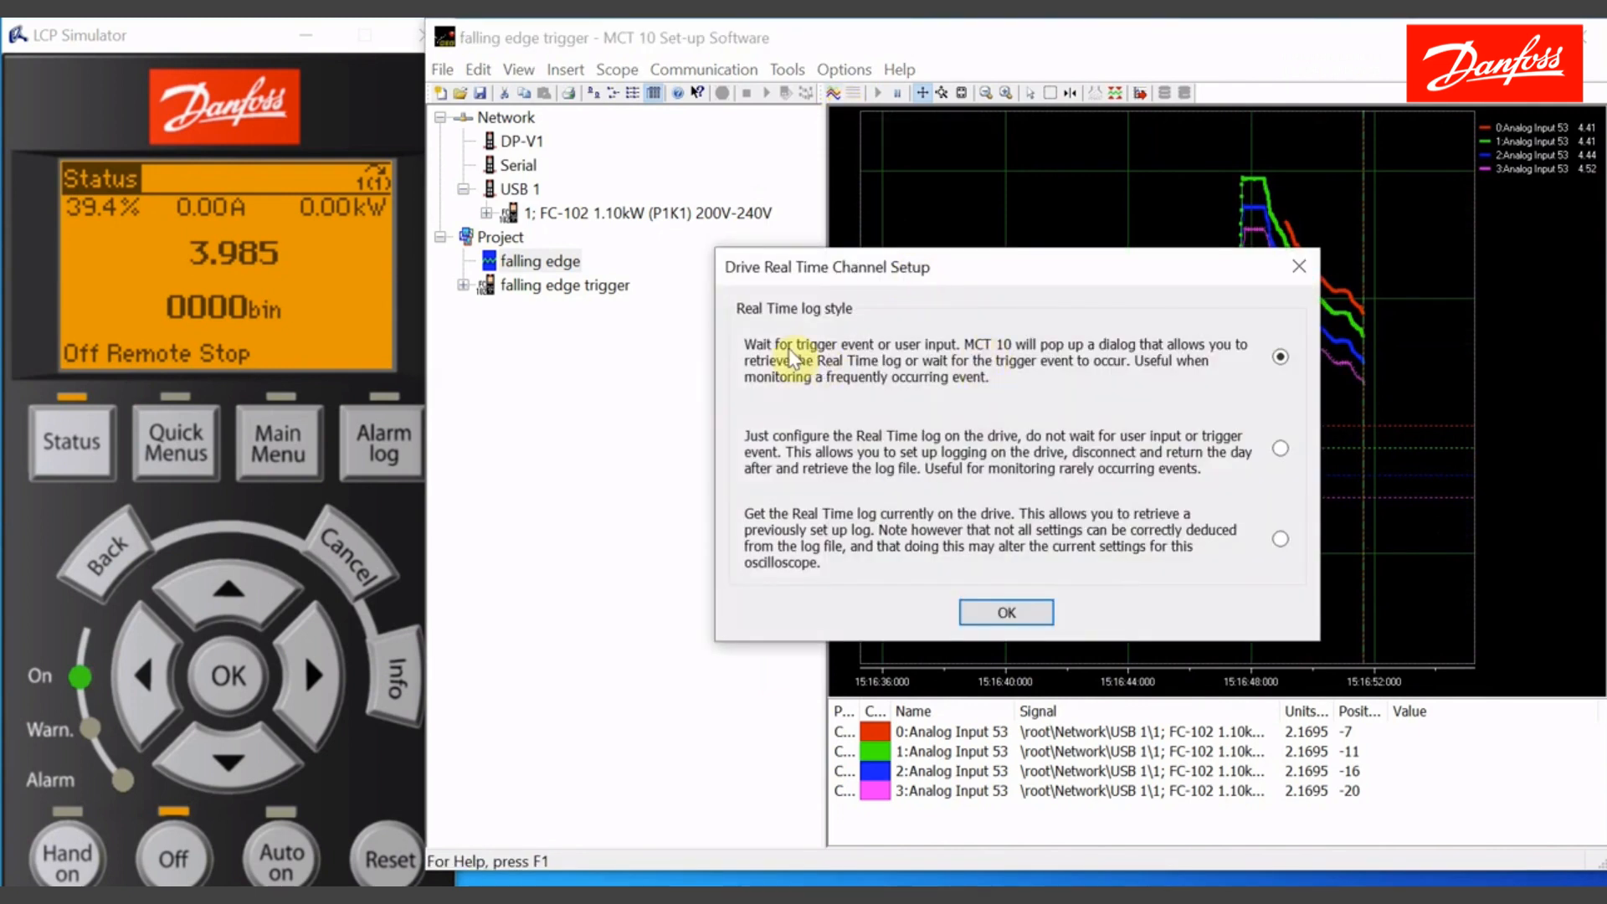
{"action": "left_click", "coordinate": [1010, 612]}
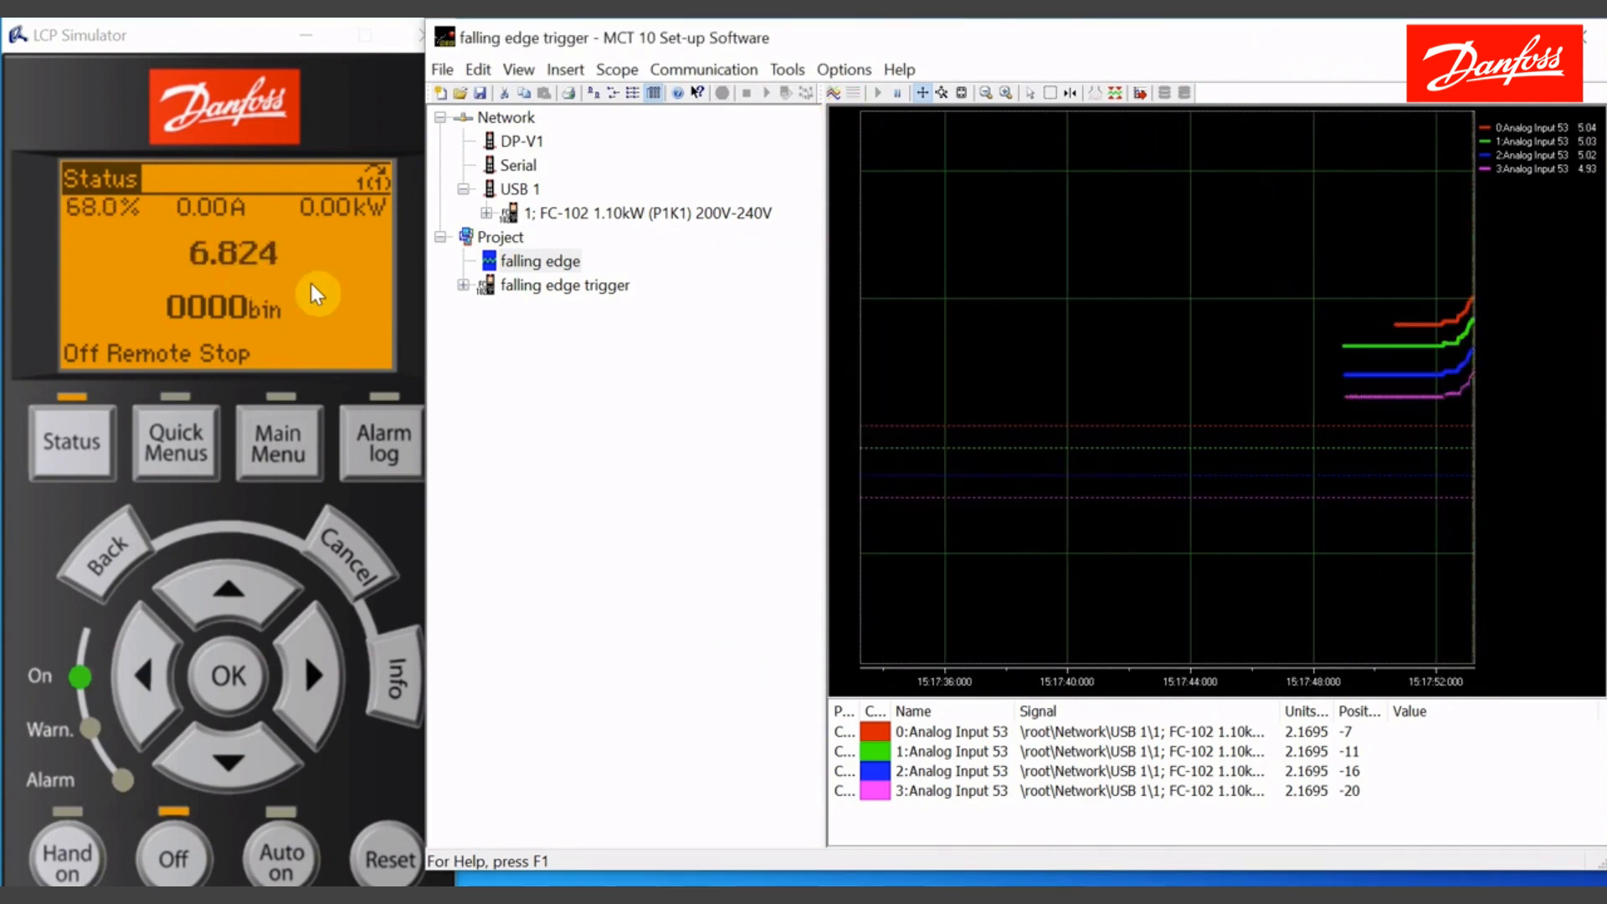
{"action": "left_click_drag", "start_coordinate": [1172, 513], "coordinate": [1090, 510]}
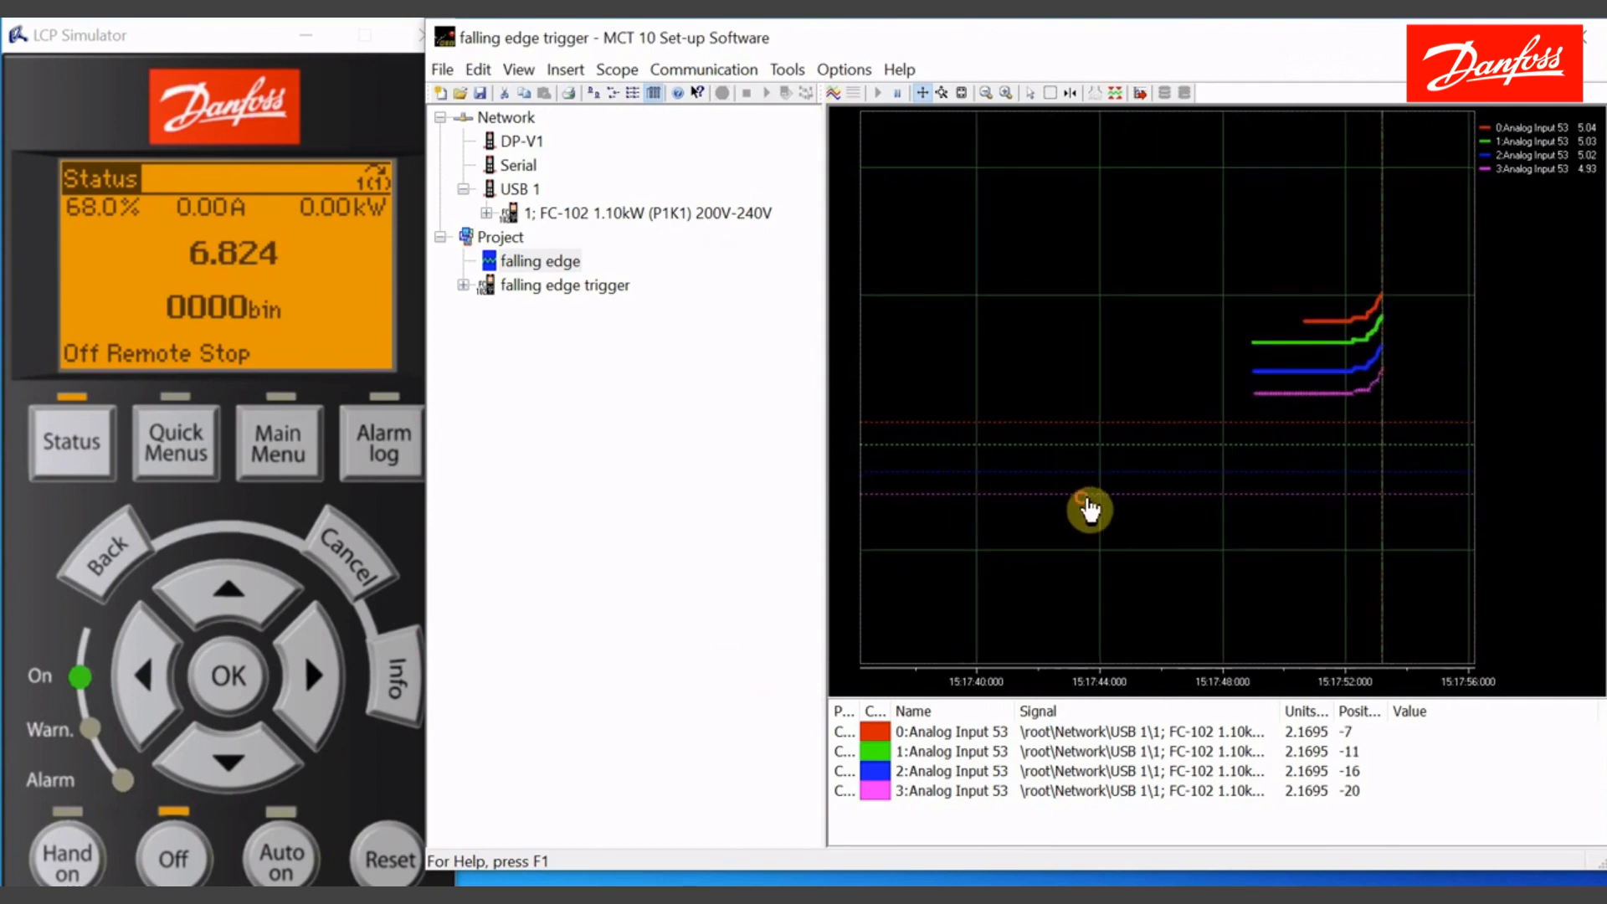
Change the falling edge scope's trigger event to Comparator 1.
{"action": "right_click", "coordinate": [990, 272]}
{"action": "left_click", "coordinate": [997, 274]}
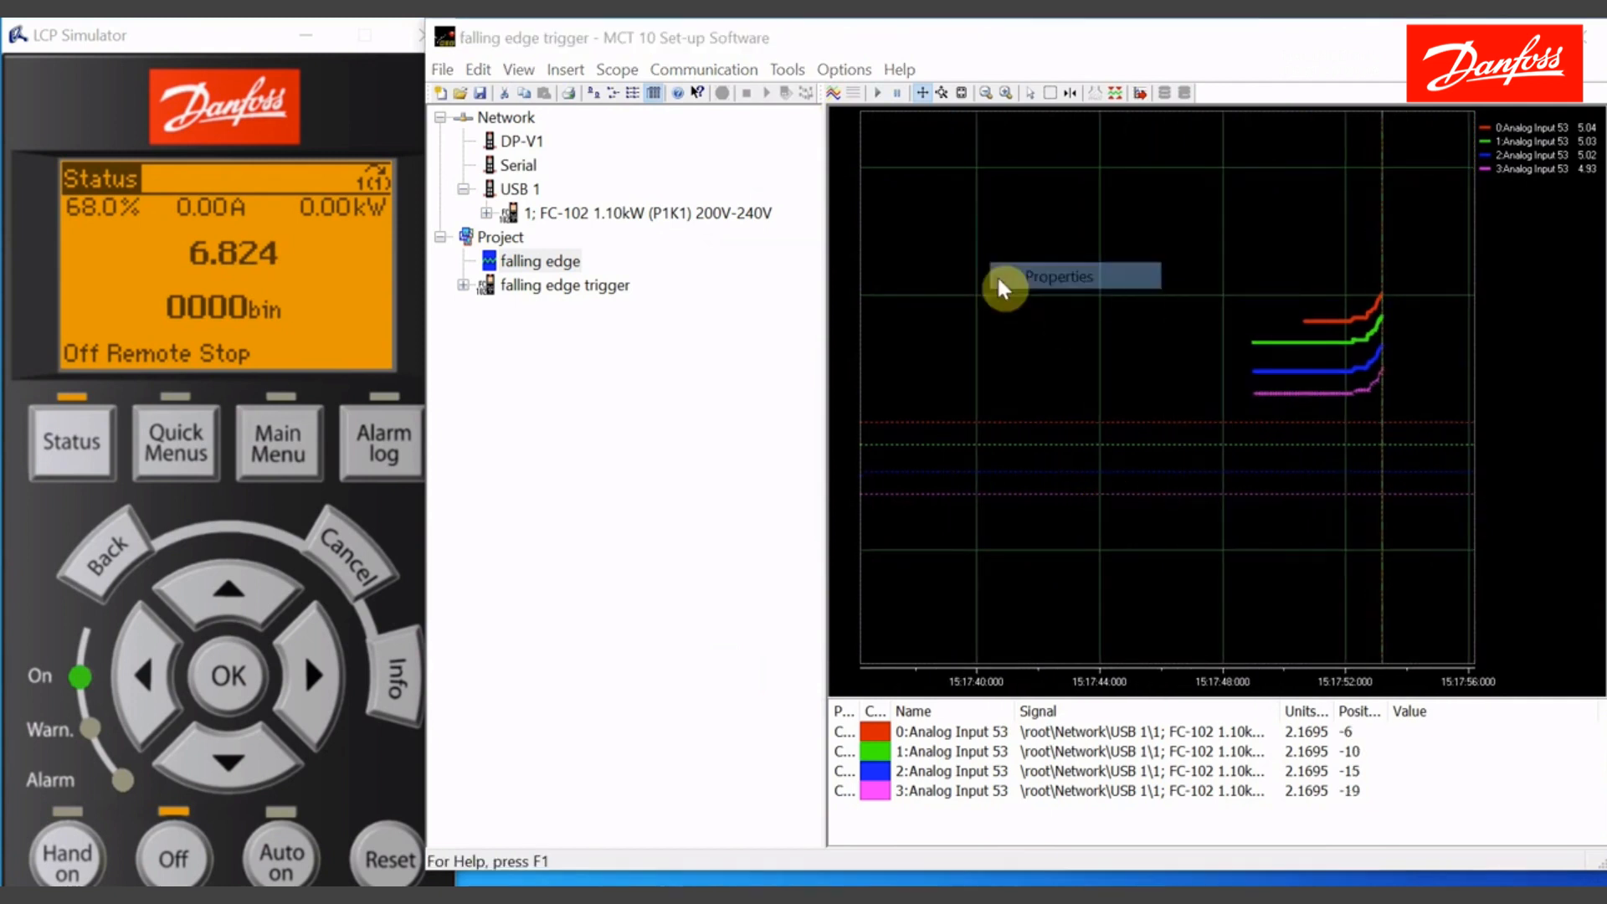
{"action": "left_click", "coordinate": [1057, 474]}
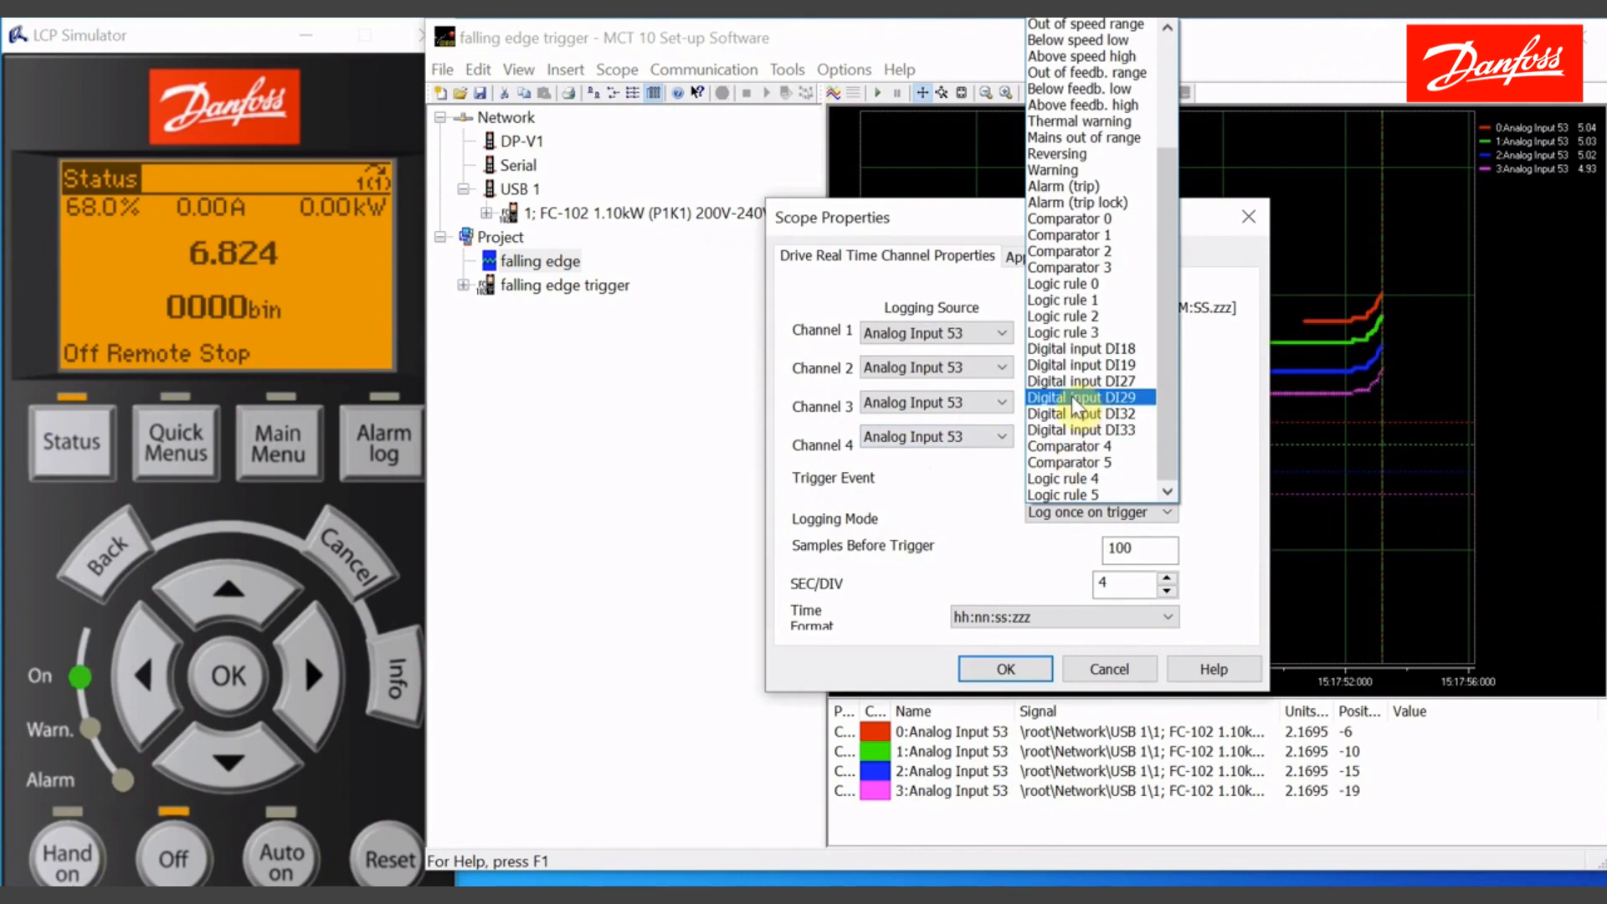
{"action": "left_click", "coordinate": [1070, 235]}
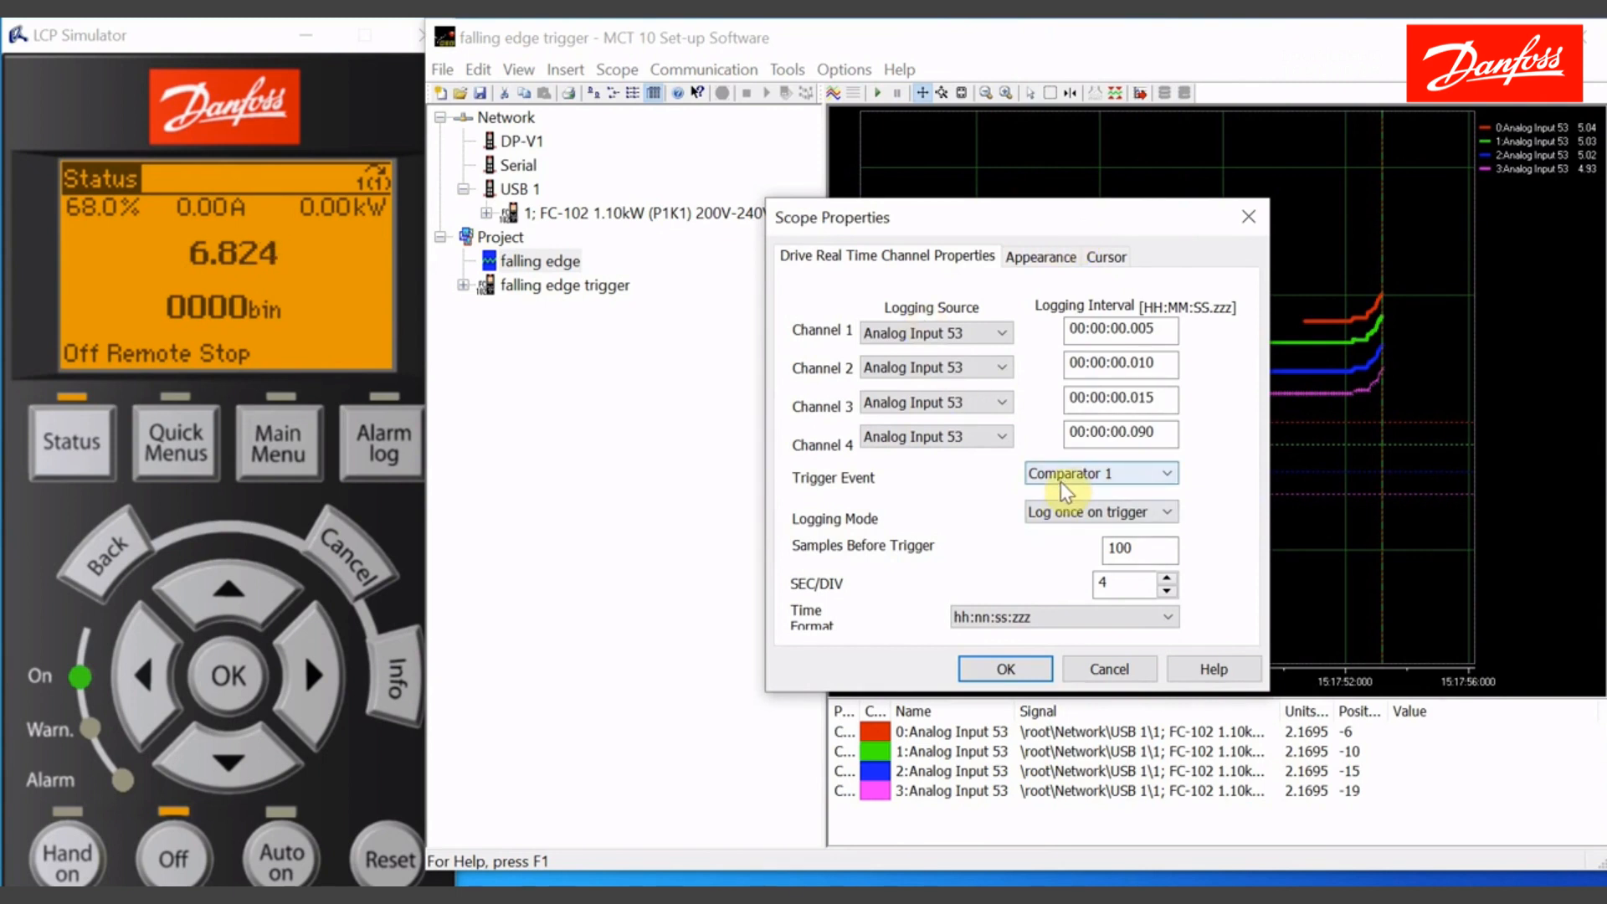
{"action": "left_click", "coordinate": [1004, 669]}
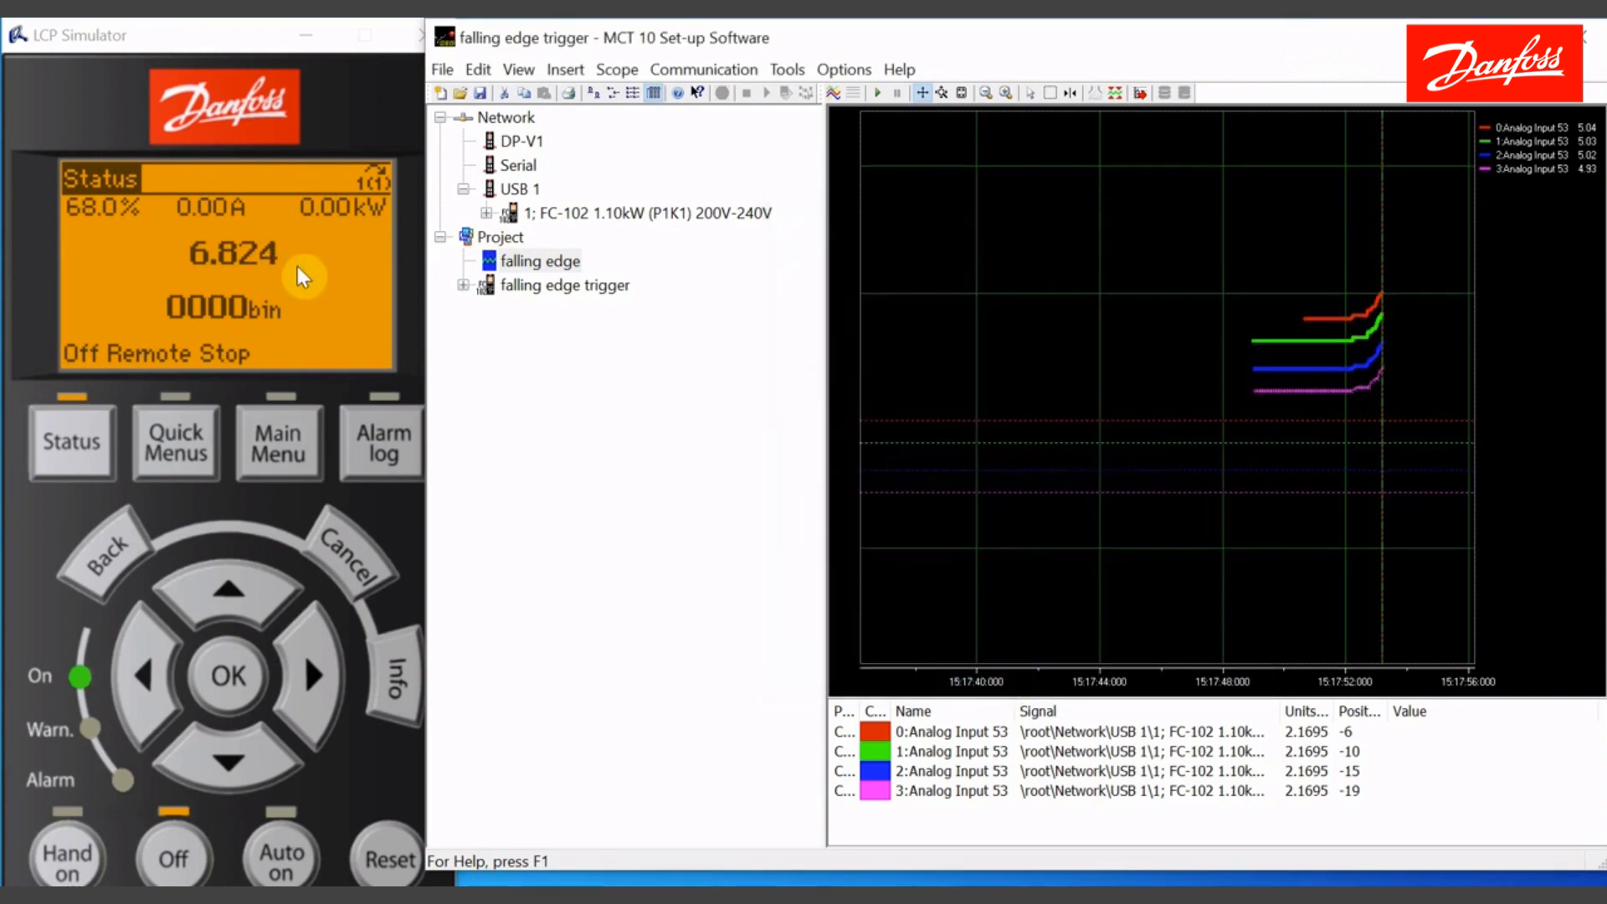
Configure the Comparator 1 log on the drive without waiting, and record it with the wait-for-trigger style, moving the traces into clear view.
{"action": "left_click", "coordinate": [833, 92]}
{"action": "left_click", "coordinate": [1281, 449]}
{"action": "left_click", "coordinate": [996, 614]}
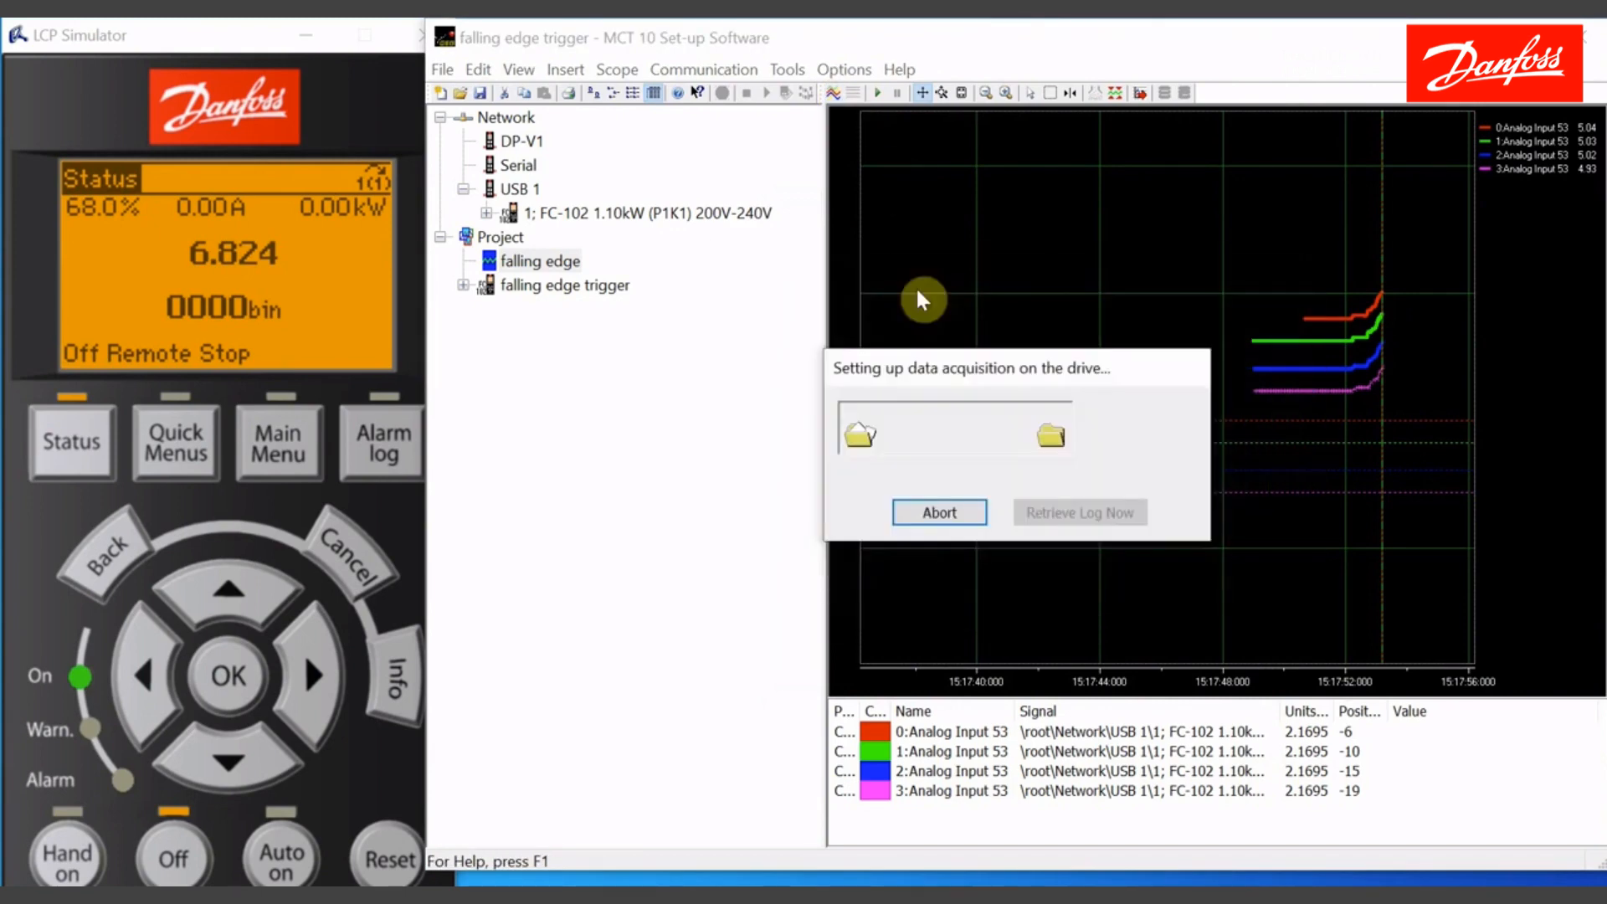
{"action": "left_click", "coordinate": [834, 92]}
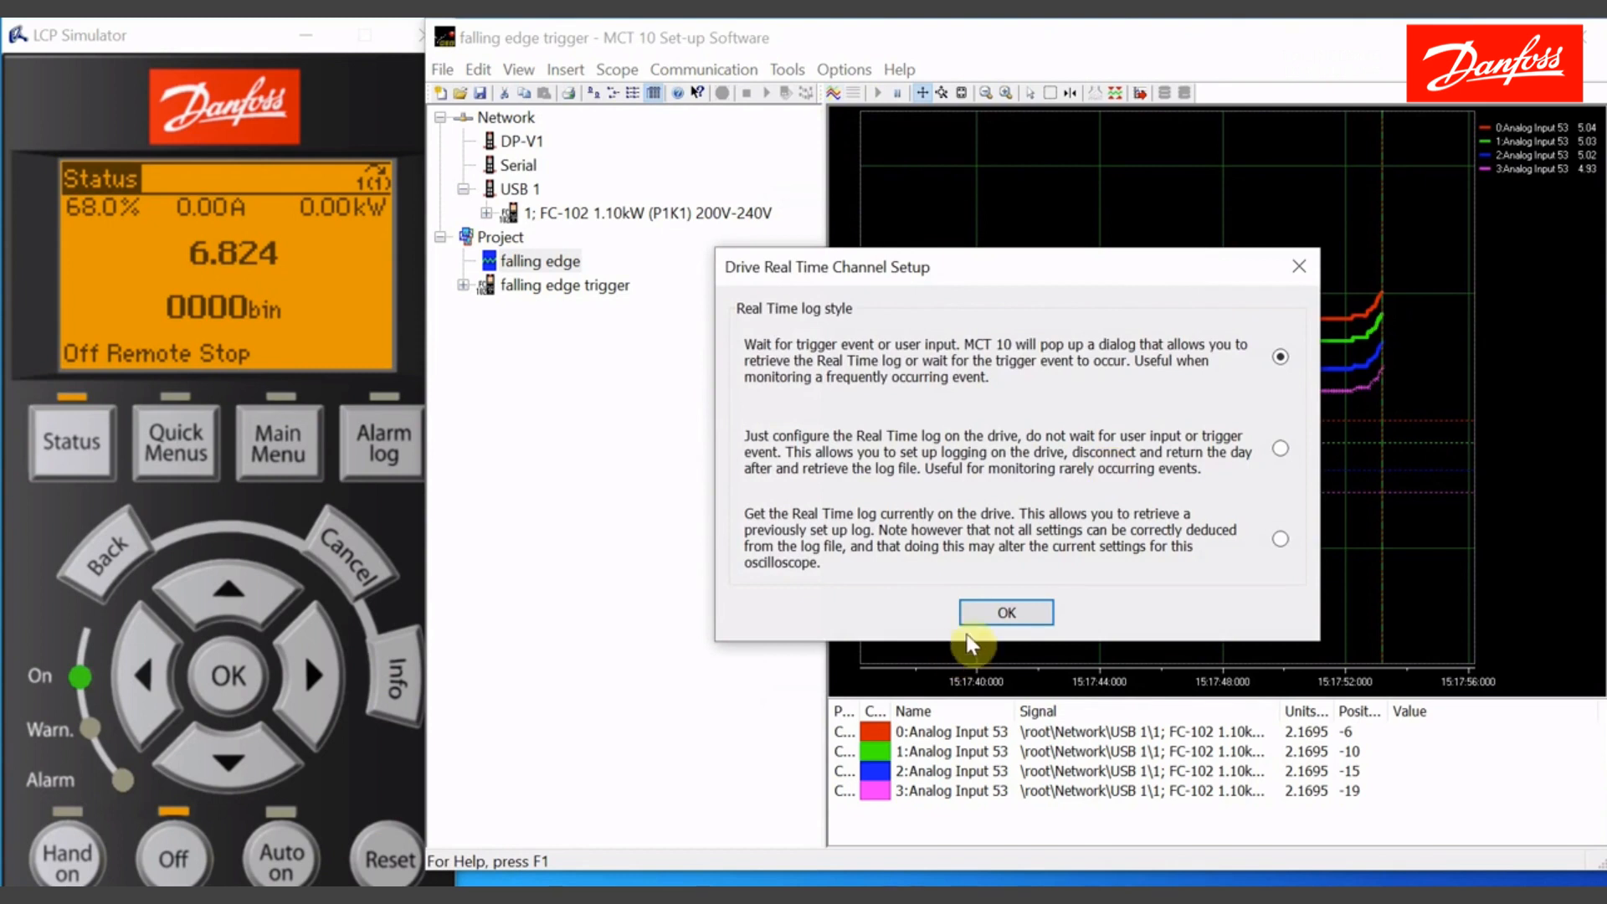
{"action": "left_click", "coordinate": [988, 616]}
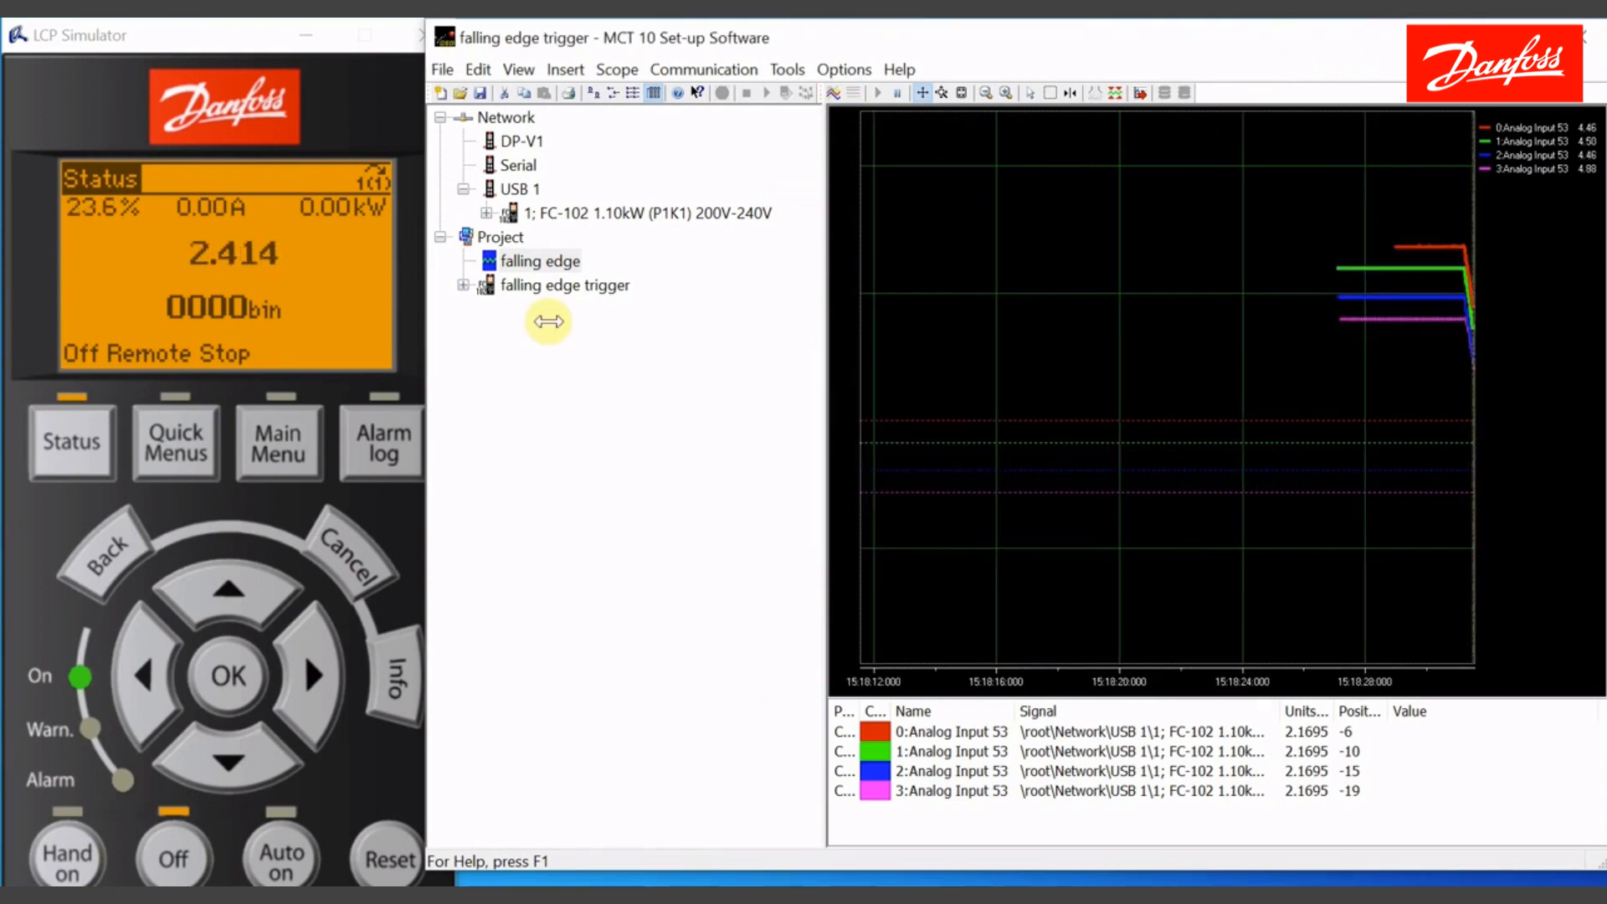
{"action": "left_click_drag", "start_coordinate": [1201, 483], "coordinate": [1032, 470]}
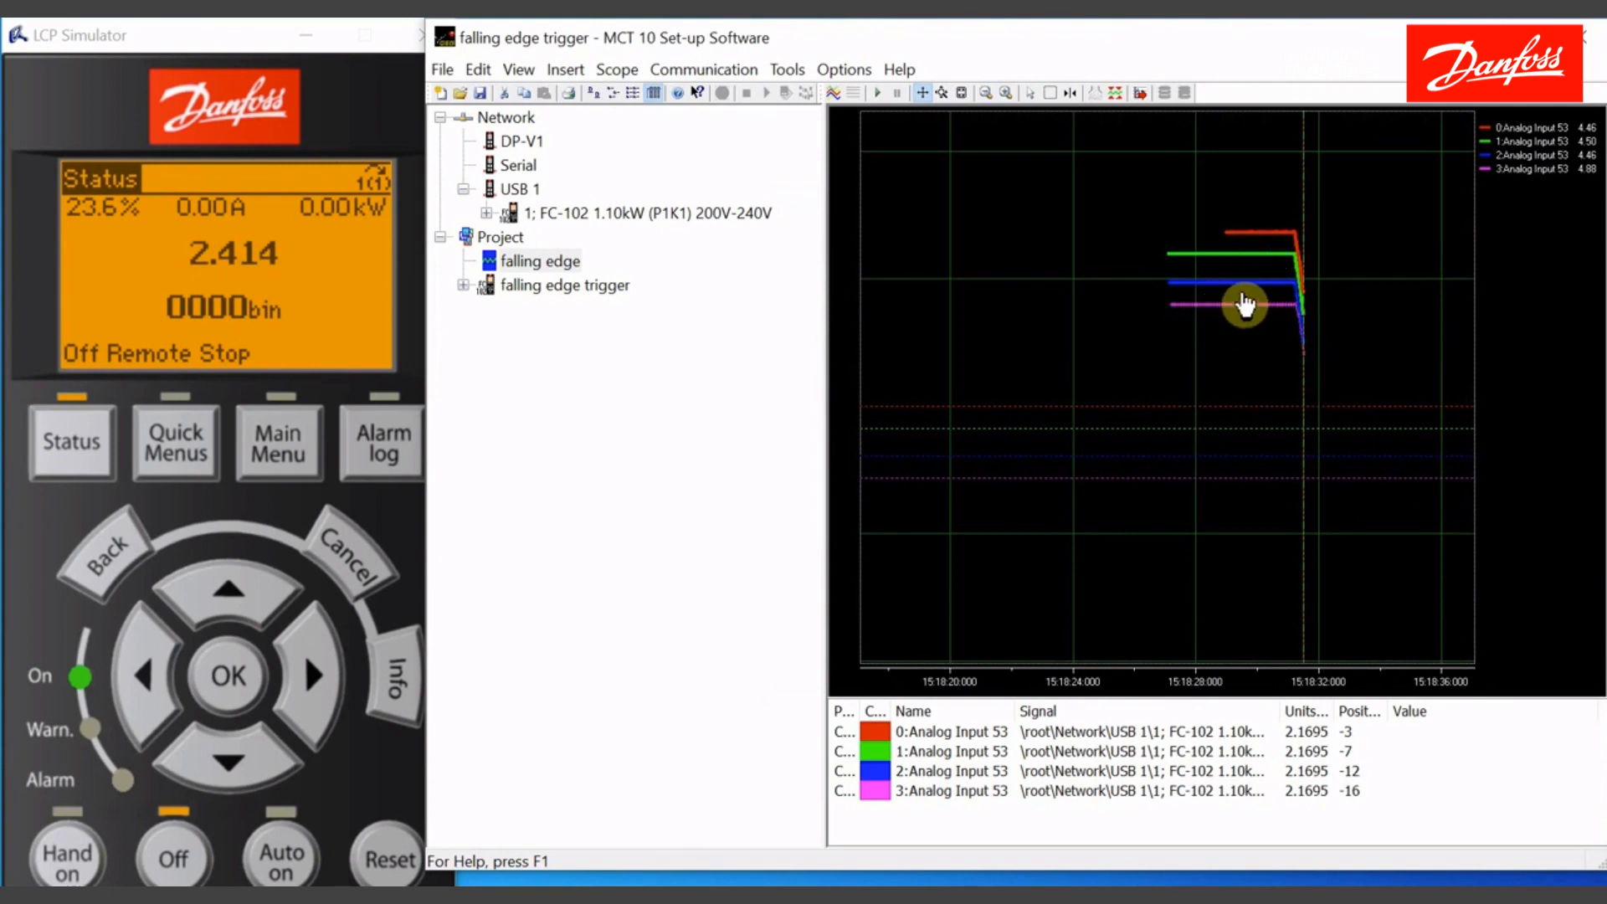
Rename the falling edge scope in the project as "save this".
{"action": "right_click", "coordinate": [552, 263]}
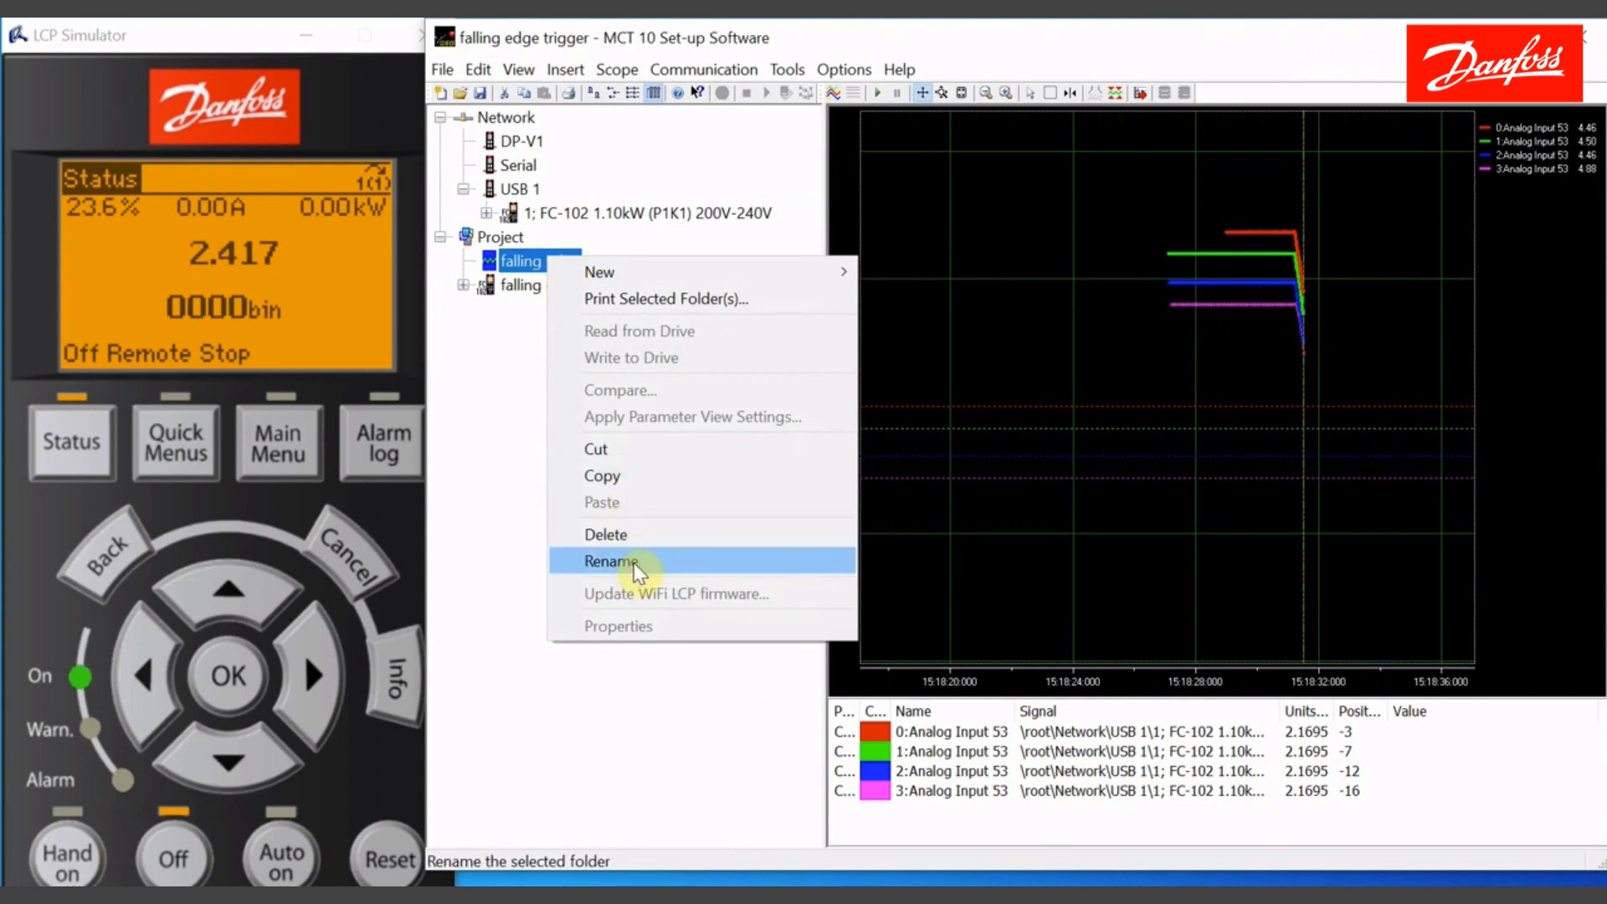
{"action": "left_click", "coordinate": [631, 560]}
{"action": "type", "text": "save "}
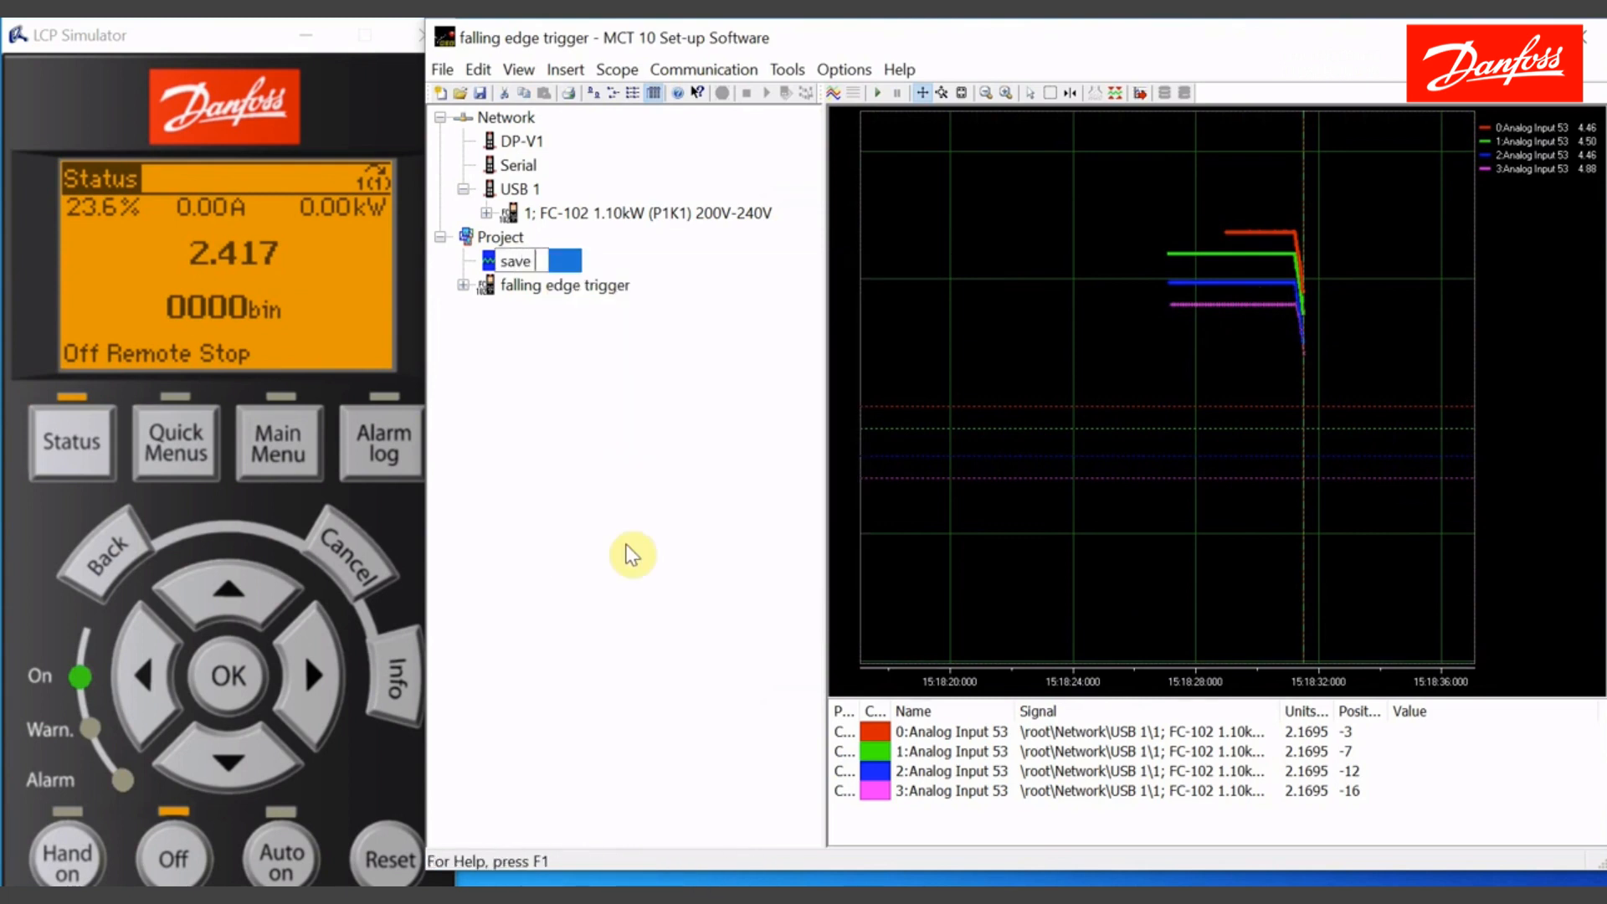
{"action": "type", "text": "this"}
{"action": "key", "text": "Return"}
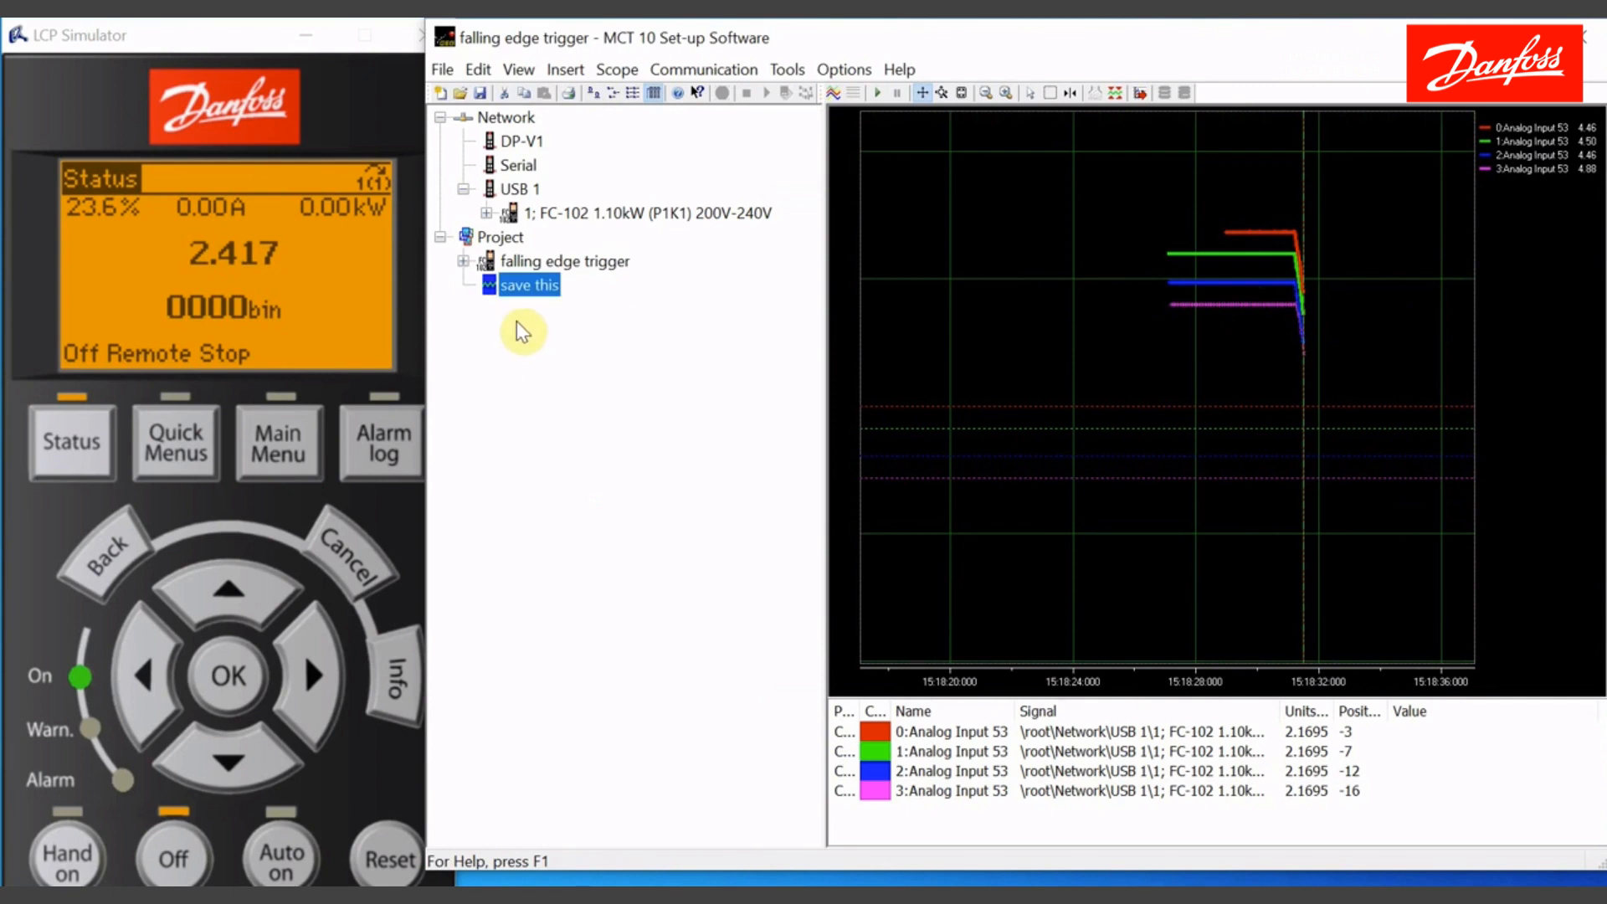
Add a new note under the "save this" scope and open it.
{"action": "right_click", "coordinate": [548, 289]}
{"action": "mouse_move", "coordinate": [595, 306]}
{"action": "left_click", "coordinate": [888, 307]}
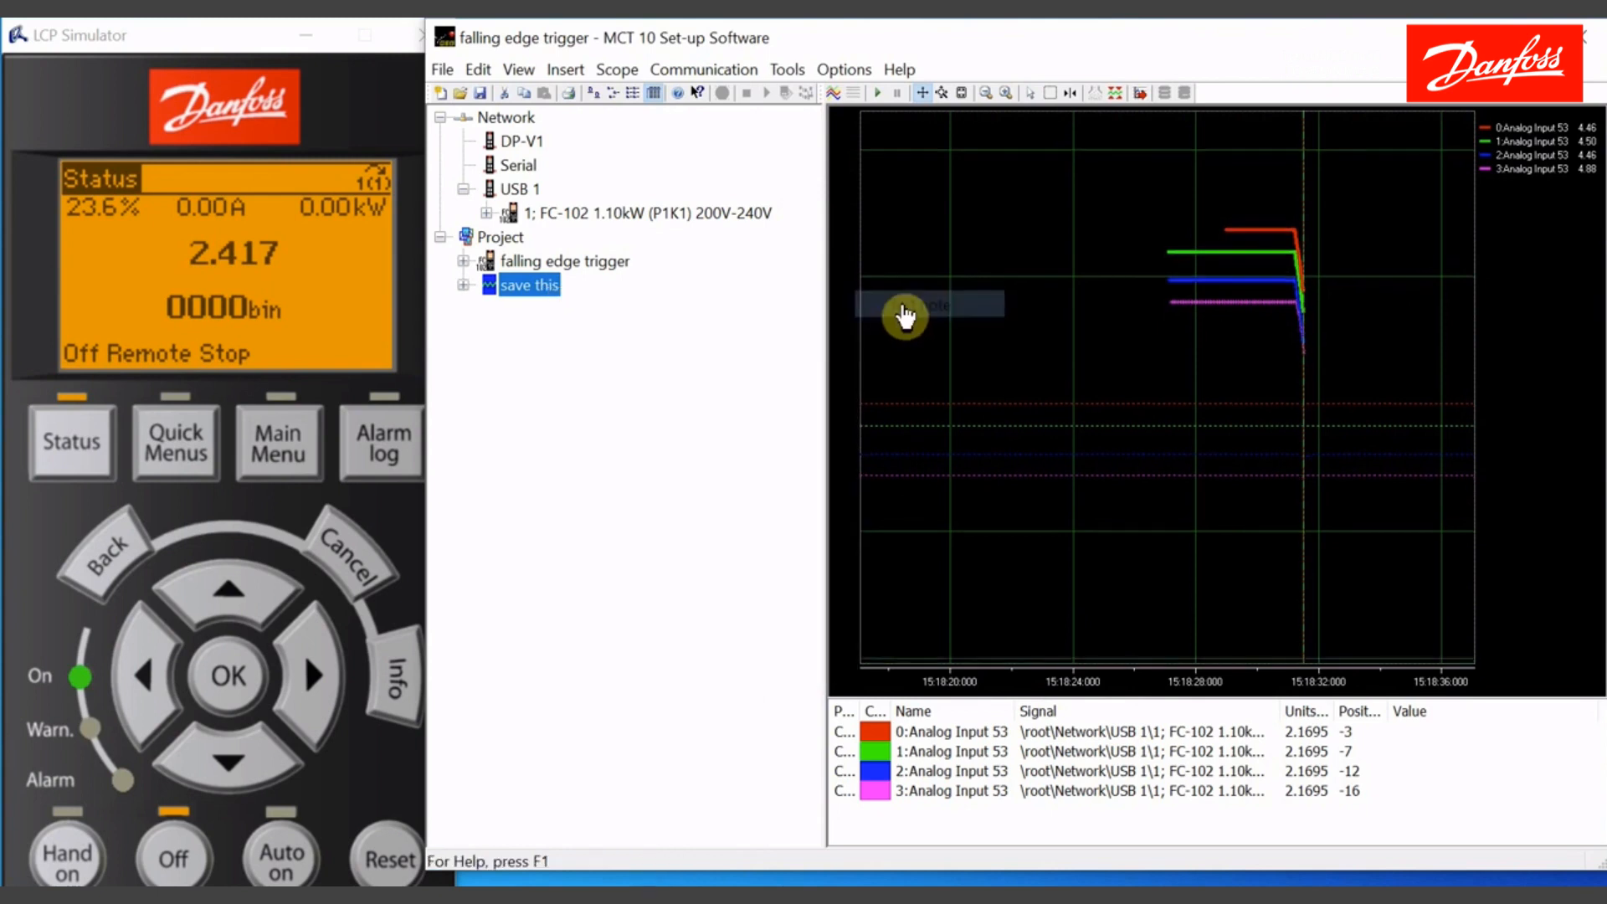
{"action": "left_click", "coordinate": [463, 285]}
{"action": "left_click", "coordinate": [552, 308]}
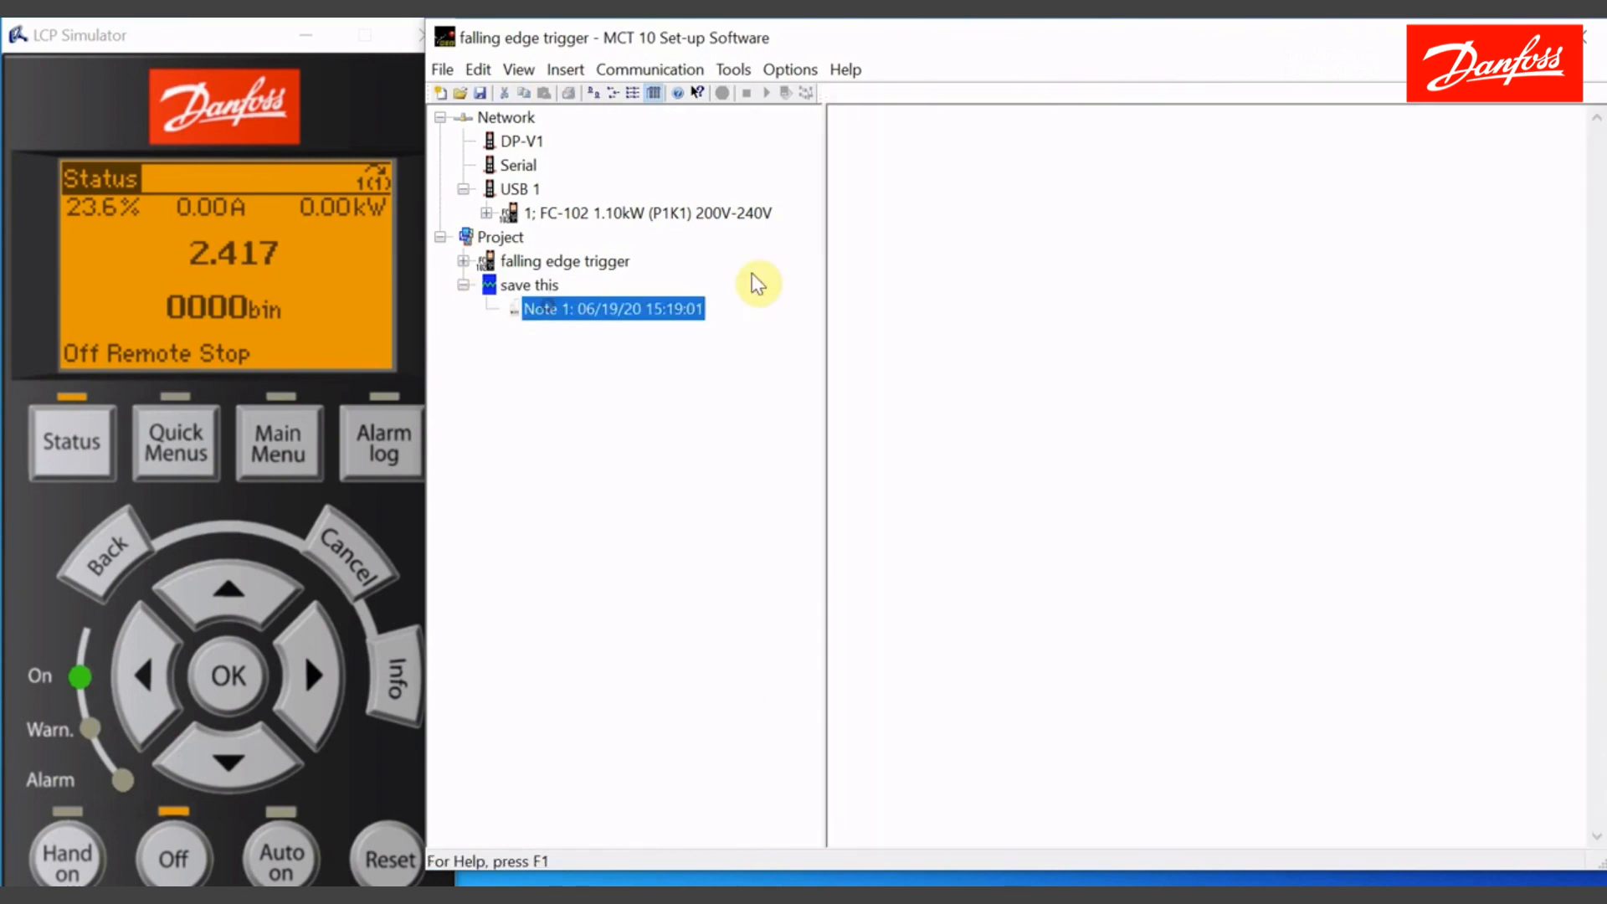
Write "job site", "conditions" and "etc" on separate lines of the note.
{"action": "left_click", "coordinate": [1002, 273]}
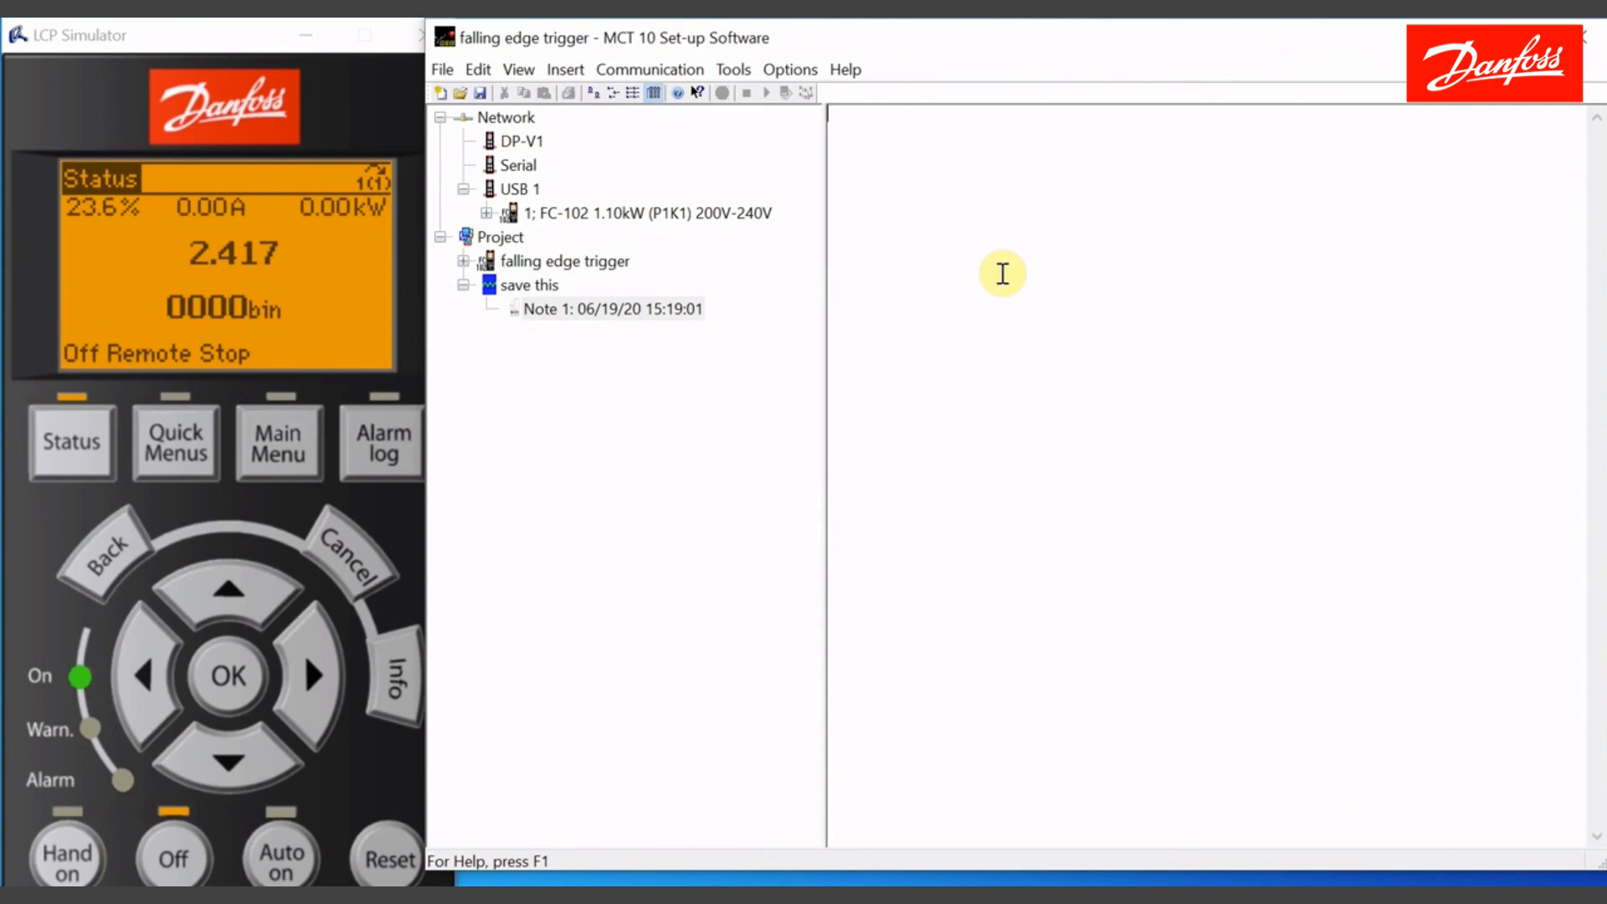
{"action": "type", "text": "jo"}
{"action": "type", "text": "b site "}
{"action": "type", "text": "conditions"}
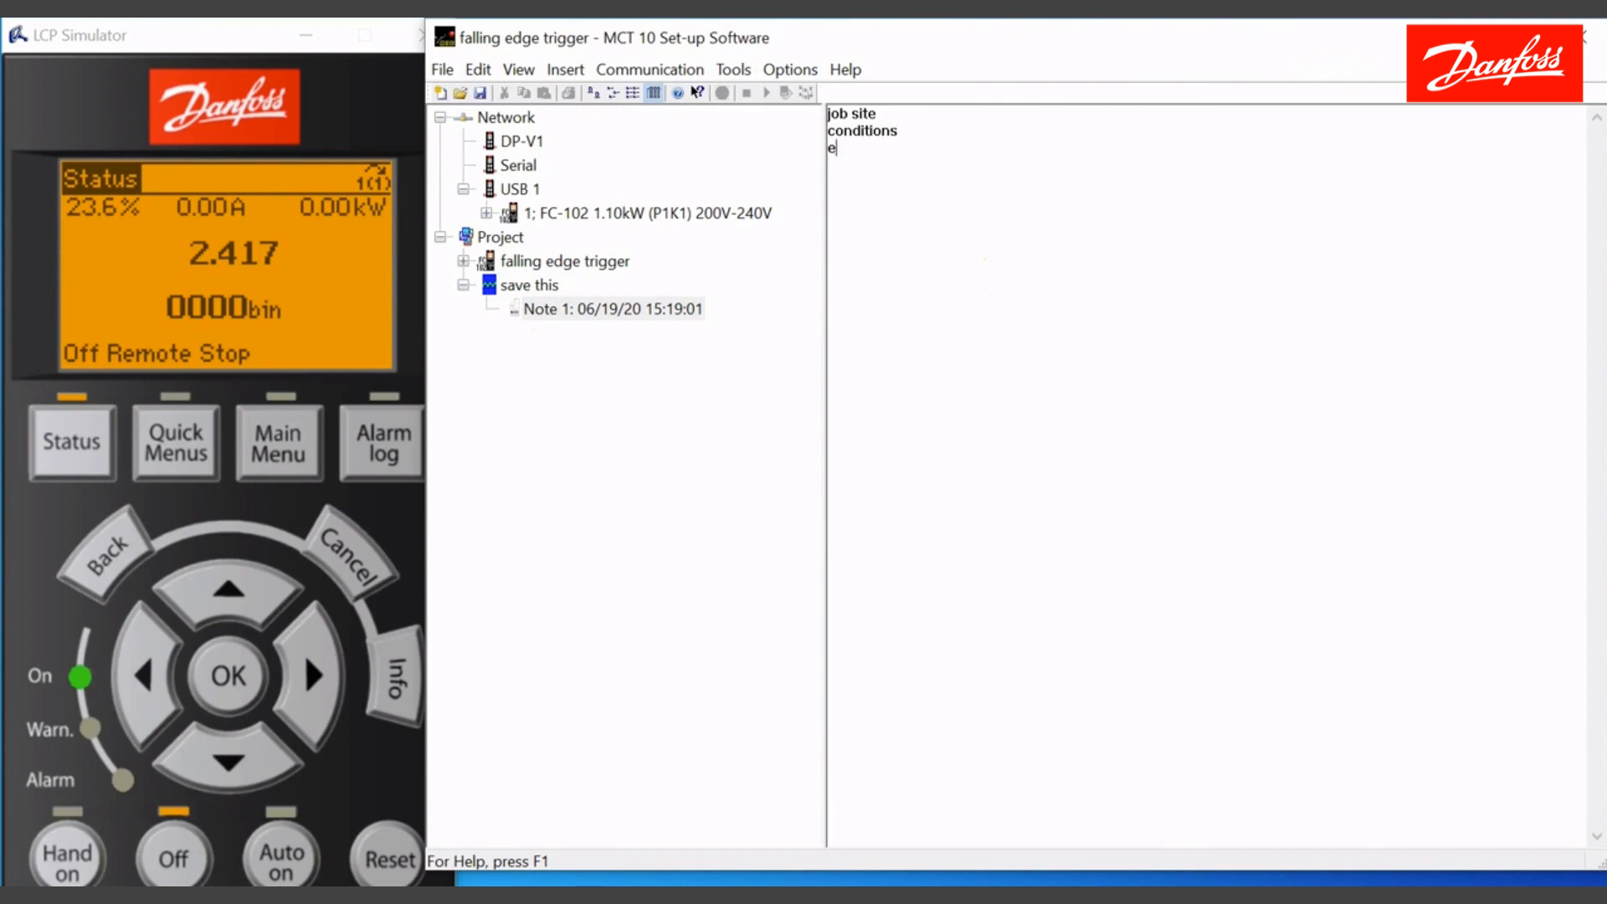
{"action": "left_click", "coordinate": [538, 306]}
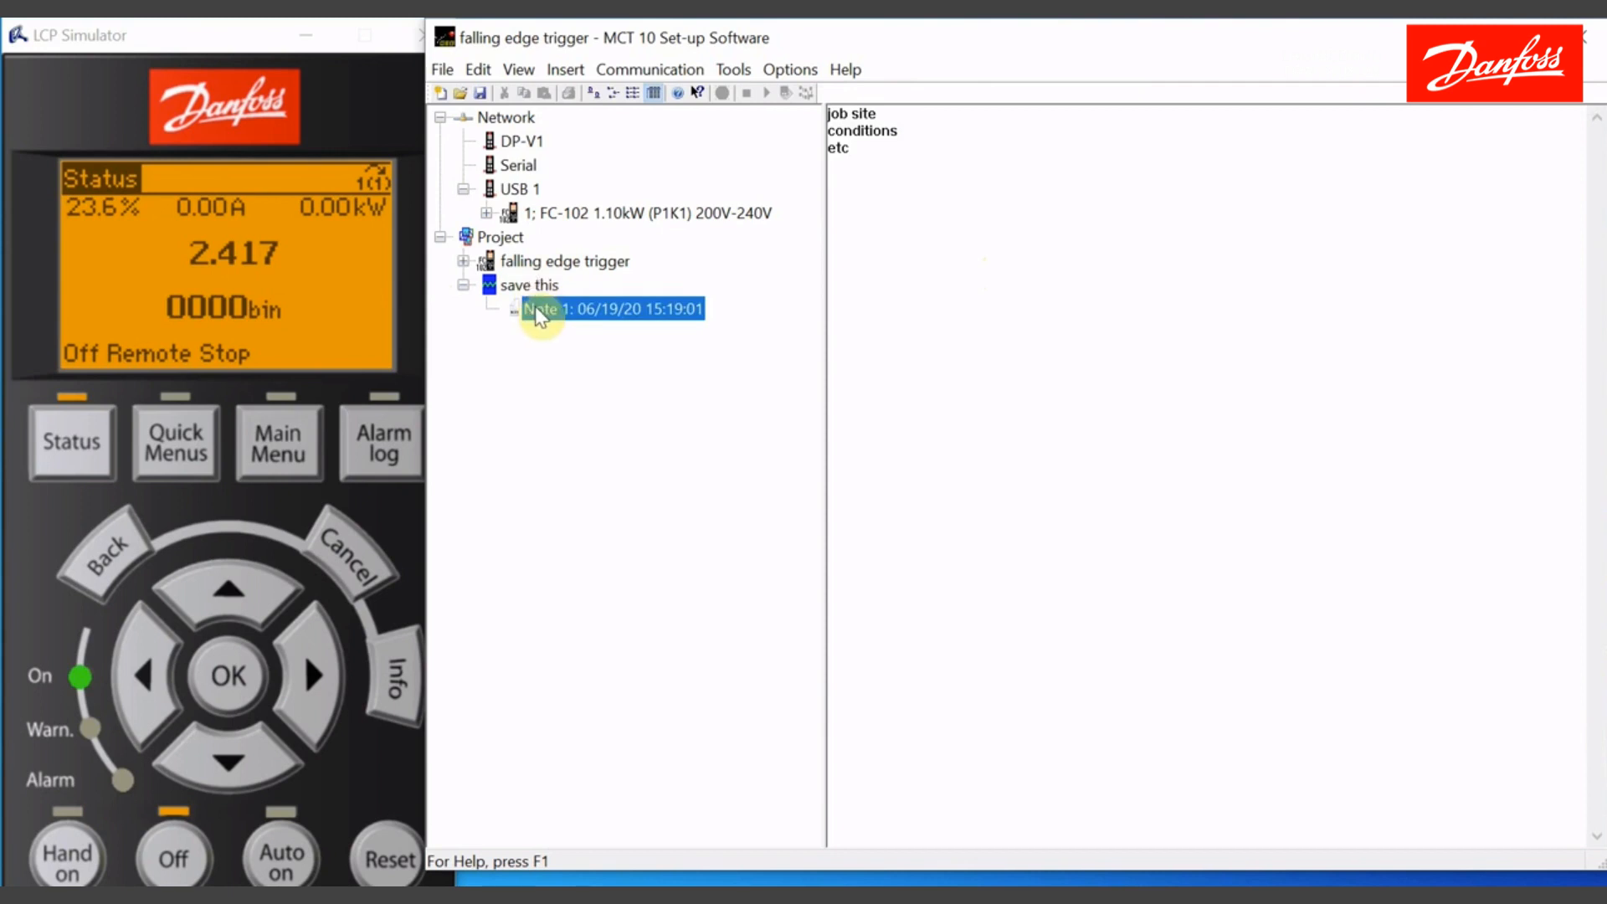
Copy the "save this" scope with its note and paste it into the Project folder.
{"action": "left_click", "coordinate": [532, 286]}
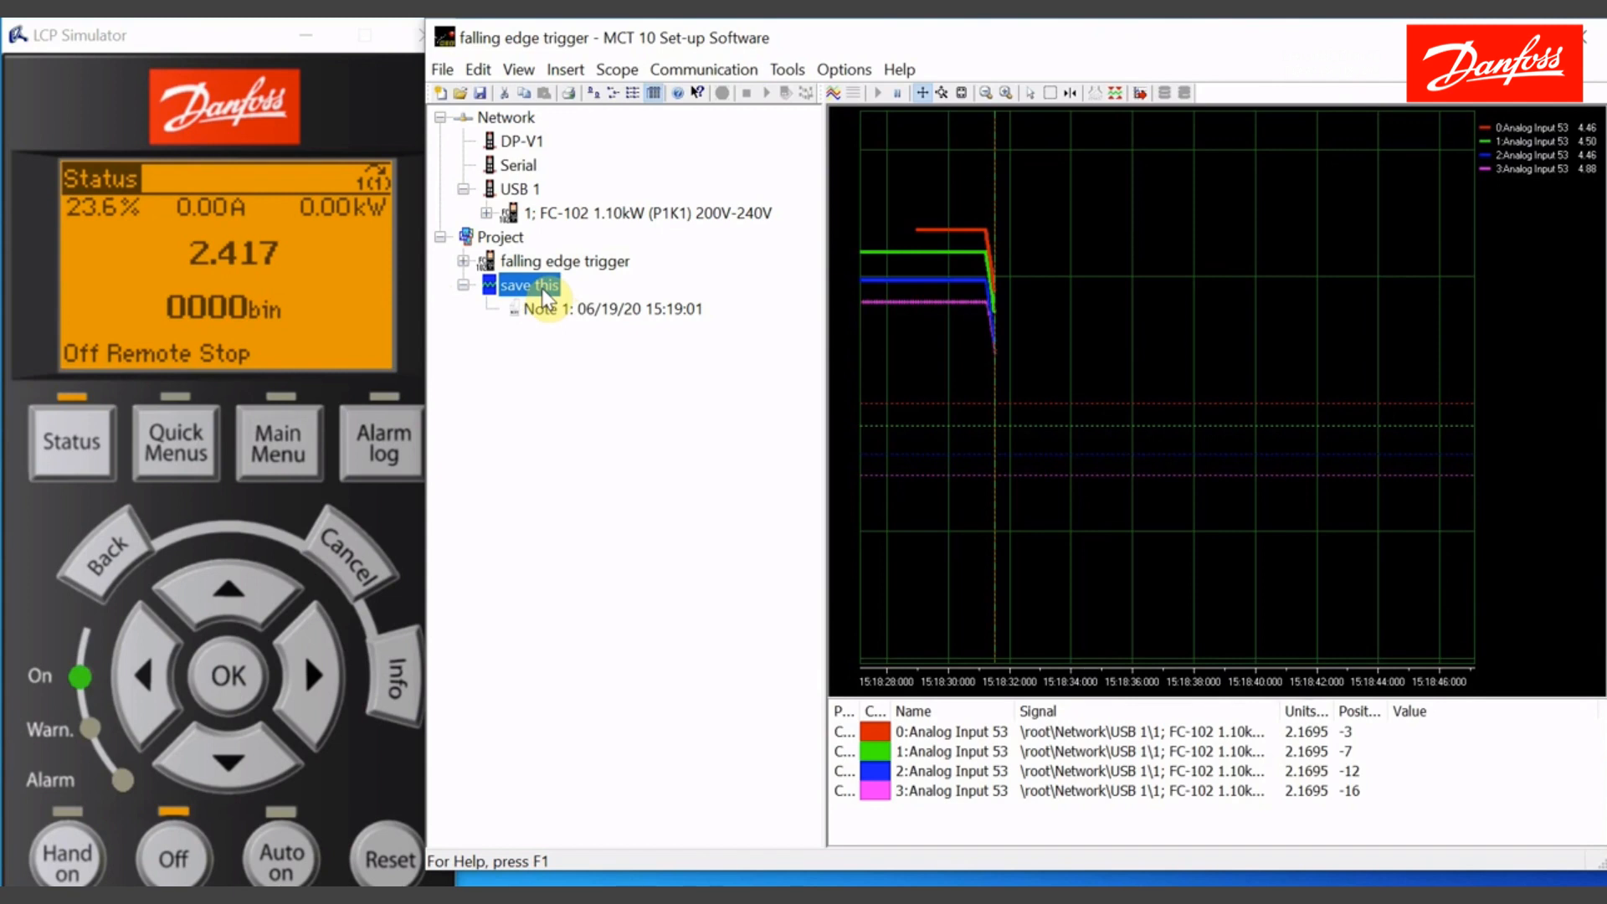
{"action": "right_click", "coordinate": [540, 288]}
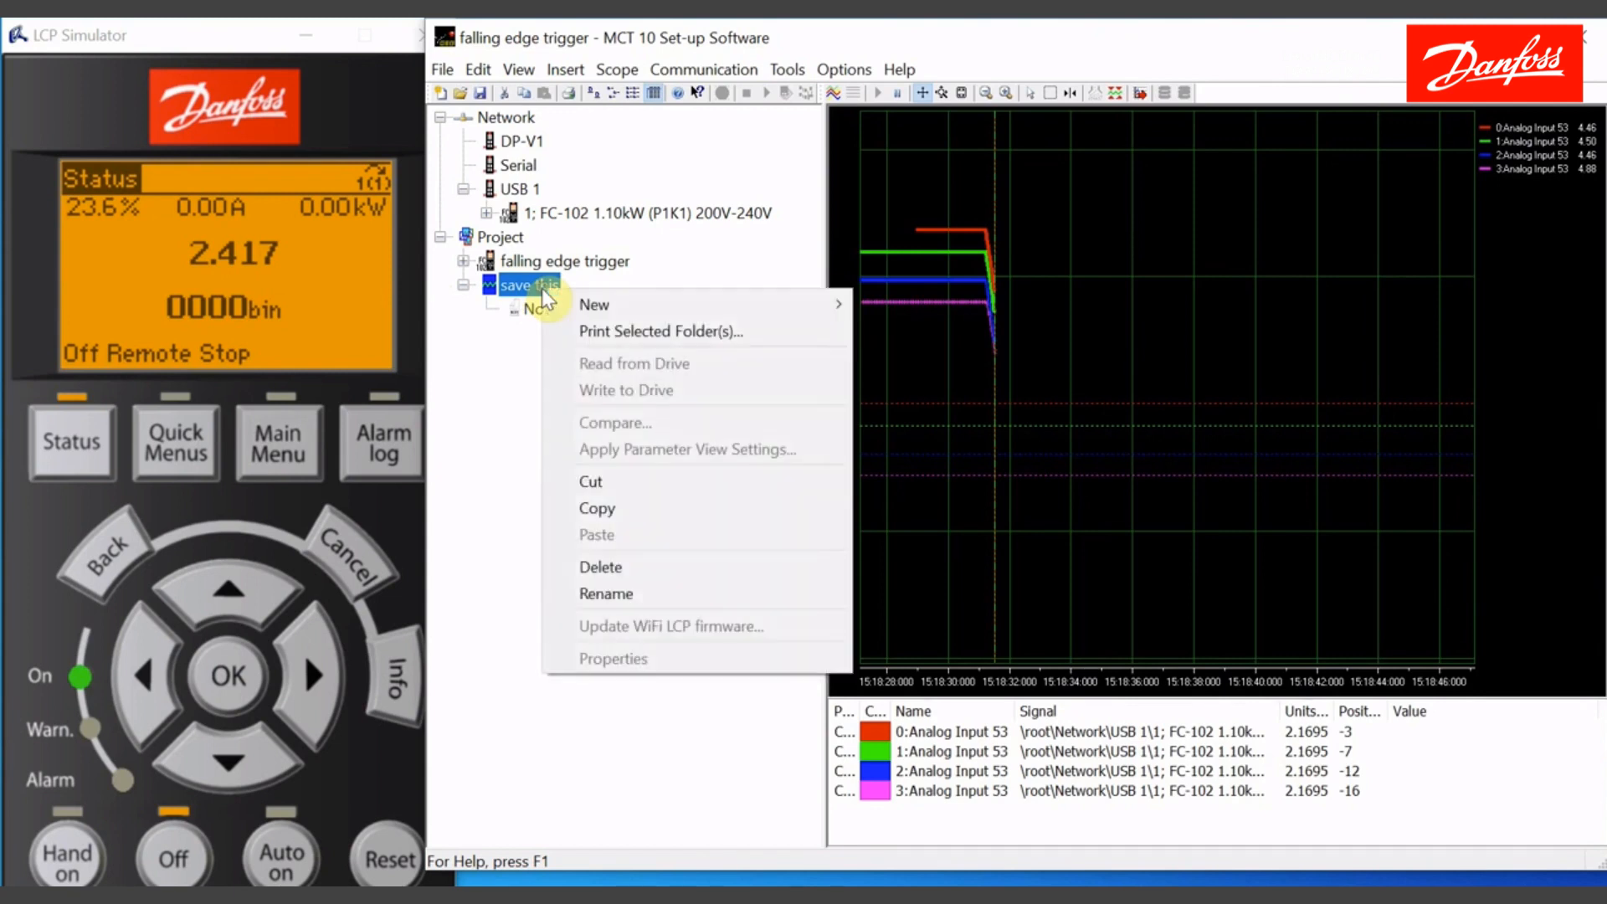
{"action": "left_click", "coordinate": [595, 507]}
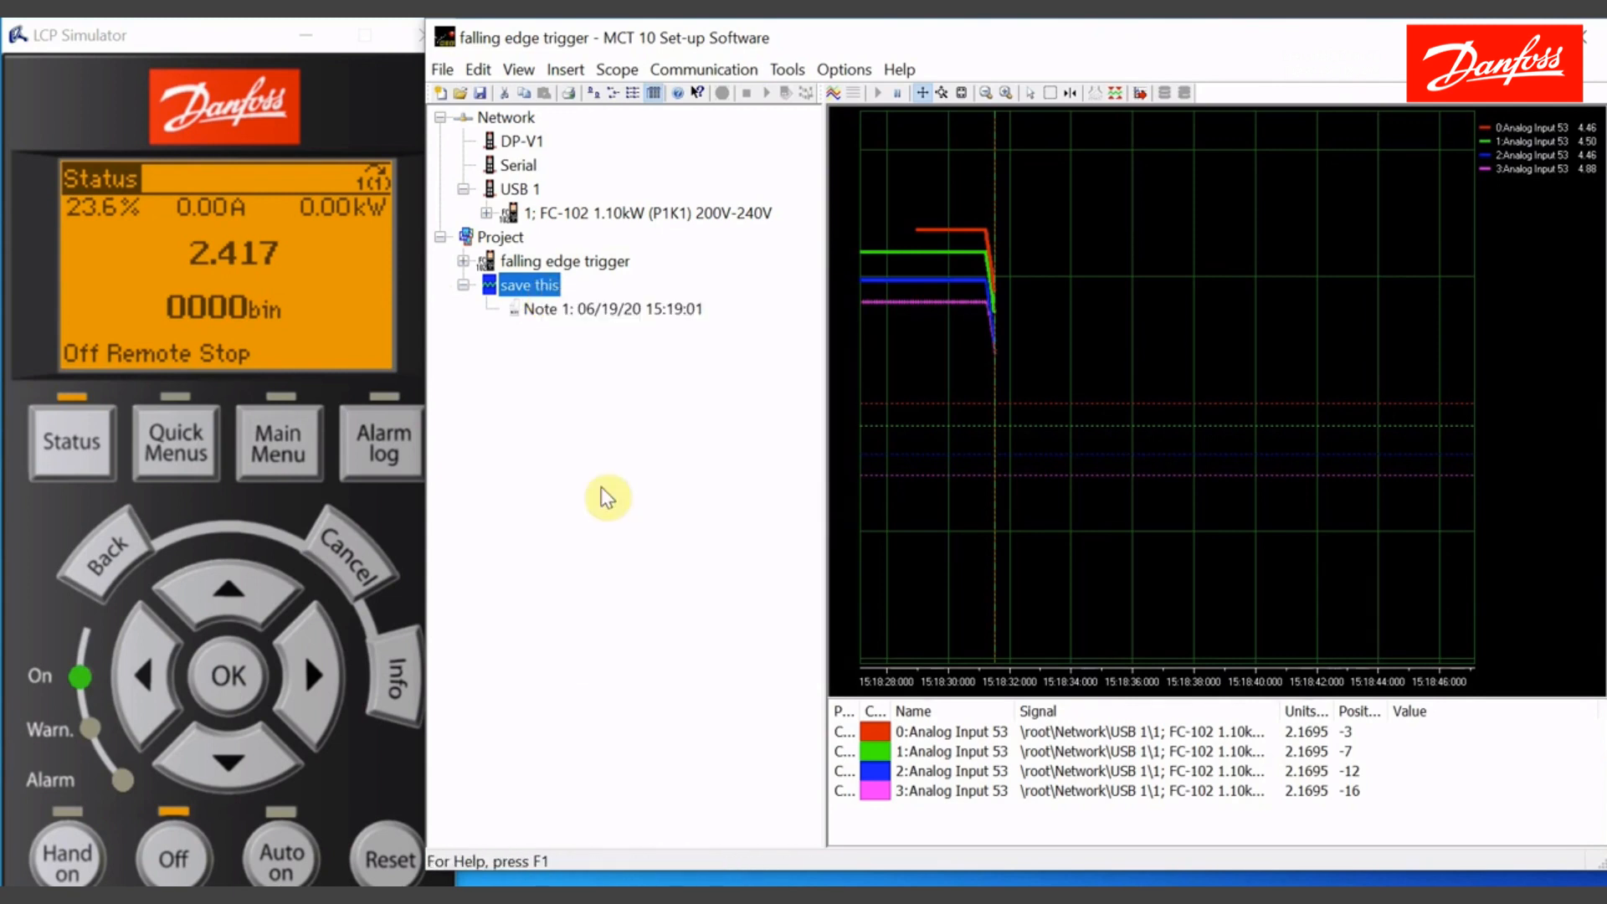
{"action": "right_click", "coordinate": [510, 238]}
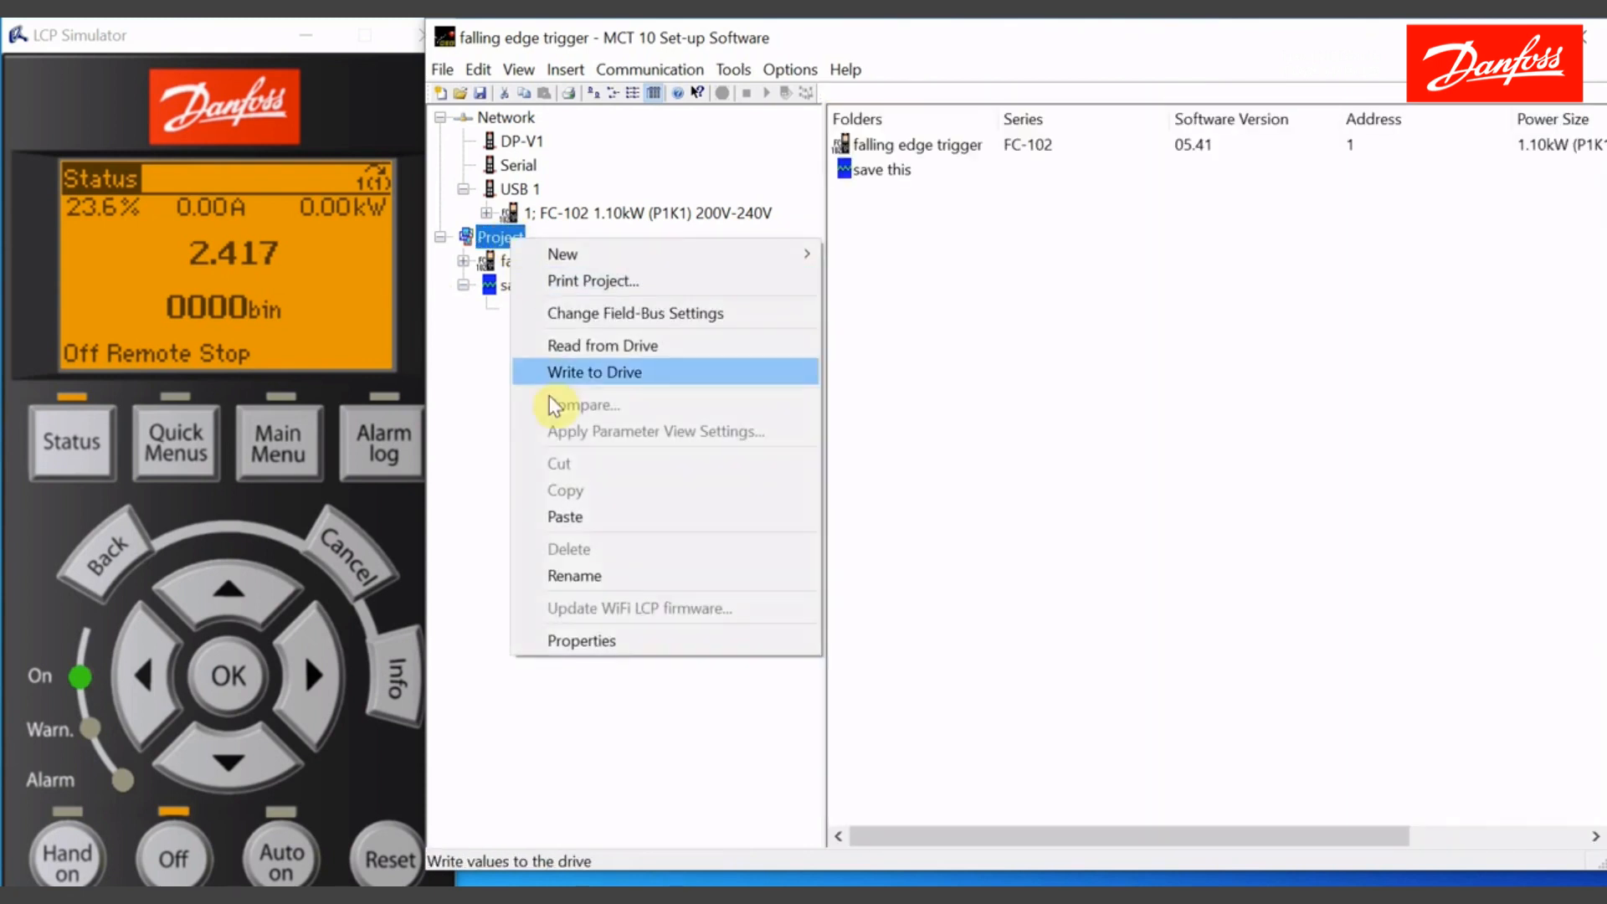
{"action": "left_click", "coordinate": [576, 517]}
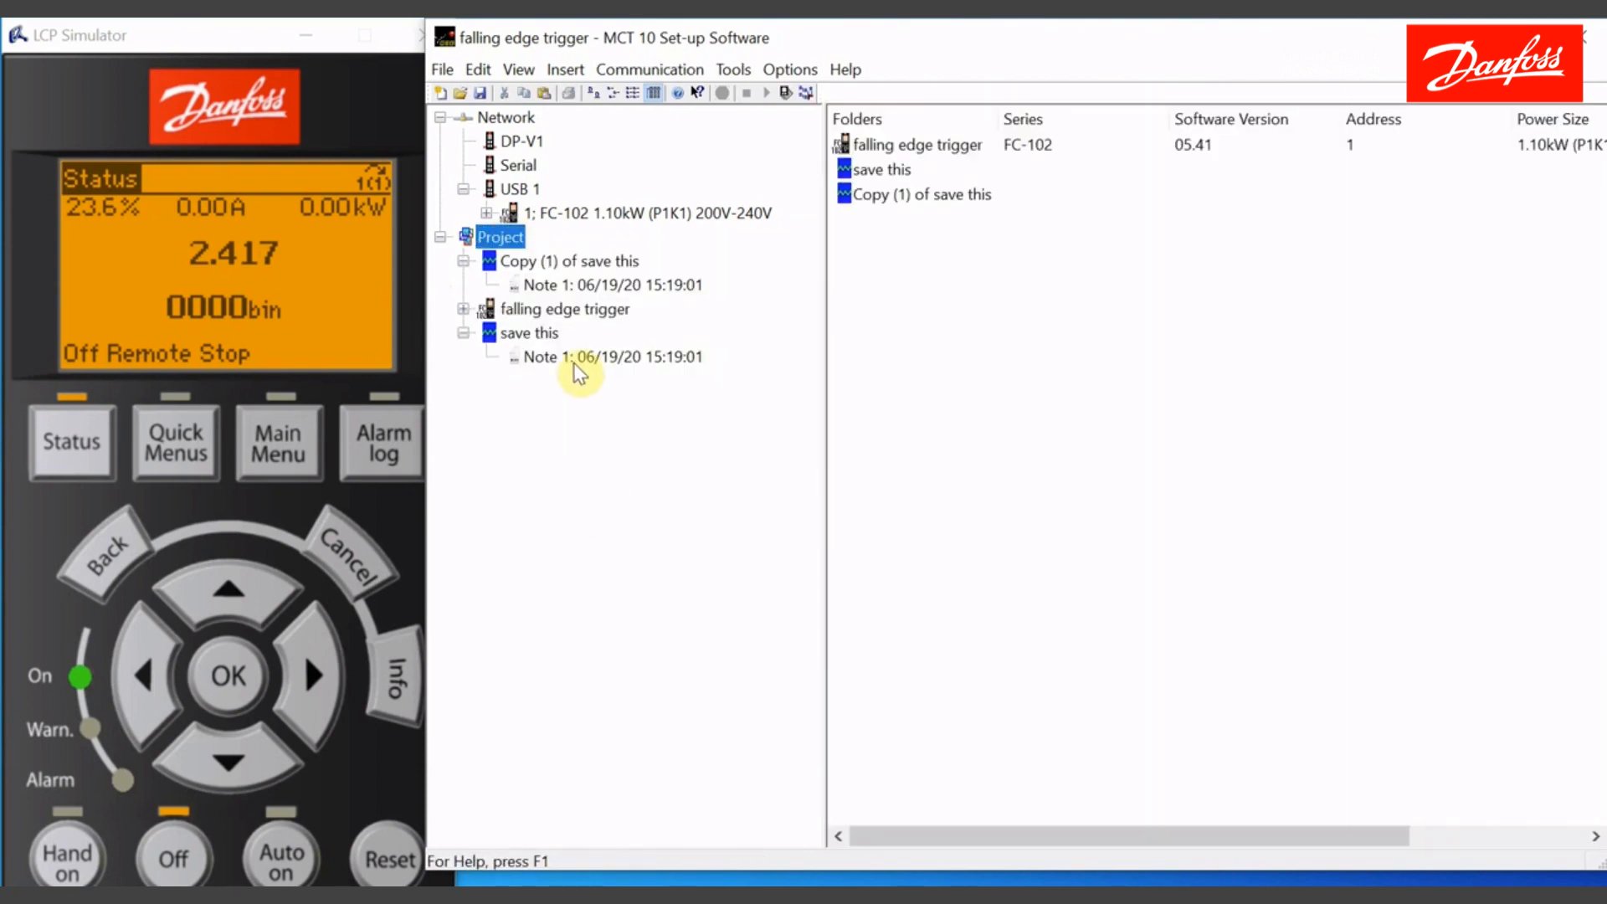
Rename the copied scope in the Project folder as "next trial".
{"action": "left_click", "coordinate": [550, 264]}
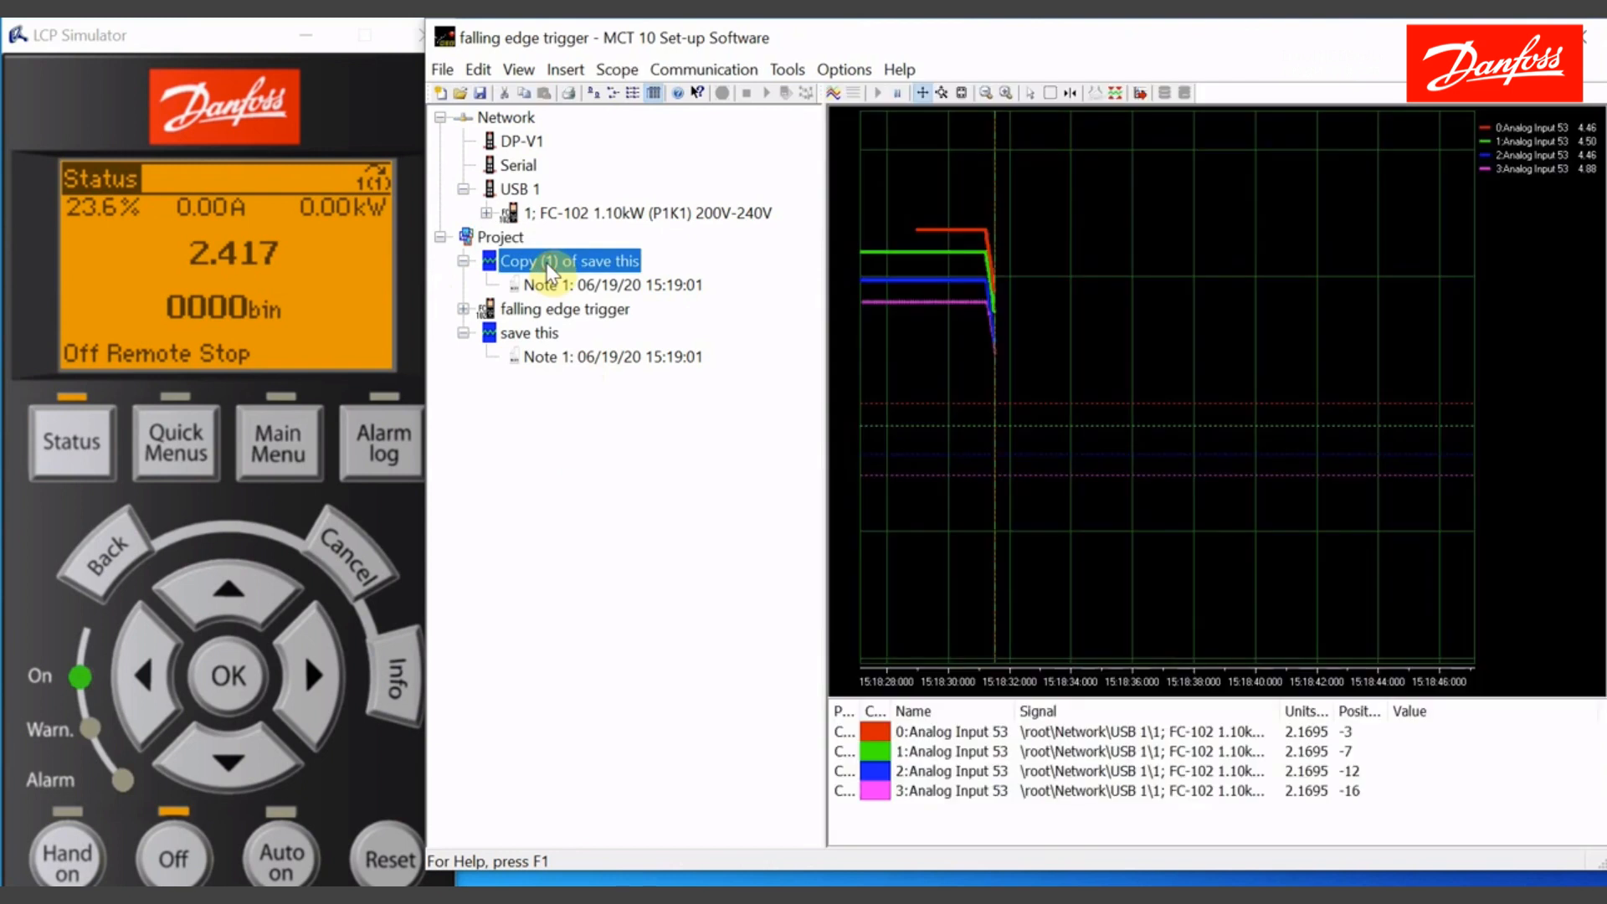
{"action": "right_click", "coordinate": [550, 266]}
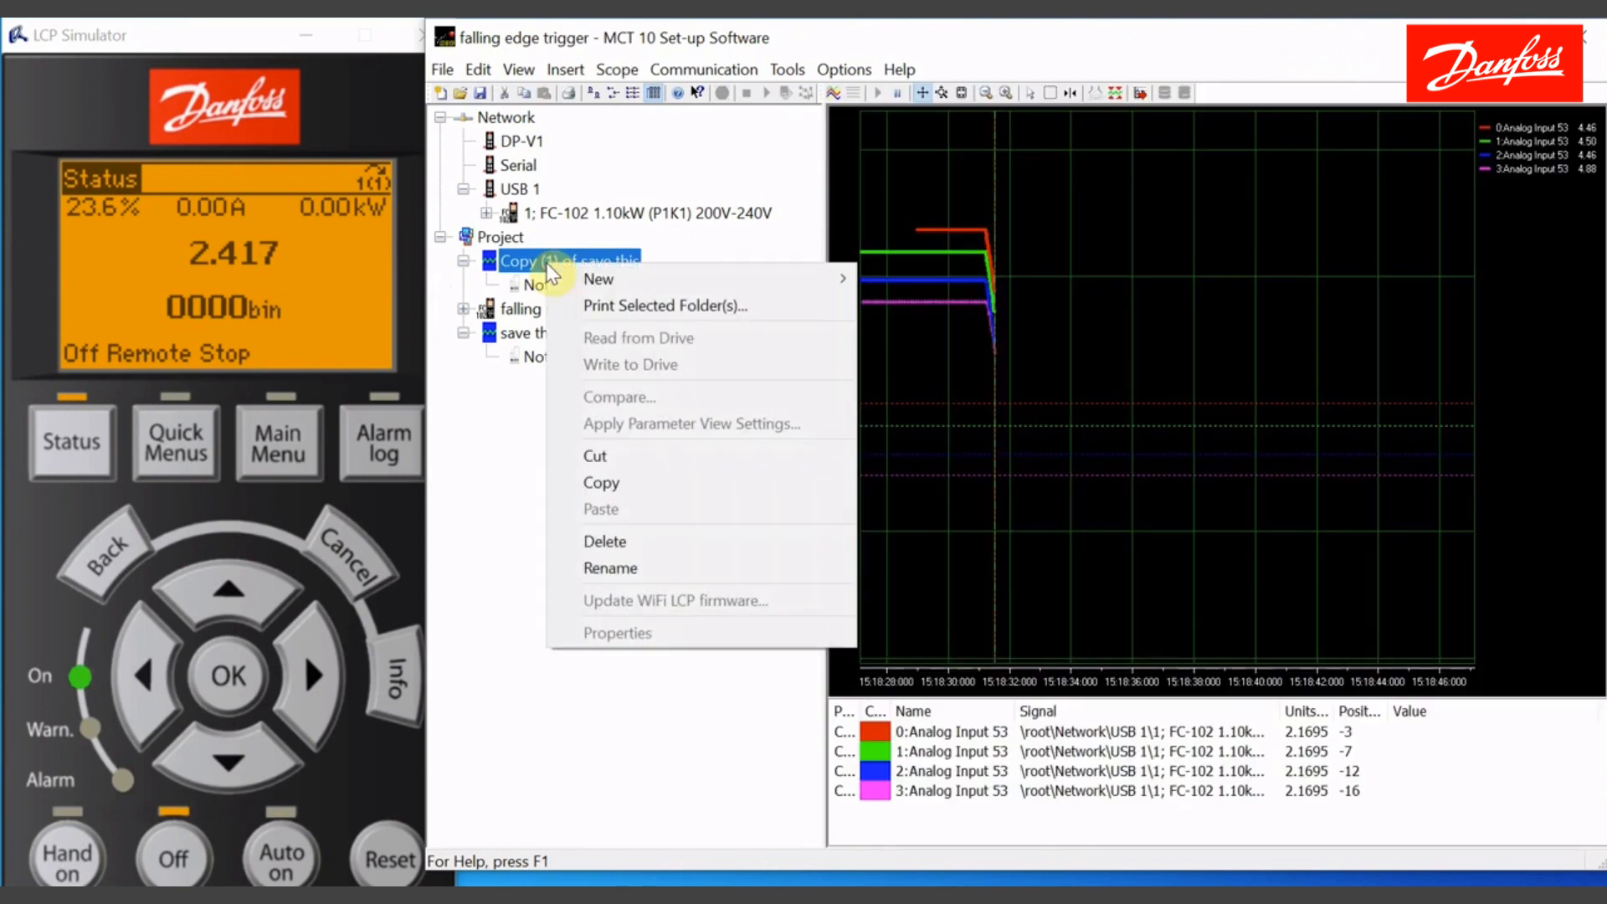
{"action": "left_click", "coordinate": [620, 571]}
{"action": "type", "text": "ne"}
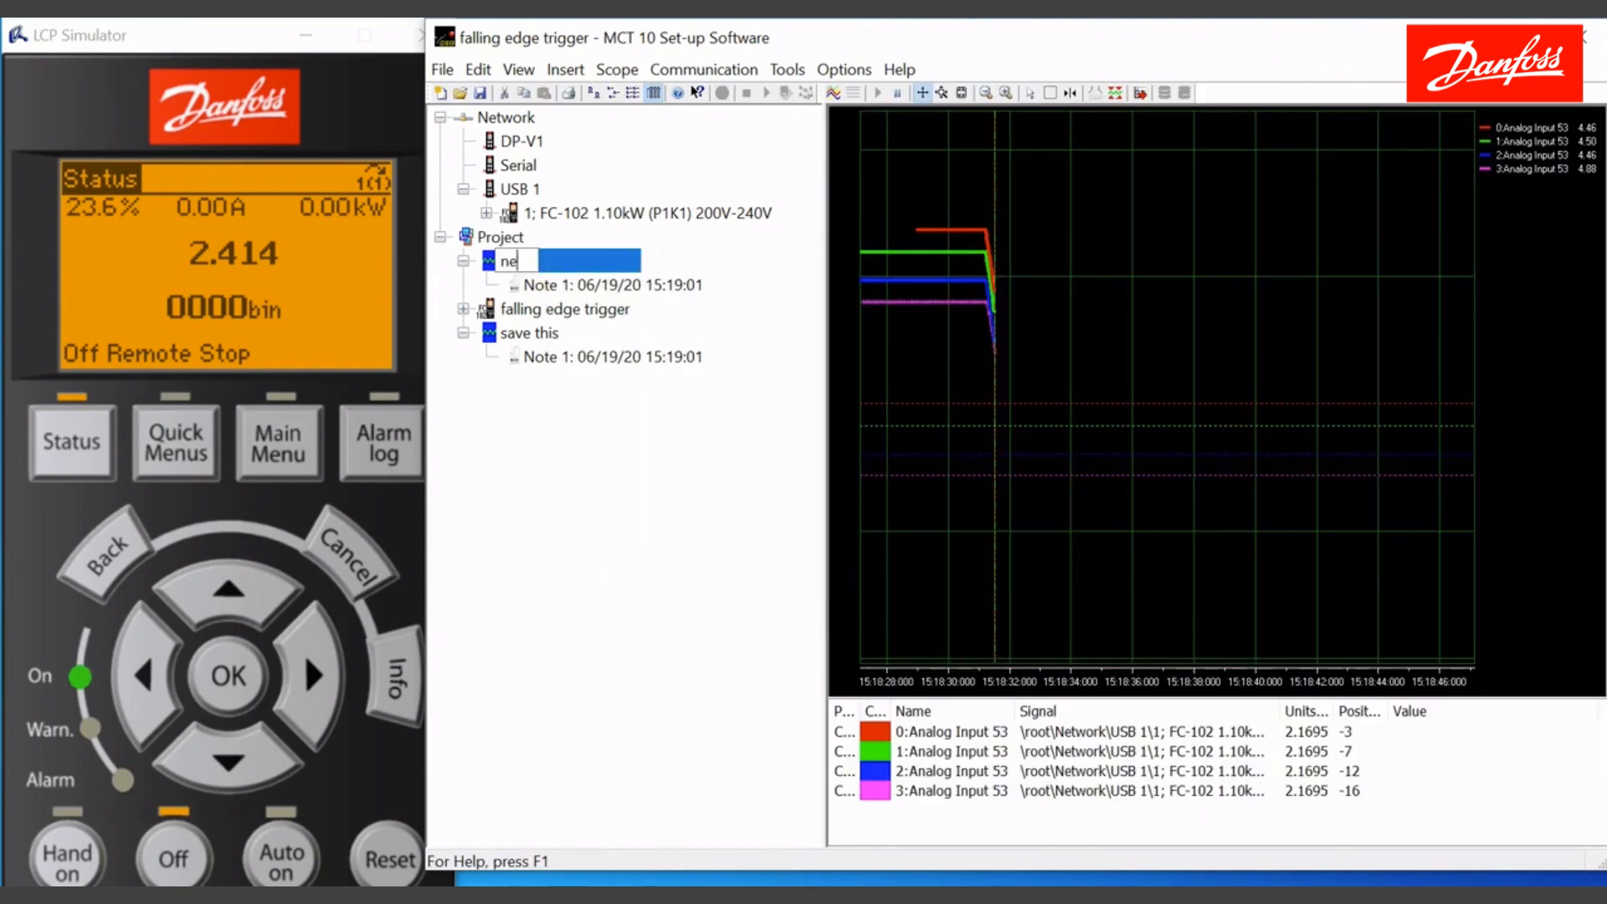
{"action": "type", "text": "xt trail"}
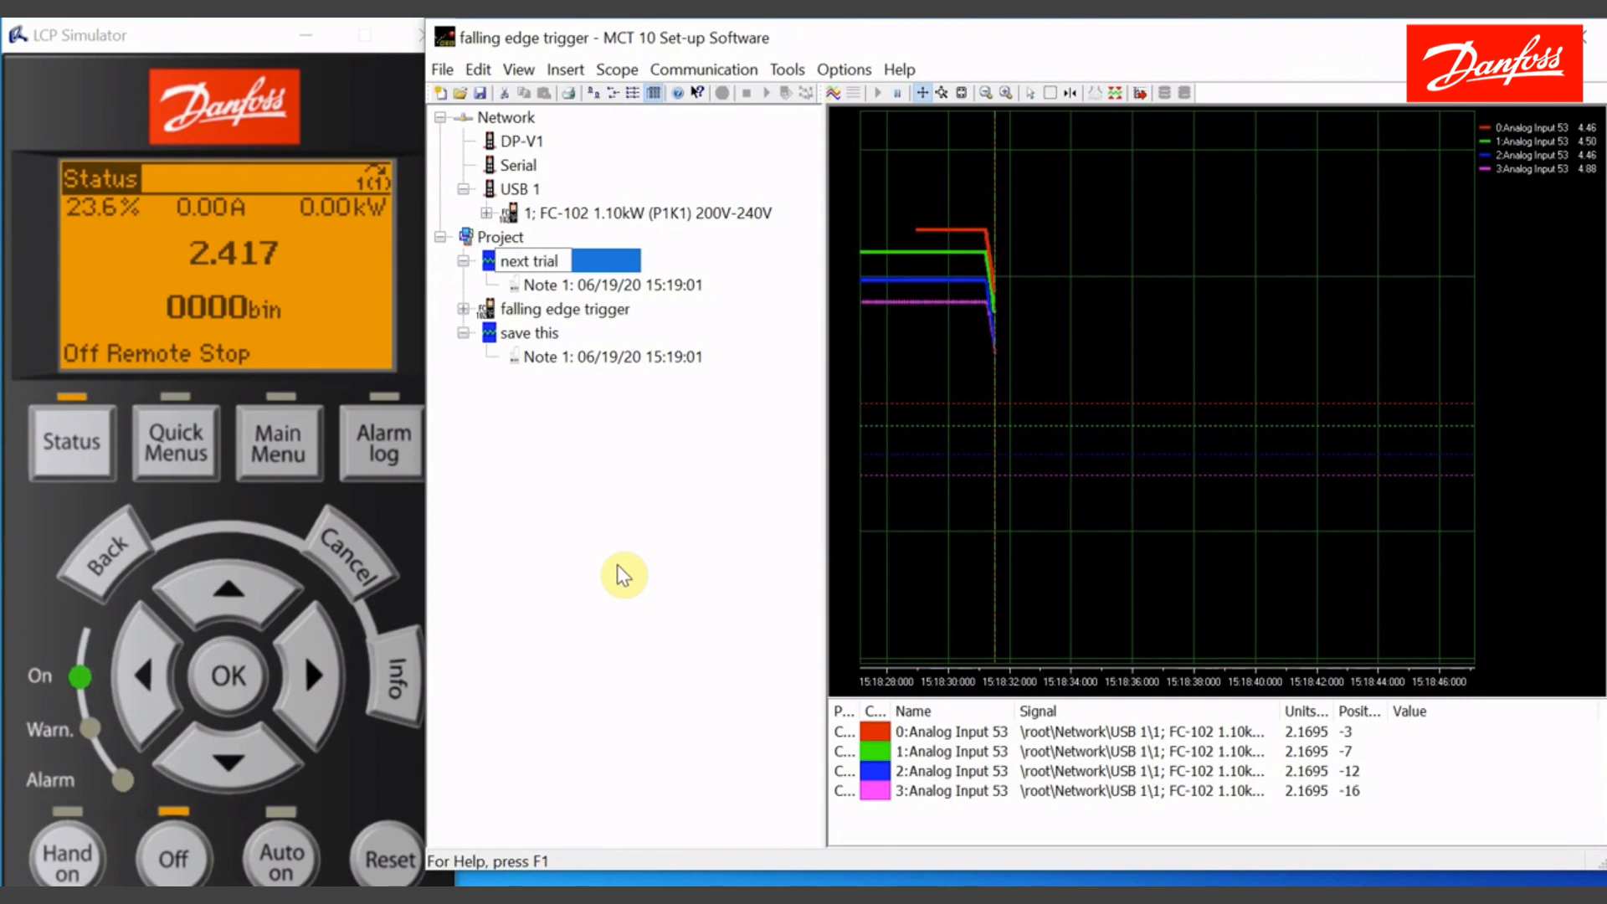
{"action": "key", "text": "Return"}
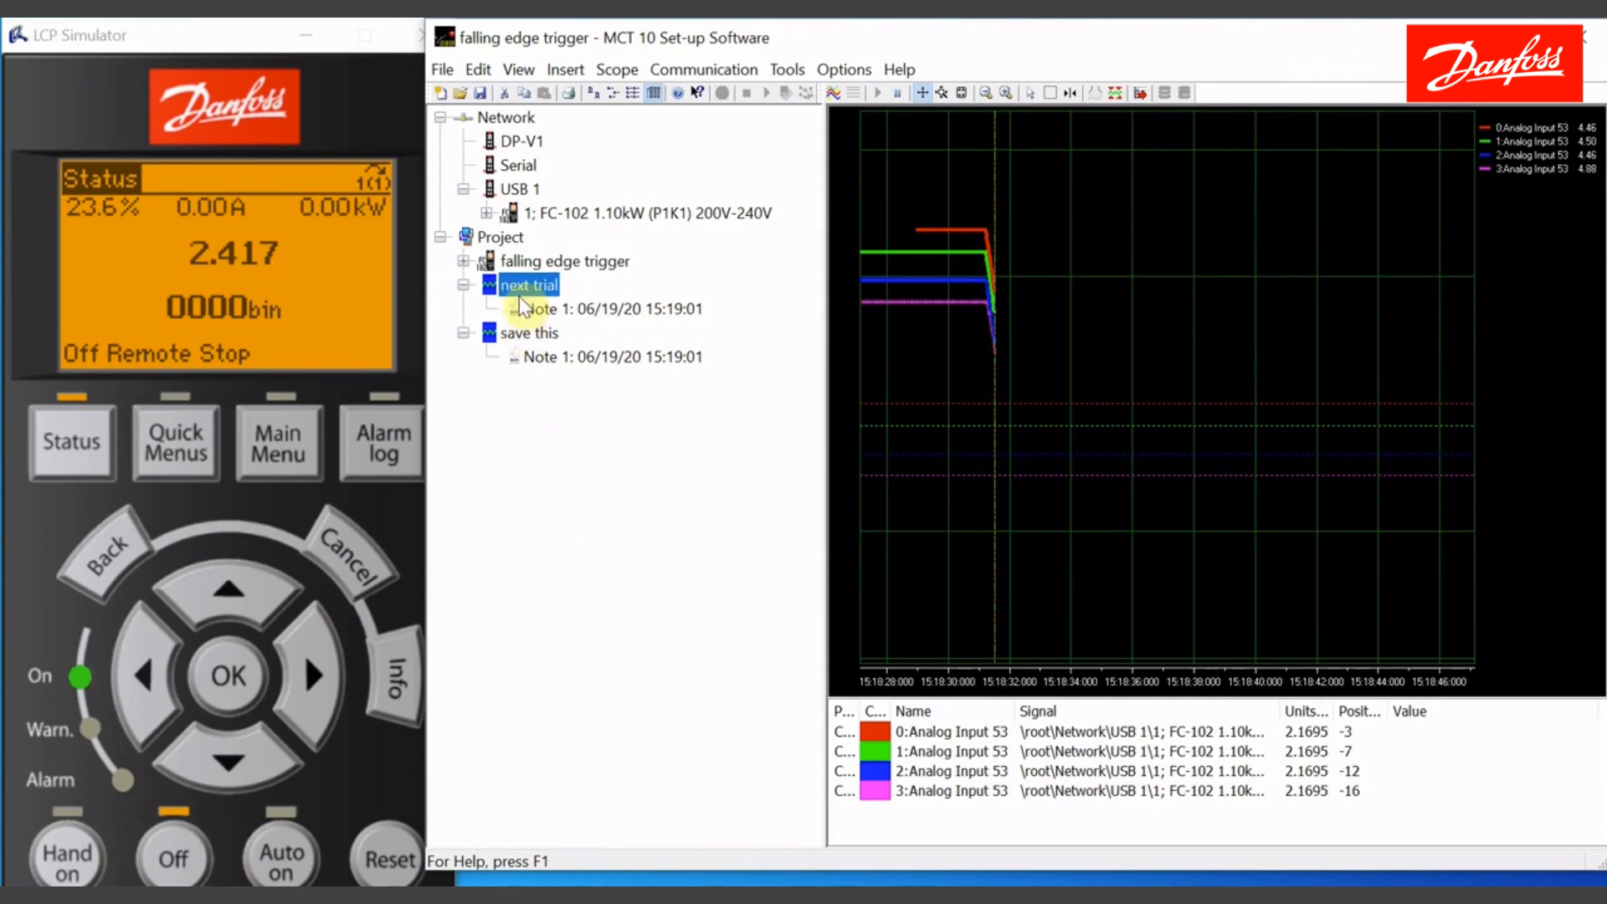
Review the real-time channel settings in the "next trial" scope's properties, close them, and select the "save this" scope.
{"action": "right_click", "coordinate": [1103, 406]}
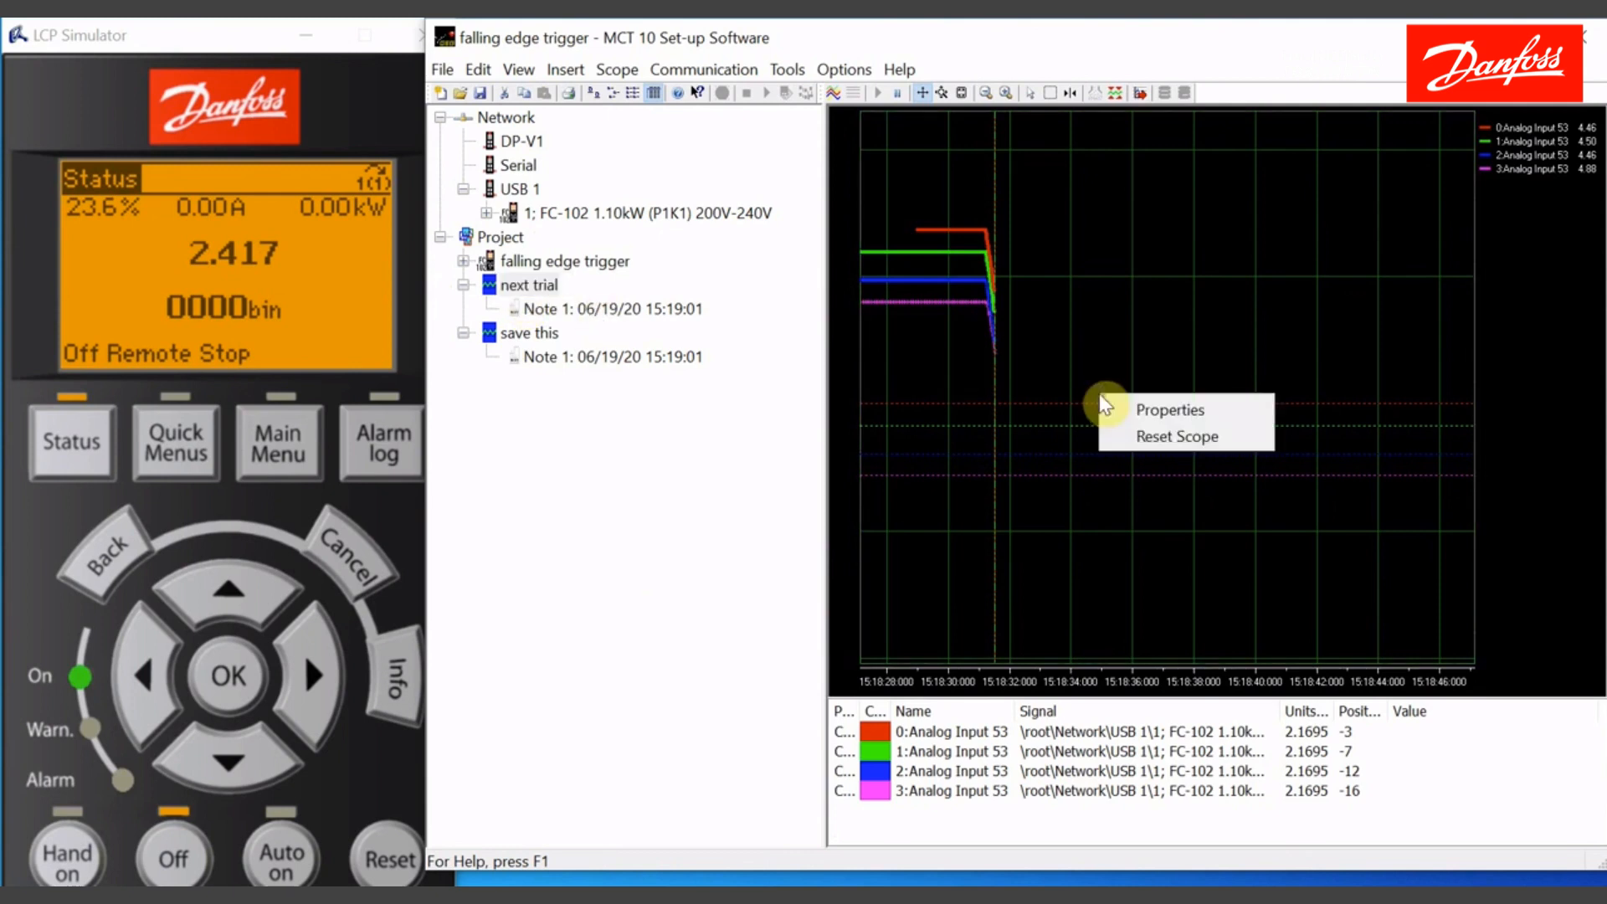
{"action": "left_click", "coordinate": [1115, 407]}
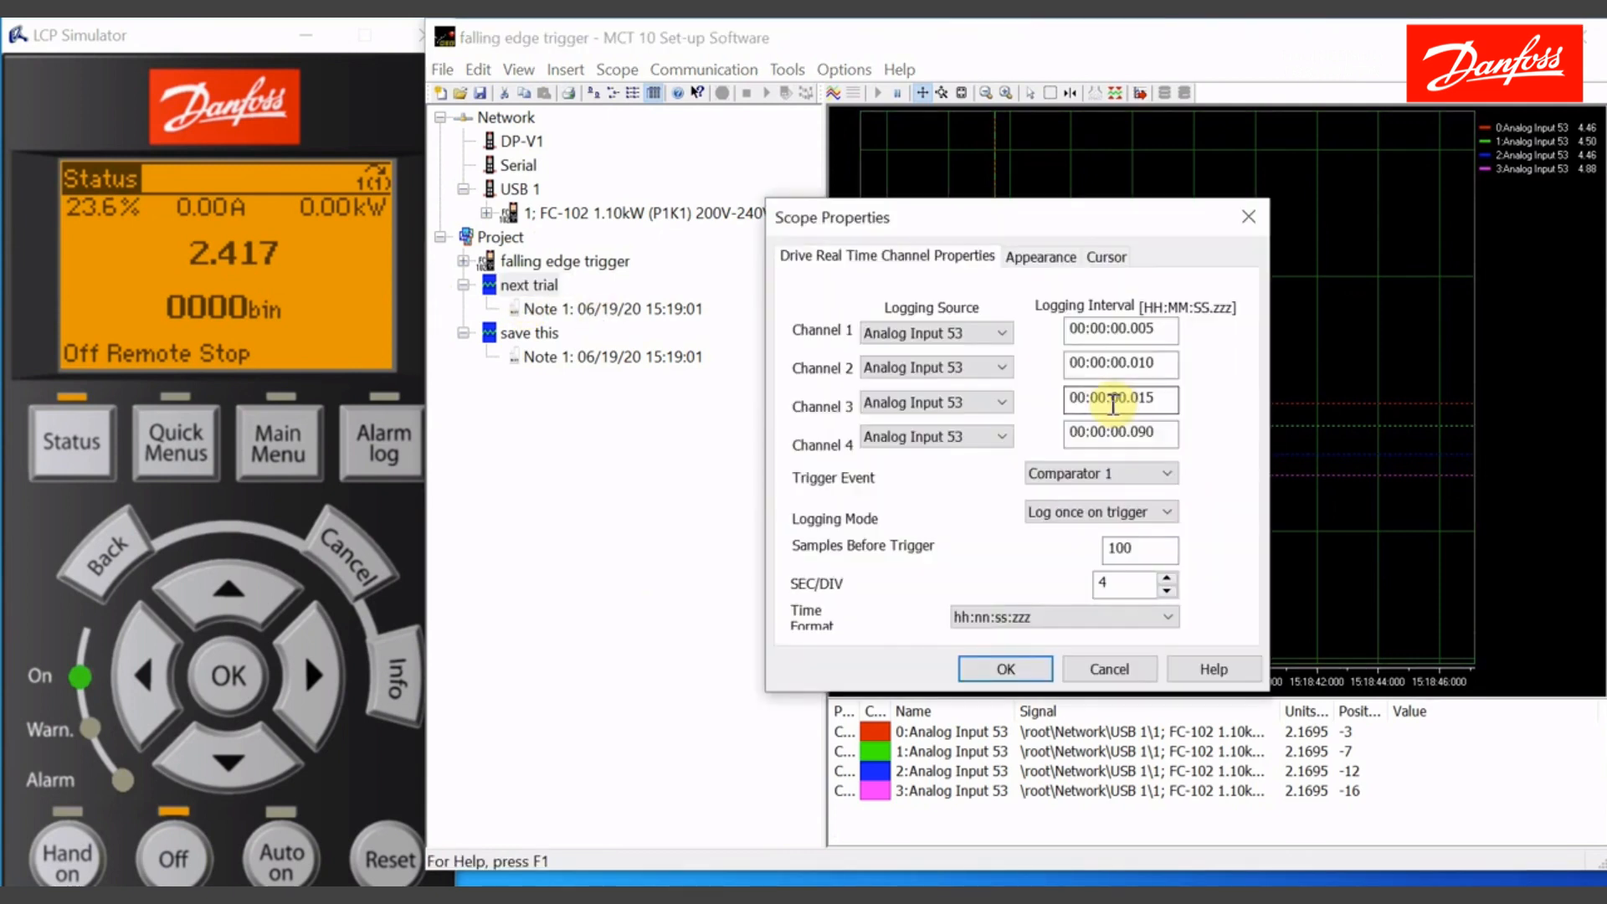
{"action": "left_click", "coordinate": [1159, 432]}
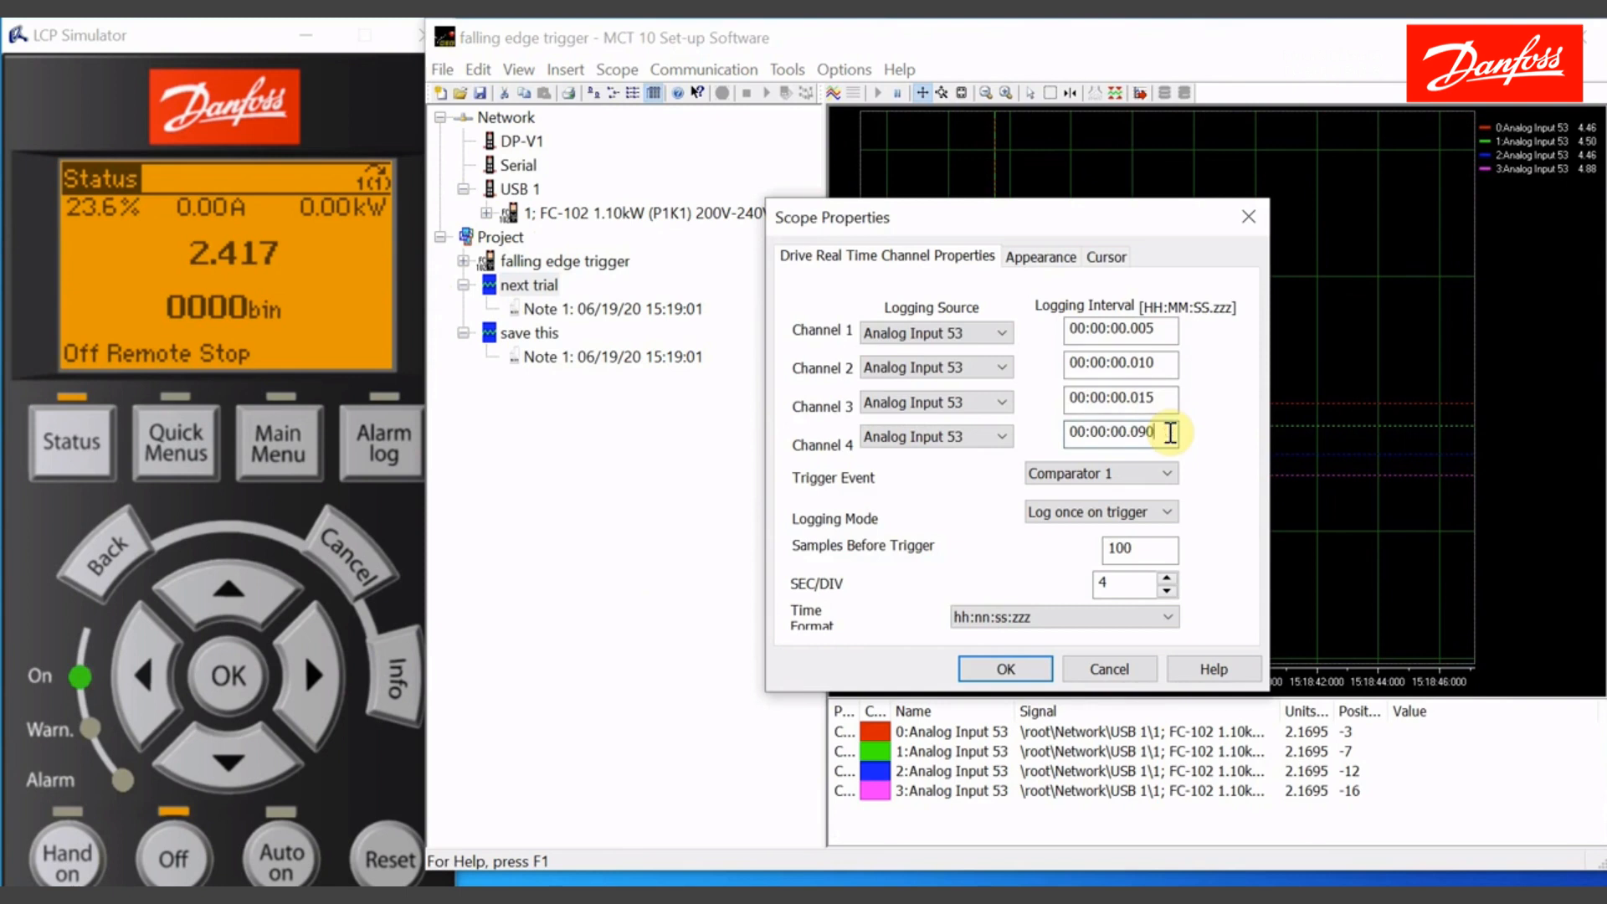
{"action": "left_click", "coordinate": [1009, 669]}
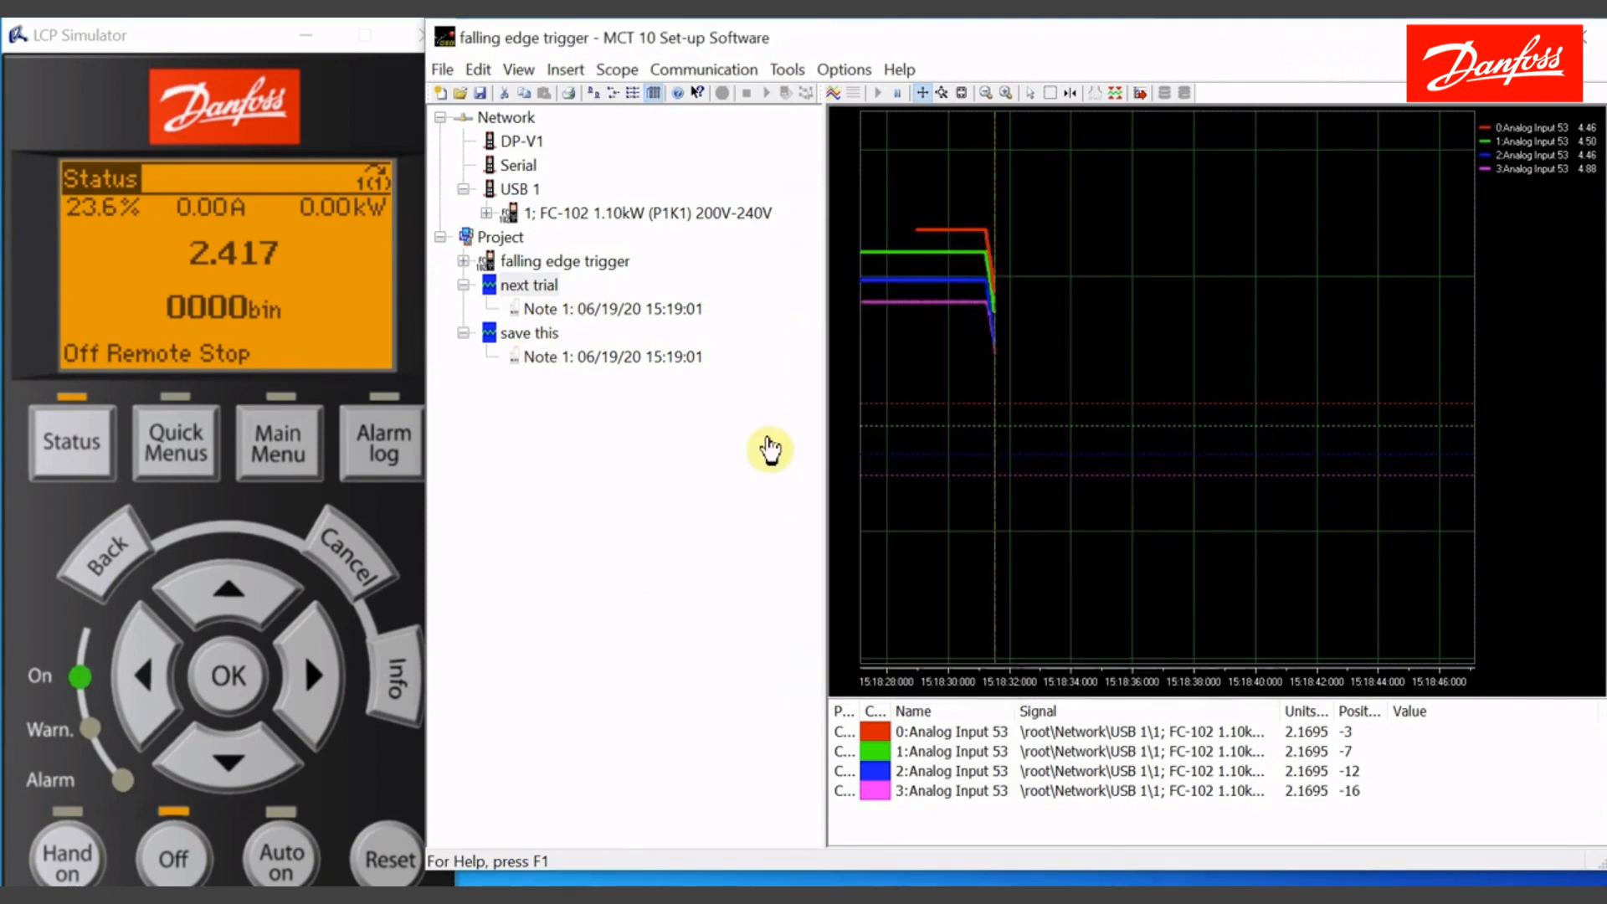
{"action": "left_click", "coordinate": [534, 334]}
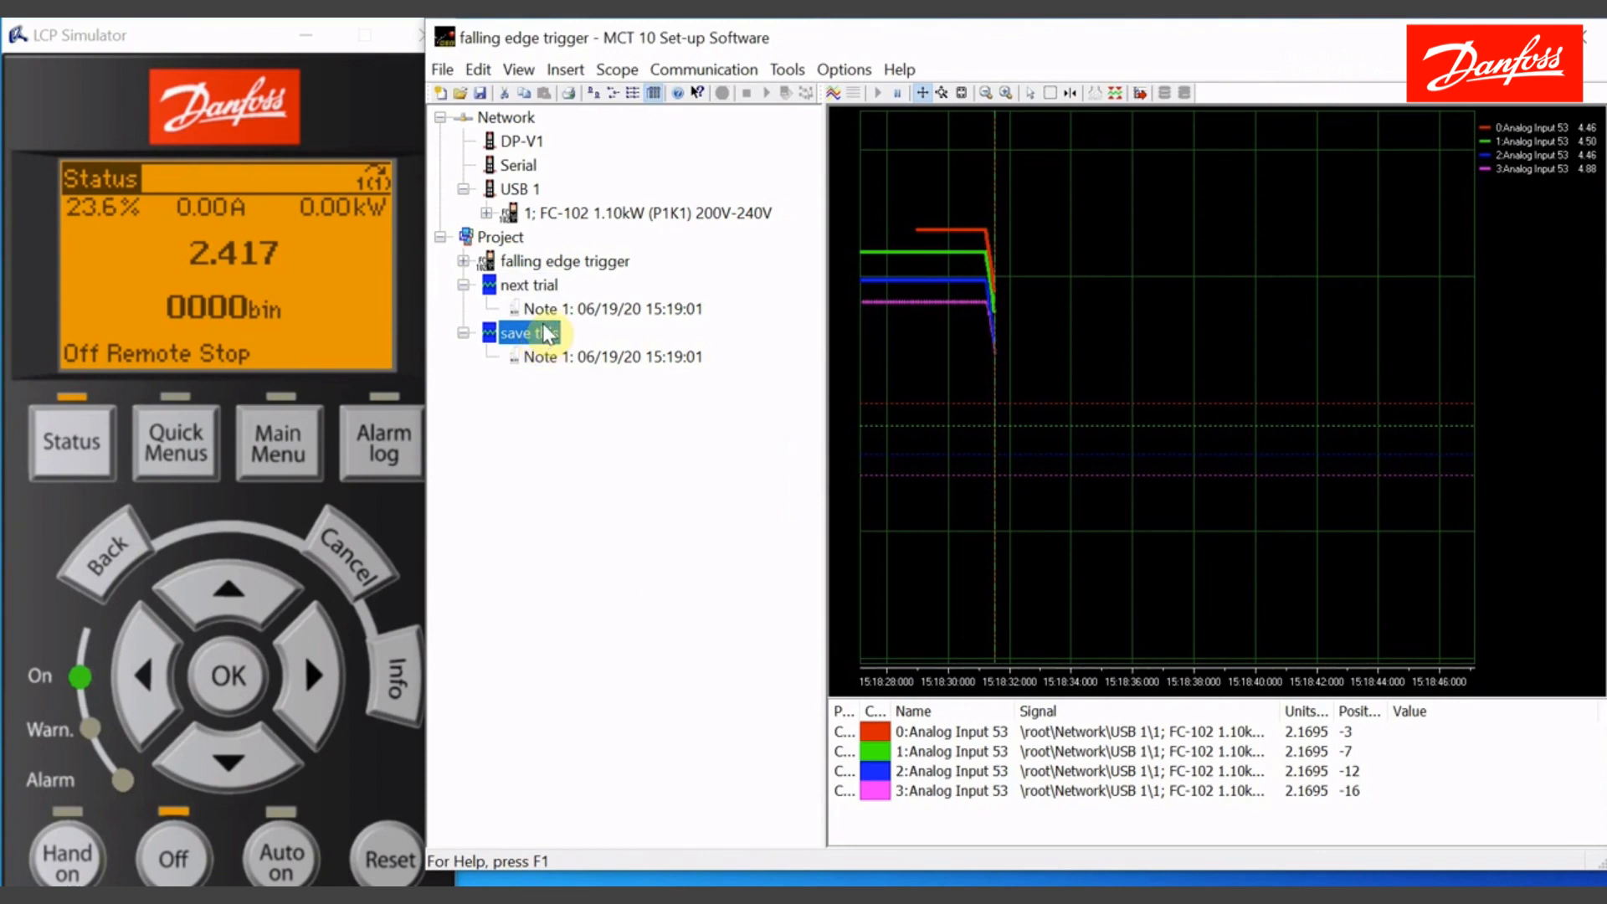